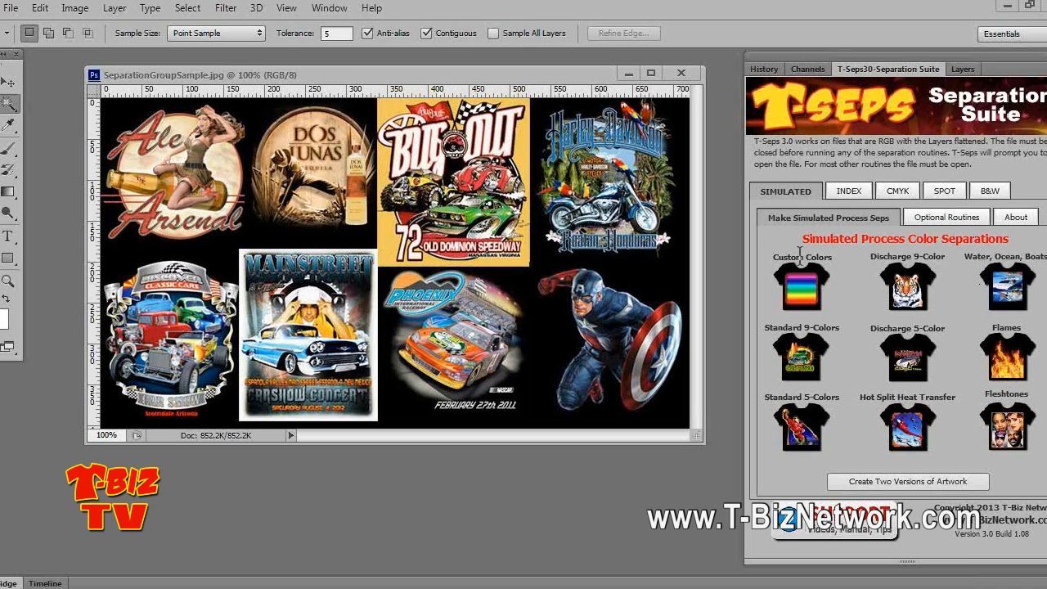
Browse to the TSeps3 folder in the file-opening dialog and look inside its Distressed folder
click(827, 274)
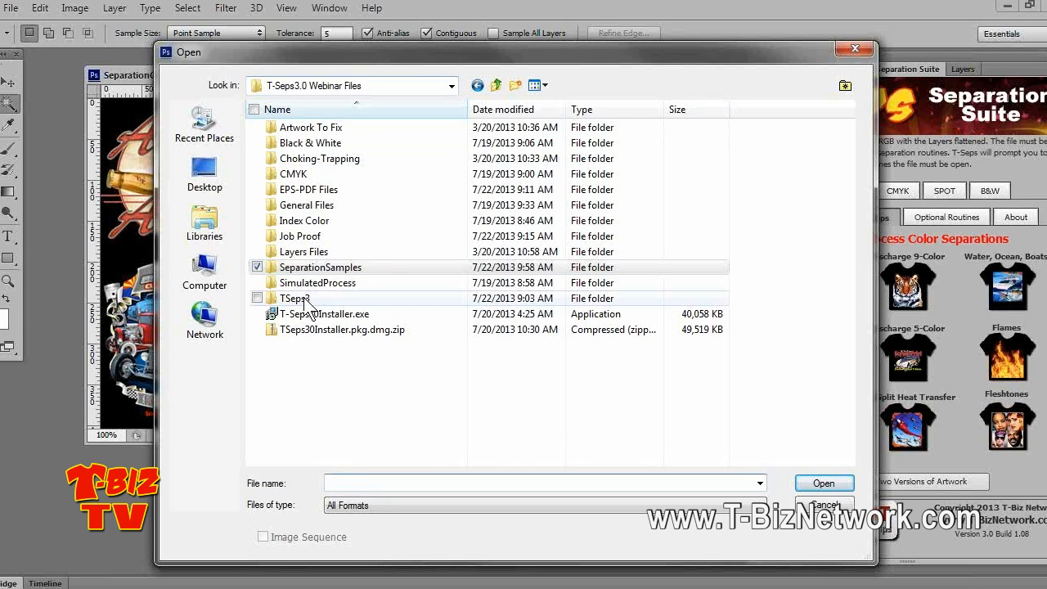
mouse_move(305, 302)
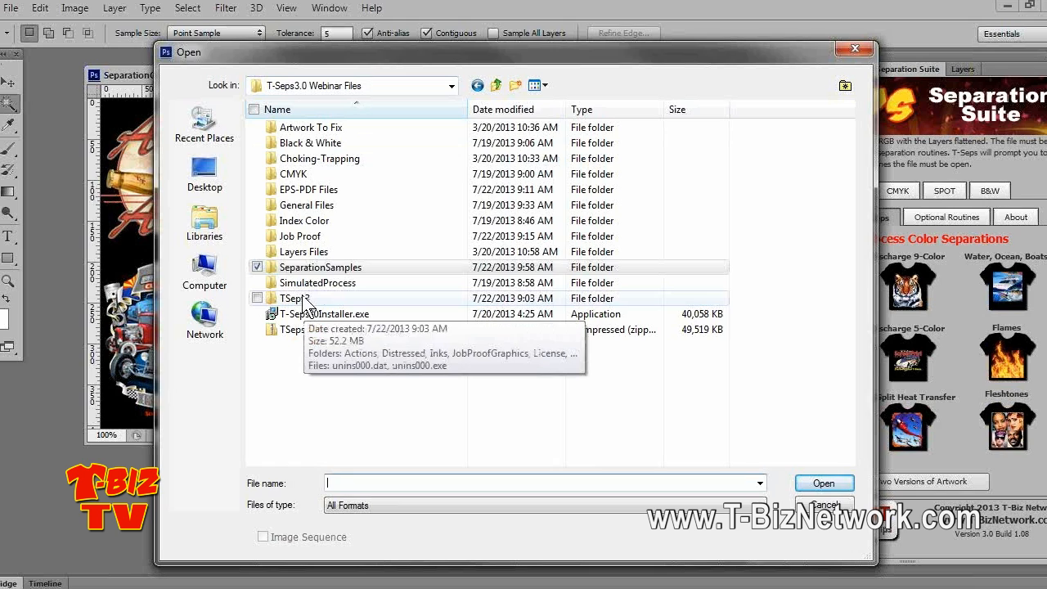
click(298, 299)
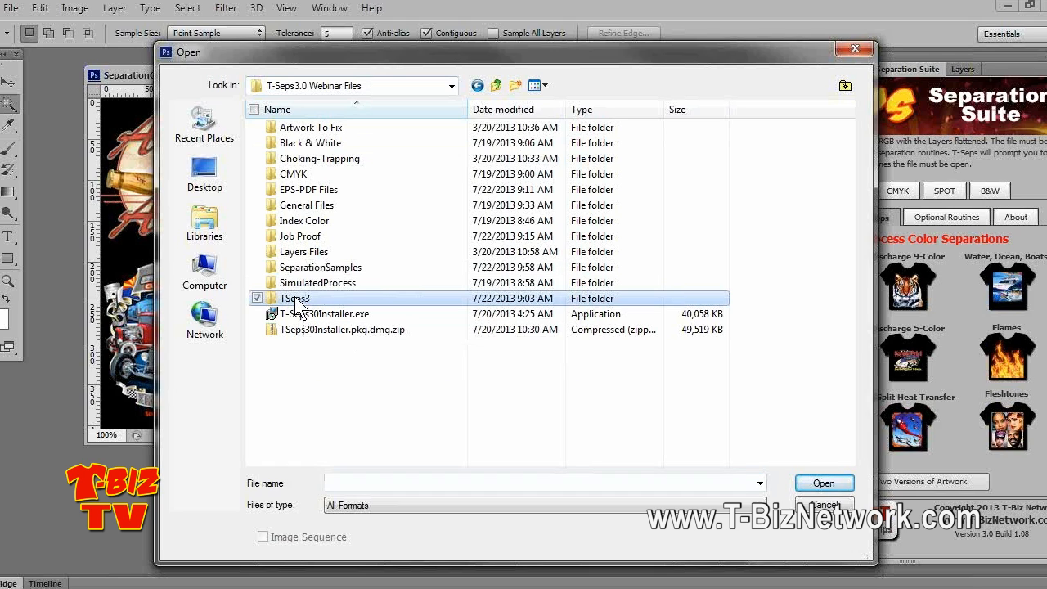
double_click(298, 300)
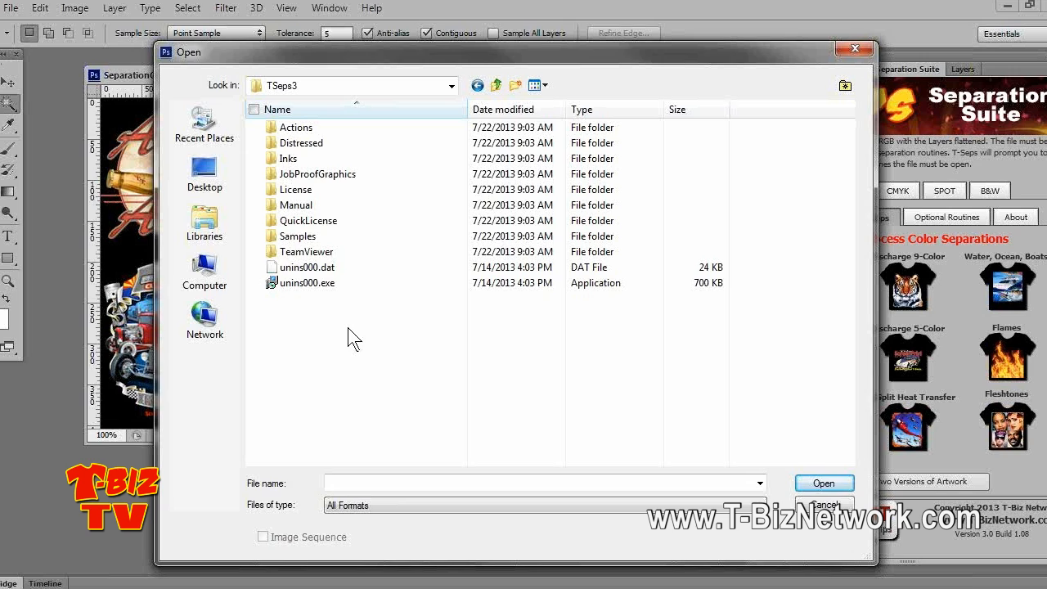
double_click(312, 142)
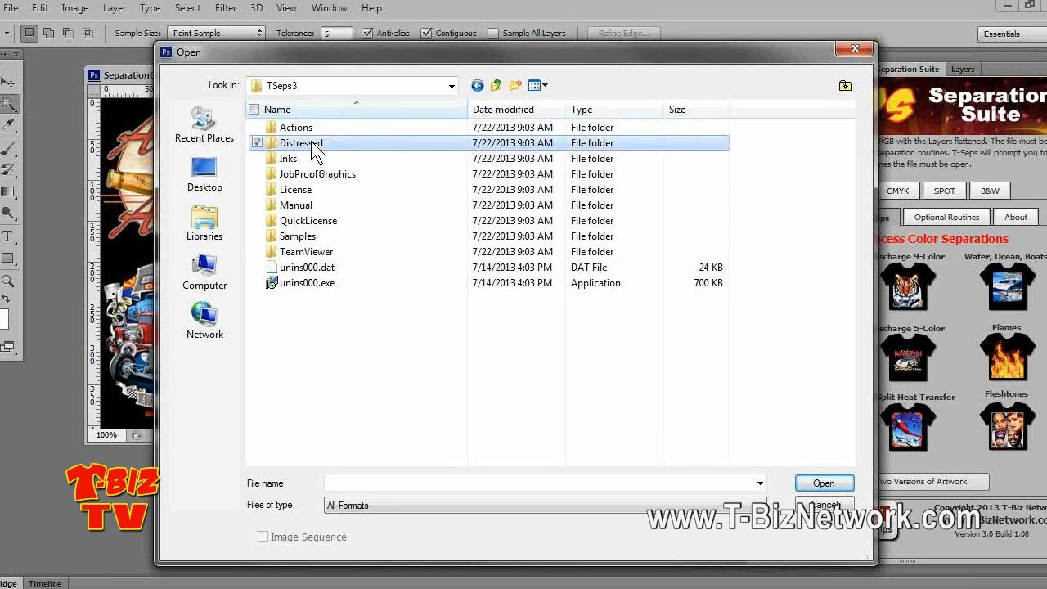
click(496, 84)
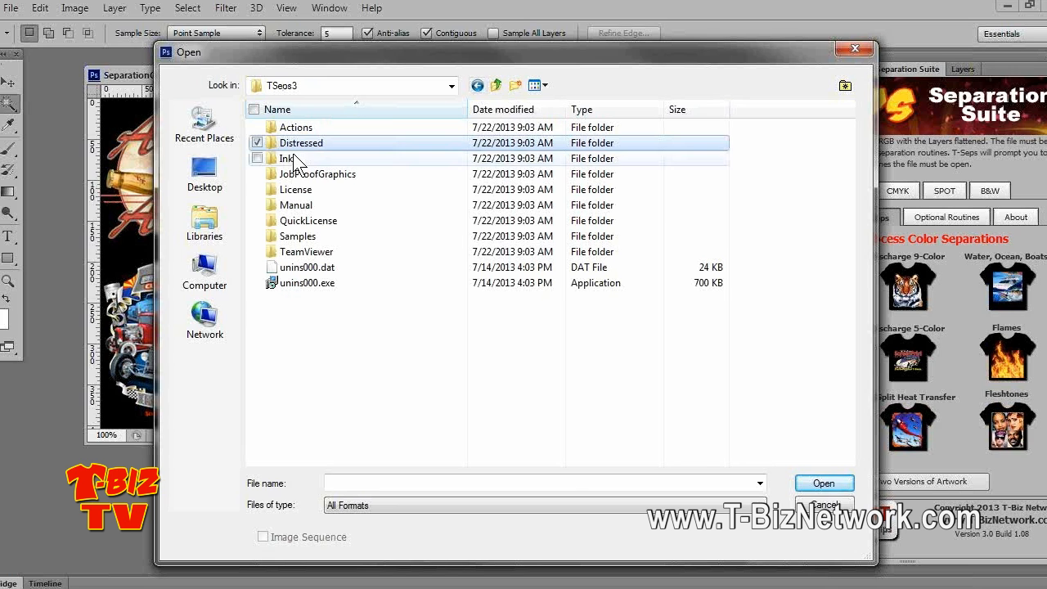
Look through the contents of the Actions and Inks folders inside TSeps3
double_click(303, 128)
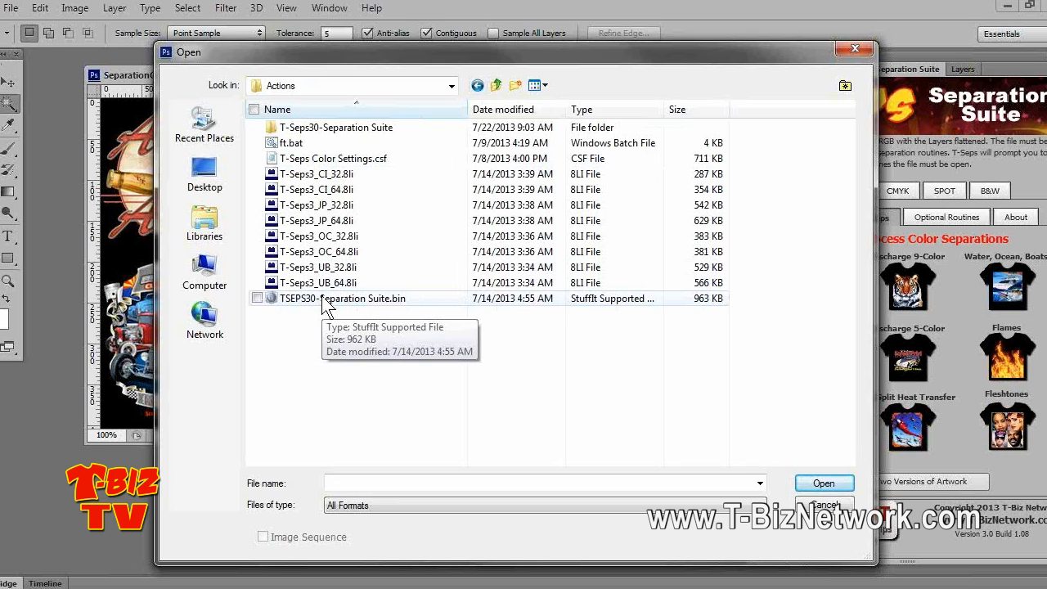
click(495, 85)
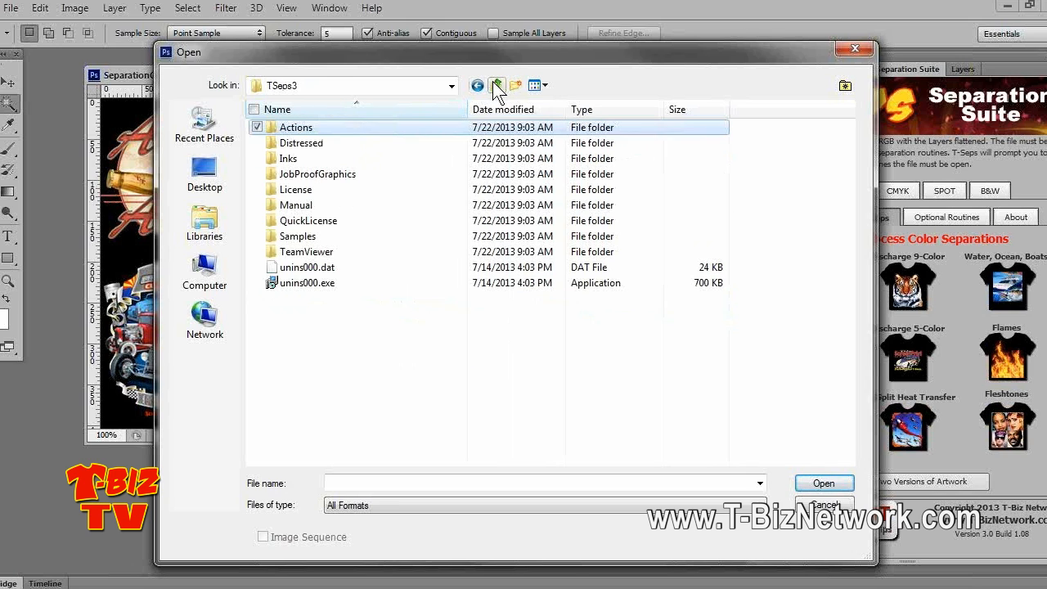
click(292, 162)
double_click(293, 162)
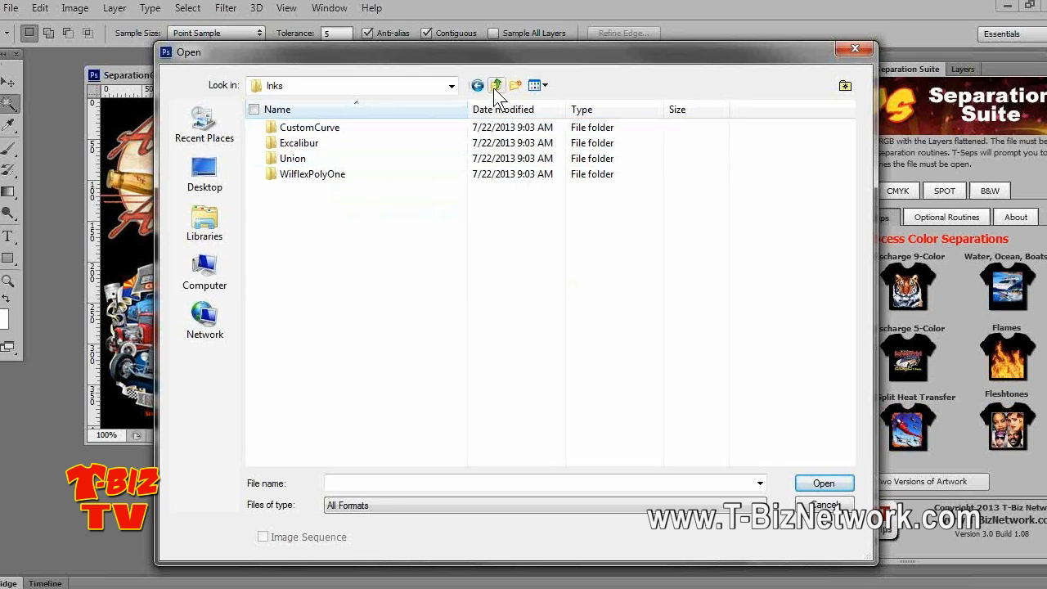
click(496, 85)
Inspect the blank shirt images in the JobProofGraphics folder, including FrontAdultBlankShirt.png, and return to TSeps3
click(304, 178)
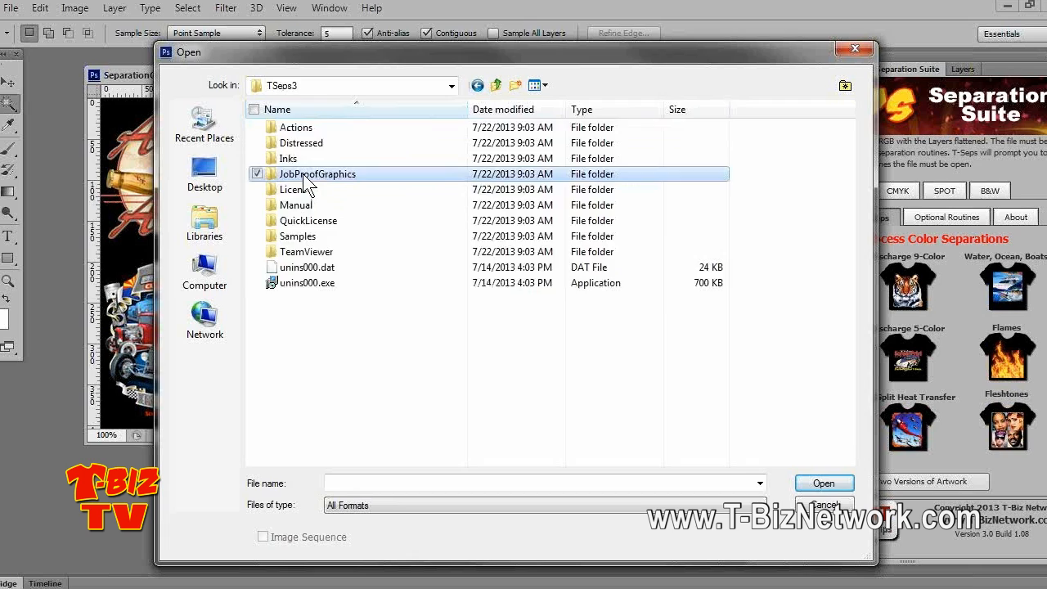
double_click(304, 180)
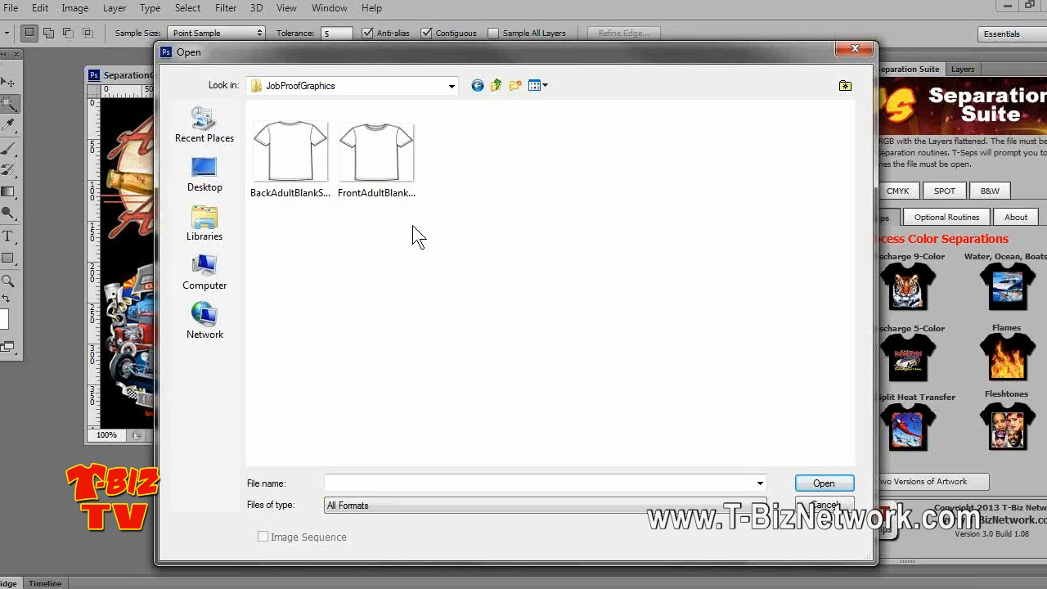
click(384, 175)
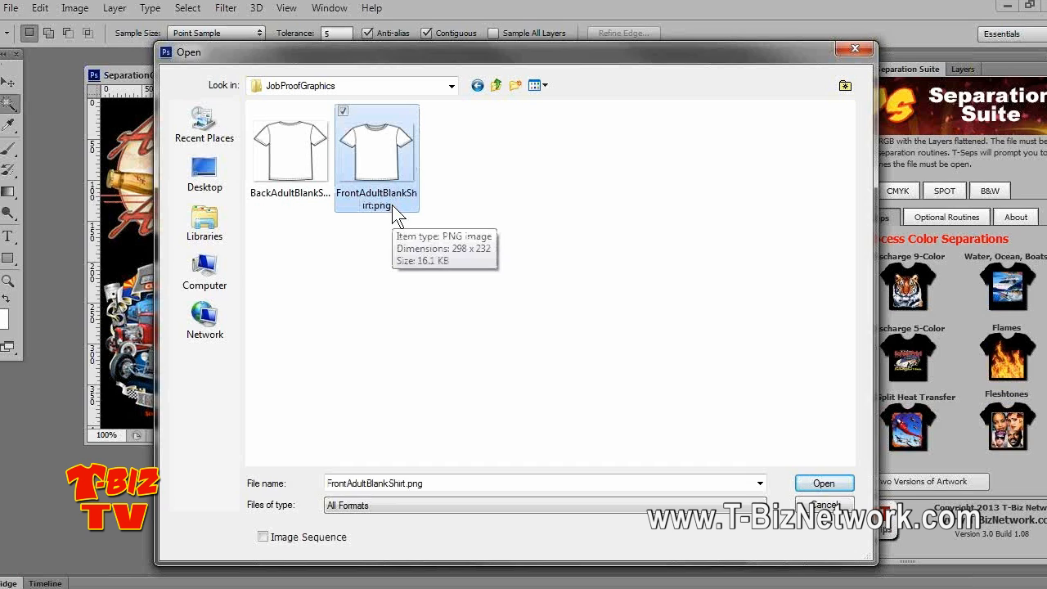
double_click(391, 205)
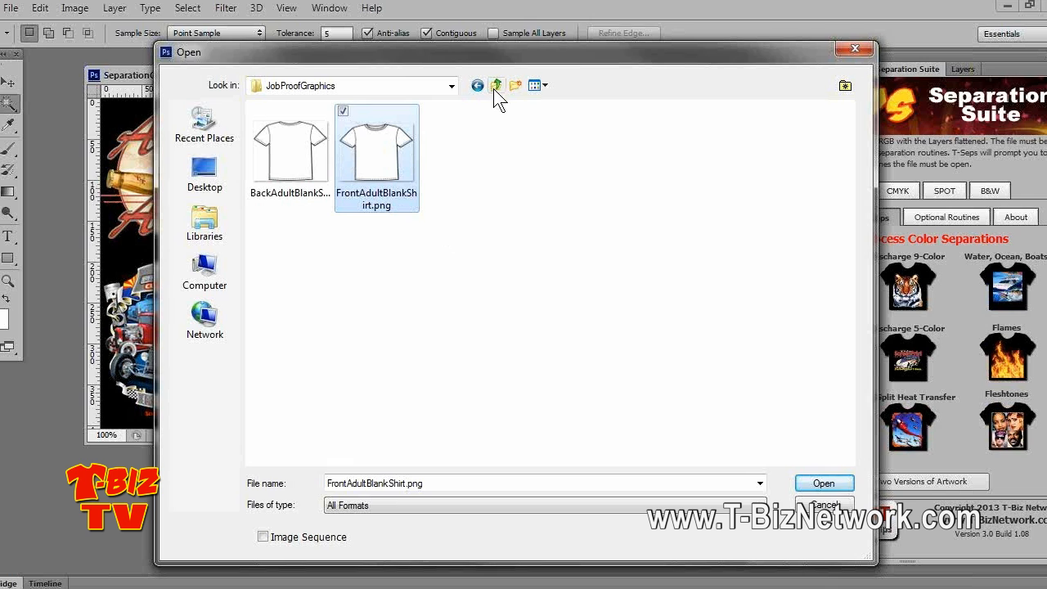
click(297, 143)
click(365, 143)
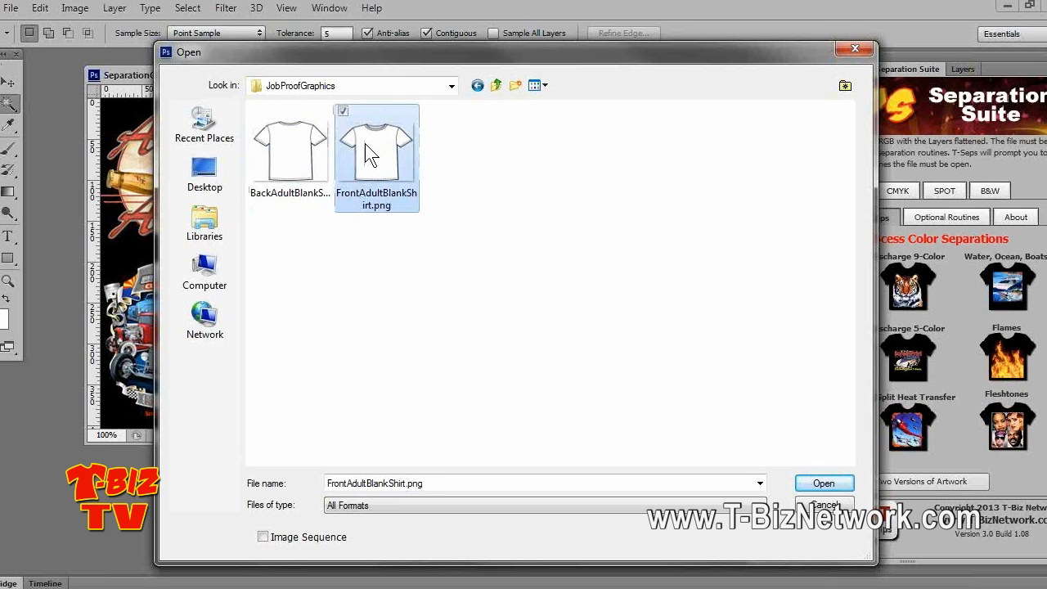
click(496, 85)
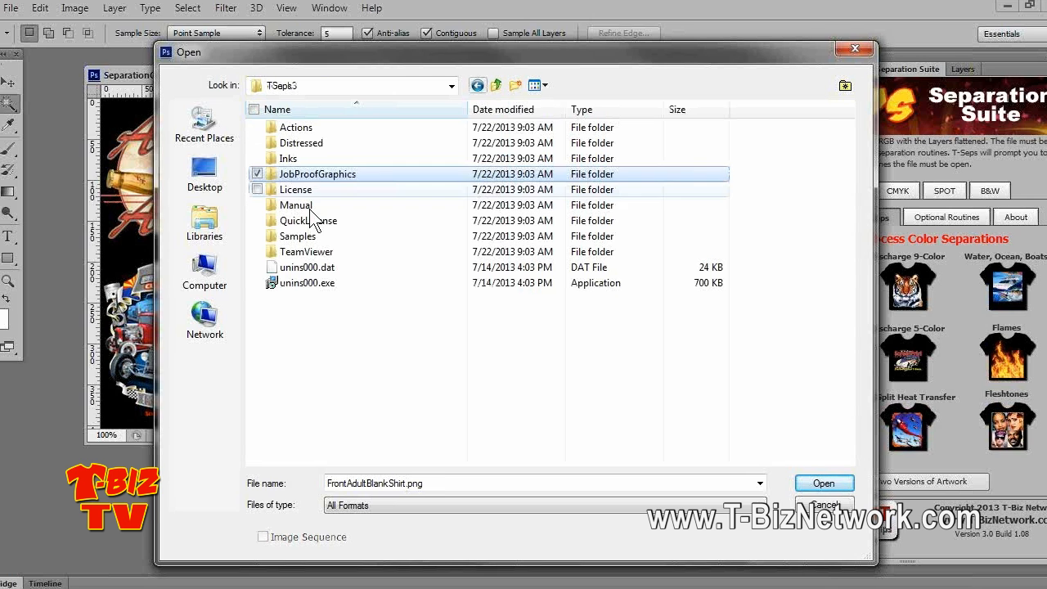
Look inside the Manual folder for the English PDF manual and return to TSeps3
click(304, 209)
double_click(305, 206)
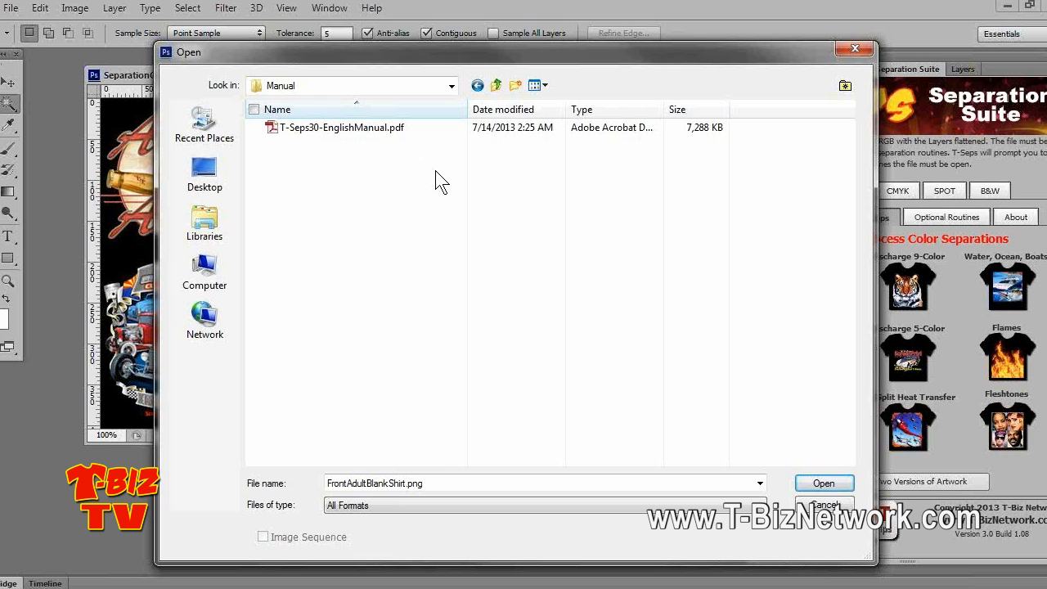
click(496, 87)
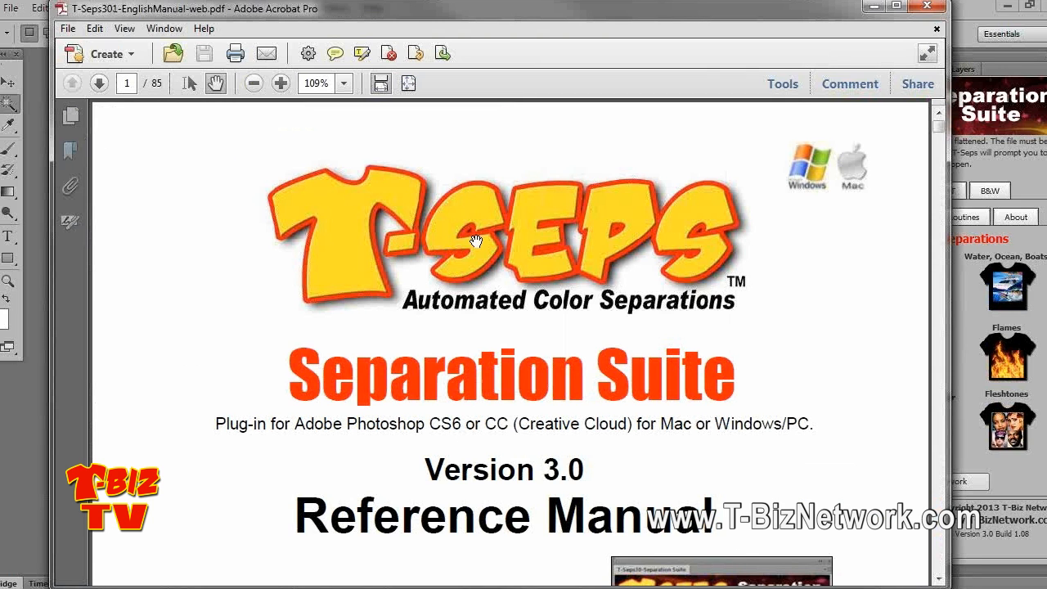
Read through the T-Seps 3.0 PDF manual from its cover to the Section 1 Quick Start, and minimize it
scroll(546, 272, down, 5)
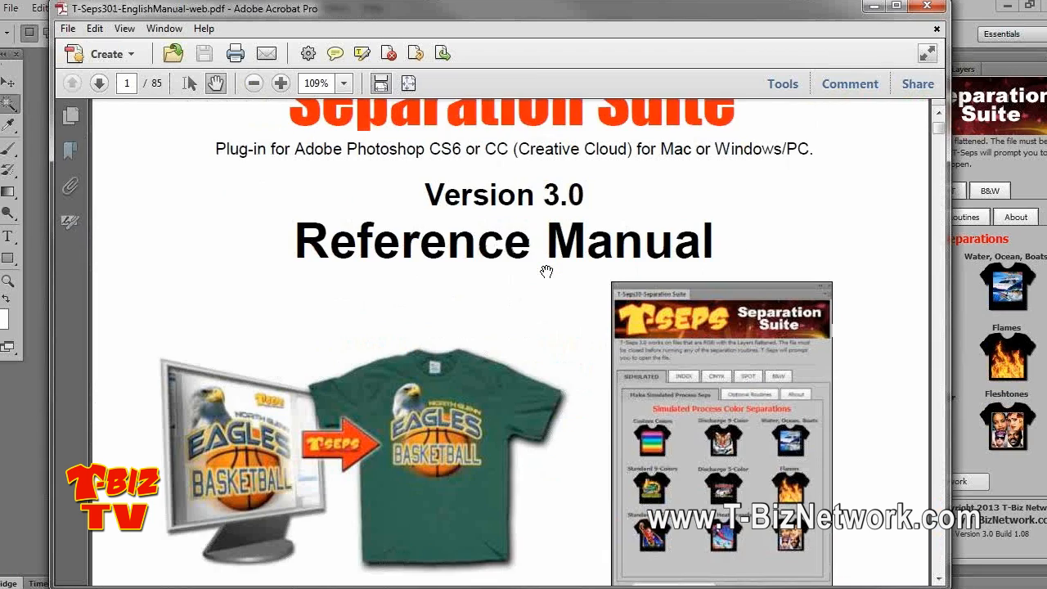
scroll(547, 272, down, 15)
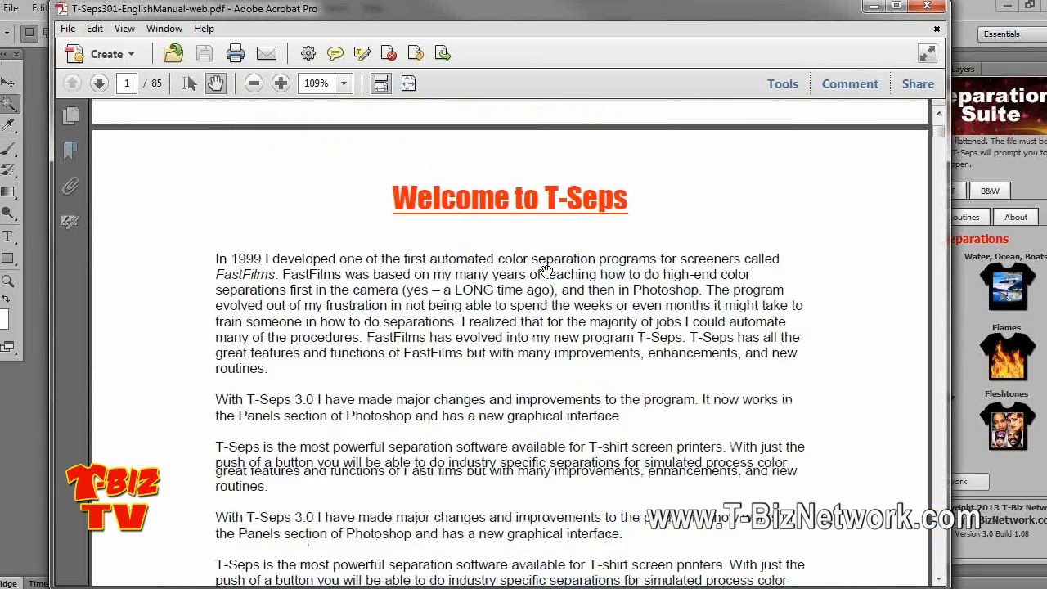
scroll(547, 271, down, 10)
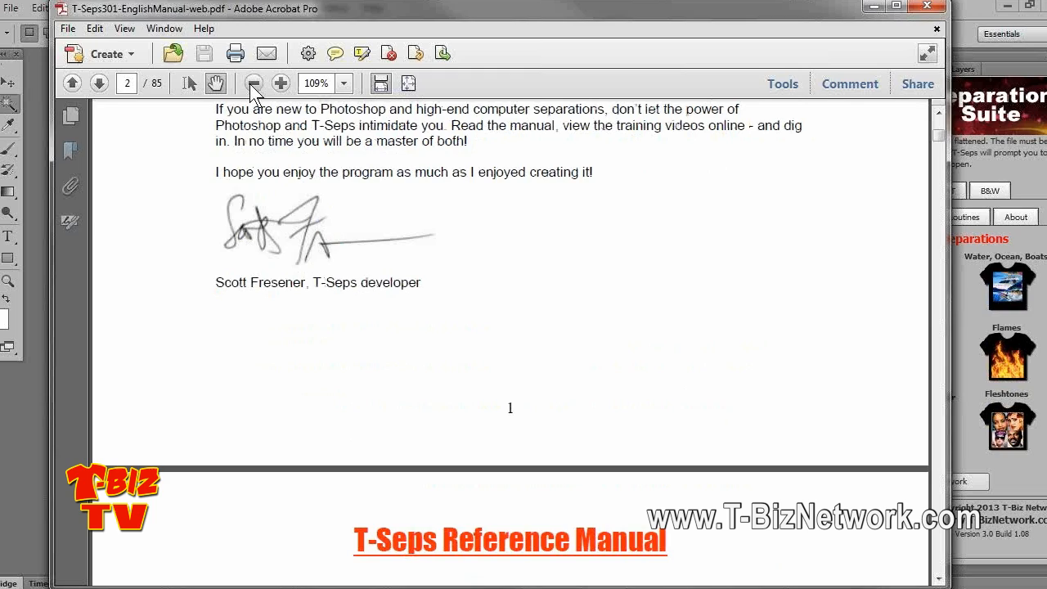
click(253, 84)
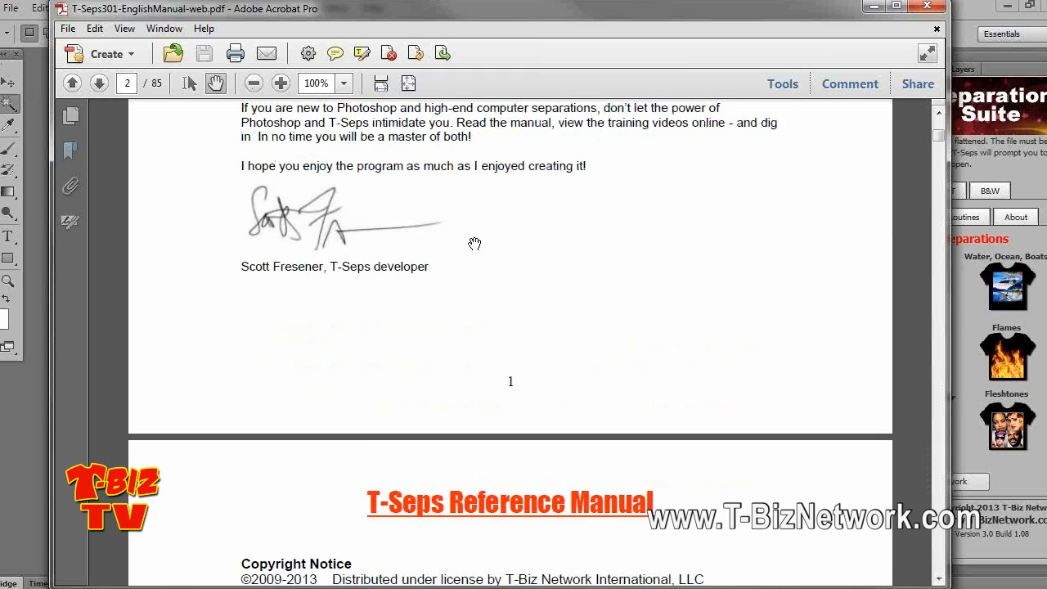
scroll(516, 278, down, 20)
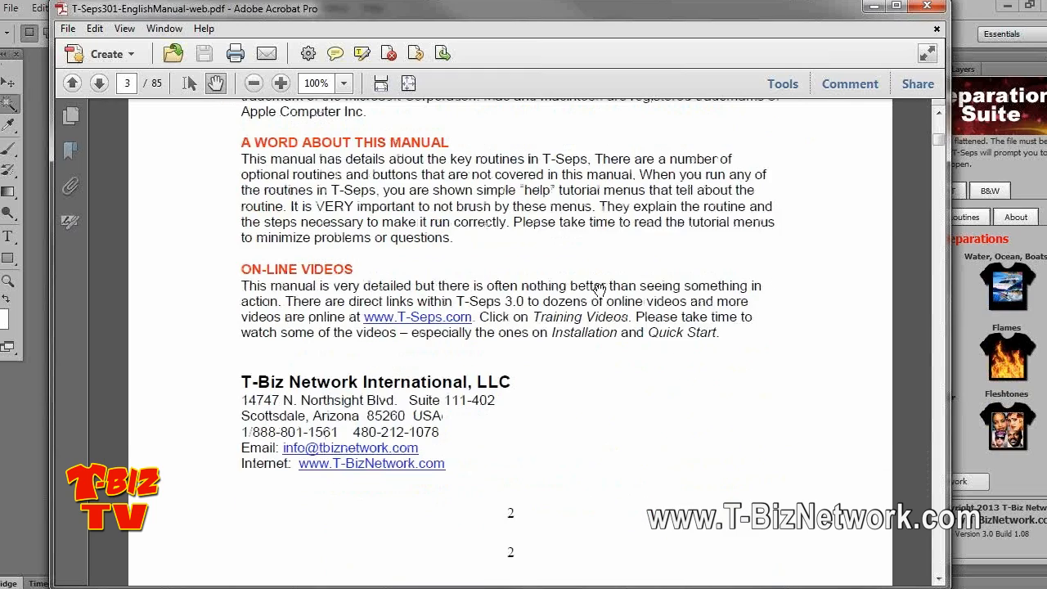
scroll(600, 291, down, 20)
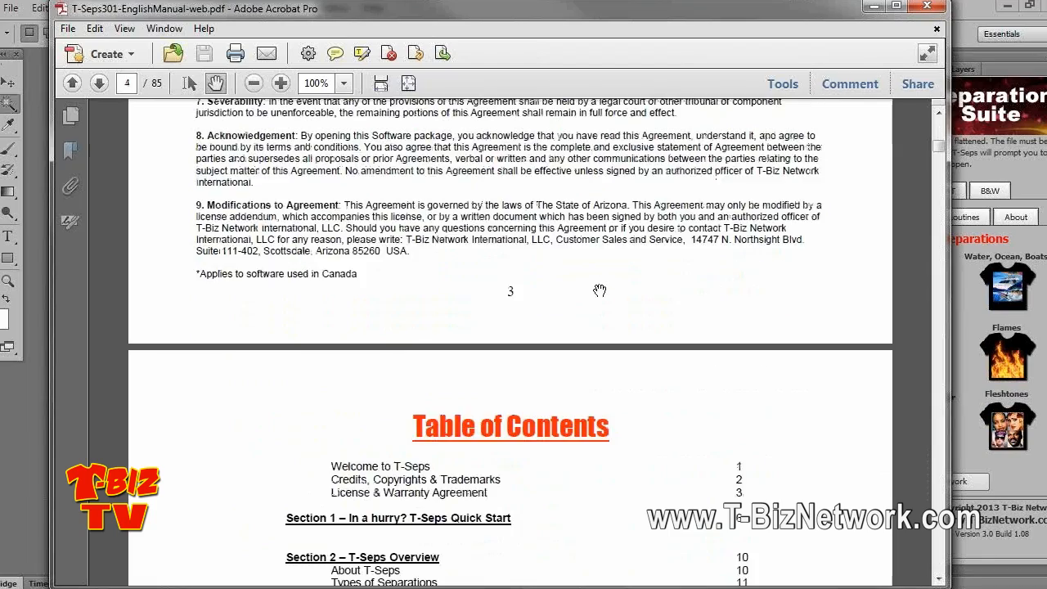
scroll(600, 290, down, 20)
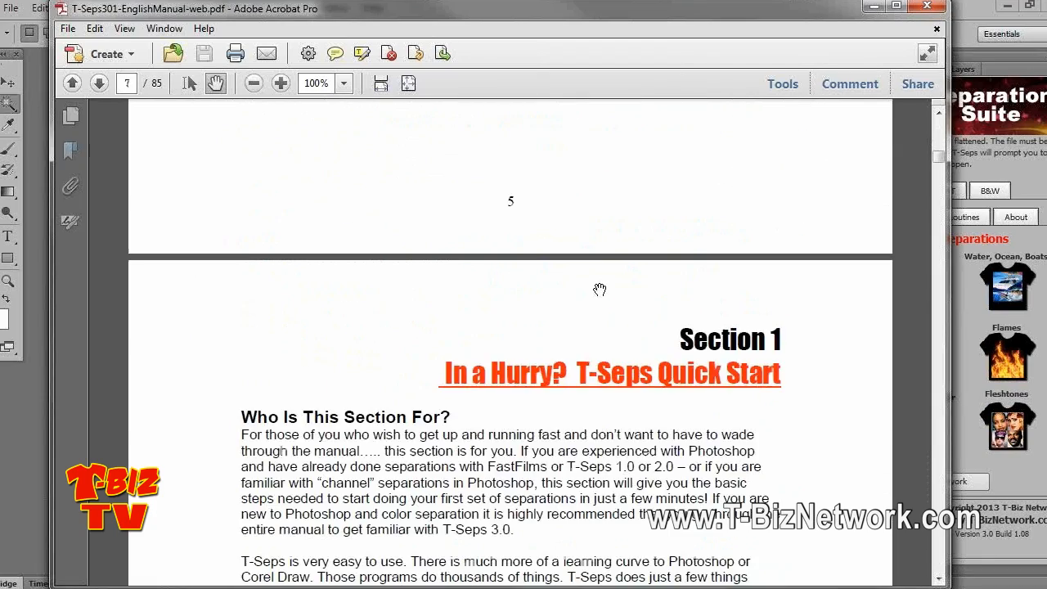
scroll(600, 289, down, 5)
scroll(599, 289, up, 5)
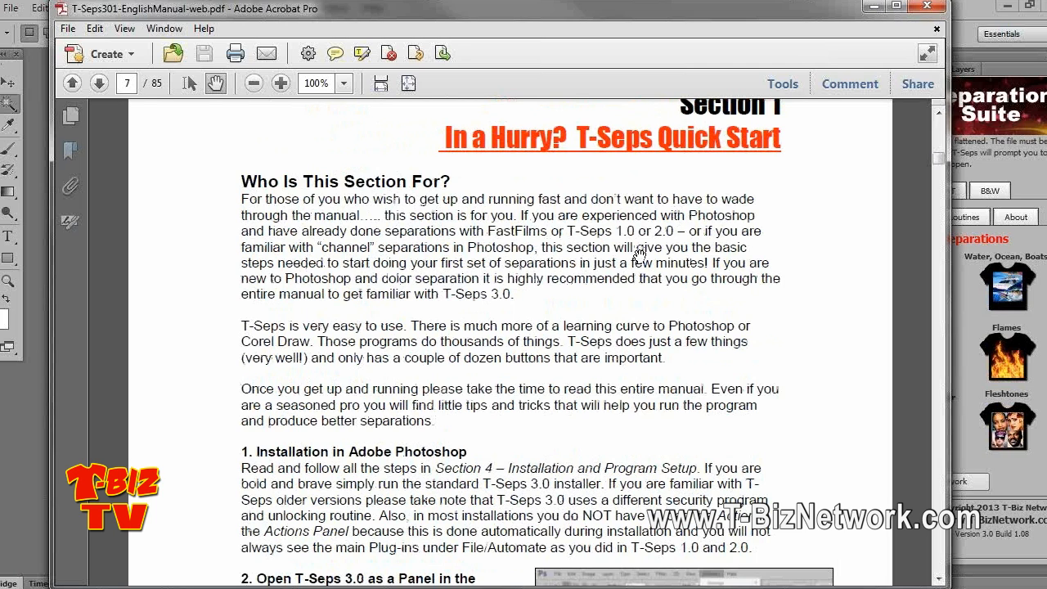
scroll(522, 279, down, 12)
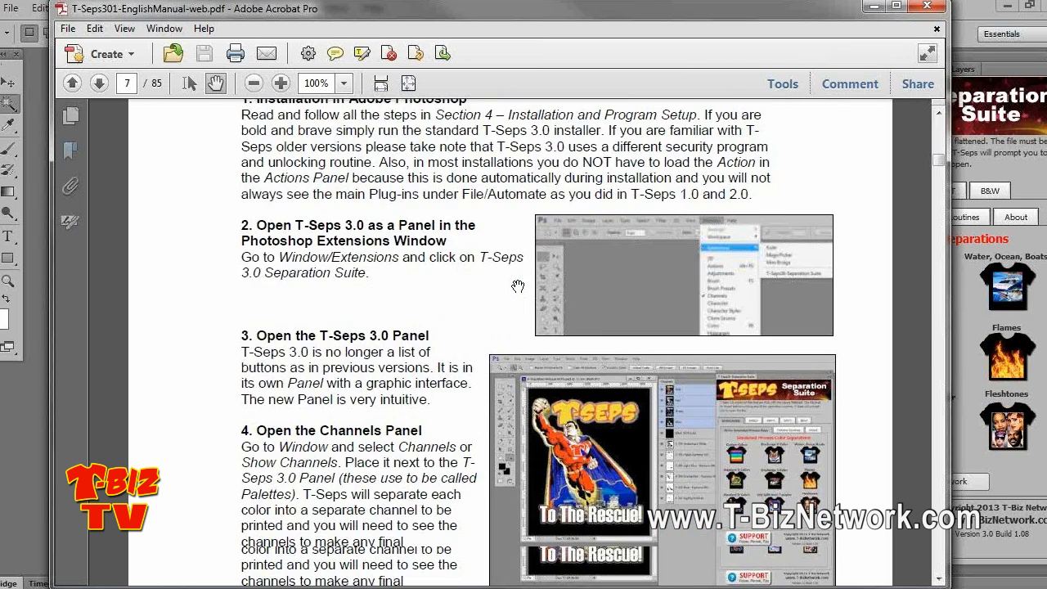
scroll(518, 285, up, 1)
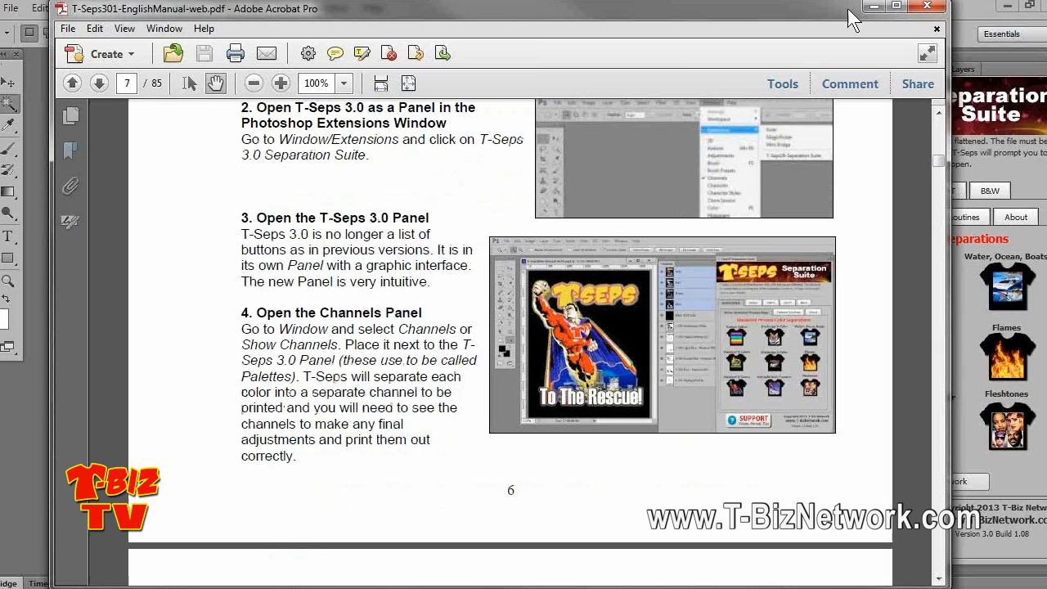
click(872, 8)
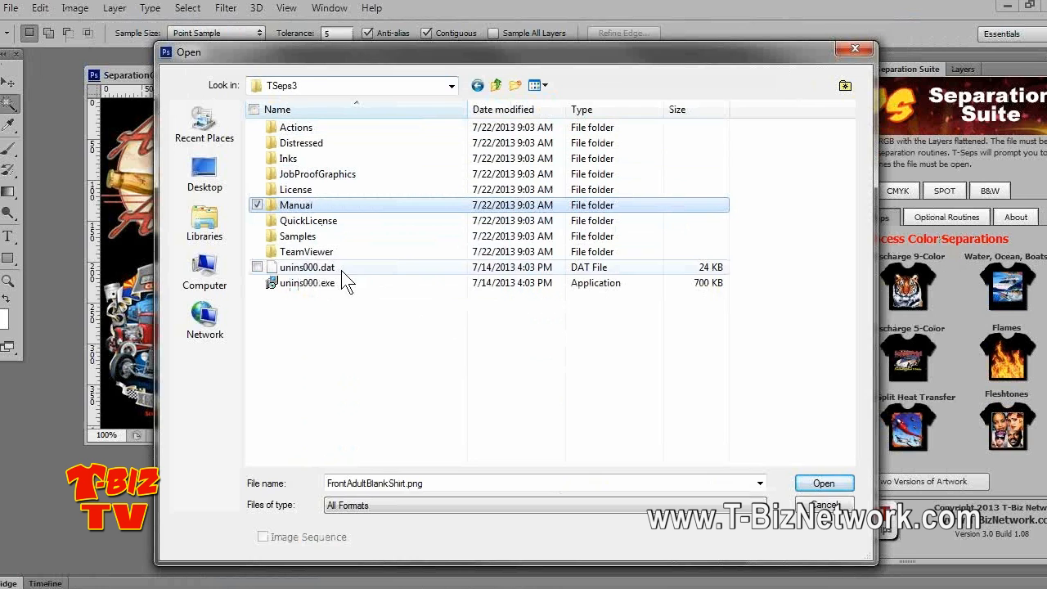
Look inside the Samples and TeamViewer folders, and close the dialog without opening a file
double_click(302, 238)
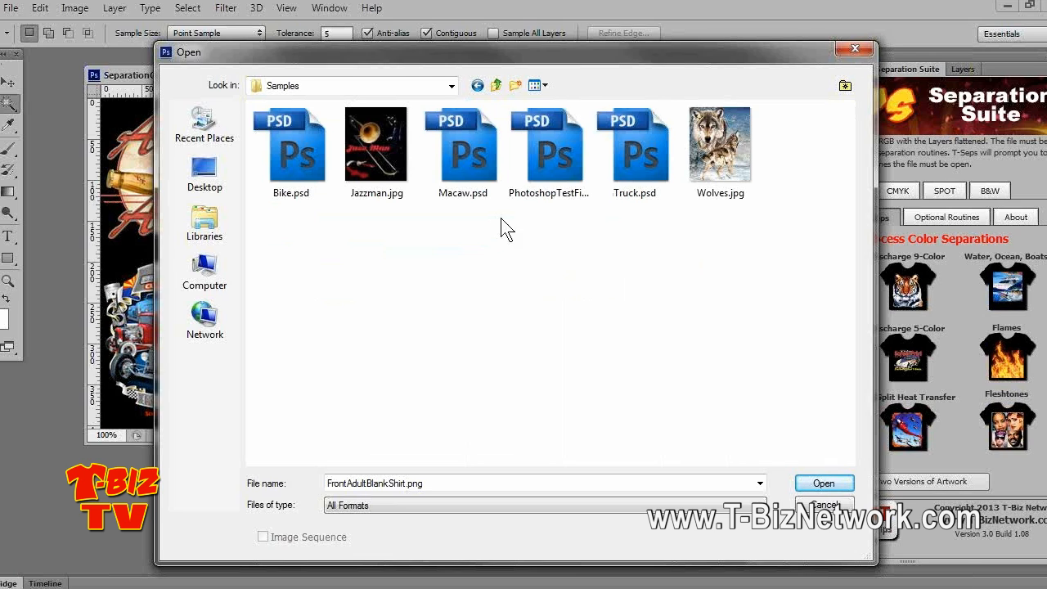
click(496, 85)
click(317, 252)
double_click(317, 252)
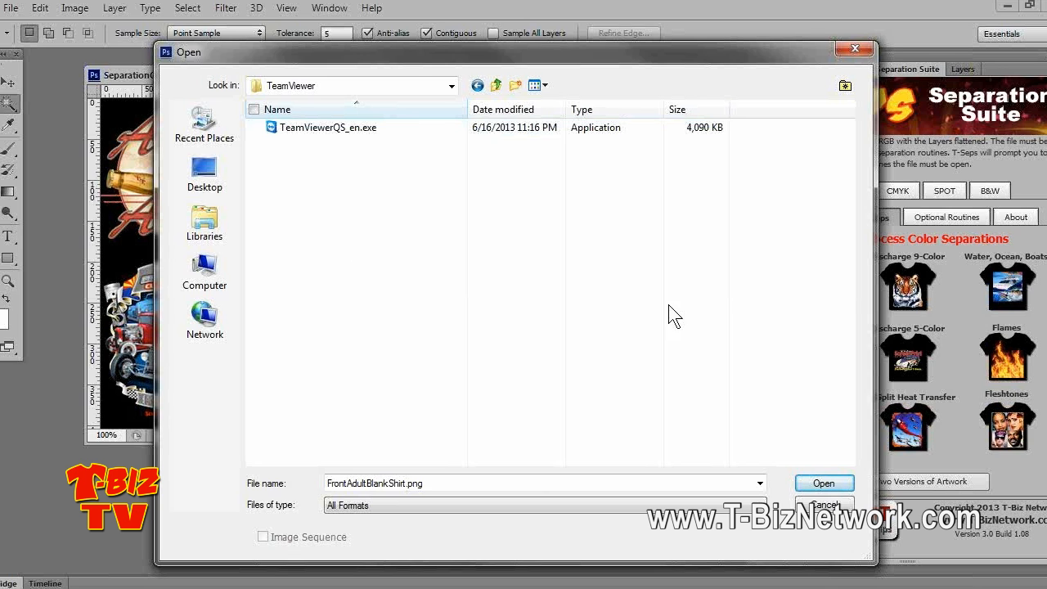
click(824, 505)
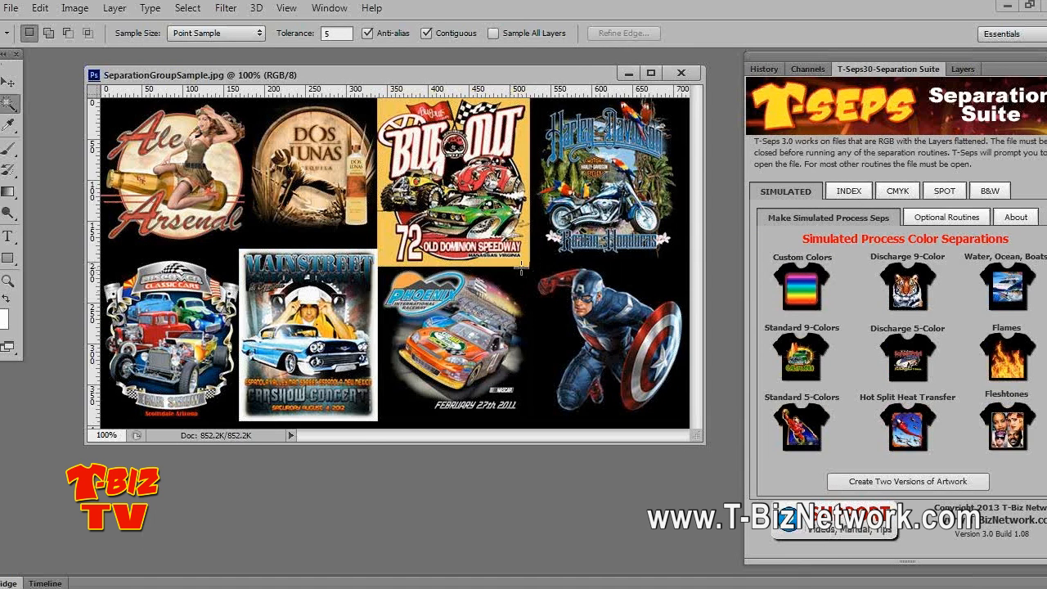
Undock the T-Seps30-Separation Suite panel from its panel group and close it
drag(412, 75, 393, 77)
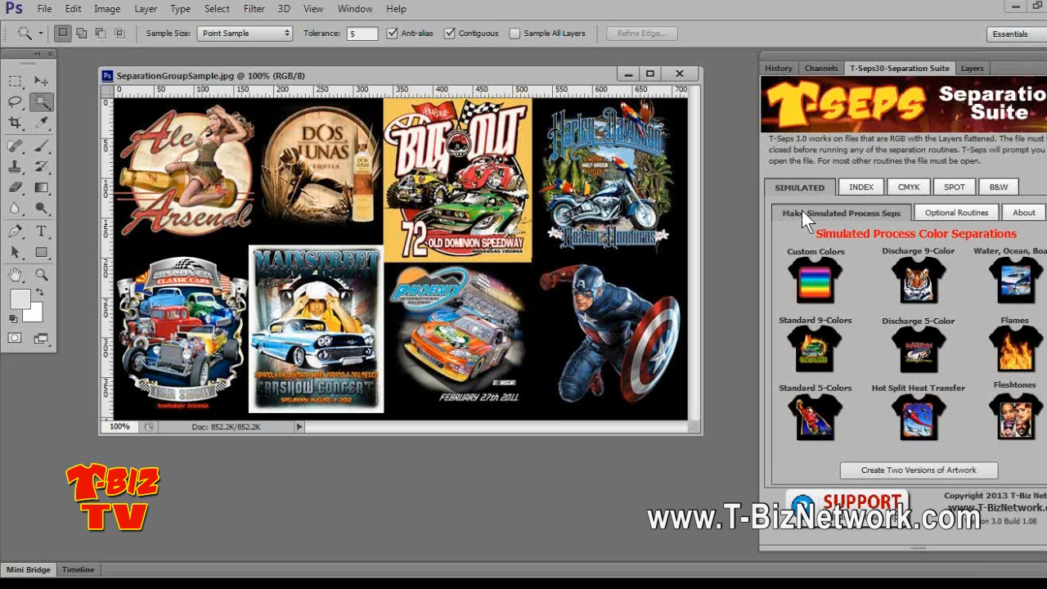
drag(924, 67, 778, 77)
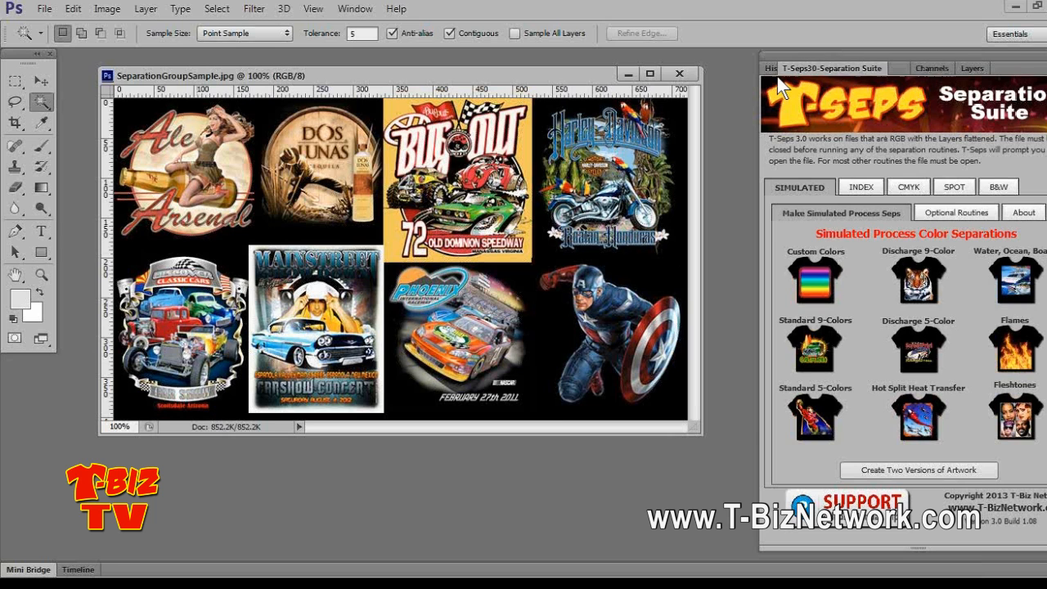
drag(547, 90, 542, 81)
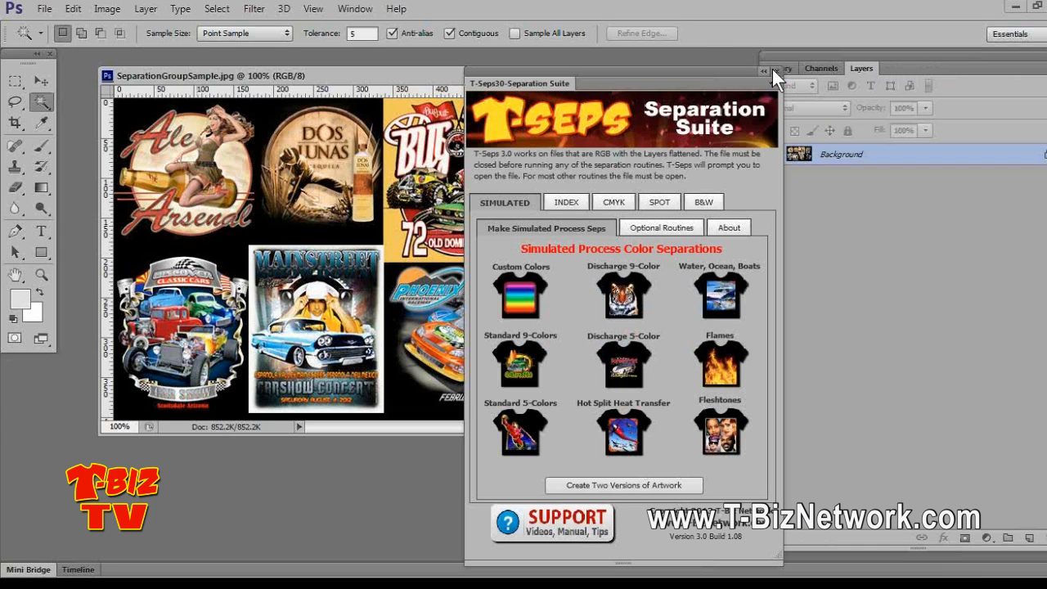
click(776, 70)
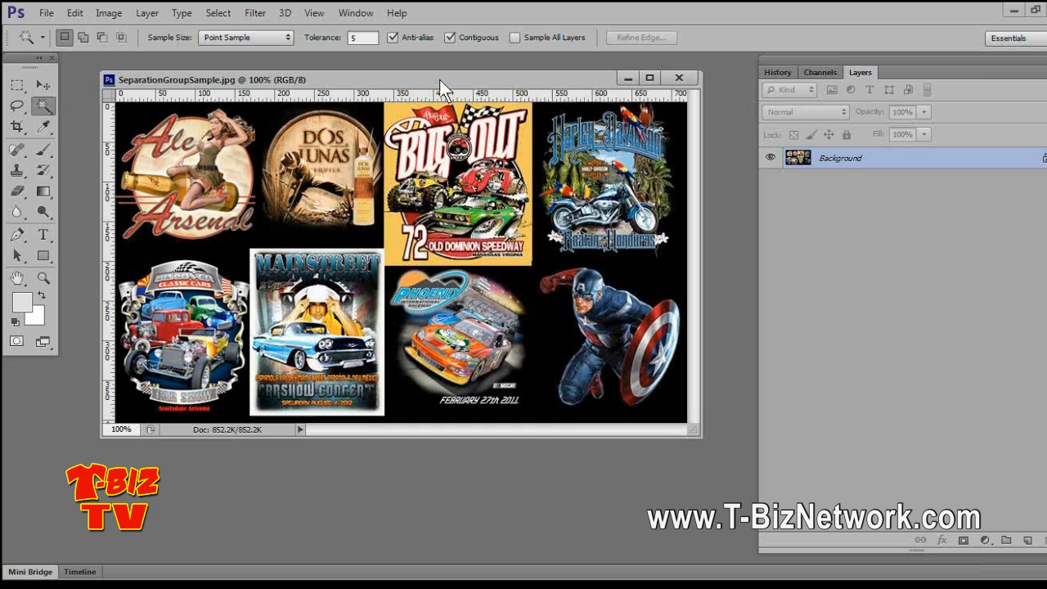
Open the T-Seps30-Separation Suite extension panel
click(368, 14)
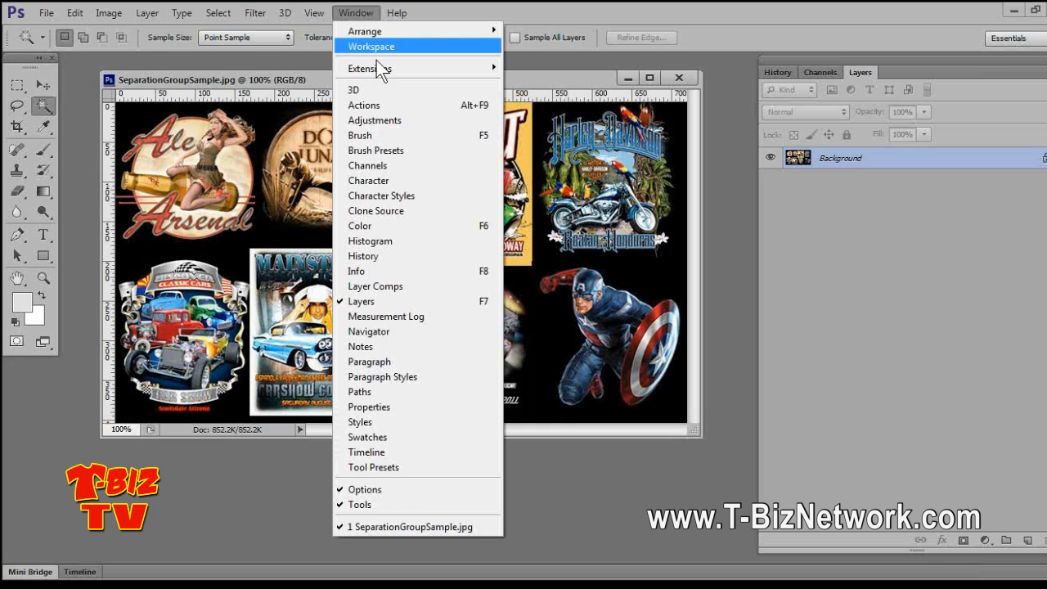
mouse_move(378, 66)
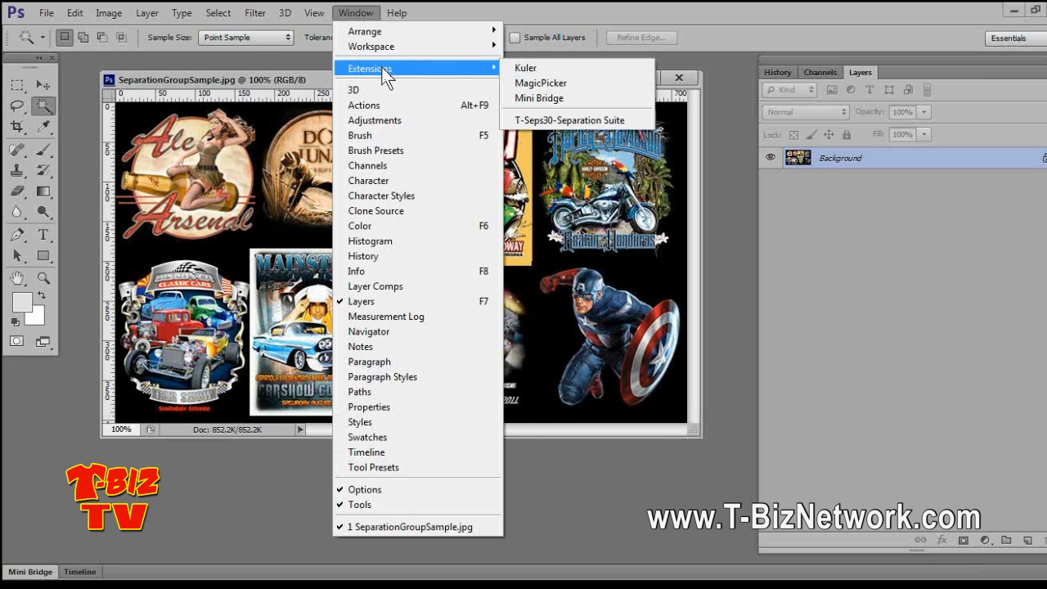
click(561, 120)
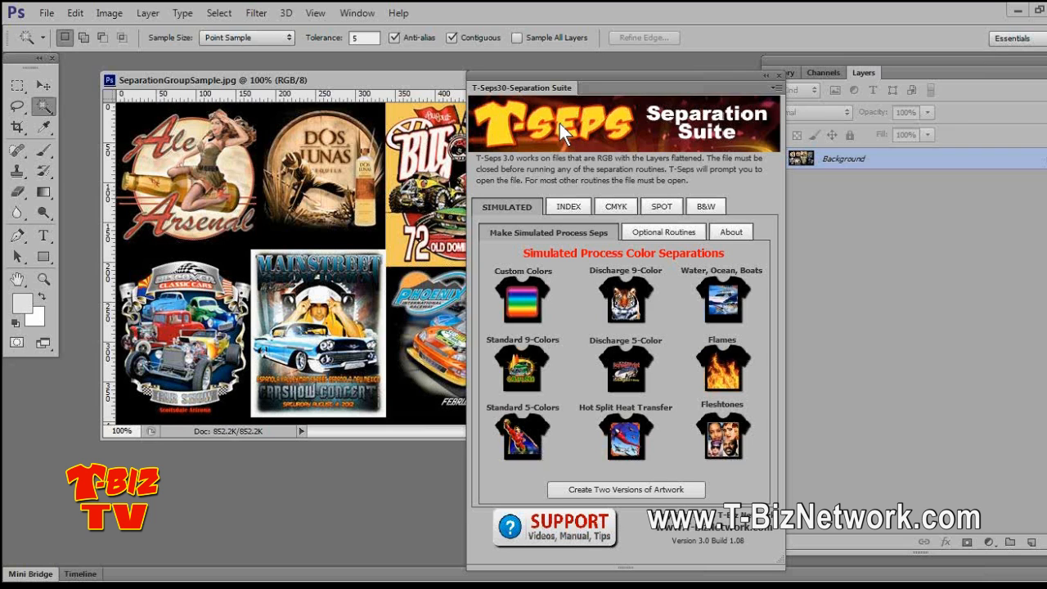
Check which automation commands are available for files without running any of them
click(48, 13)
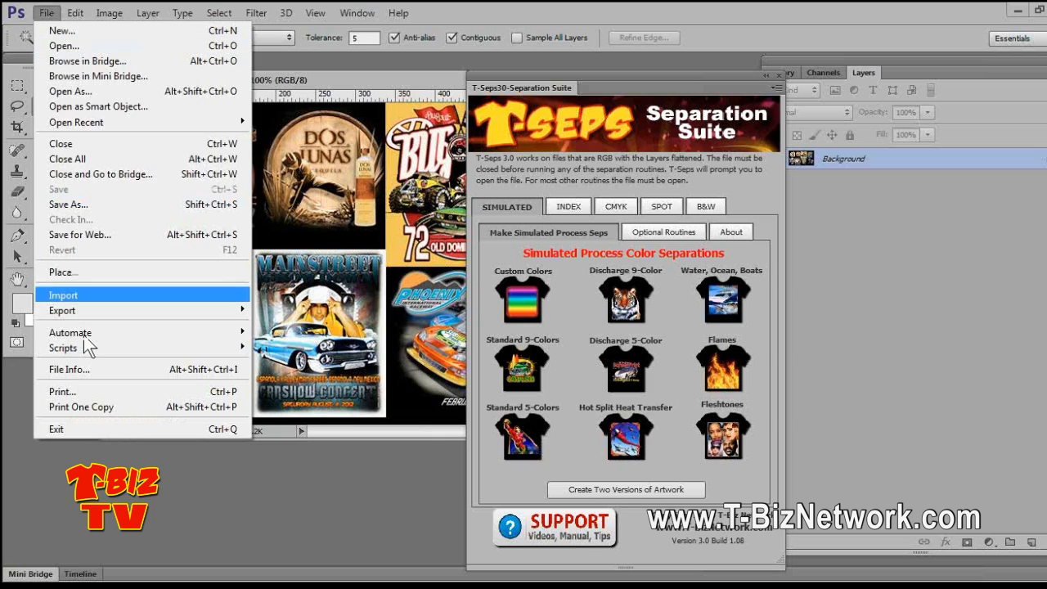
mouse_move(84, 336)
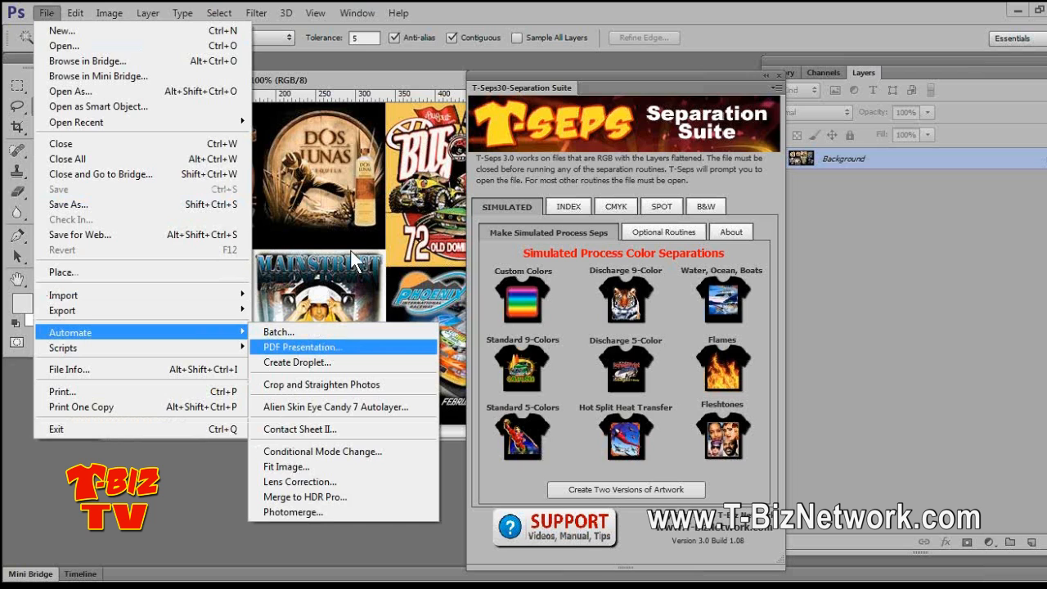
click(374, 76)
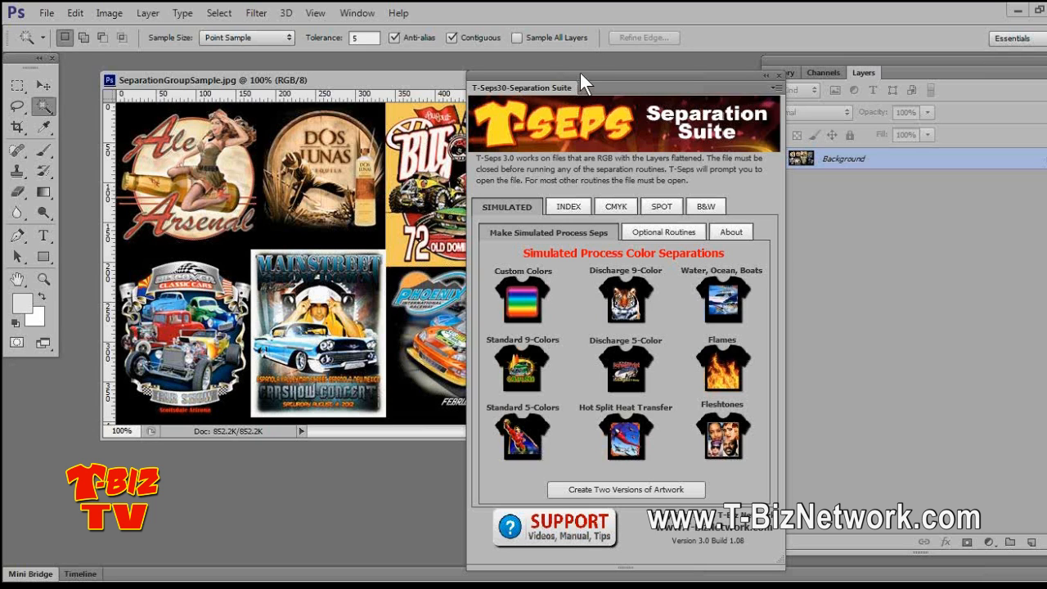
Dock the T-Seps30-Separation Suite panel with History, Channels and Layers, and switch through the grouped panels back to it
drag(527, 84, 783, 72)
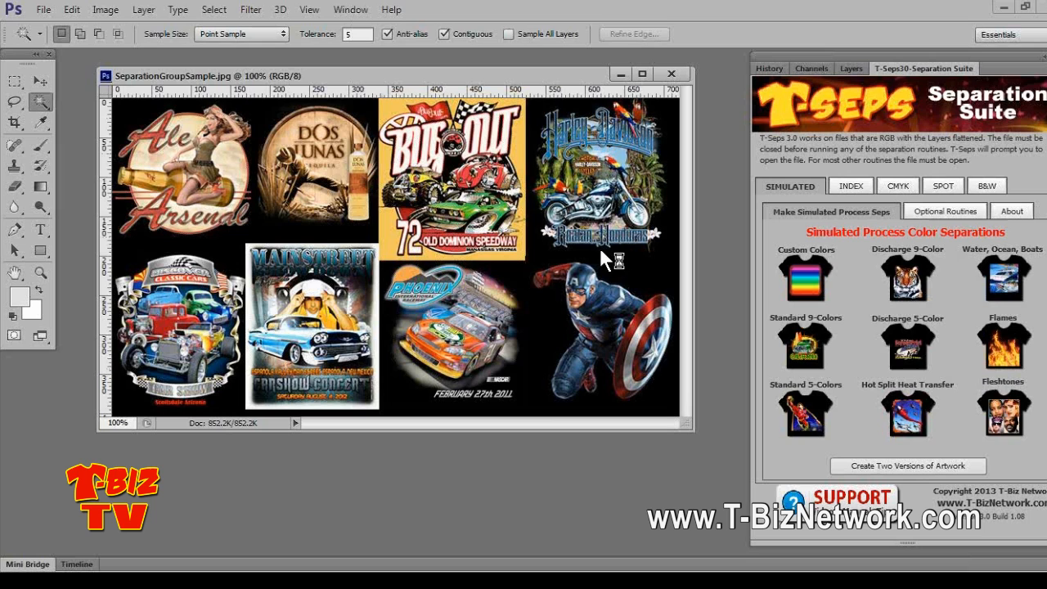
click(807, 67)
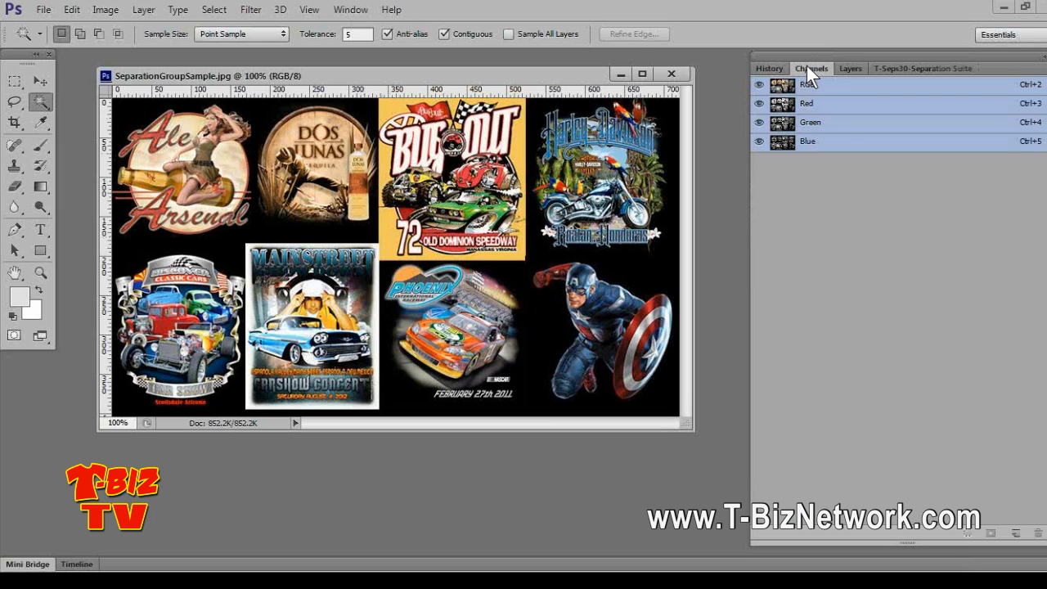
click(850, 70)
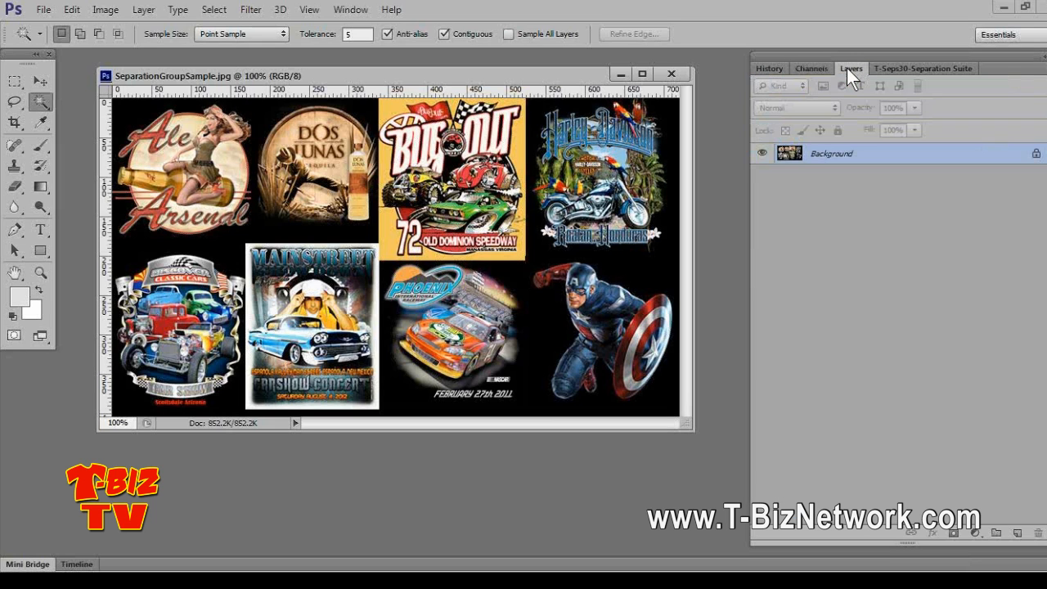
click(769, 69)
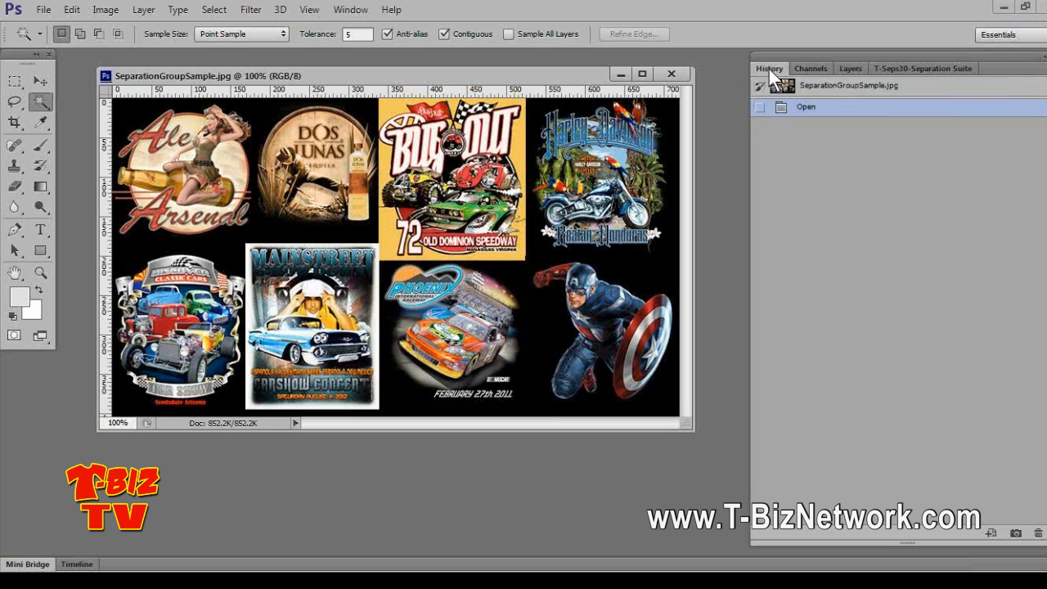
click(903, 69)
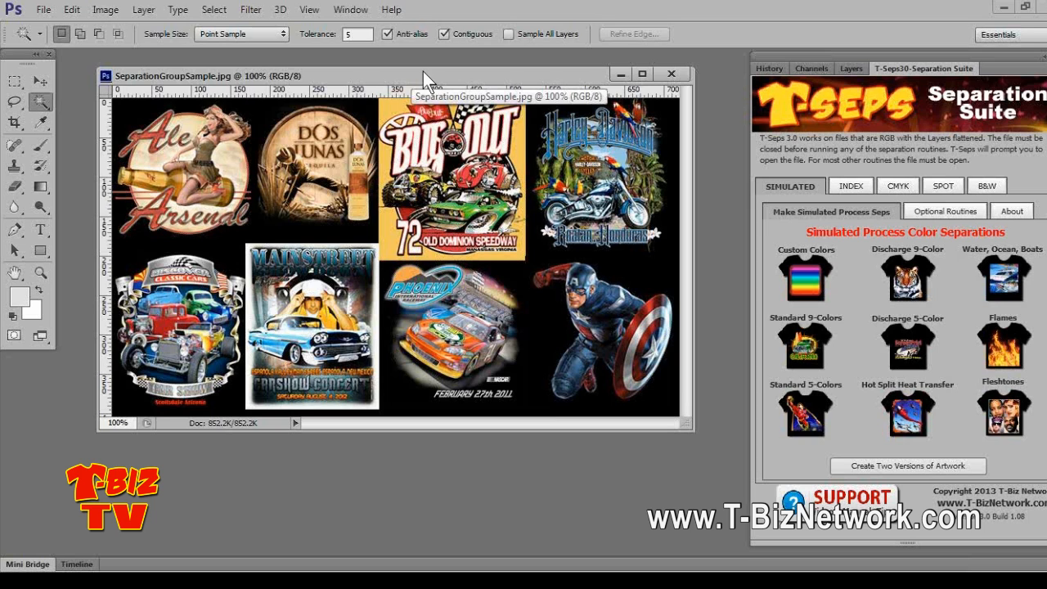
Try the darkest interface color theme, view the workspace with it, and restore the light gray theme
click(72, 10)
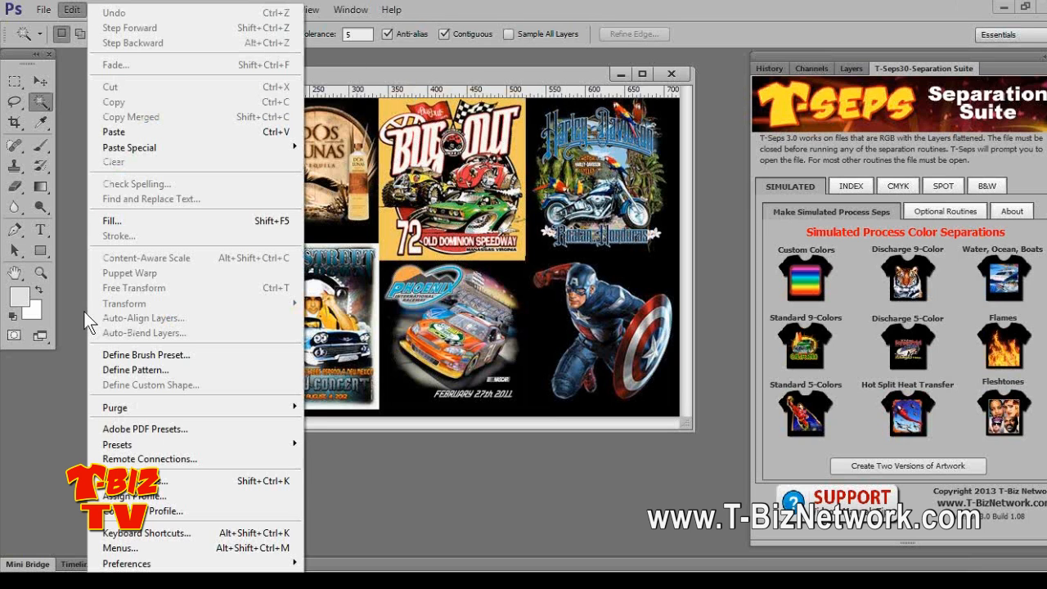
mouse_move(178, 563)
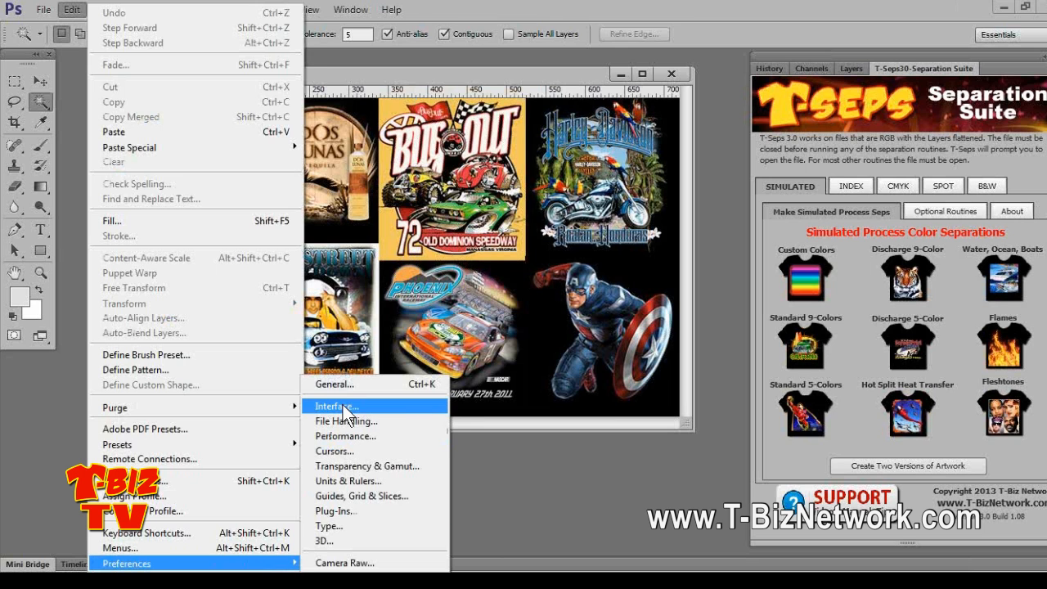
click(346, 407)
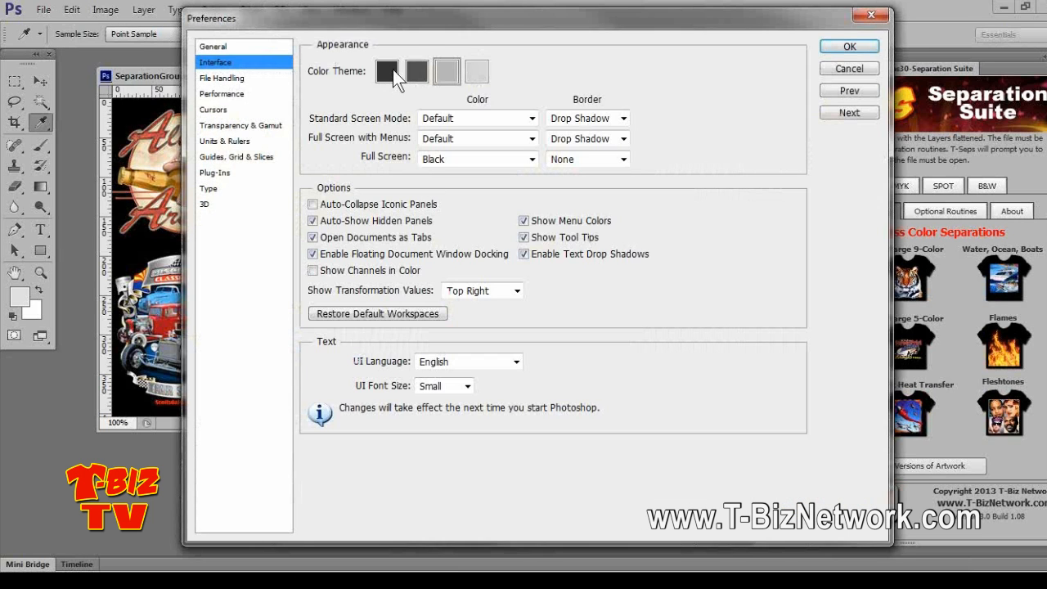
click(391, 71)
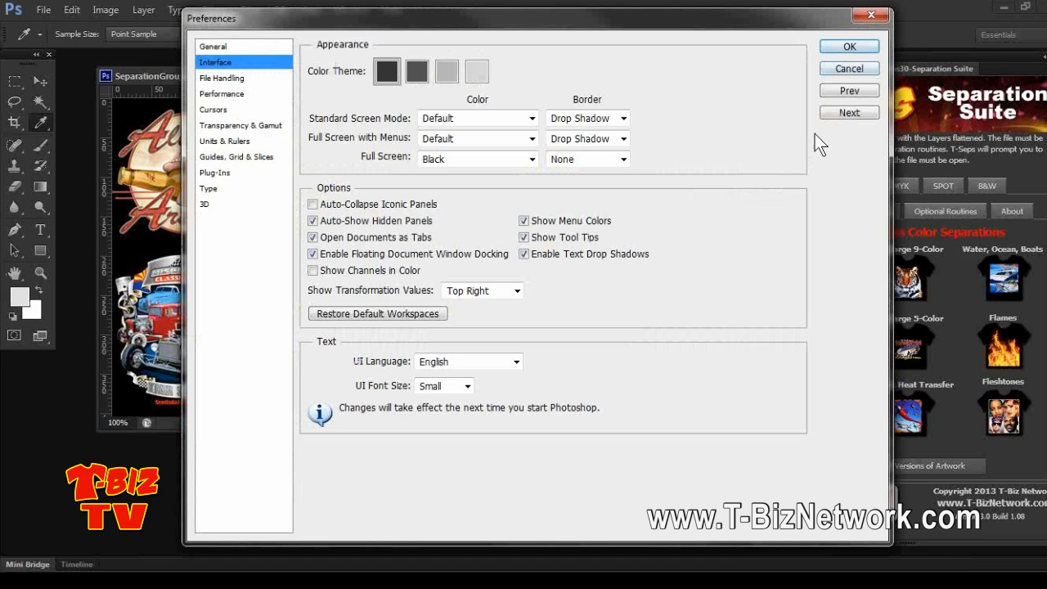
drag(787, 17, 841, 329)
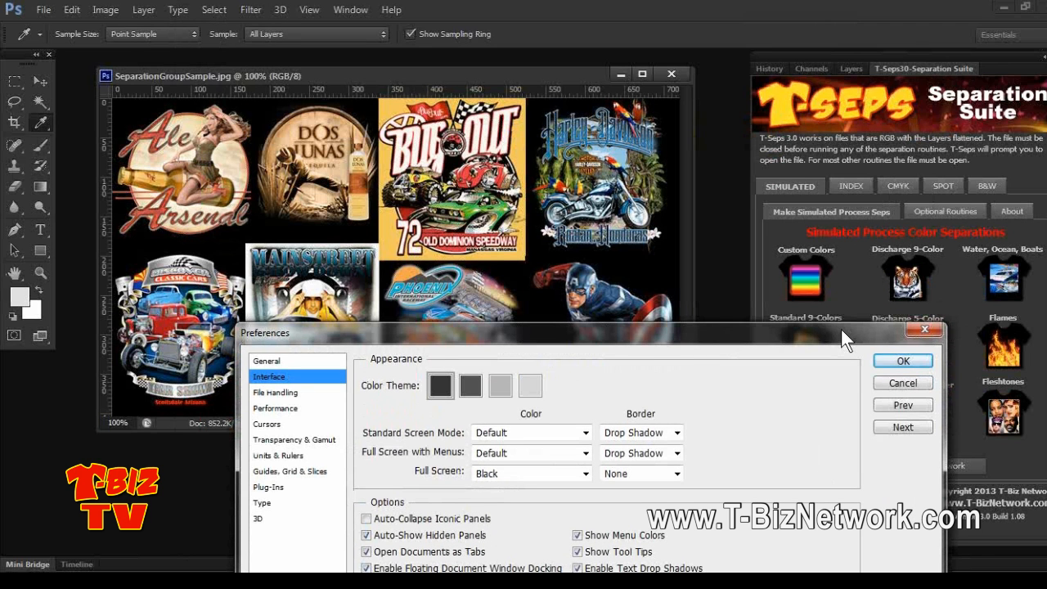
drag(841, 329, 764, 42)
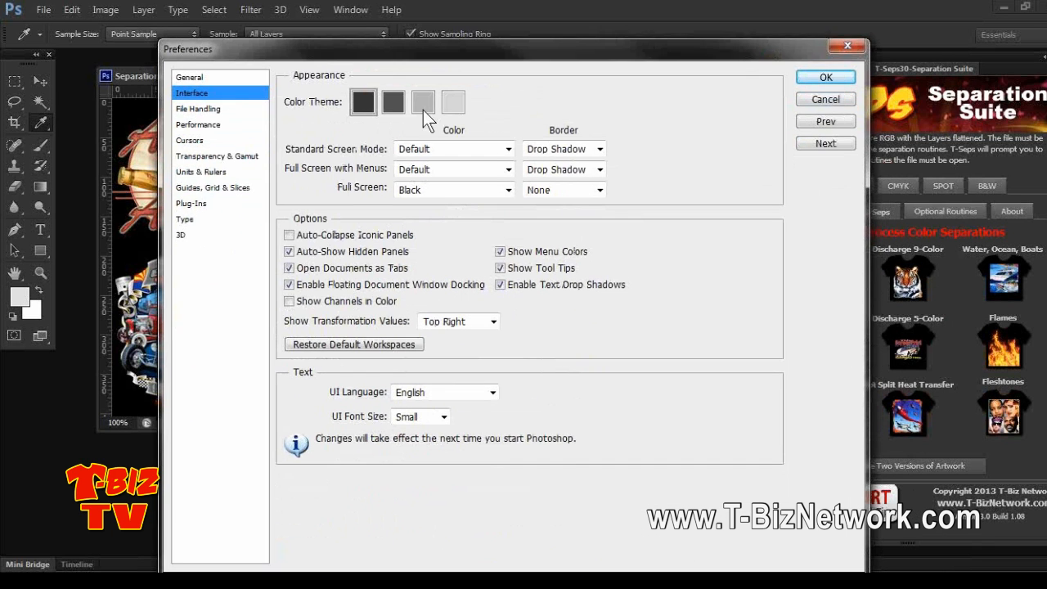
click(422, 106)
click(833, 77)
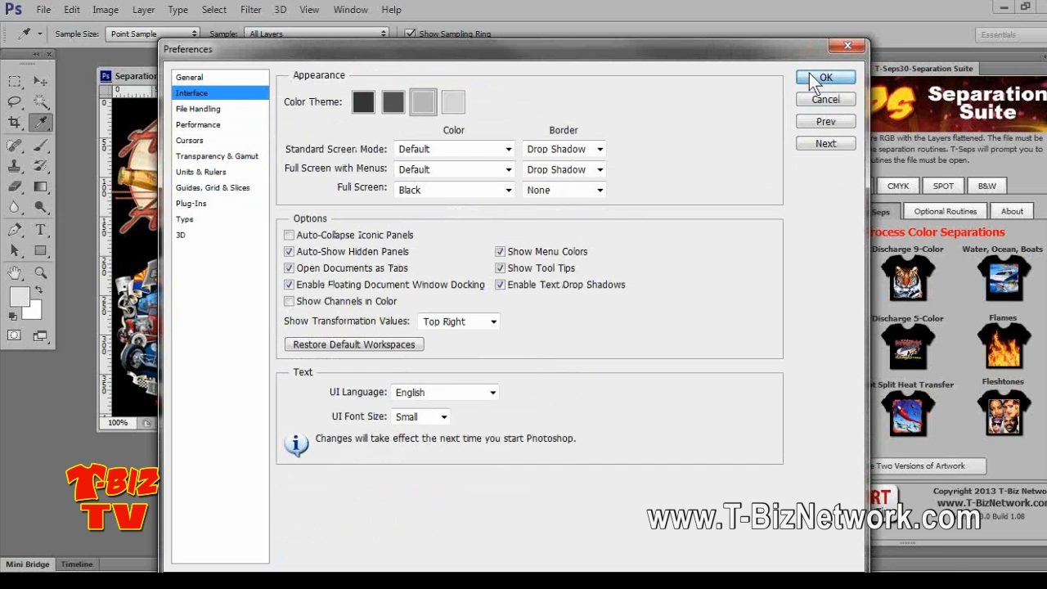
key(w)
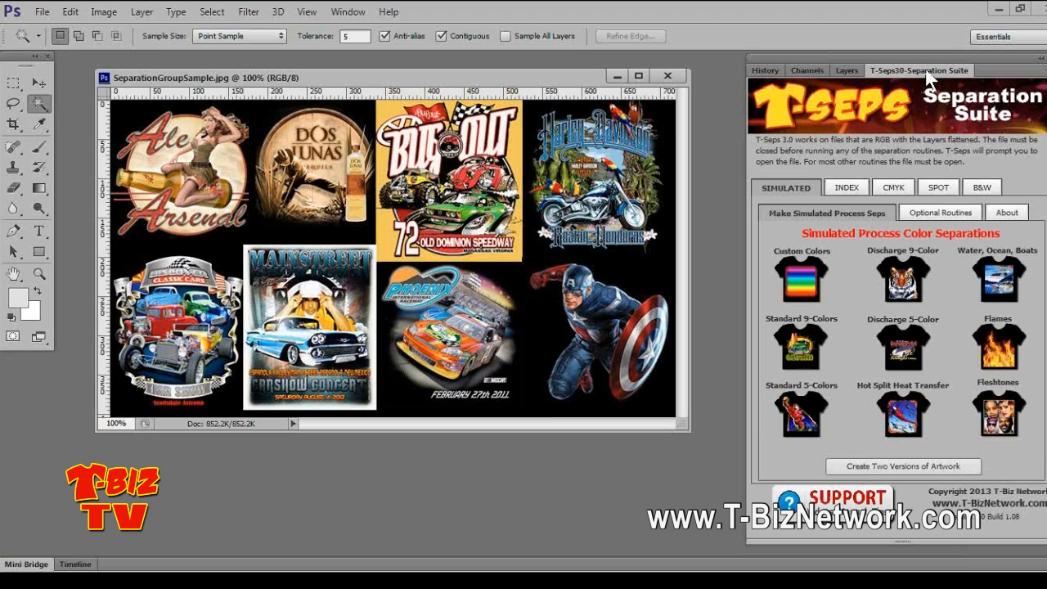
Collapse the docked panel group to icons and expand it again, and shift the floating document window slightly
click(1037, 59)
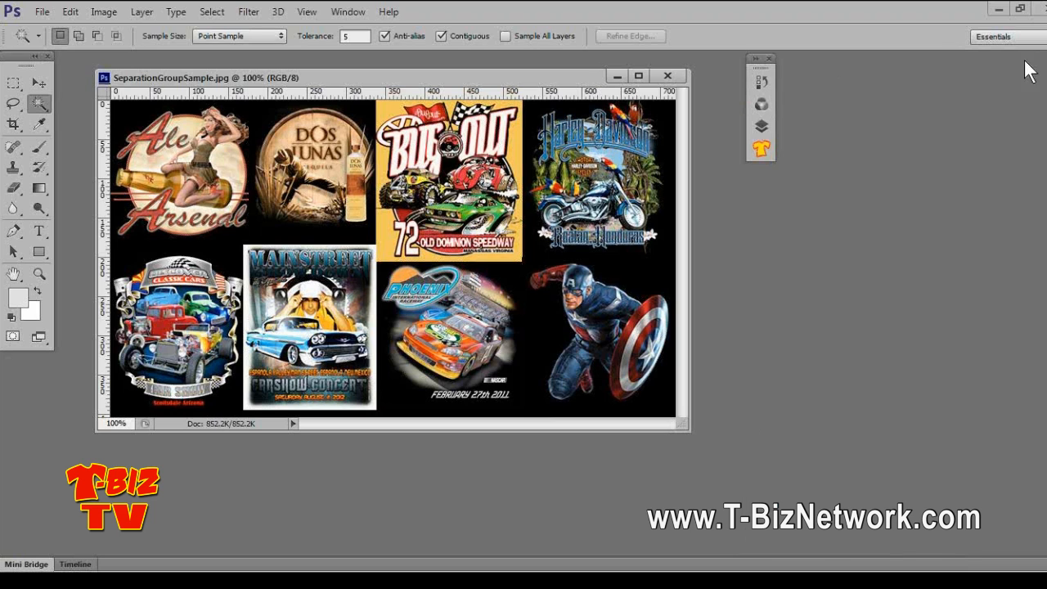
click(758, 60)
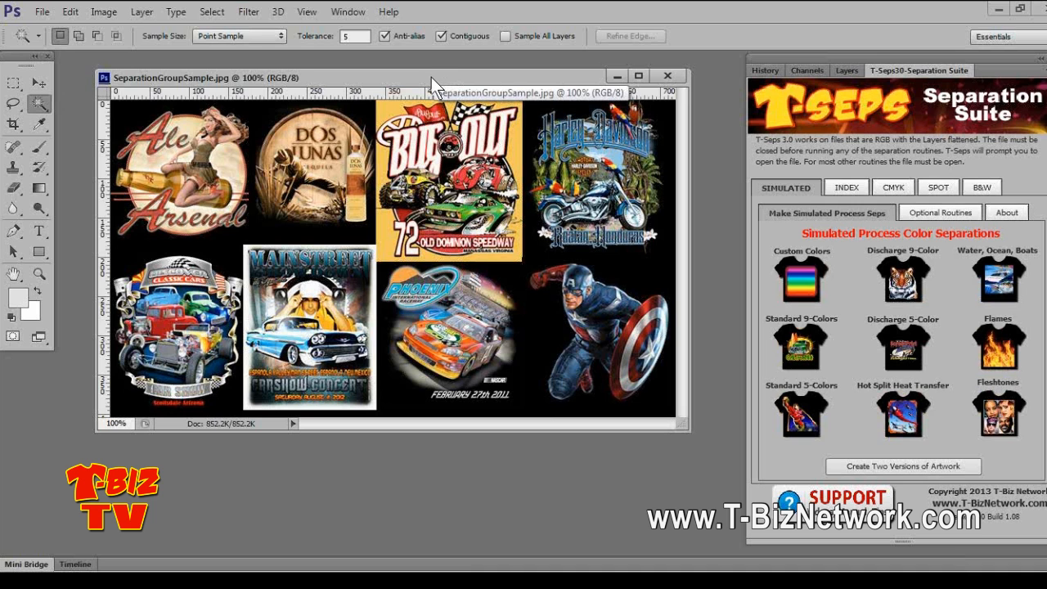
mouse_move(396, 77)
mouse_down()
mouse_move(356, 57)
mouse_move(362, 36)
mouse_move(333, 29)
mouse_move(369, 111)
mouse_move(378, 83)
mouse_up()
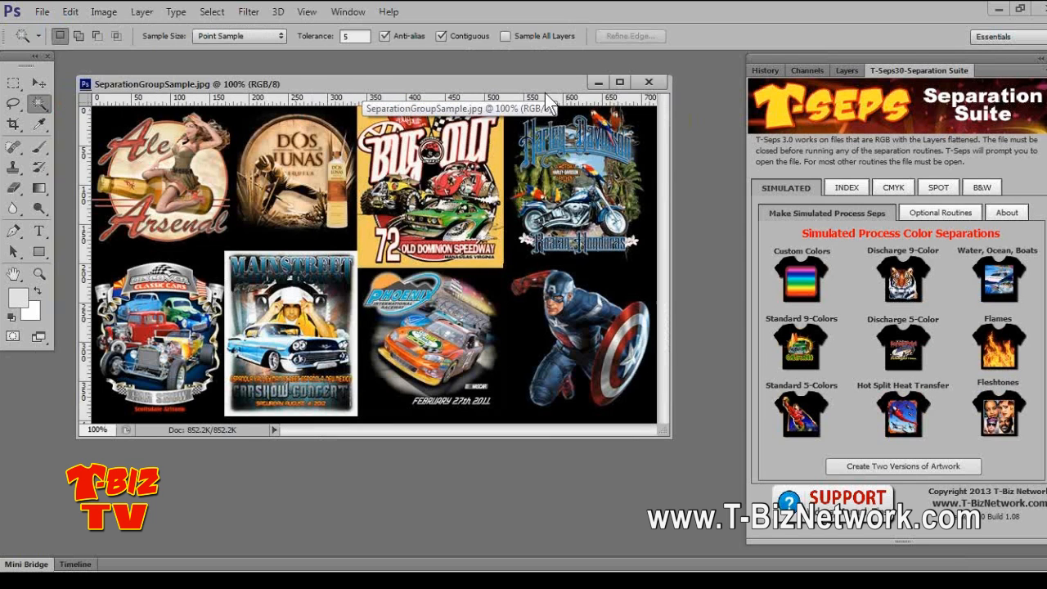
Switch Open Documents as Tabs off and on again in the Interface preferences and accept the dialog
click(70, 12)
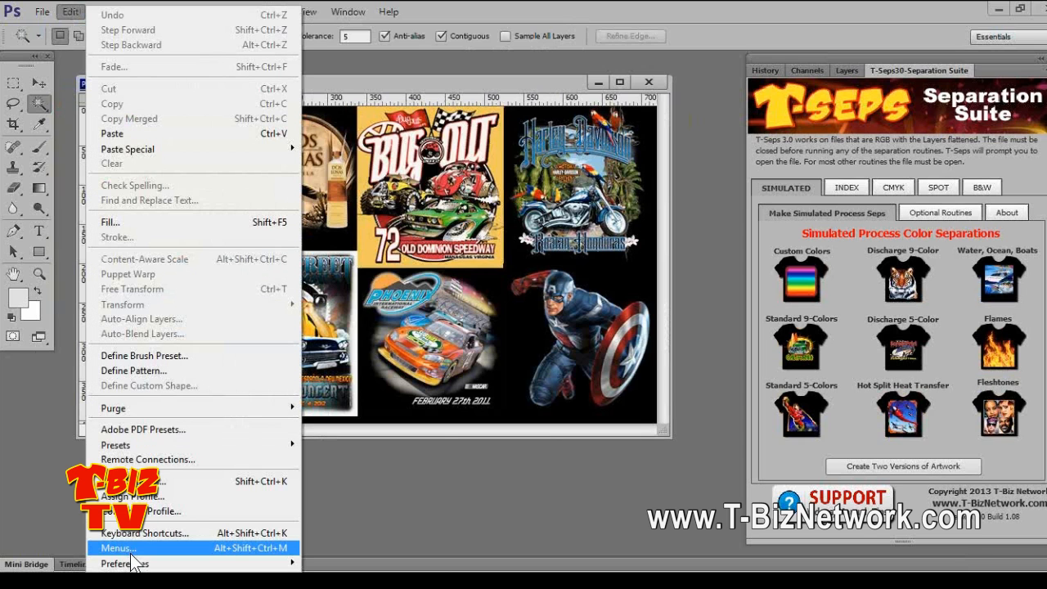
mouse_move(151, 564)
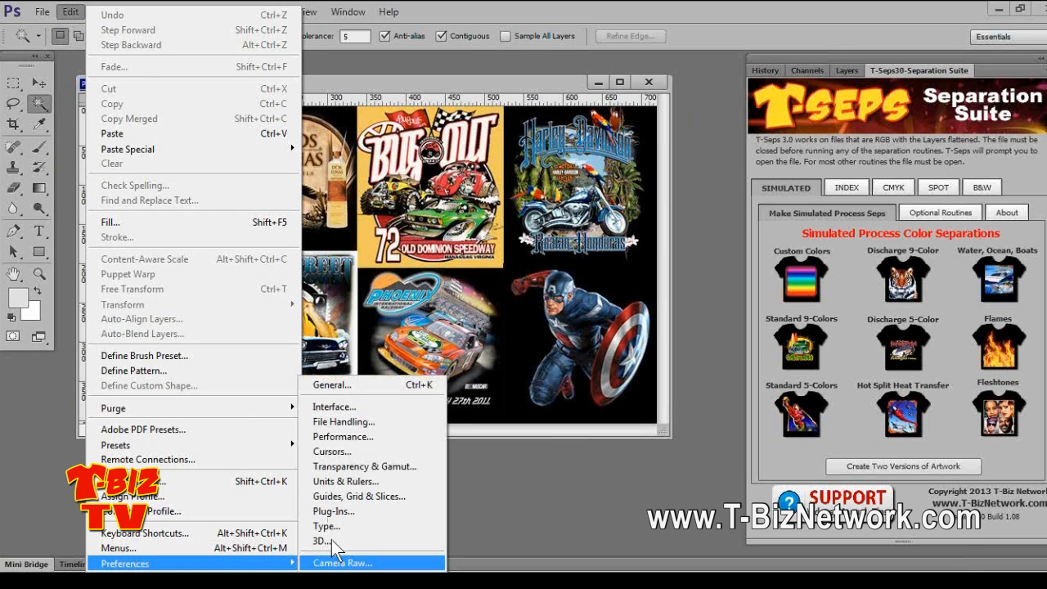
click(351, 405)
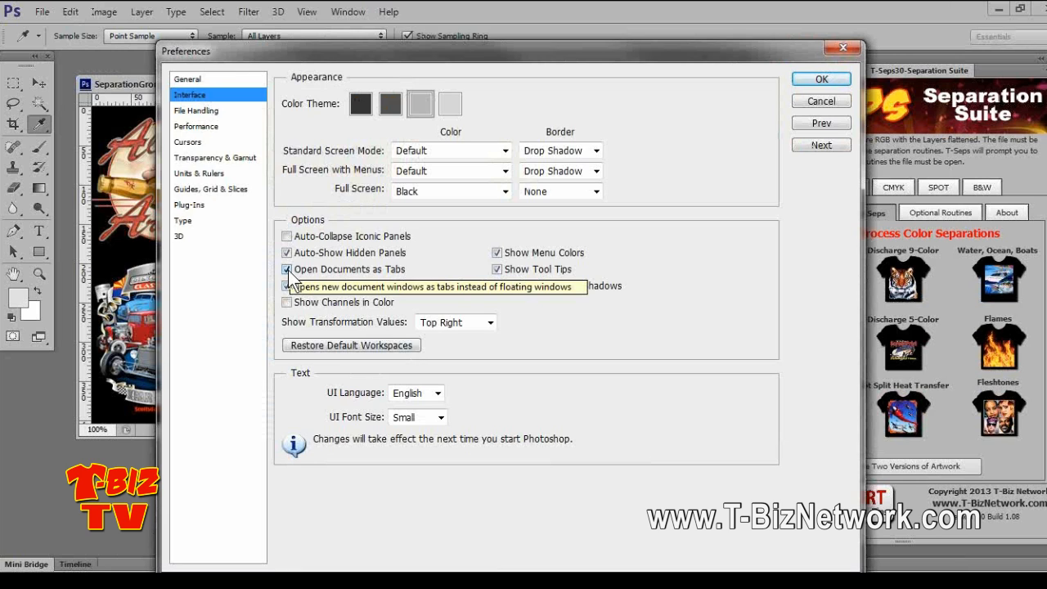
click(287, 271)
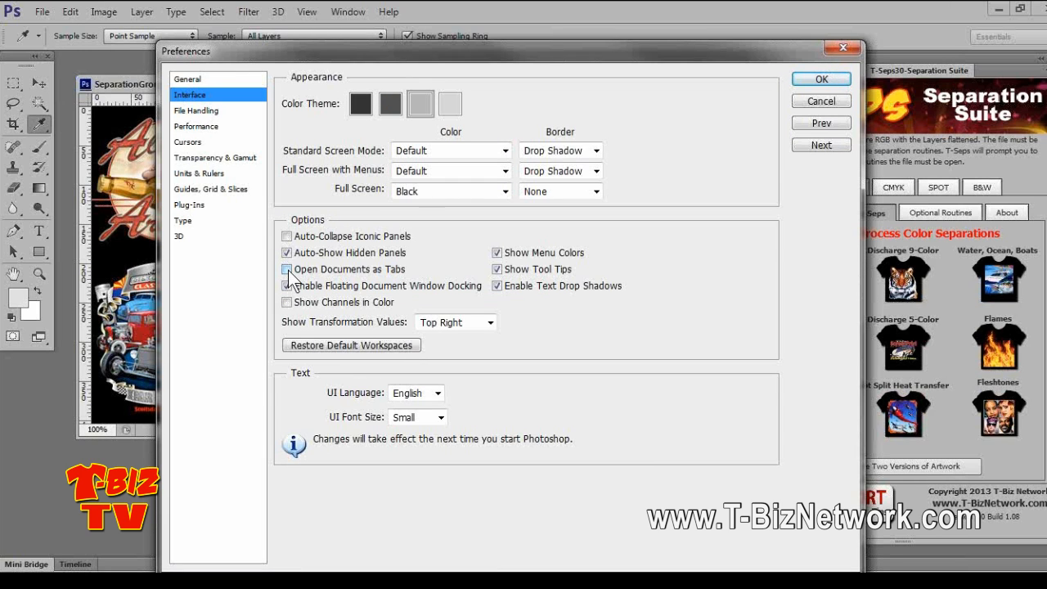
click(287, 271)
click(821, 79)
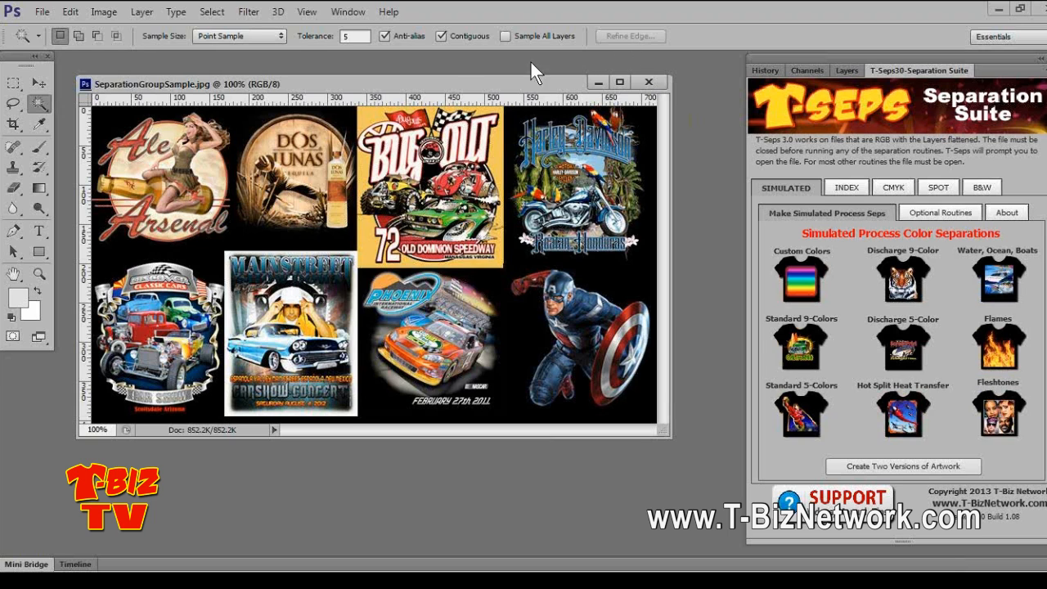
Review the T-Seps Color Settings and the ink and separation values of the T-Seps CMYK Setup without changing them
click(75, 11)
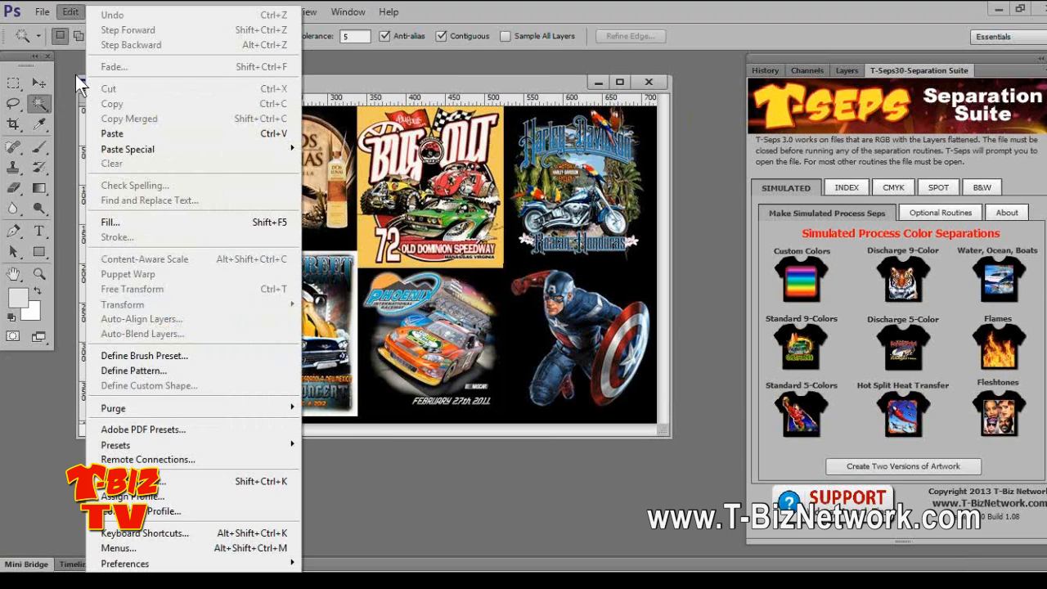
click(137, 481)
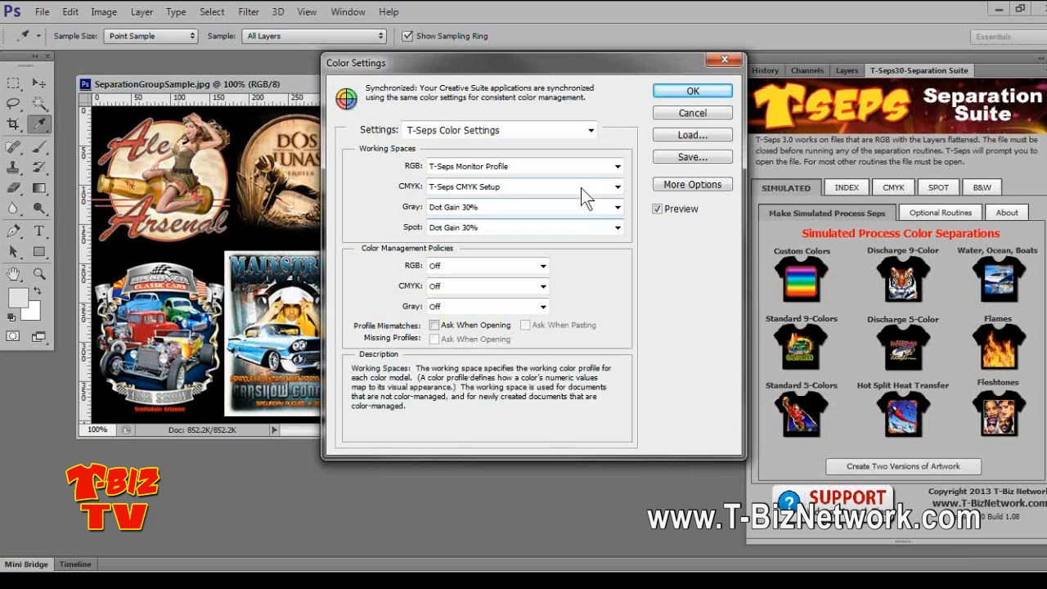
click(618, 188)
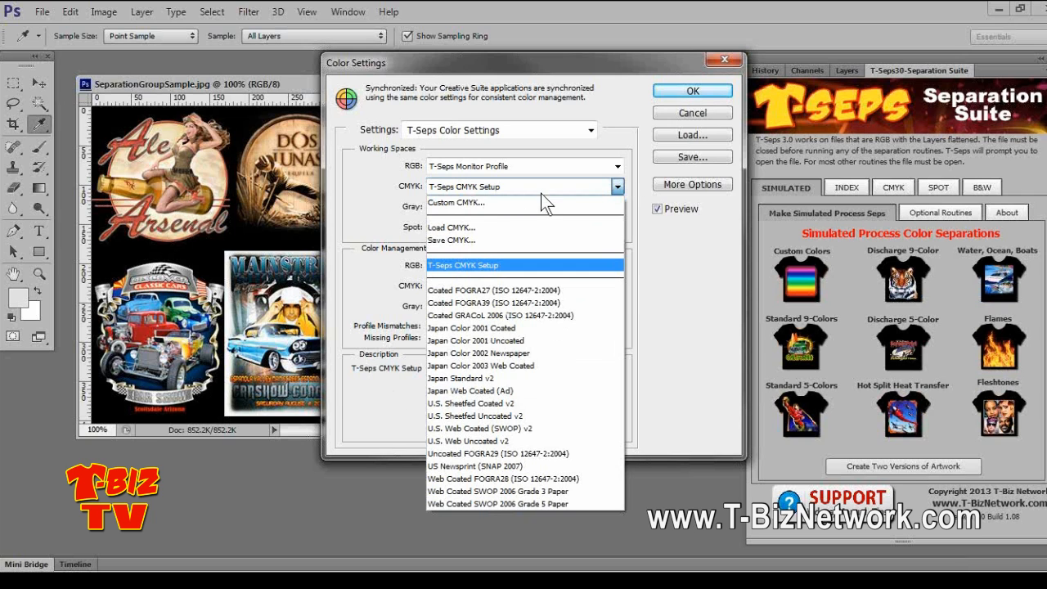
click(472, 202)
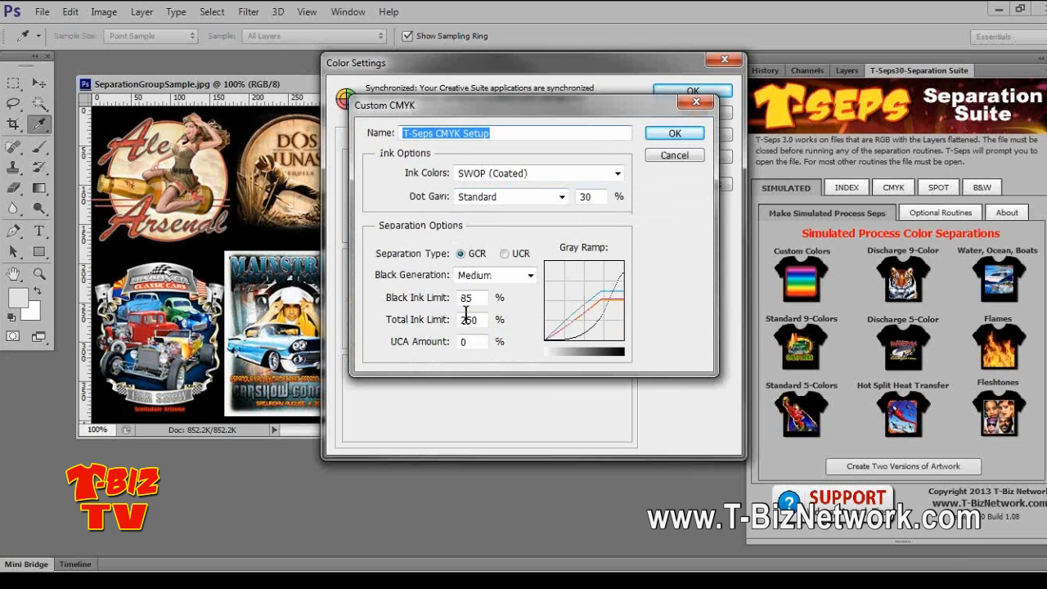
click(670, 155)
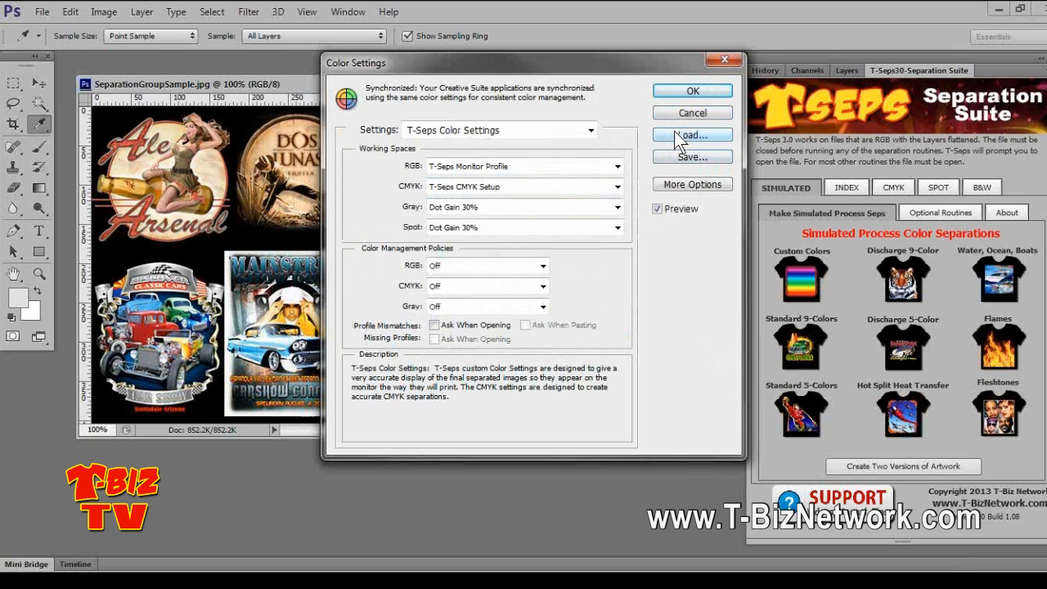
Load T-Seps Color Settings.csf from the TSeps3 Actions folder into the color settings and accept them
click(675, 134)
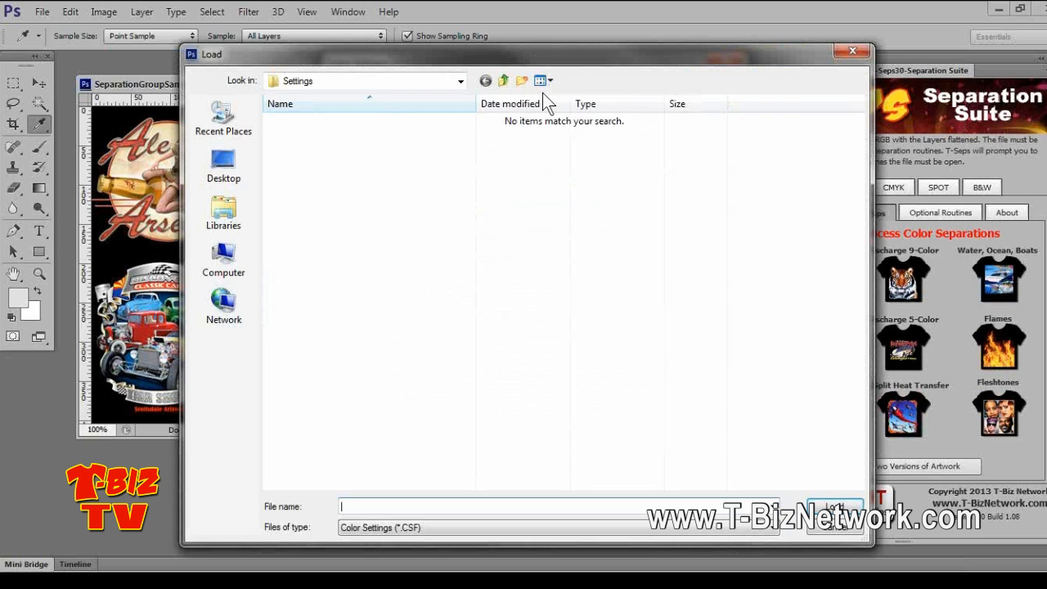
click(504, 81)
click(504, 81)
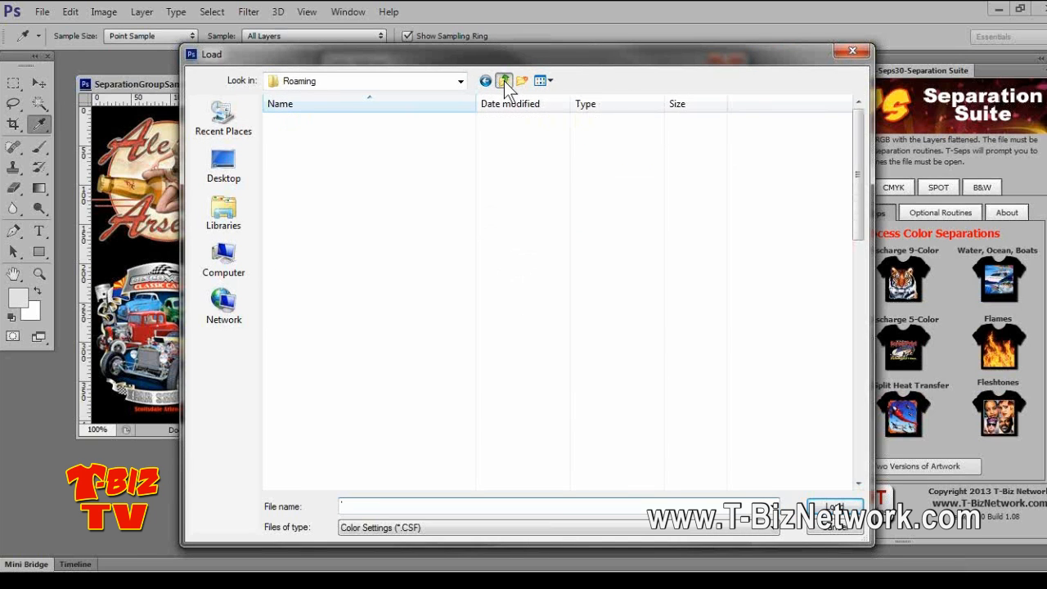
click(504, 81)
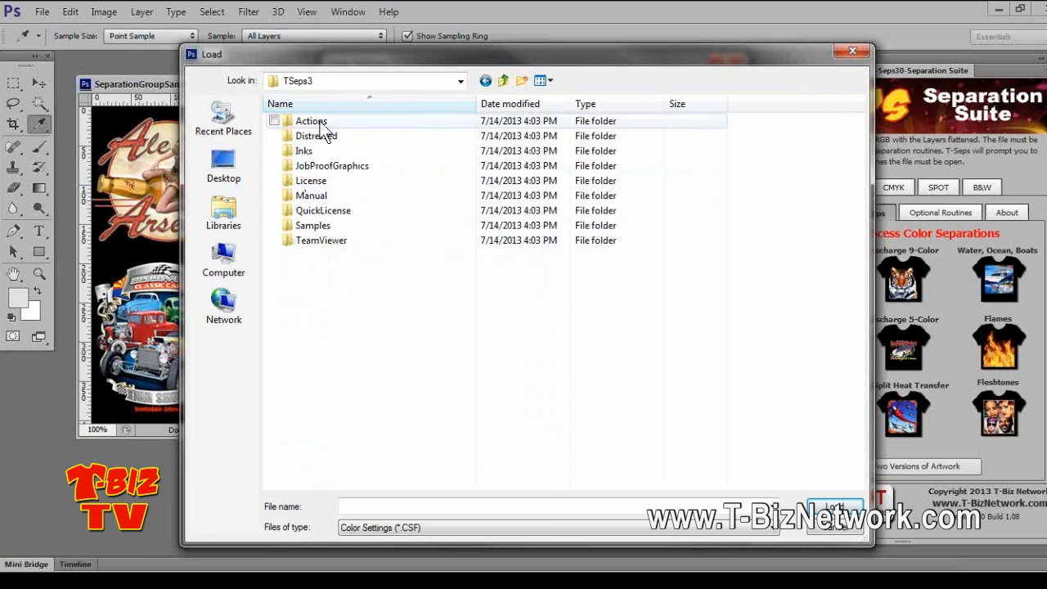
double_click(320, 125)
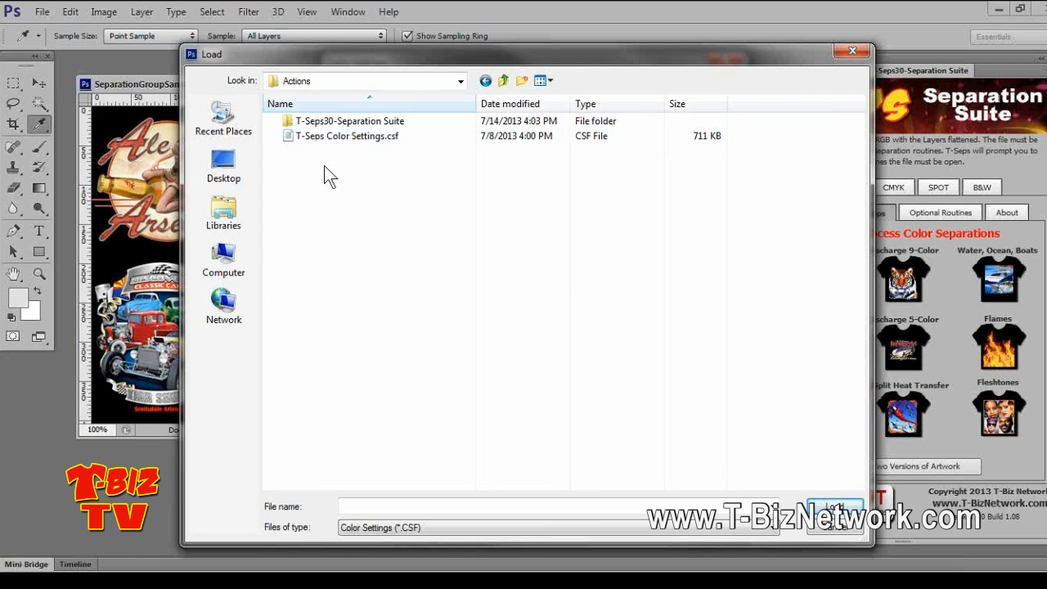
click(365, 135)
double_click(365, 135)
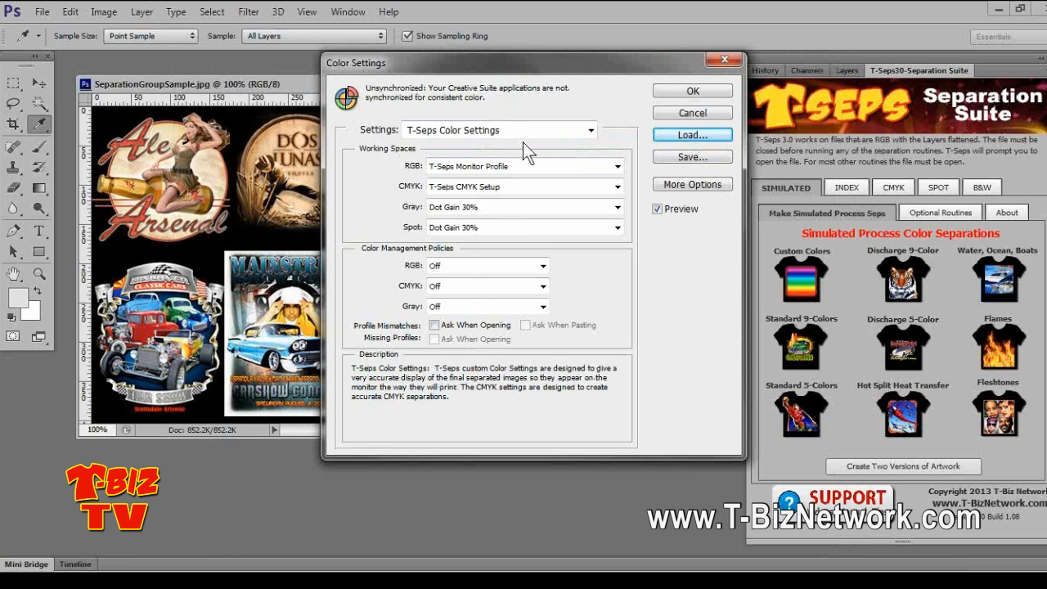
drag(524, 68, 361, 76)
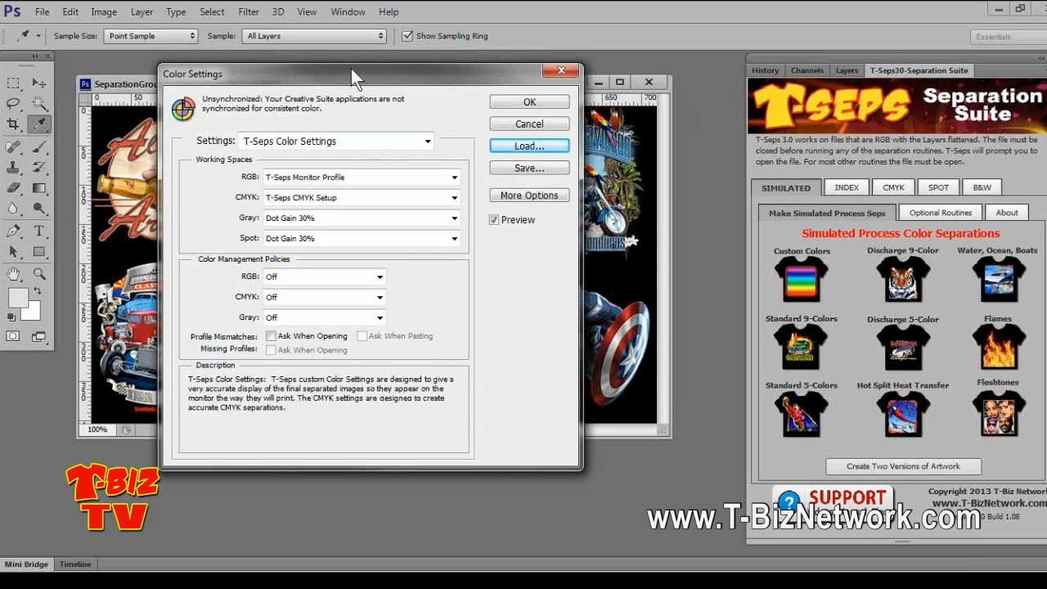
click(536, 102)
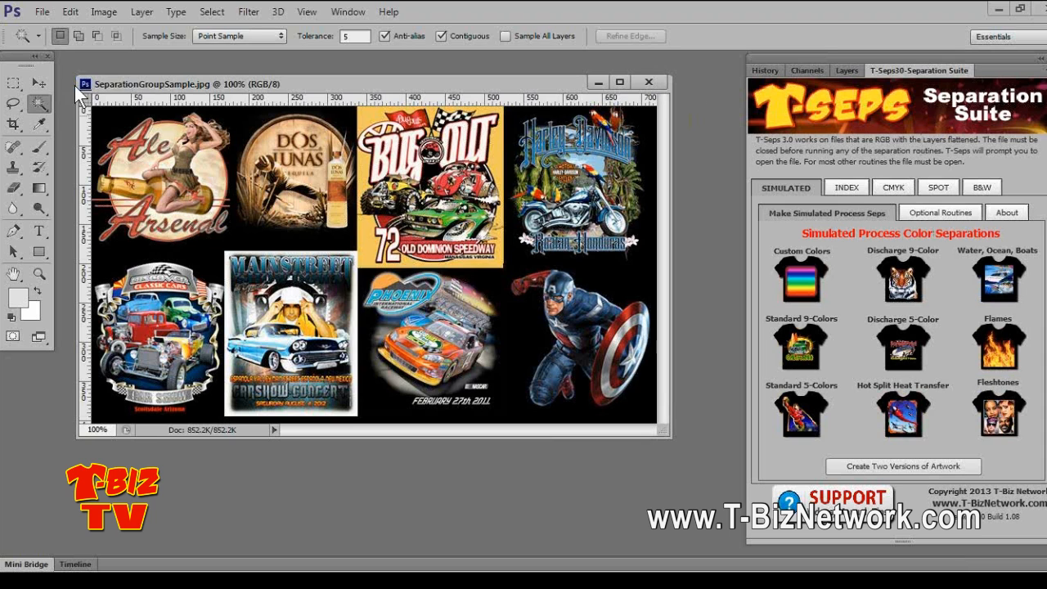
Reopen the Color Settings to check which settings file and working spaces are active, and leave without changes
click(72, 15)
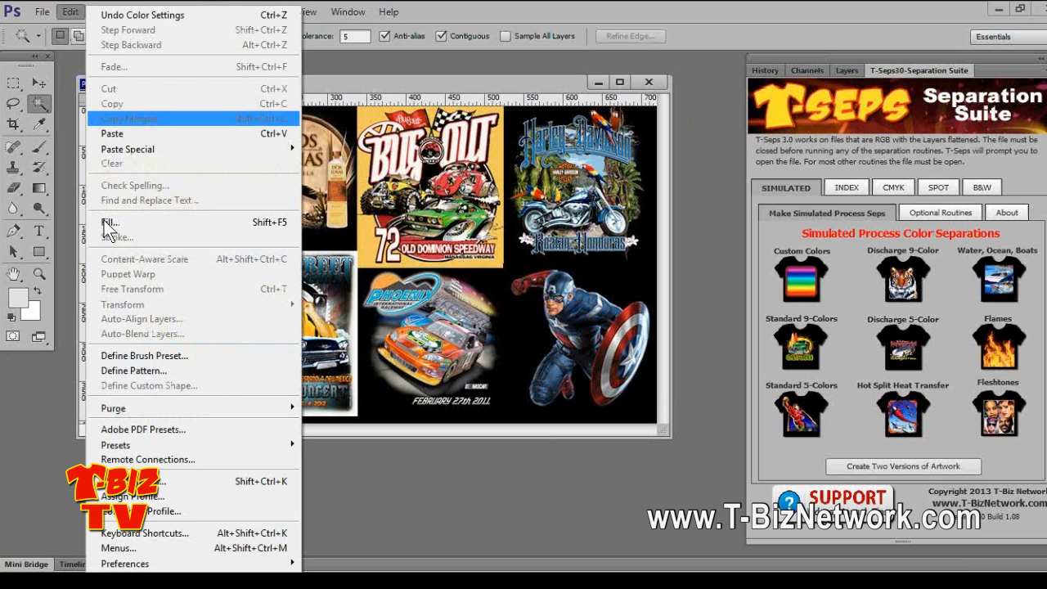
click(196, 481)
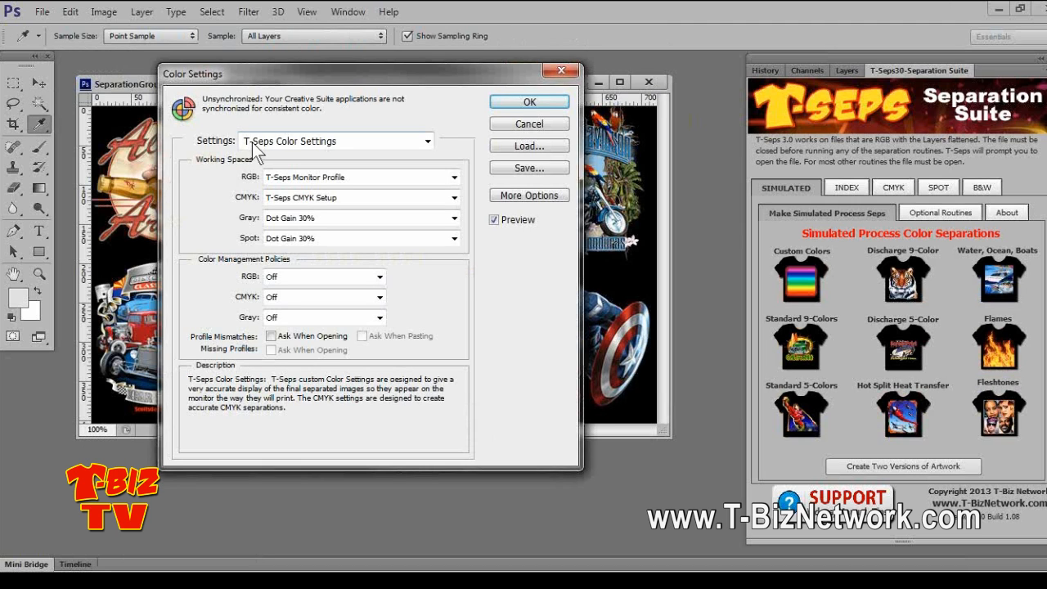
click(537, 124)
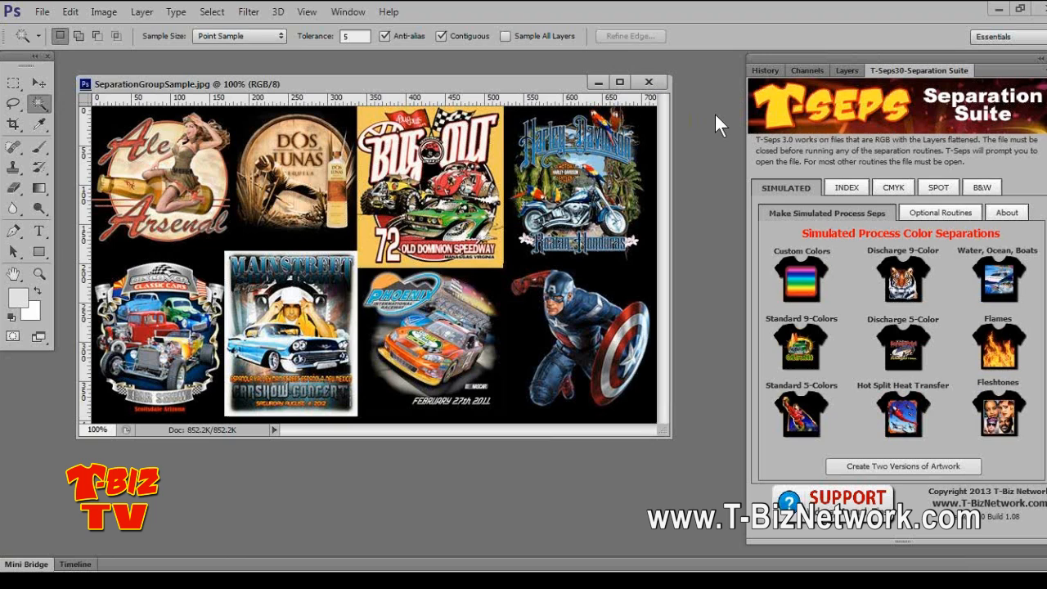
Close SeparationGroupSample.jpg, open AirShow-LowQualityJPG-72dpi.jpg from the Artwork To Fix folder, and float its window
click(649, 83)
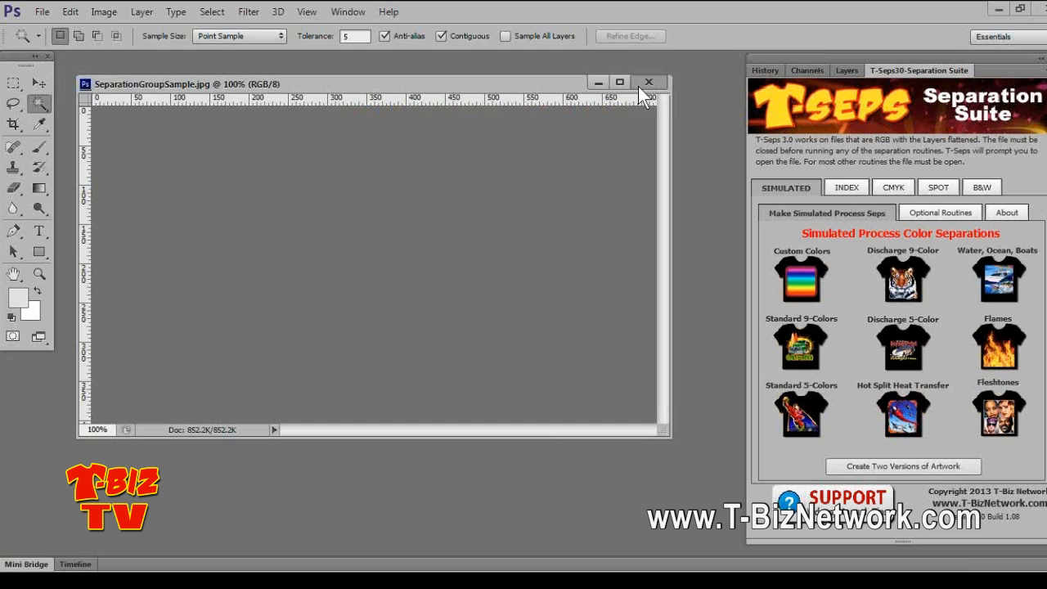
click(41, 12)
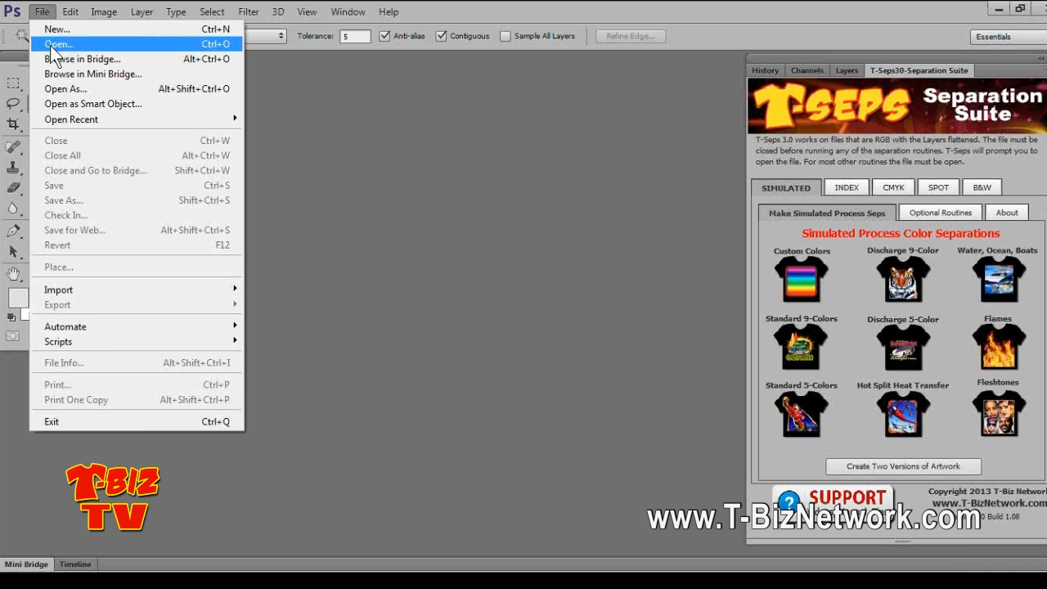
click(53, 51)
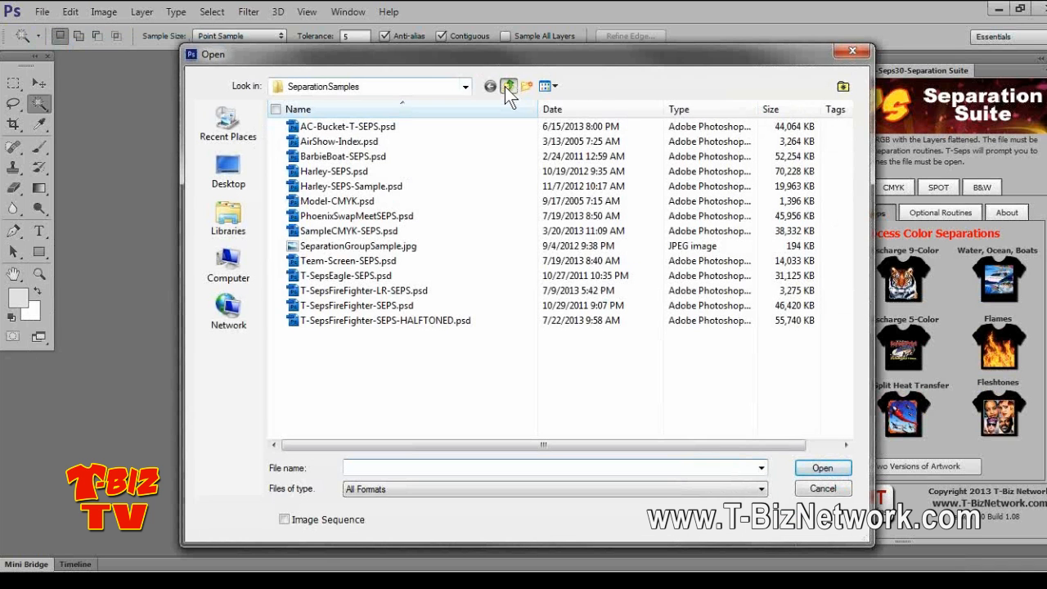
click(508, 86)
double_click(327, 125)
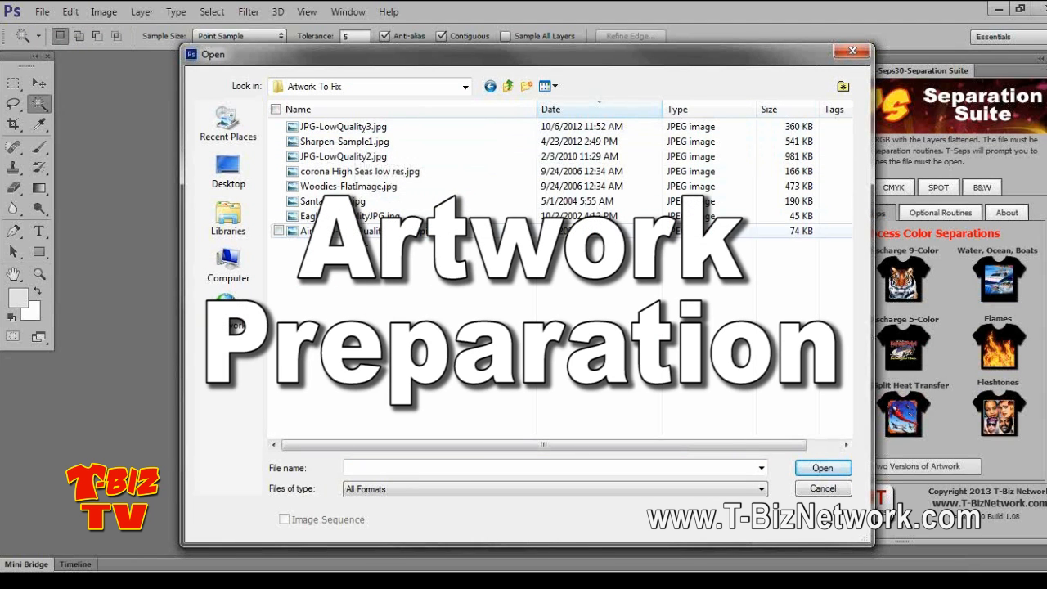
double_click(351, 230)
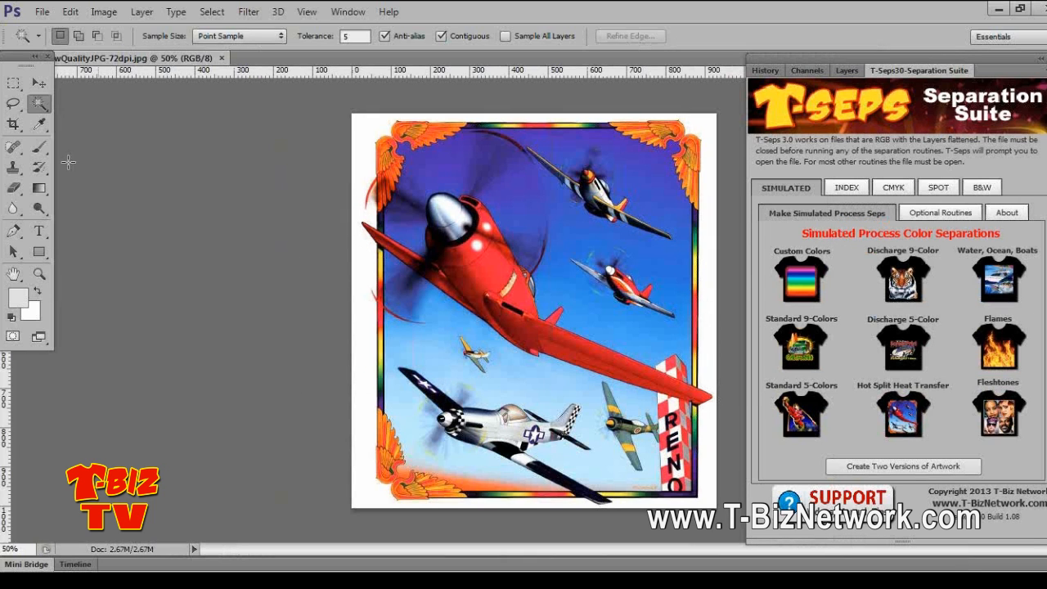
drag(132, 57, 188, 70)
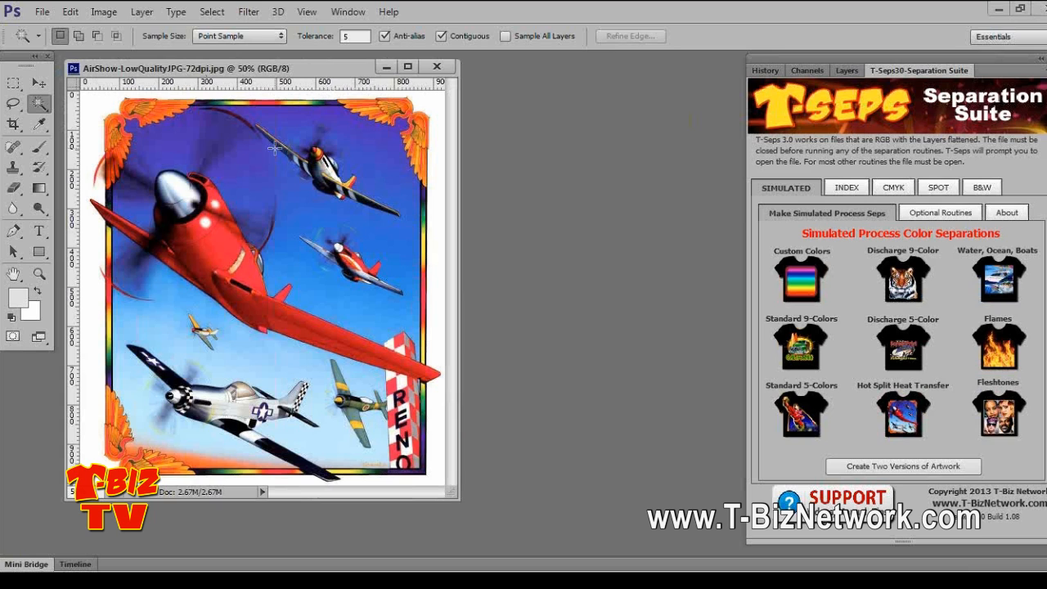
Magnify the upper airplane's propeller to 500% in a widened document window to examine the image quality
click(42, 275)
click(304, 156)
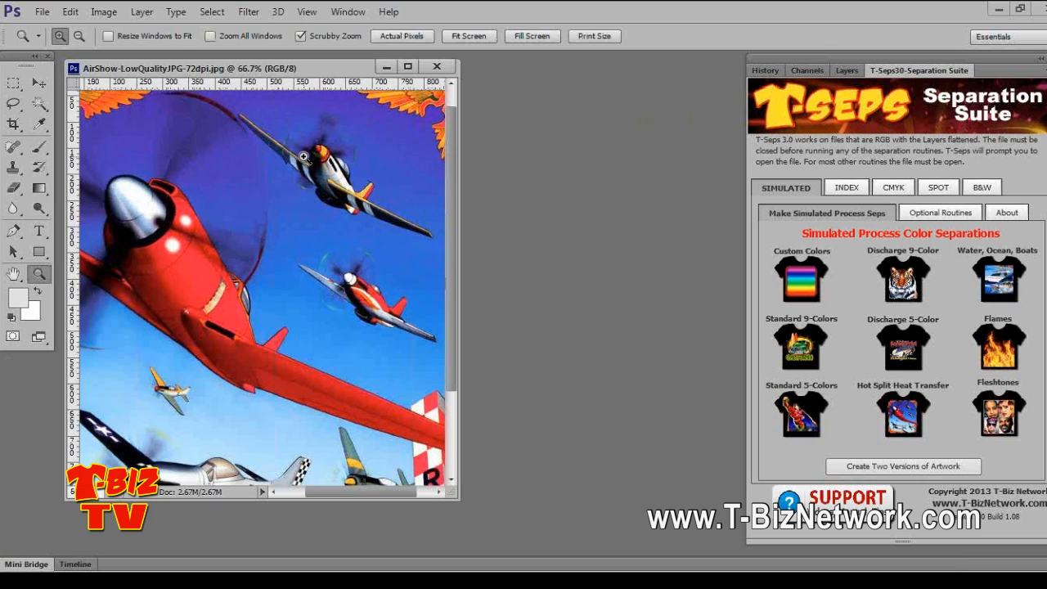
click(303, 156)
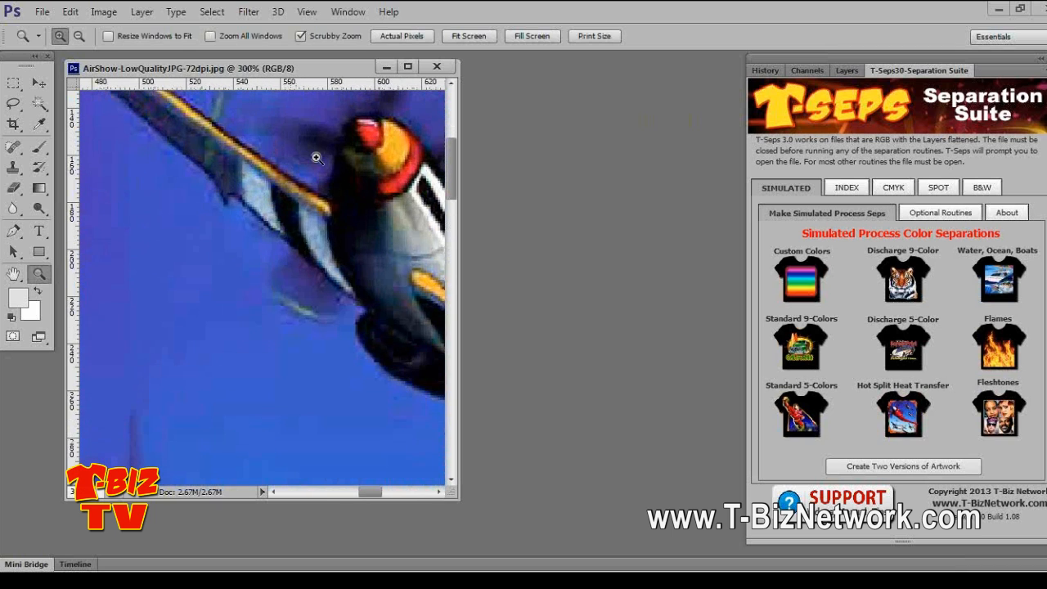
click(316, 159)
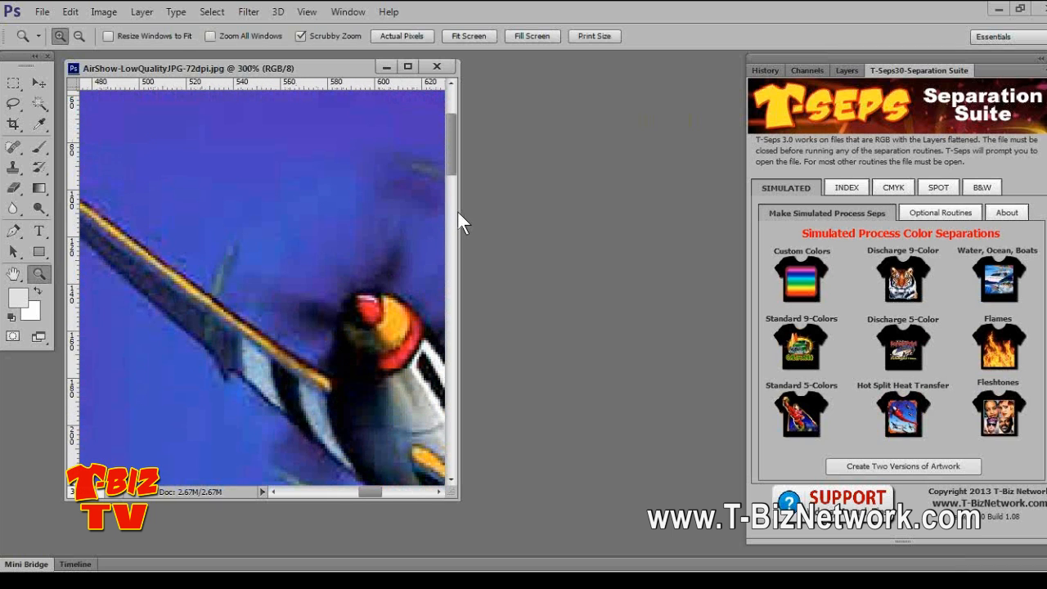
drag(459, 211, 619, 209)
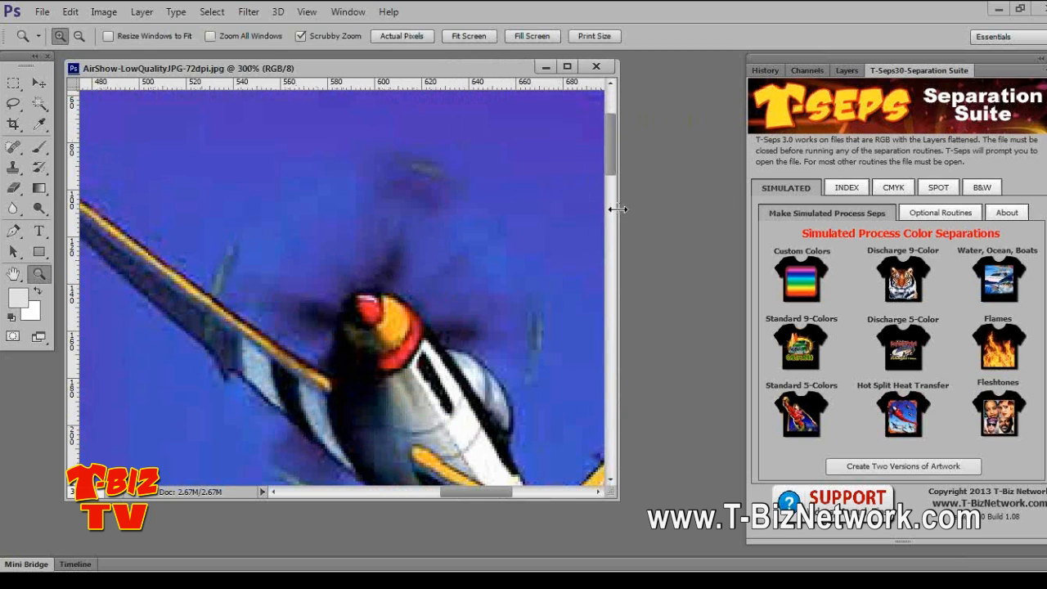
click(415, 228)
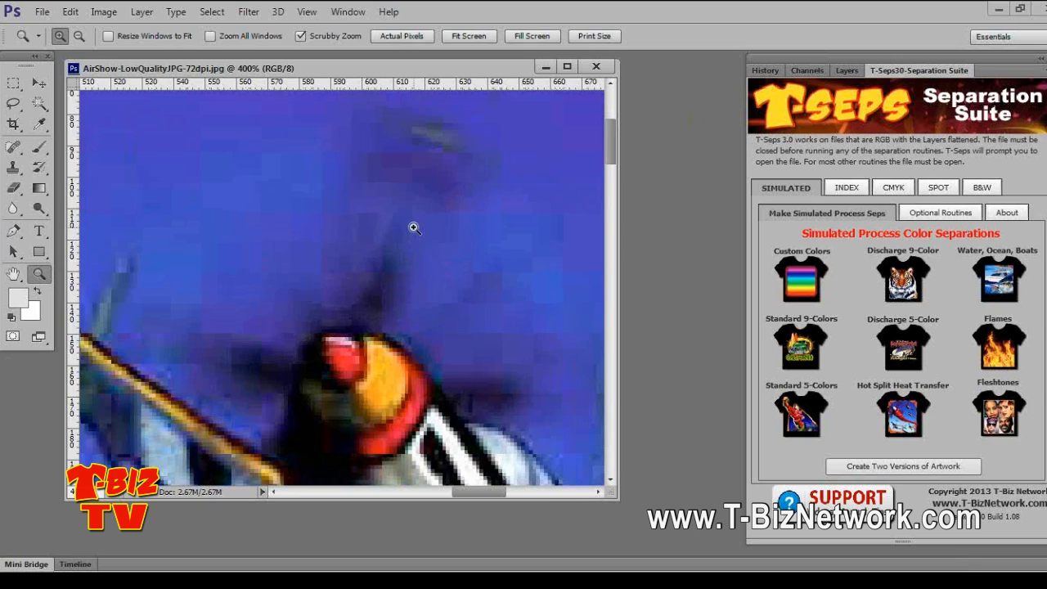
click(415, 227)
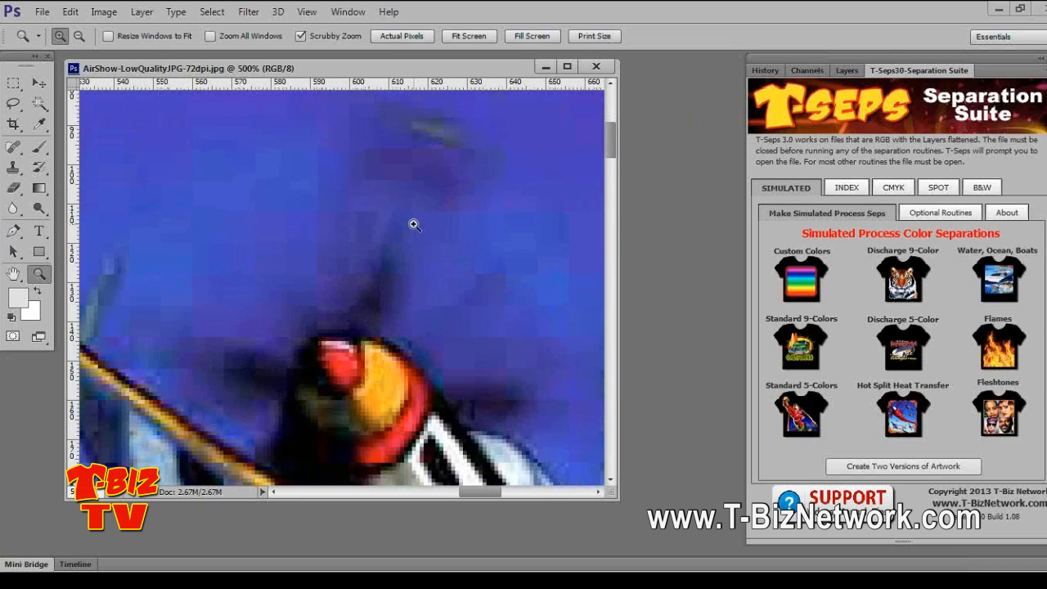
Examine the red, green and blue channels one at a time around the propeller, and return to the RGB composite
click(809, 71)
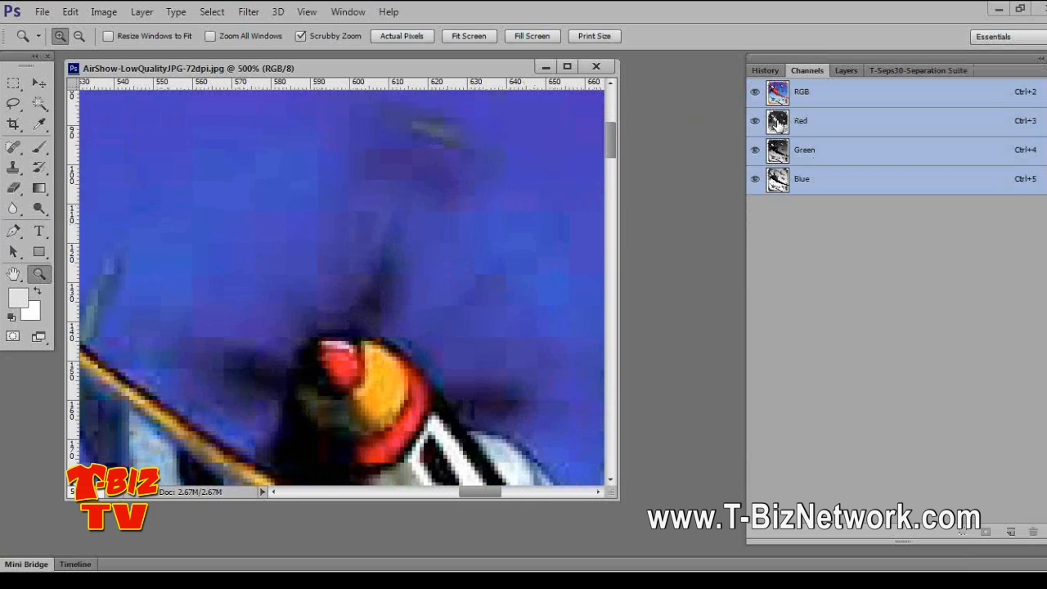
click(778, 123)
click(778, 150)
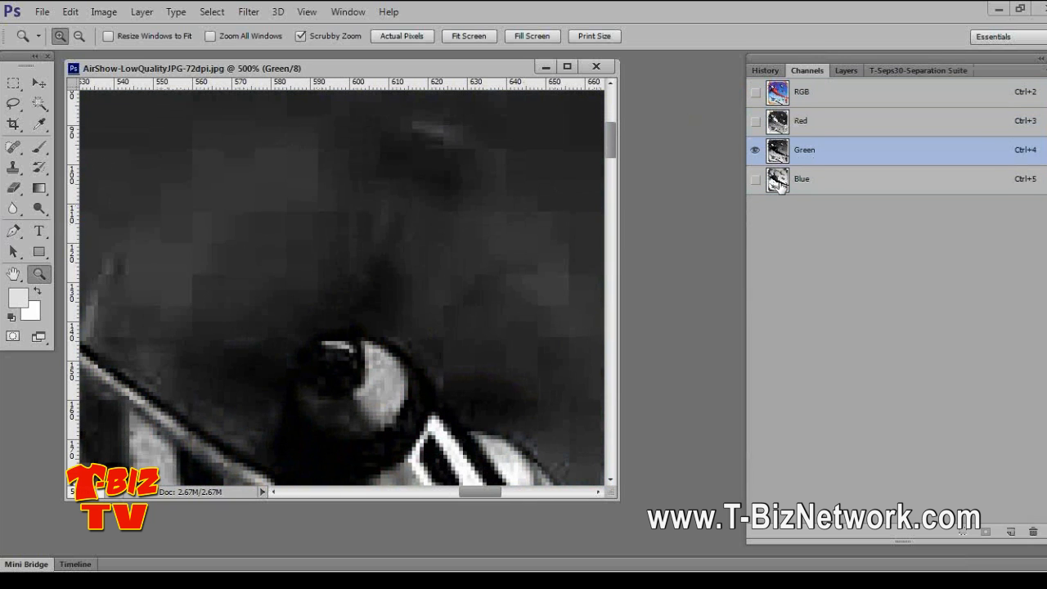
click(779, 183)
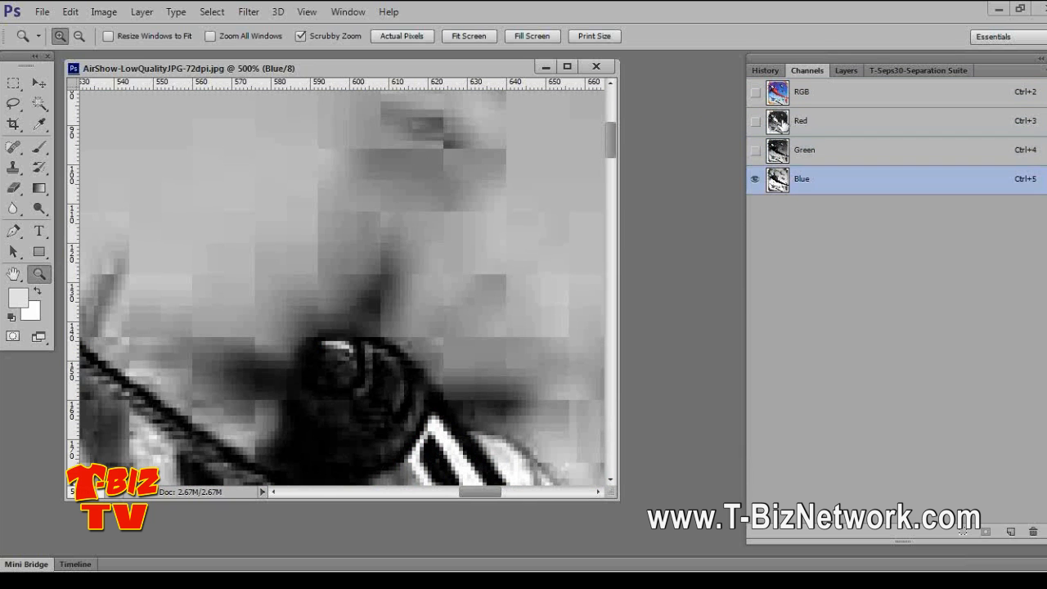
click(778, 121)
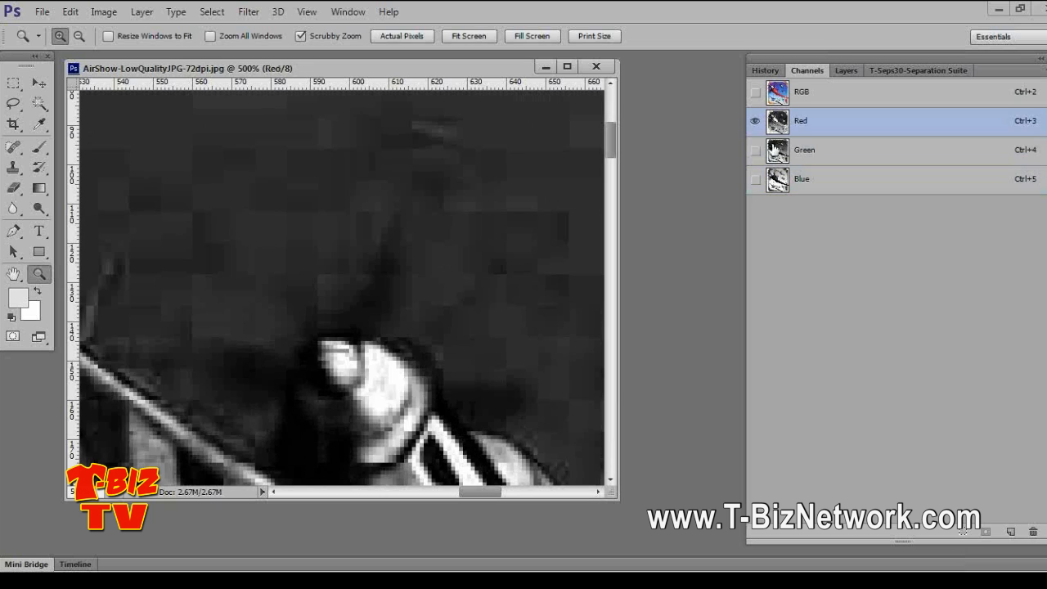
click(778, 151)
click(776, 183)
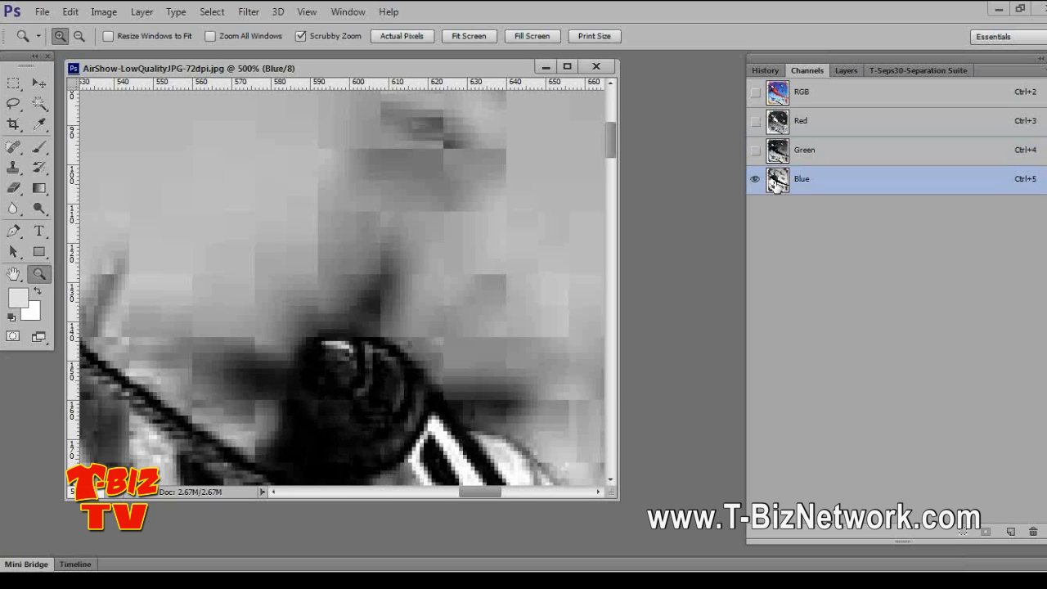
click(777, 147)
click(775, 121)
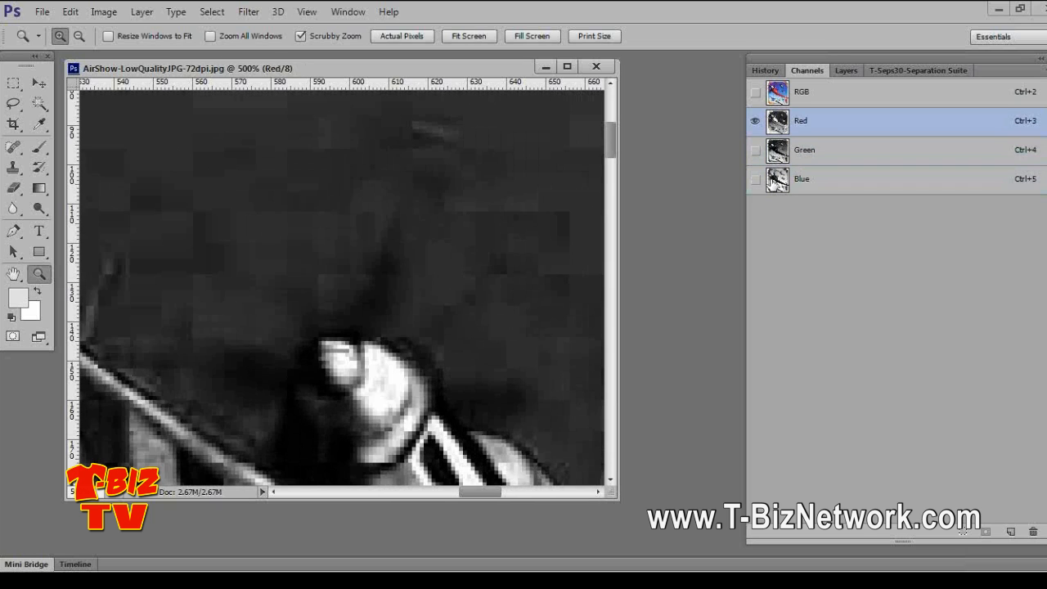
click(773, 182)
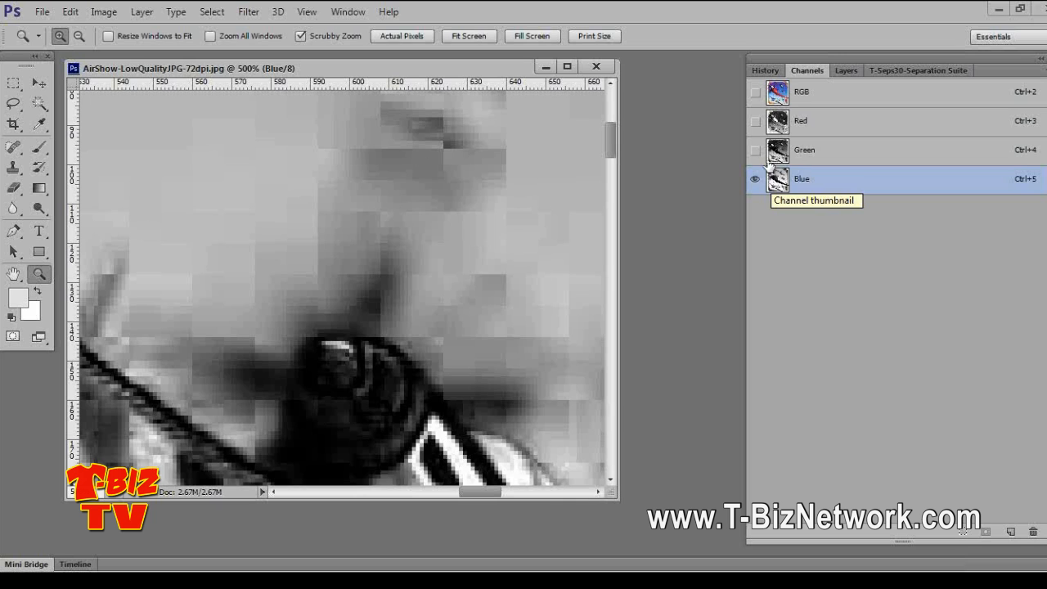
click(776, 152)
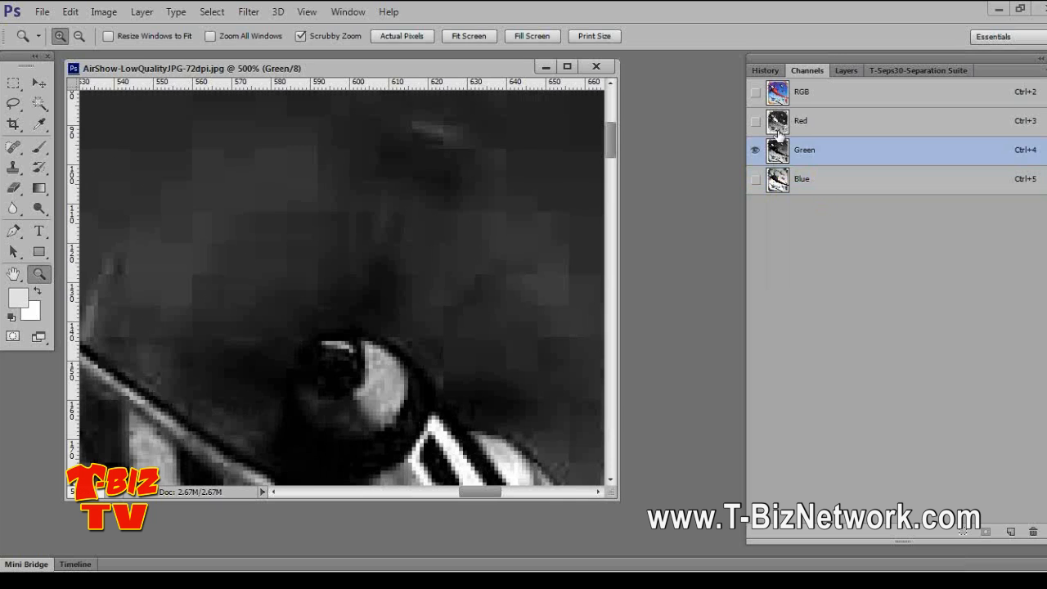
click(776, 123)
click(778, 181)
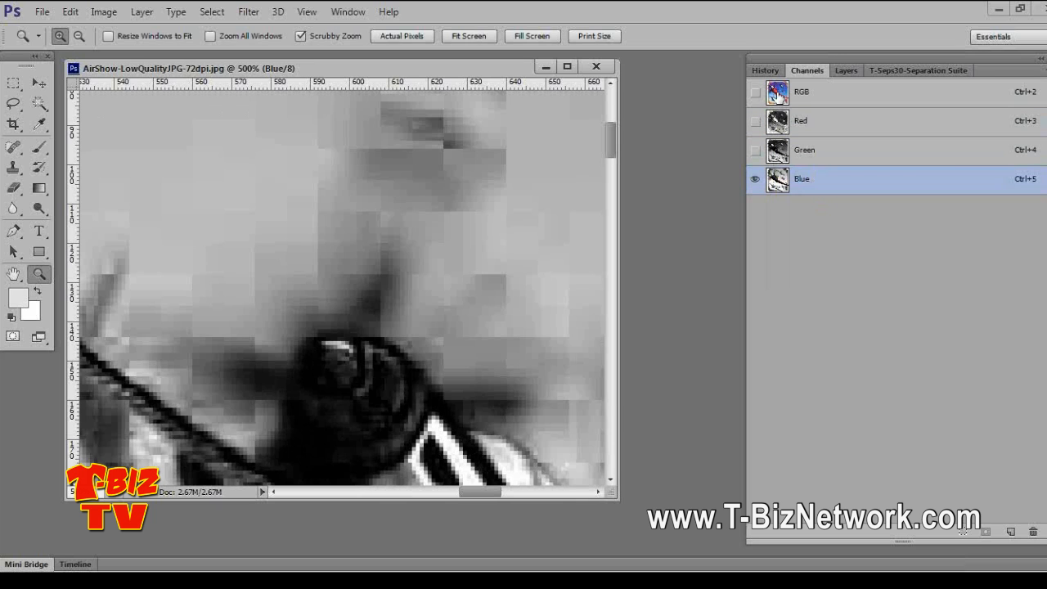
click(777, 92)
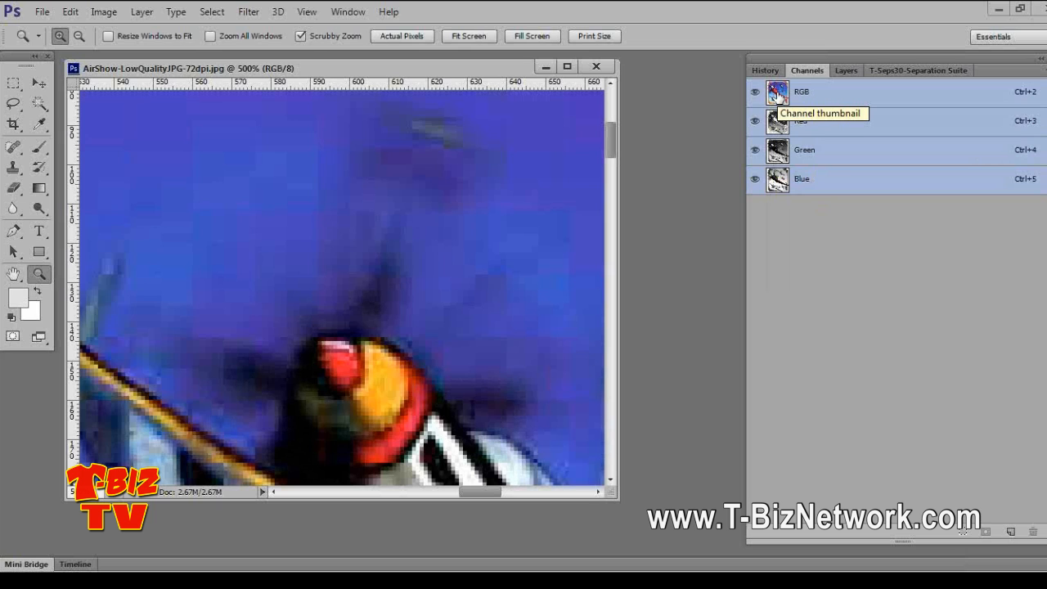
Compare the blue channel with the red channel around the propeller, leaving the blue channel displayed
click(777, 179)
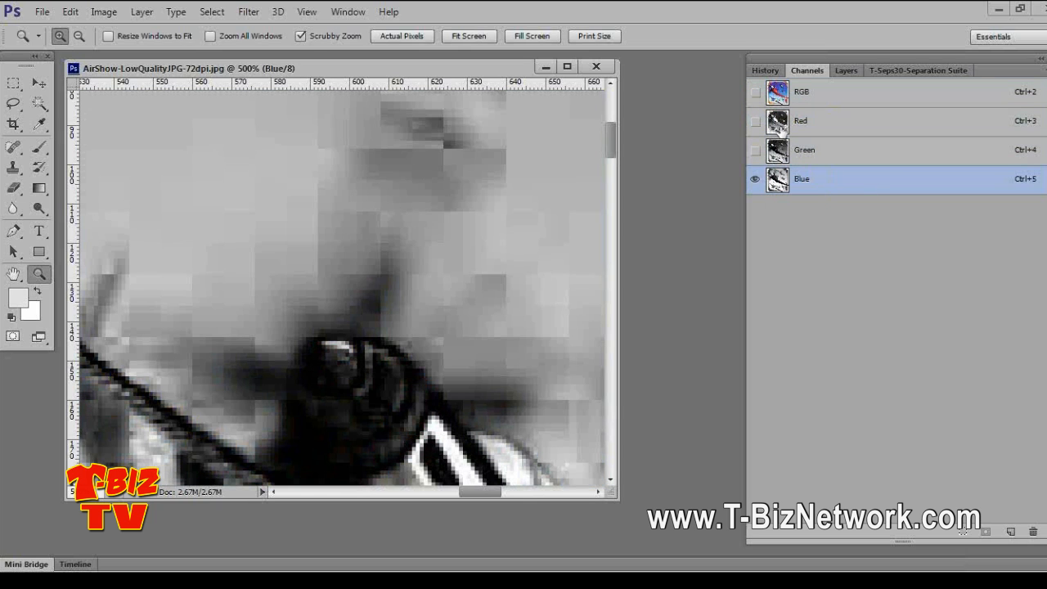
click(777, 123)
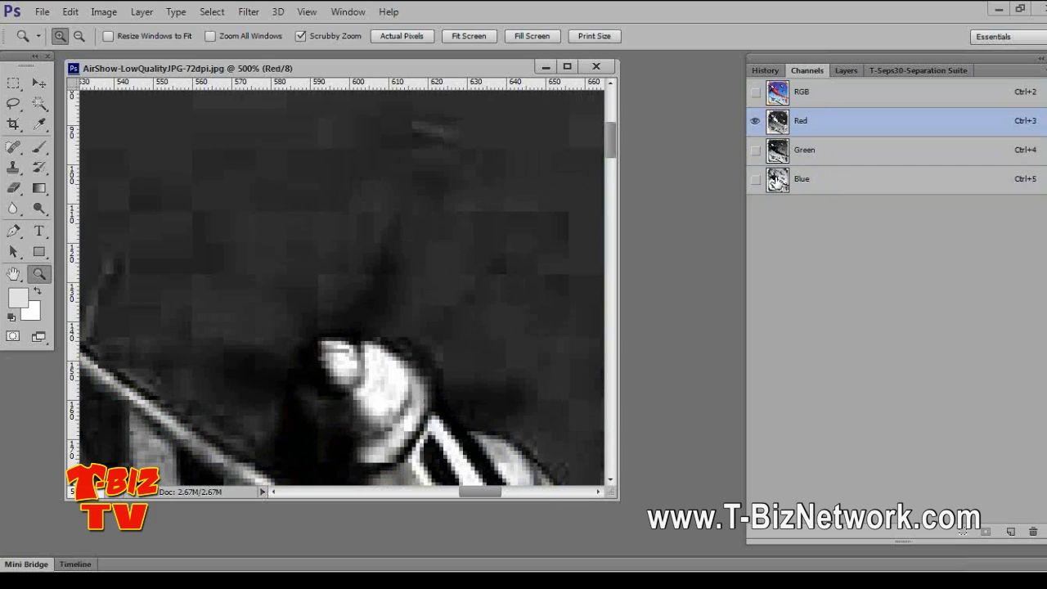
click(775, 180)
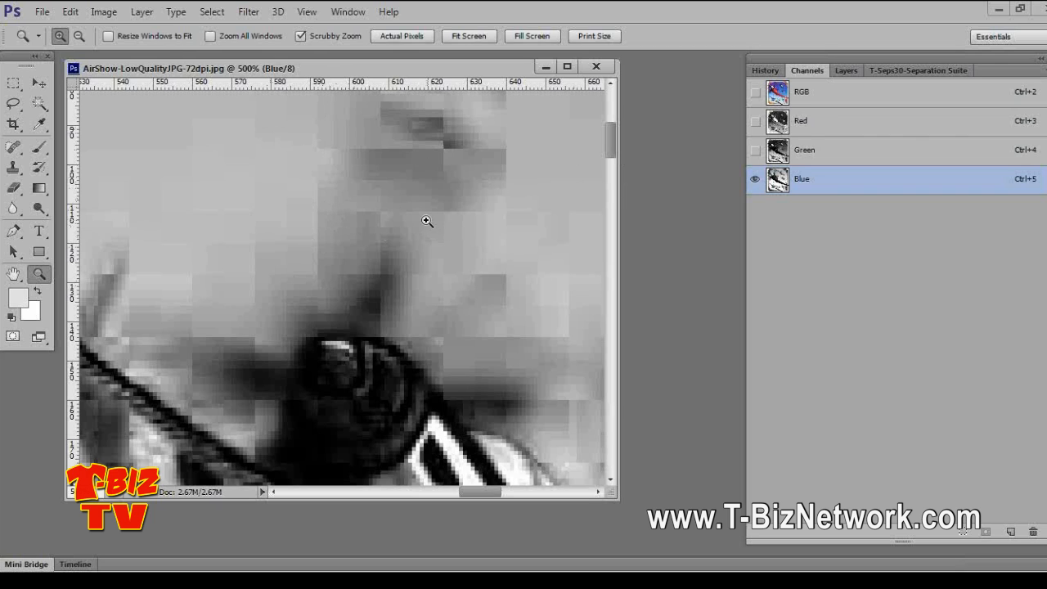
Return to the RGB composite and run the Improve Low Quality JPG routine from T-Seps' Improve Image Quality optional routines
click(821, 95)
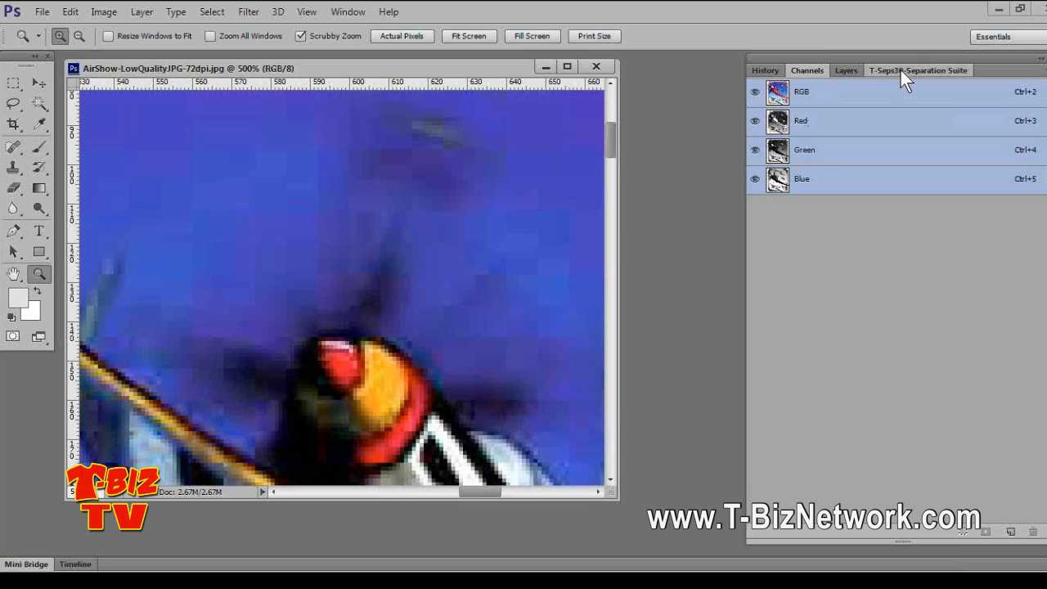
click(900, 71)
click(932, 210)
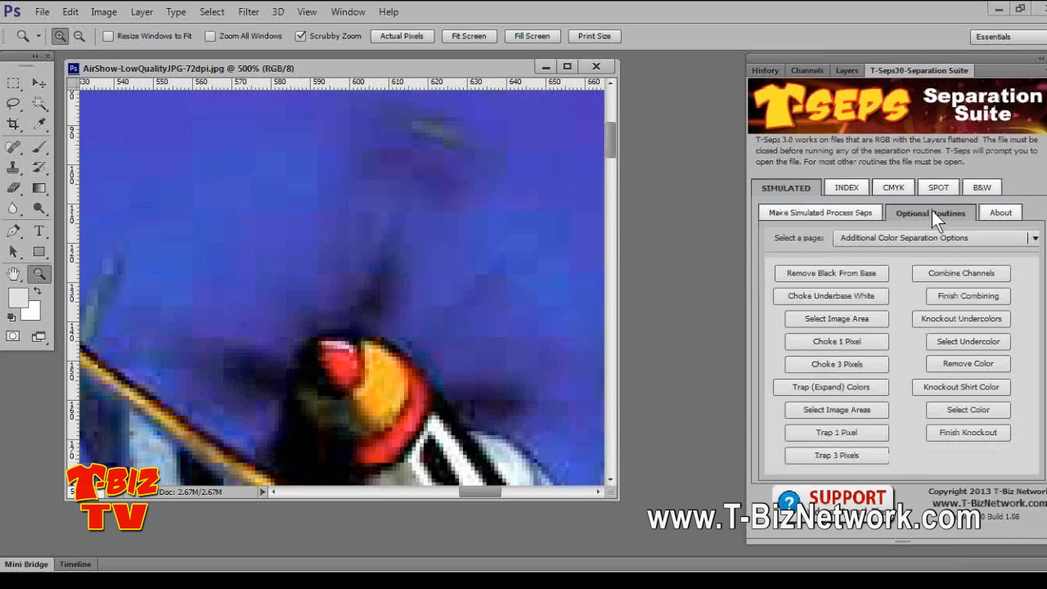
click(928, 238)
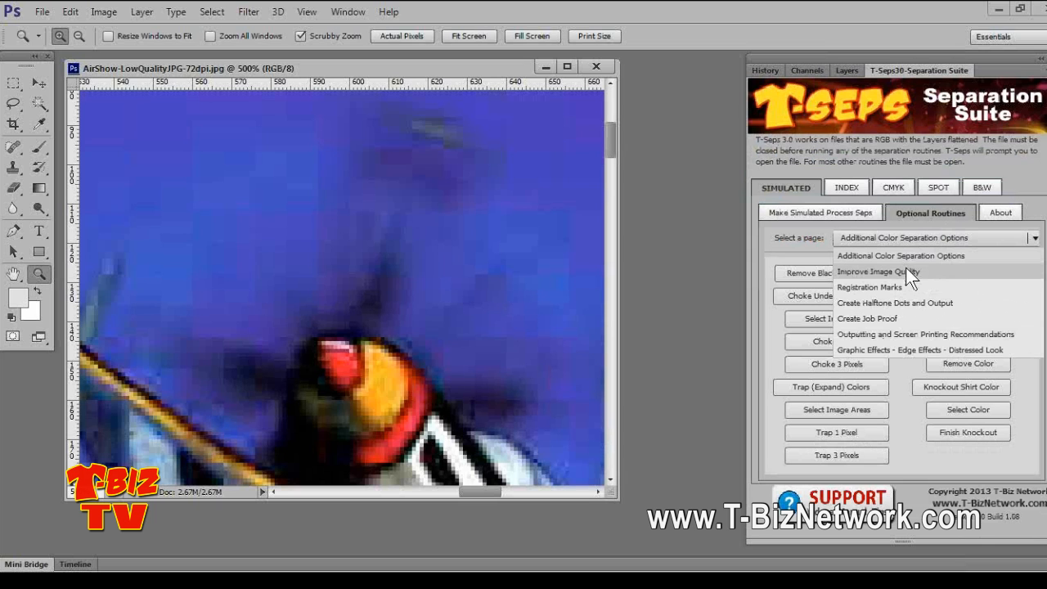
click(907, 271)
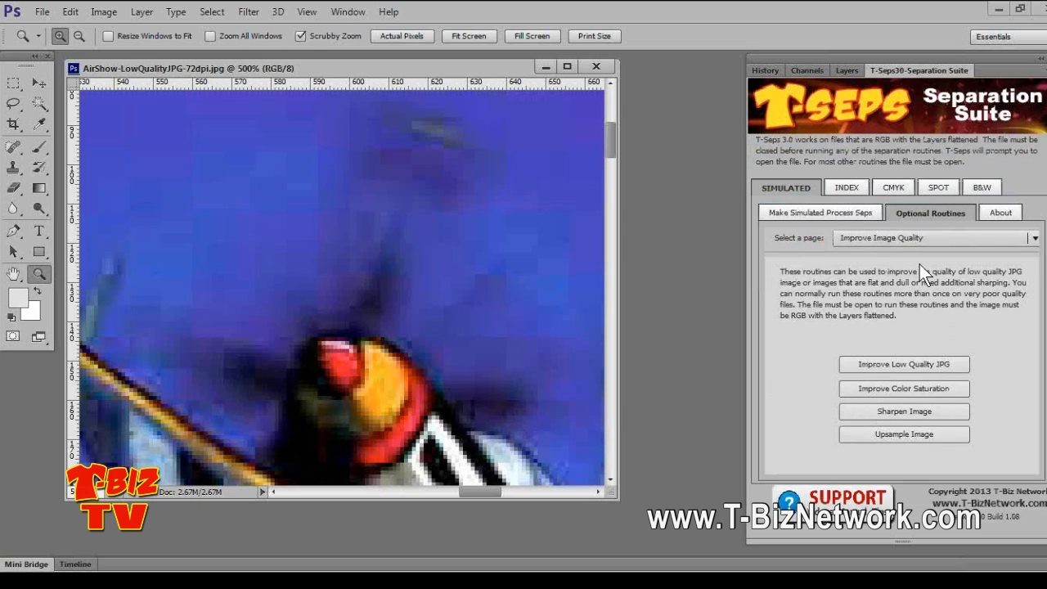
click(902, 364)
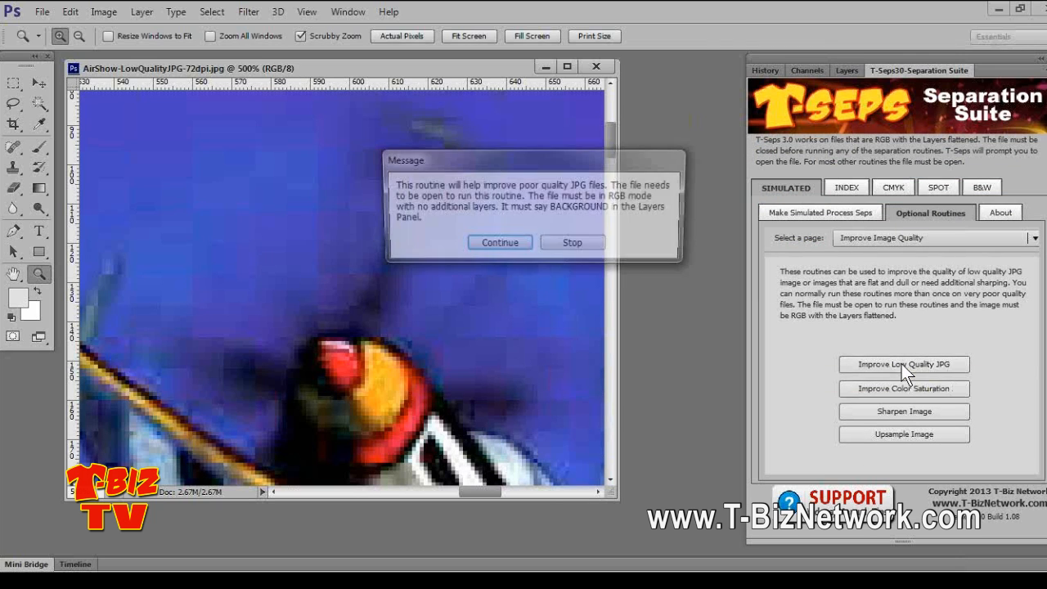
click(503, 244)
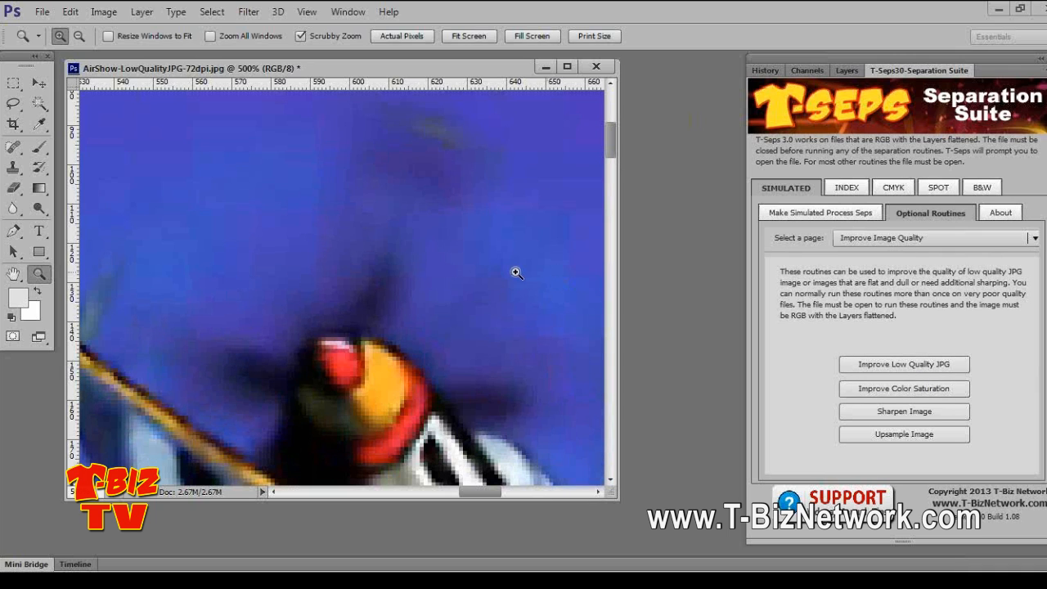
Examine the improved airplane artwork at reduced magnification down to 100%, and shift the document window slightly
alt+click(405, 256)
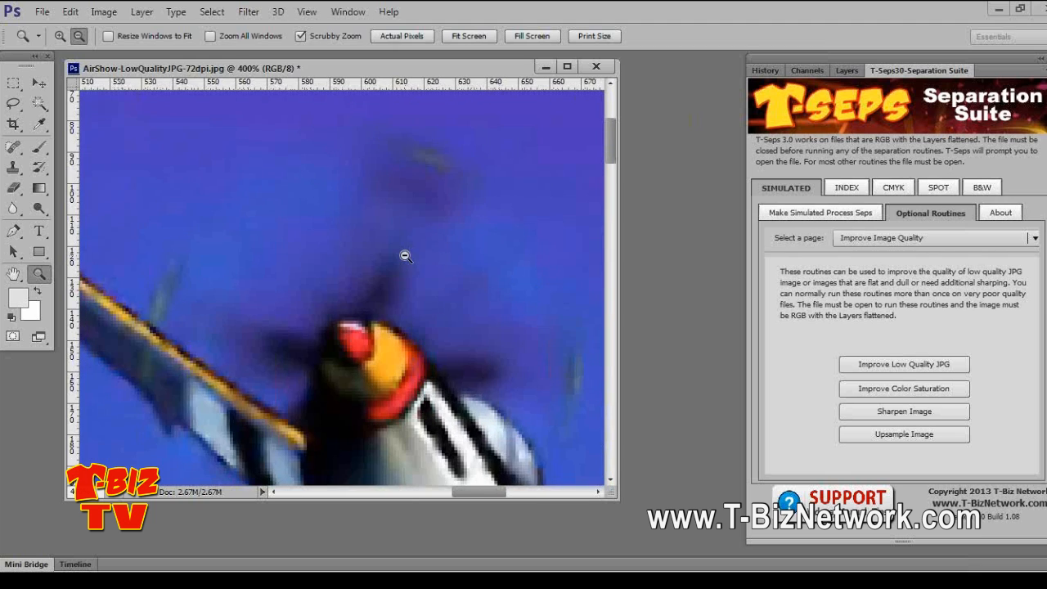
alt+click(405, 256)
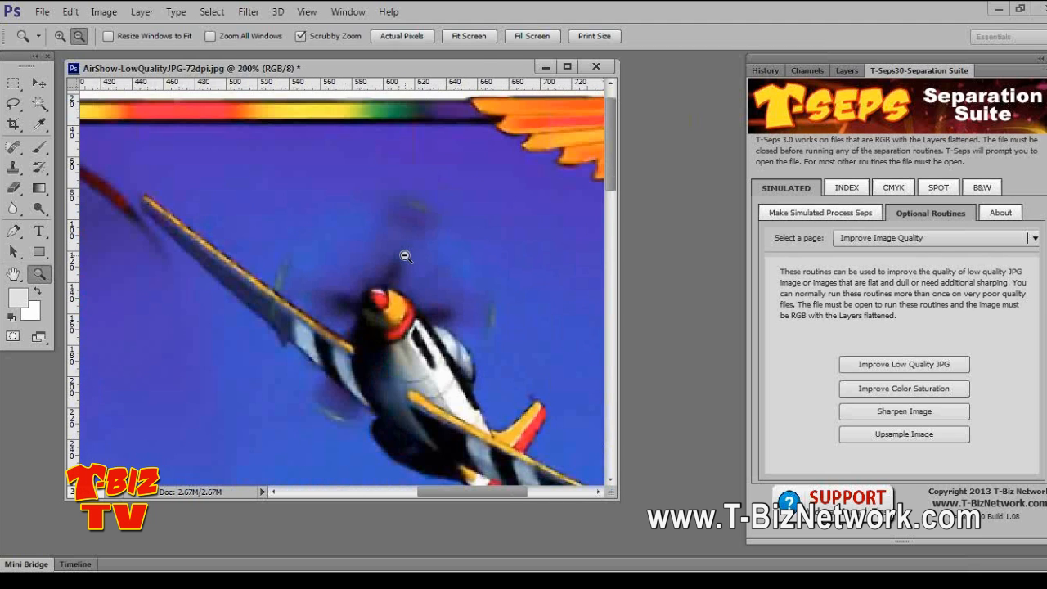
alt+click(404, 256)
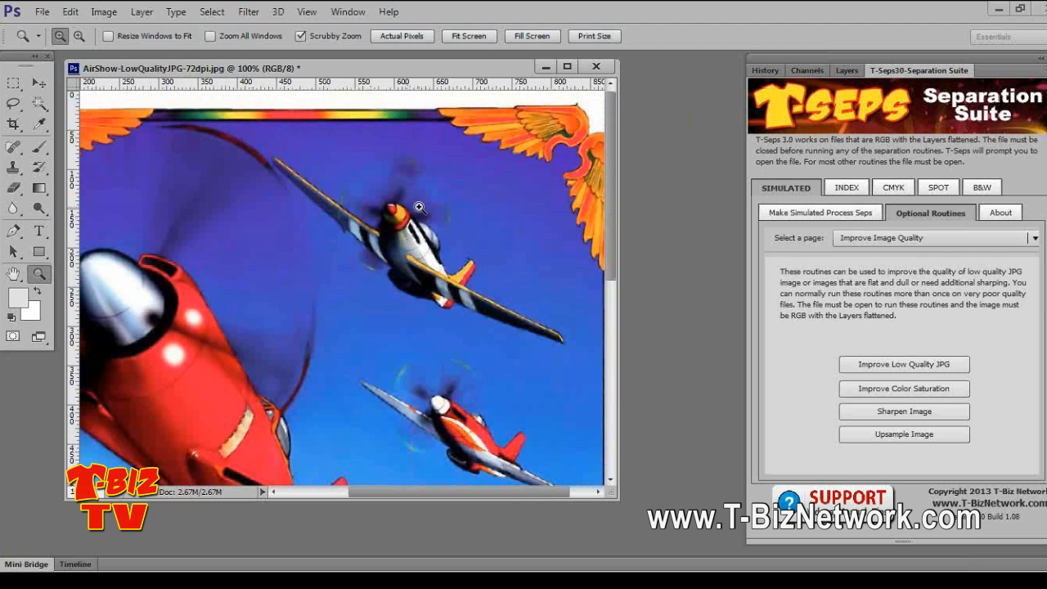
click(419, 207)
alt+click(409, 207)
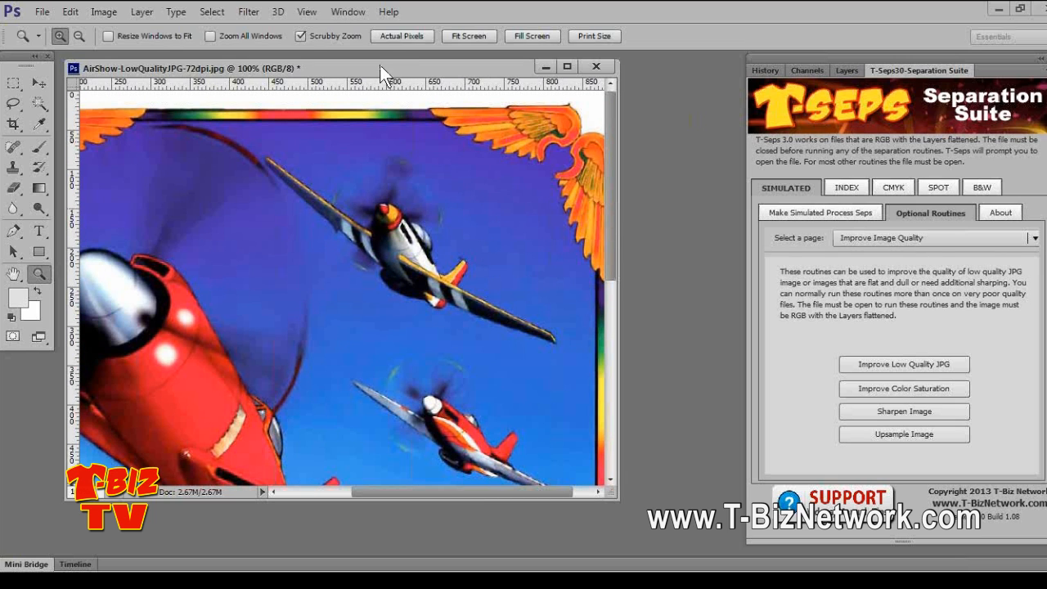
drag(380, 64, 393, 69)
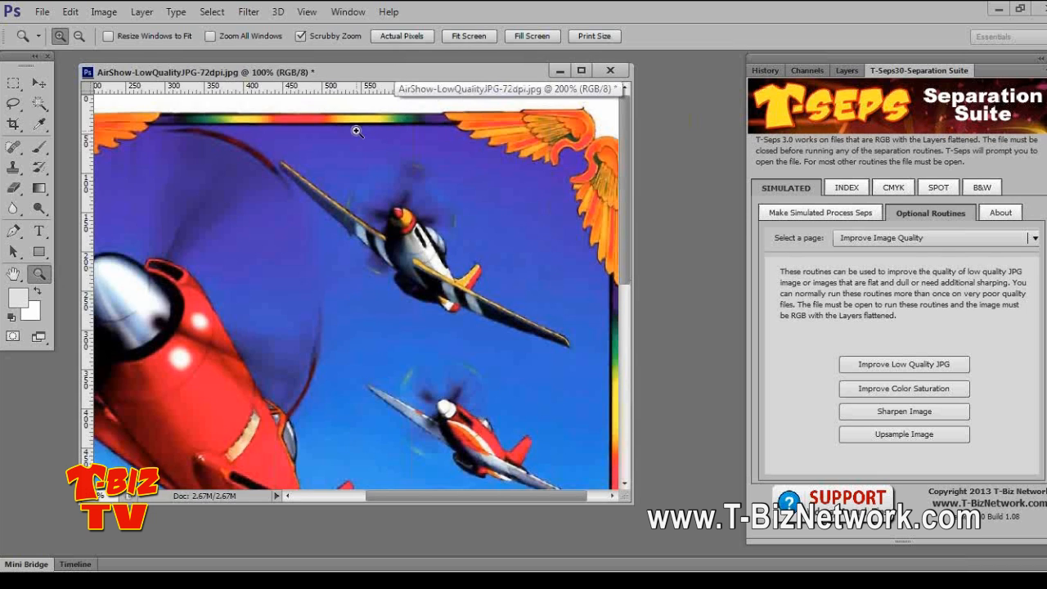
Set the image's resolution to 300 pixels/inch with resampling enabled in the Image Size settings
click(107, 11)
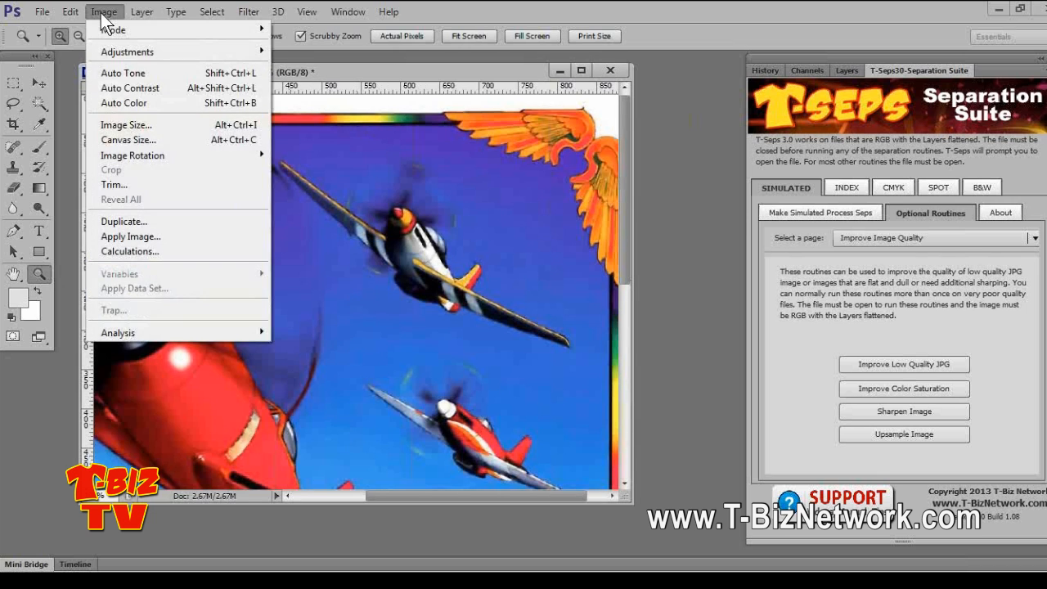
click(127, 125)
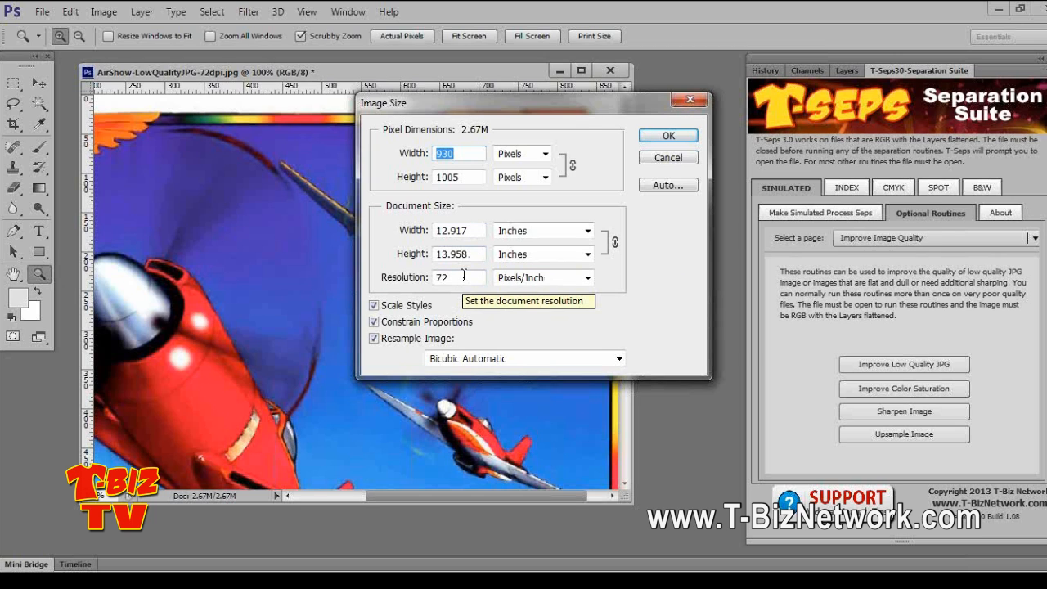
click(377, 278)
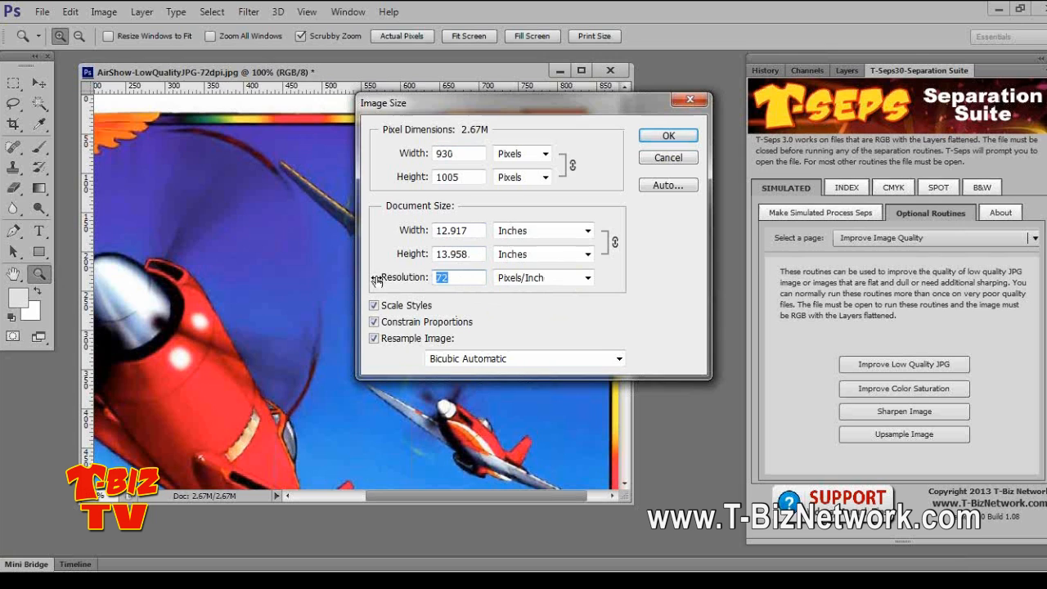
text(300)
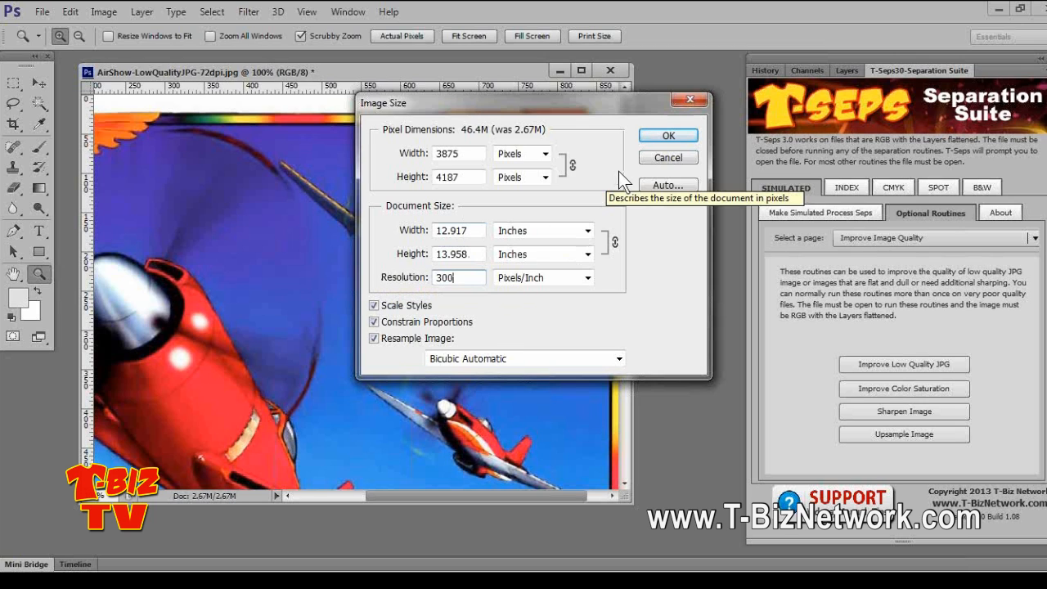
Try centimeters as the unit for the document size, and switch it back to inches
click(588, 231)
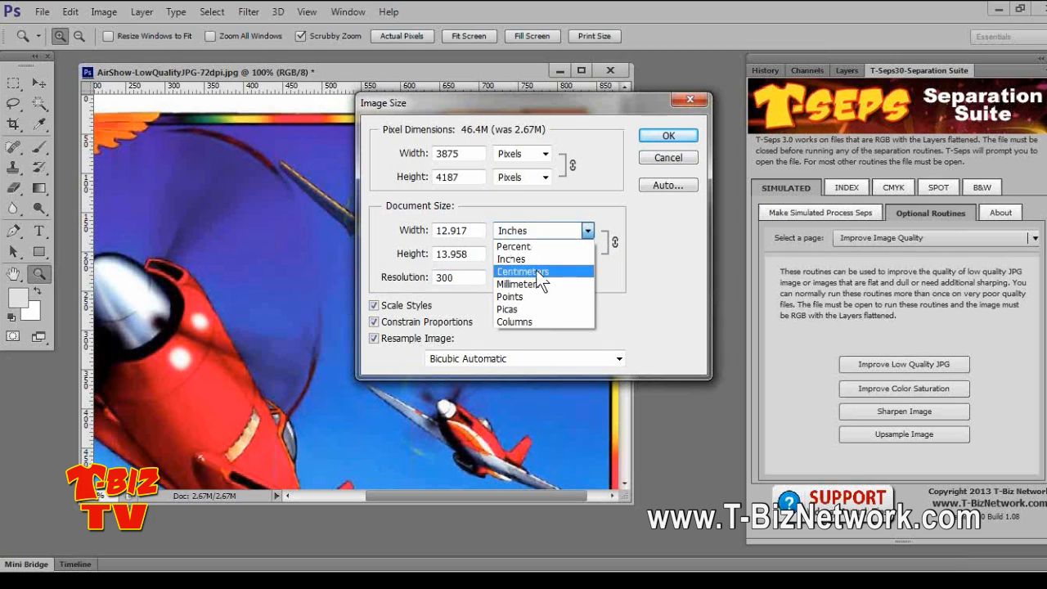
click(535, 270)
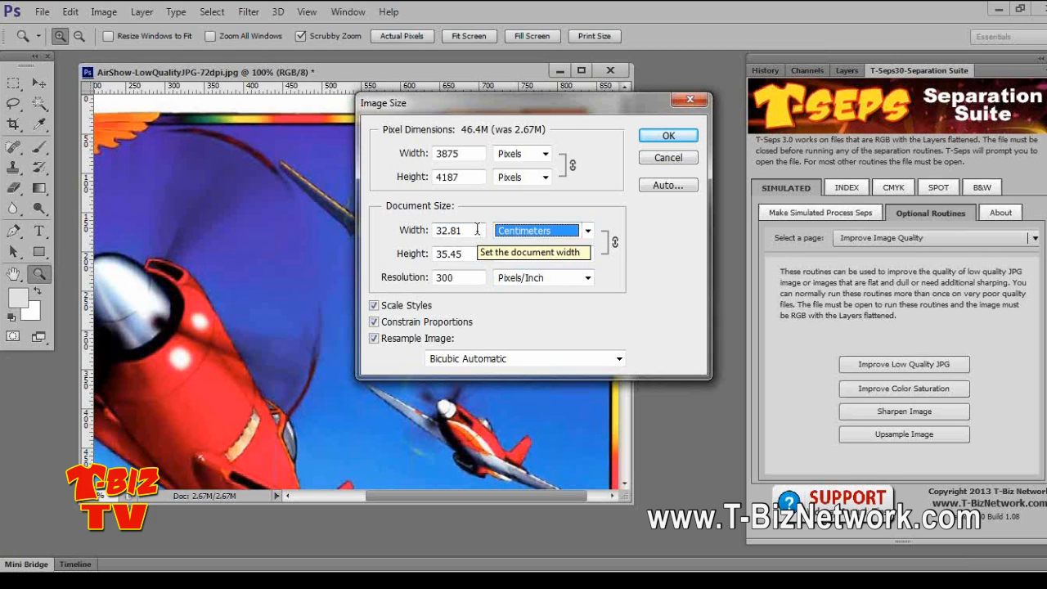
click(565, 230)
click(513, 259)
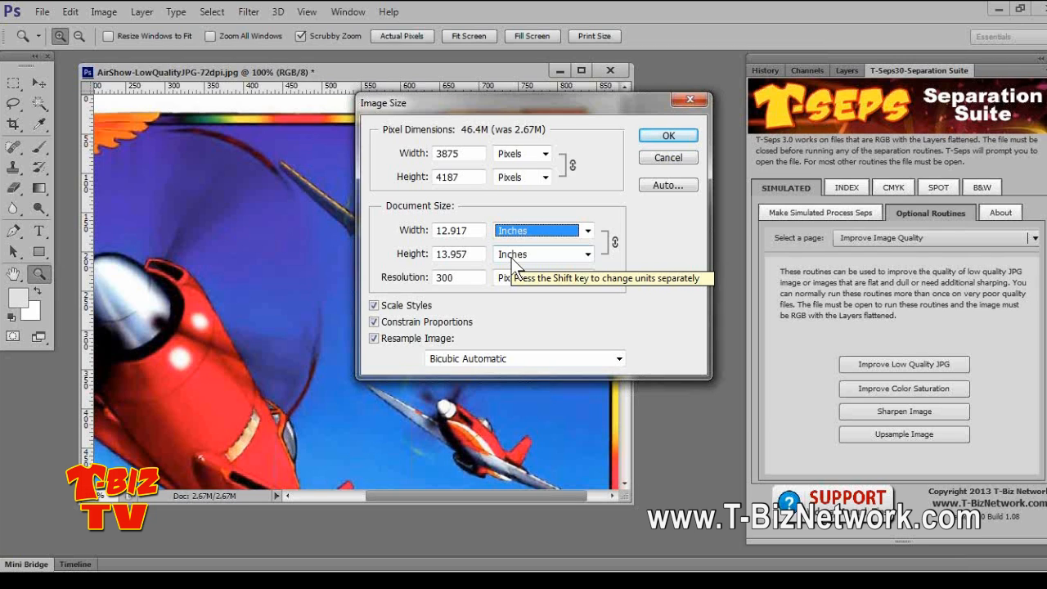
Apply the image resize and fit the whole artwork on screen
click(680, 134)
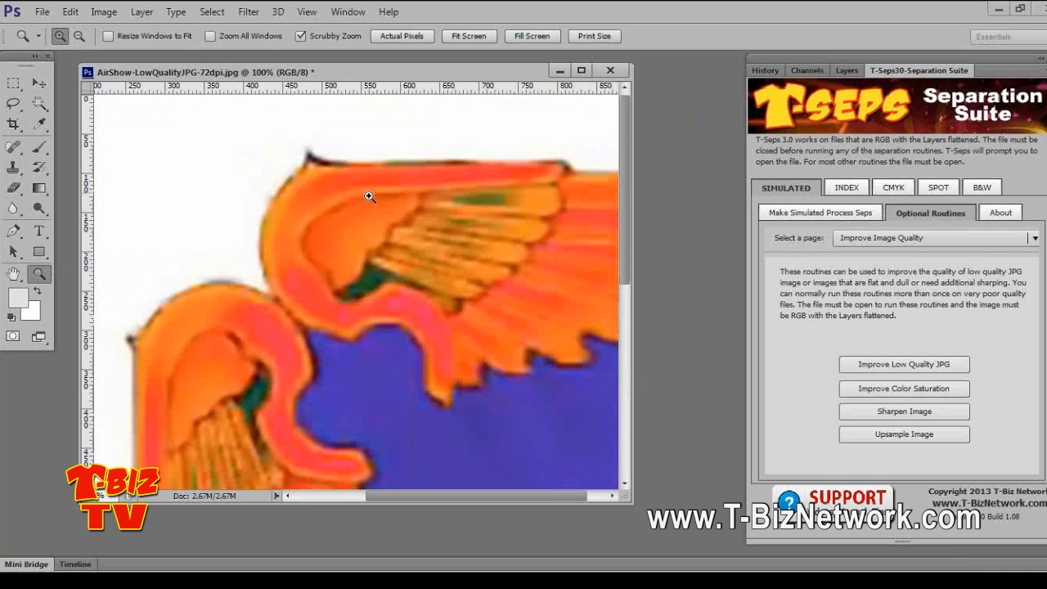
right_click(407, 216)
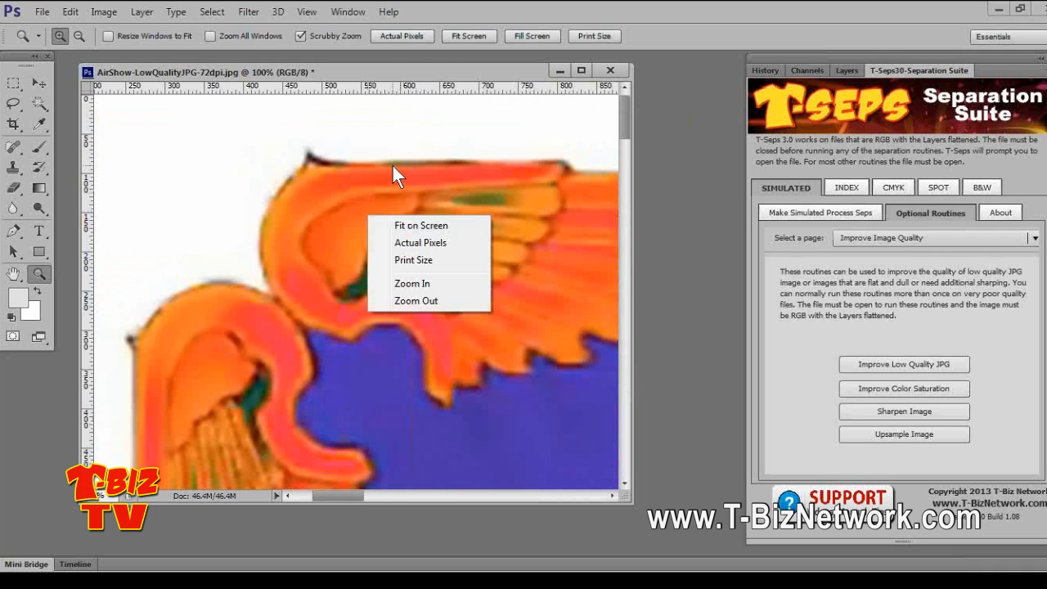
click(418, 226)
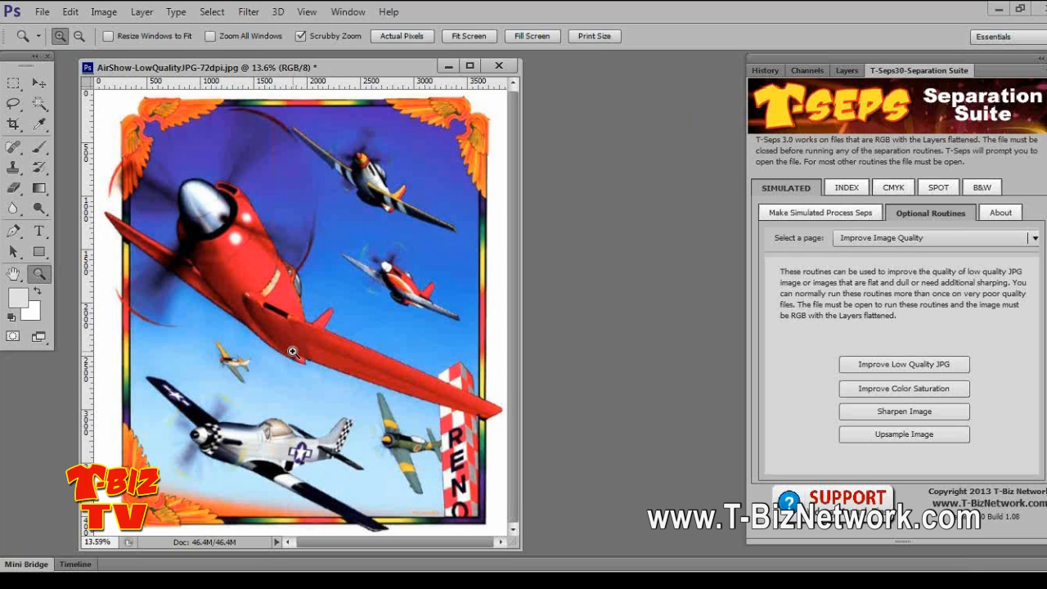
Change the ruler units to inches, check the Rulers display option, and reposition the document window
right_click(291, 84)
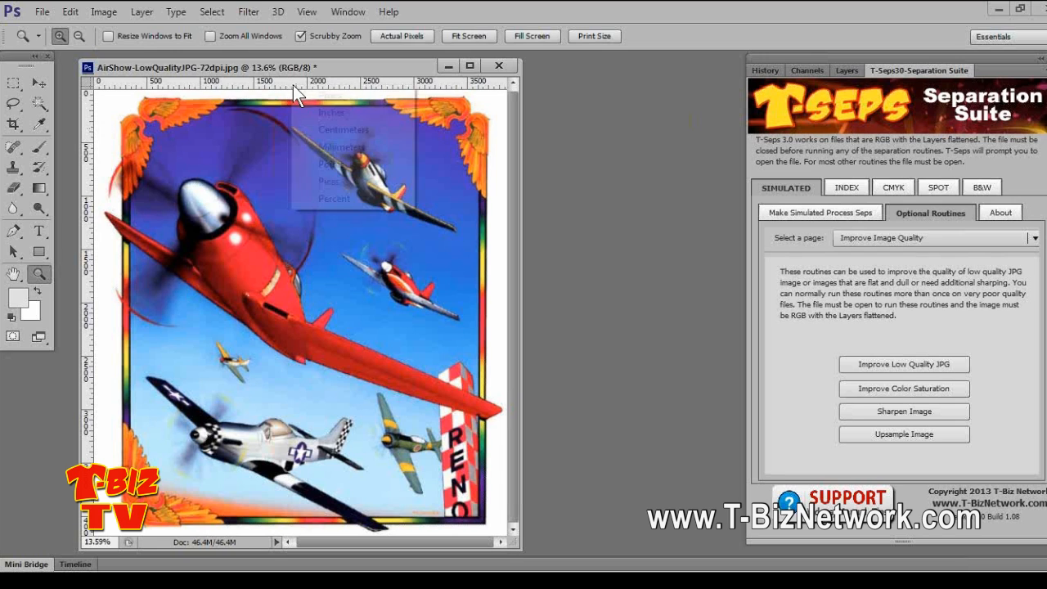
click(328, 112)
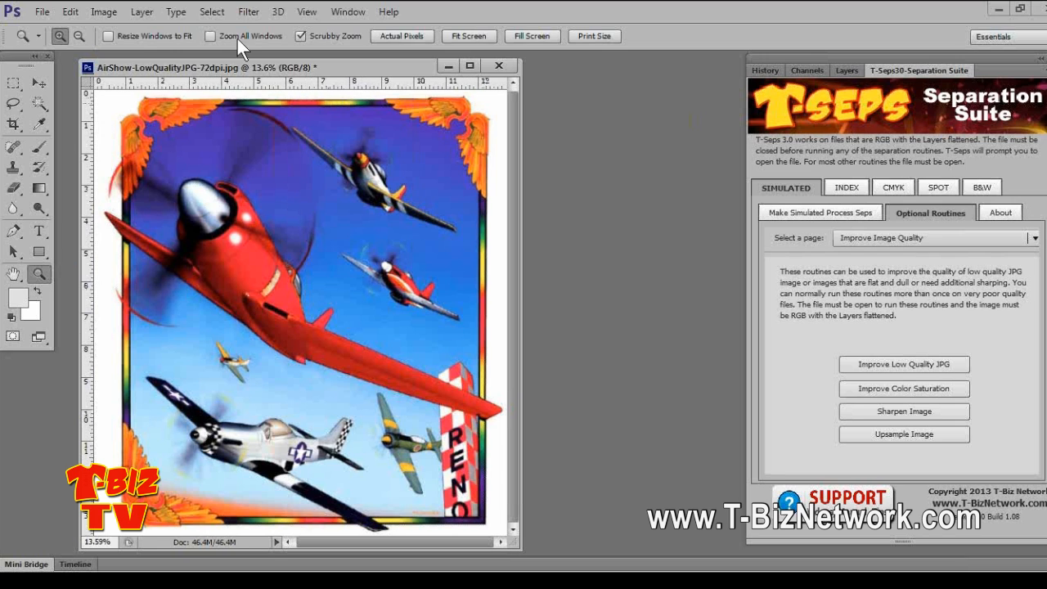
click(307, 12)
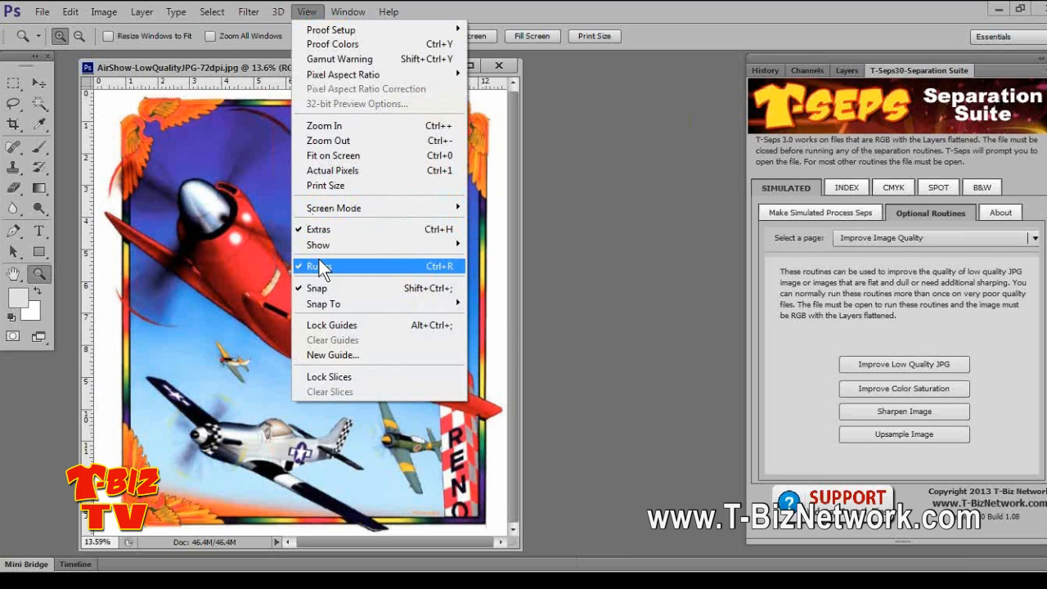
click(237, 67)
drag(237, 67, 258, 66)
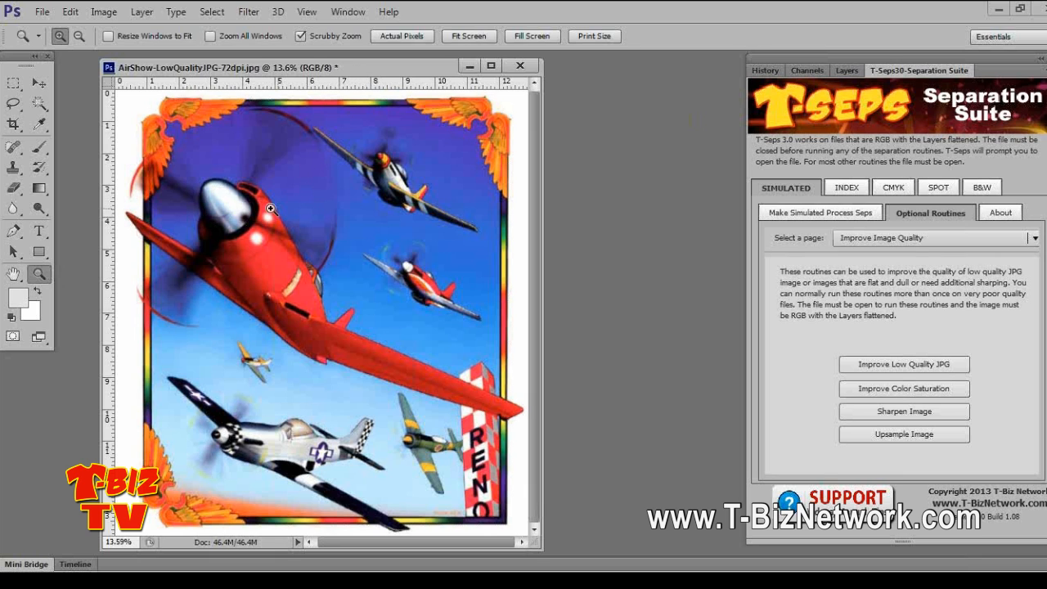
Examine the resampled red airplane's edges, highlights and nose at up to 200%, fitting the artwork on screen between close-ups
drag(271, 209, 271, 209)
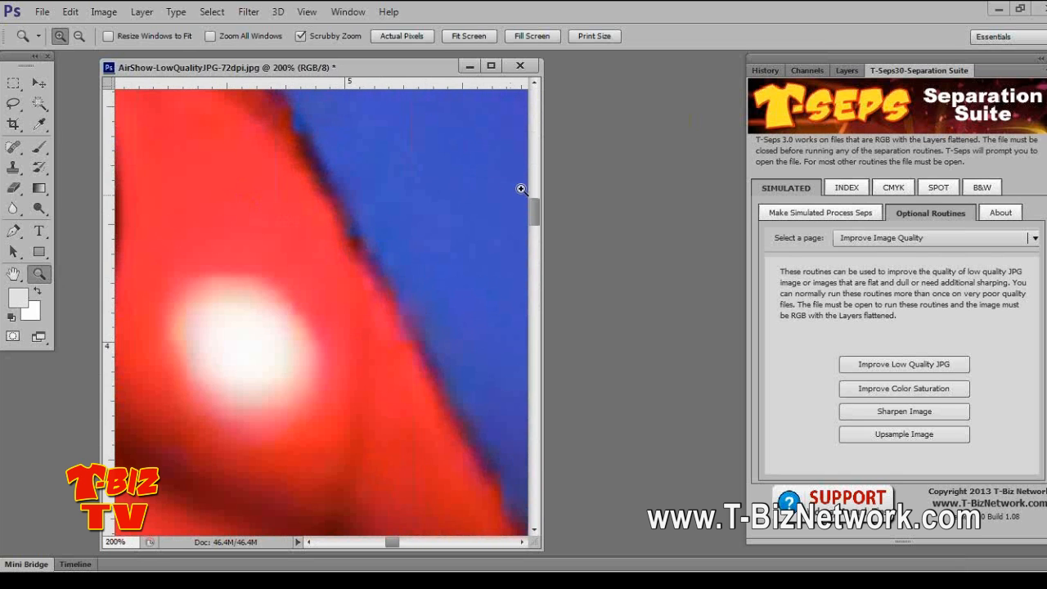
drag(541, 178, 627, 172)
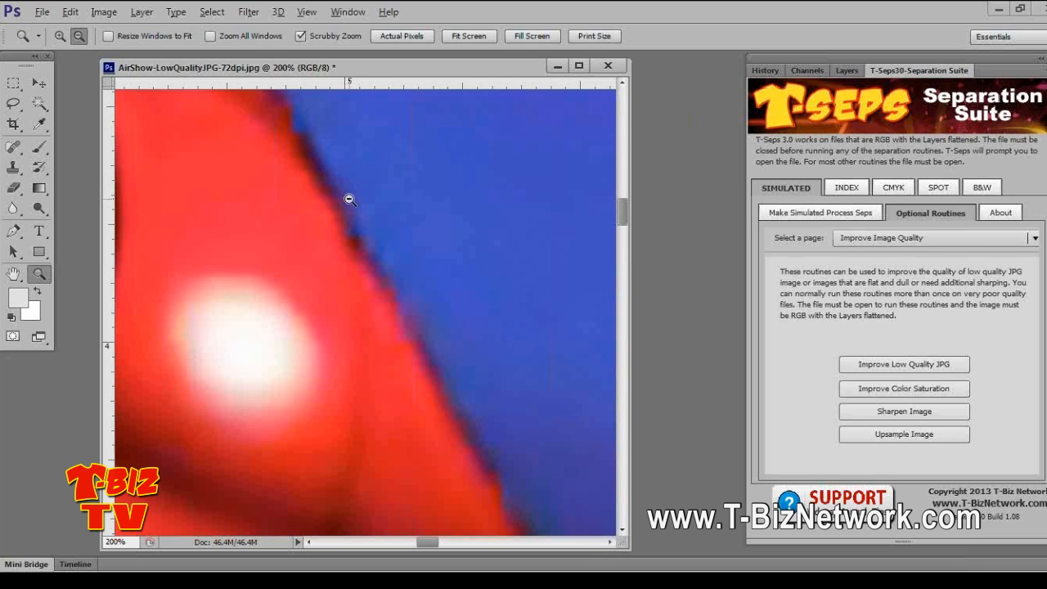
alt+click(345, 203)
alt+click(345, 213)
alt+click(345, 213)
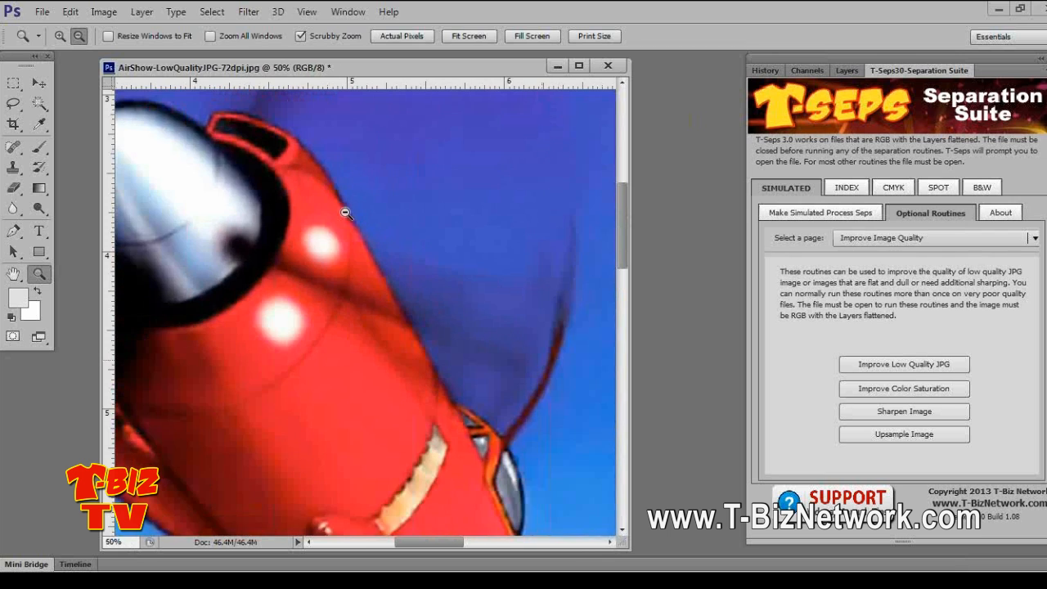
alt+click(344, 213)
right_click(369, 216)
click(375, 226)
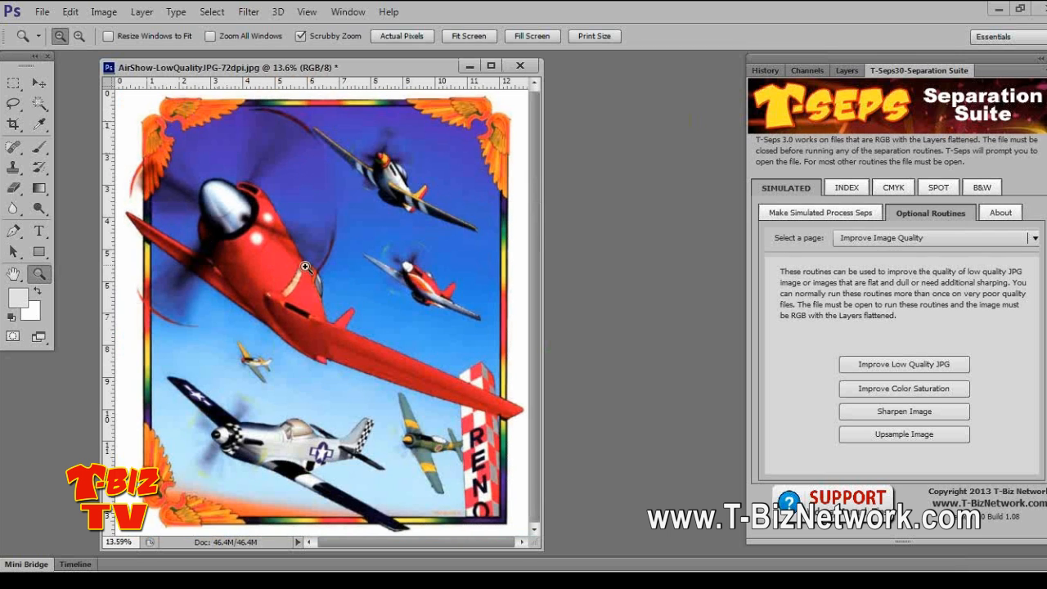
drag(235, 196, 234, 191)
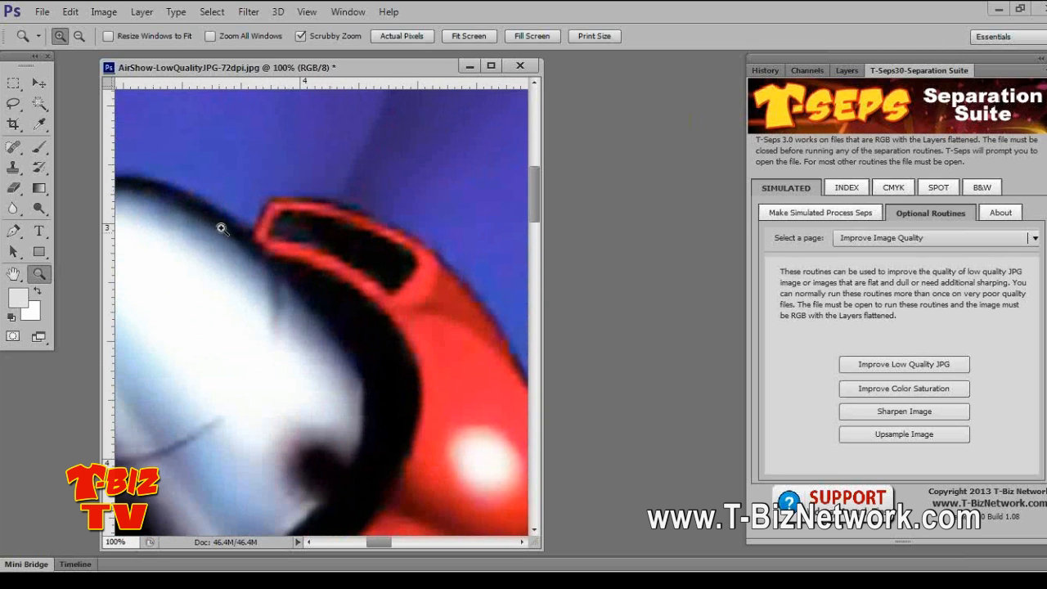
click(226, 224)
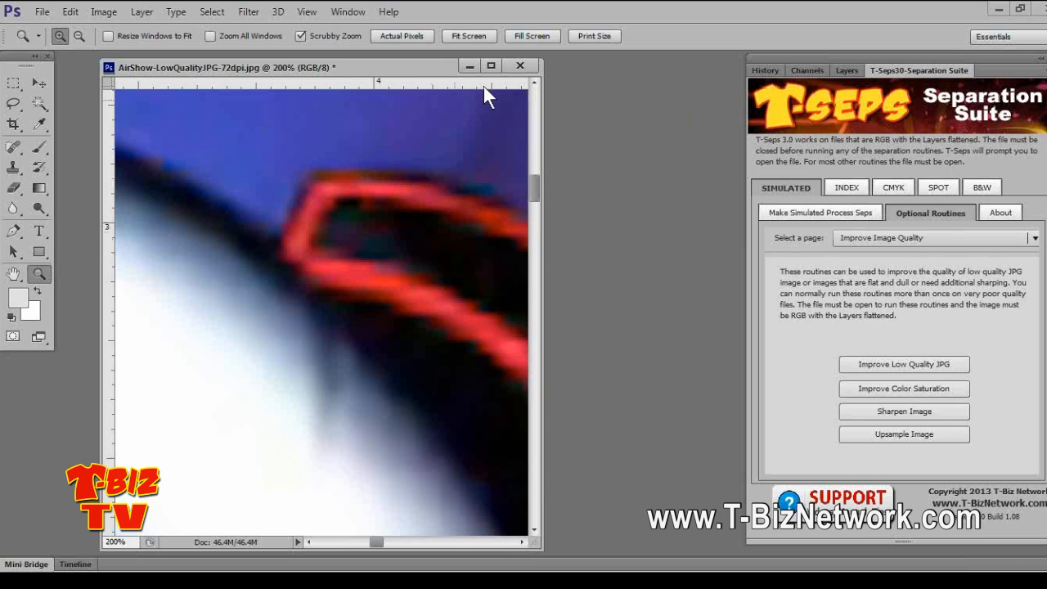
Close the airplane image and open SamplePDF-Original.pdf from the EPS-PDF Files folder for import
click(520, 65)
click(42, 11)
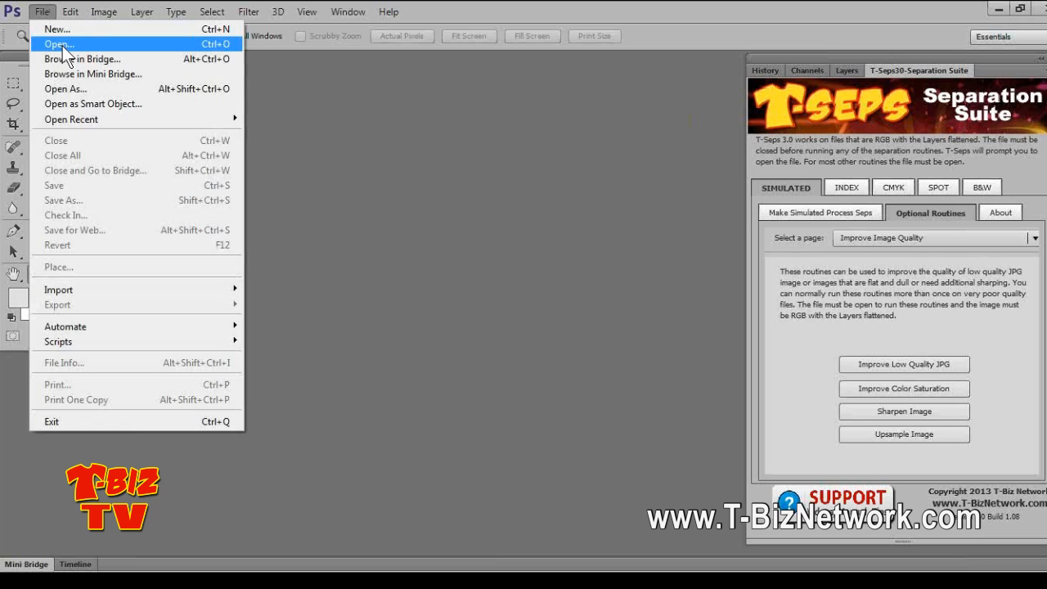
click(59, 45)
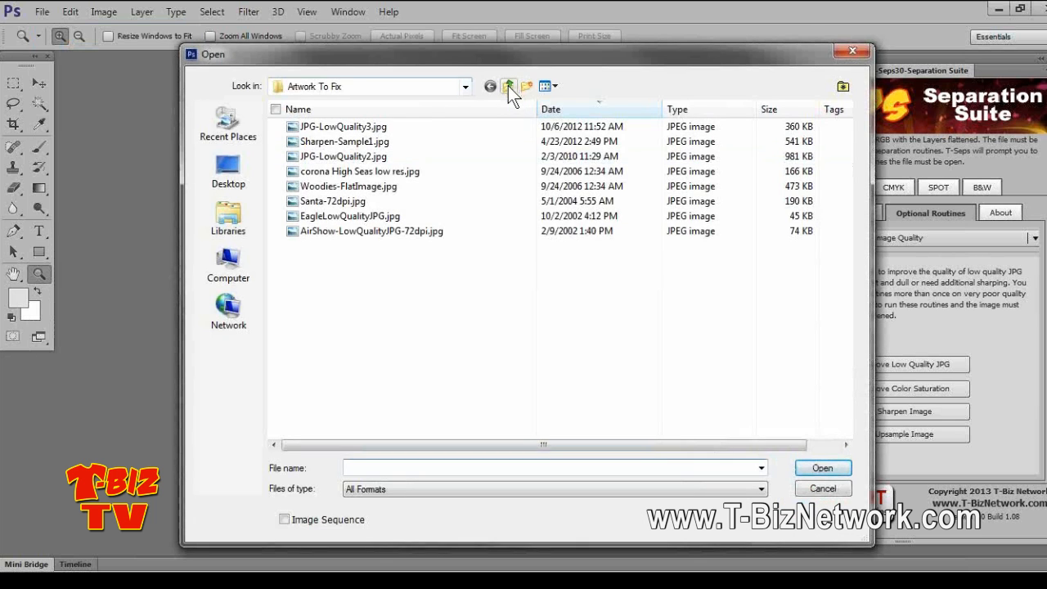
click(509, 86)
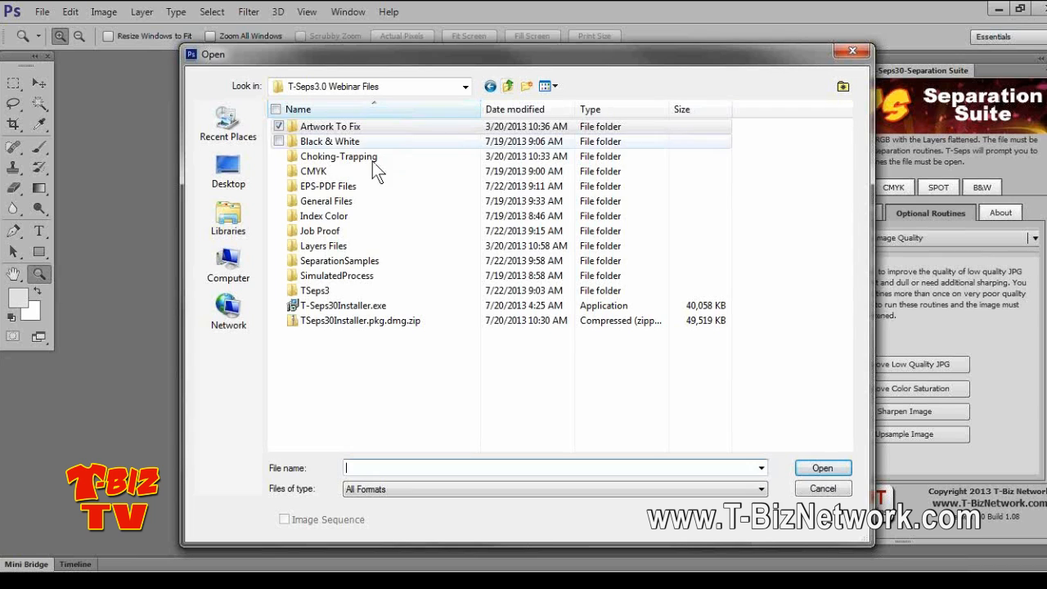
double_click(341, 192)
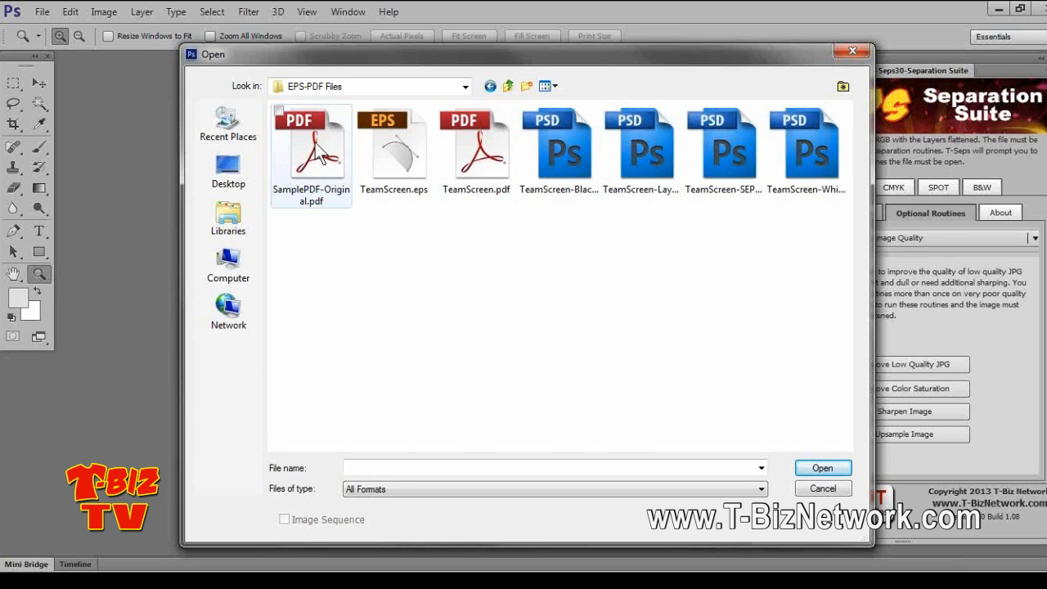
click(318, 156)
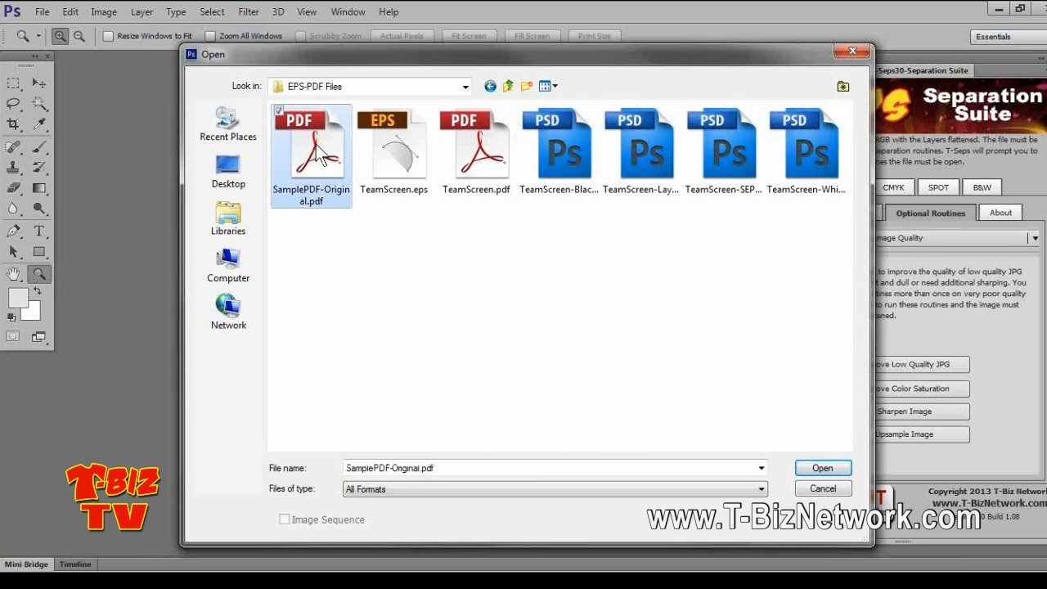
double_click(319, 156)
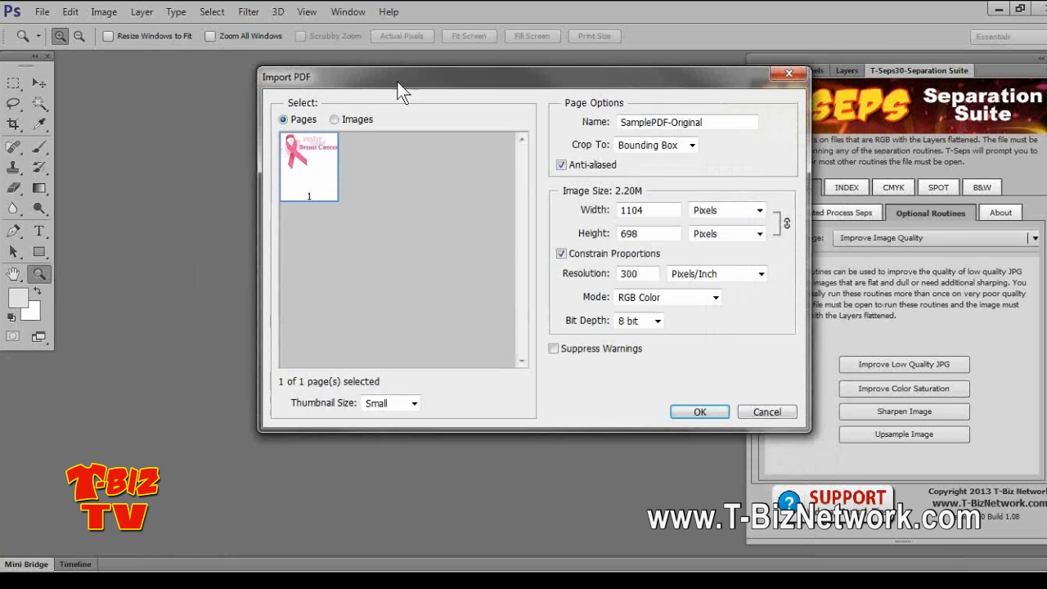
Set the PDF import resolution to 72 pixels/inch and import the ribbon artwork
drag(410, 76, 271, 85)
drag(524, 281, 418, 279)
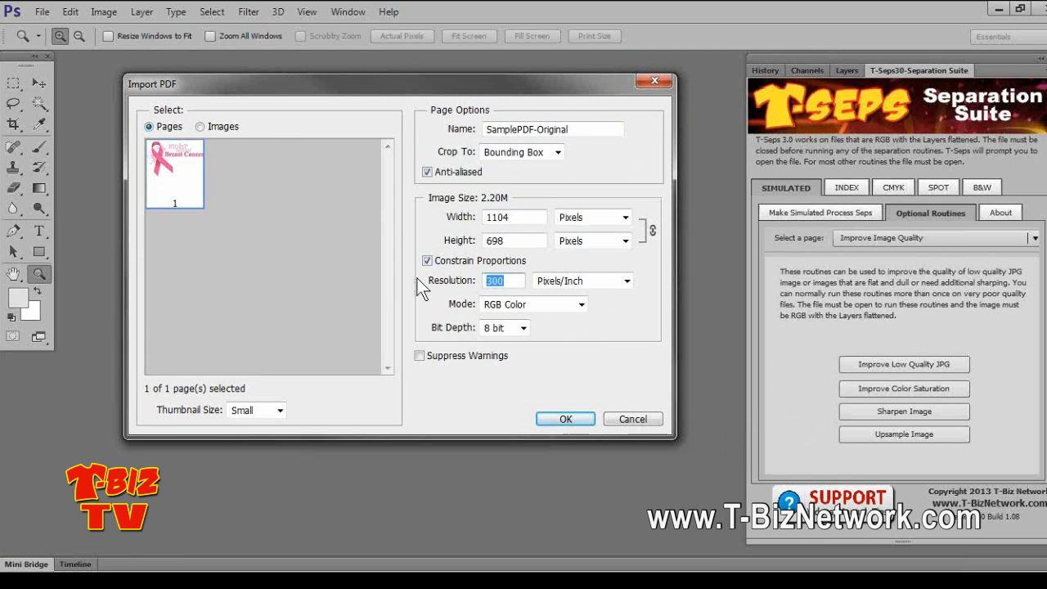
text(72)
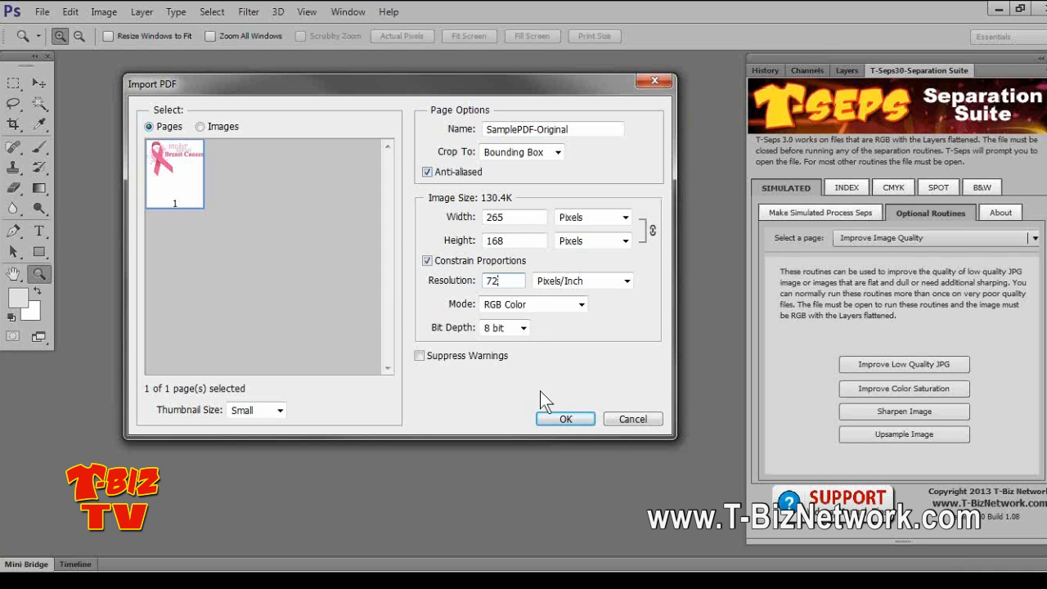
click(567, 418)
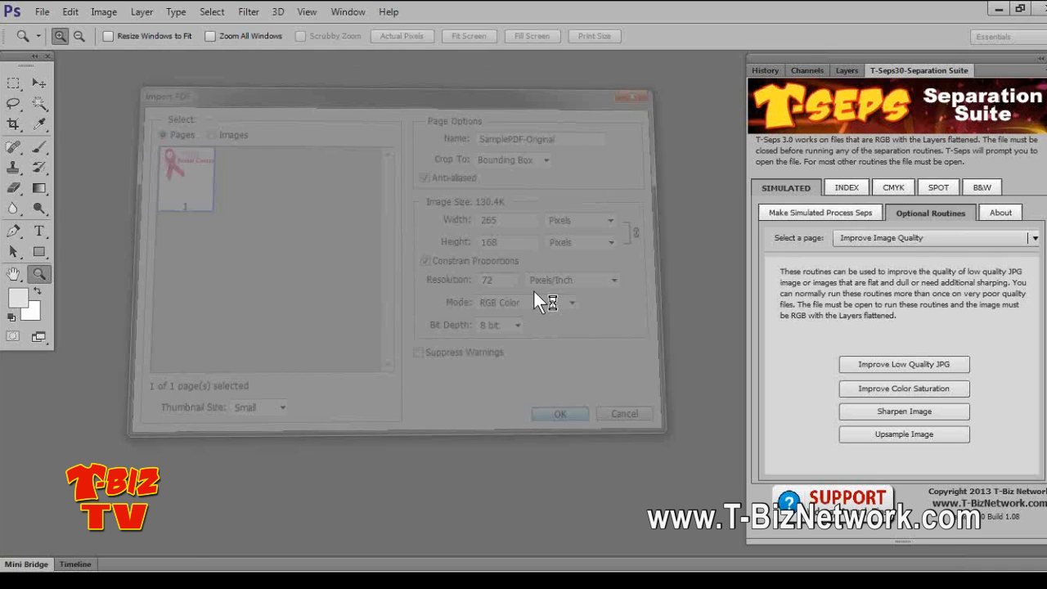
Examine the edges of the ribbon and the "Breast" lettering at up to 1600%, and fit the artwork on screen
click(541, 291)
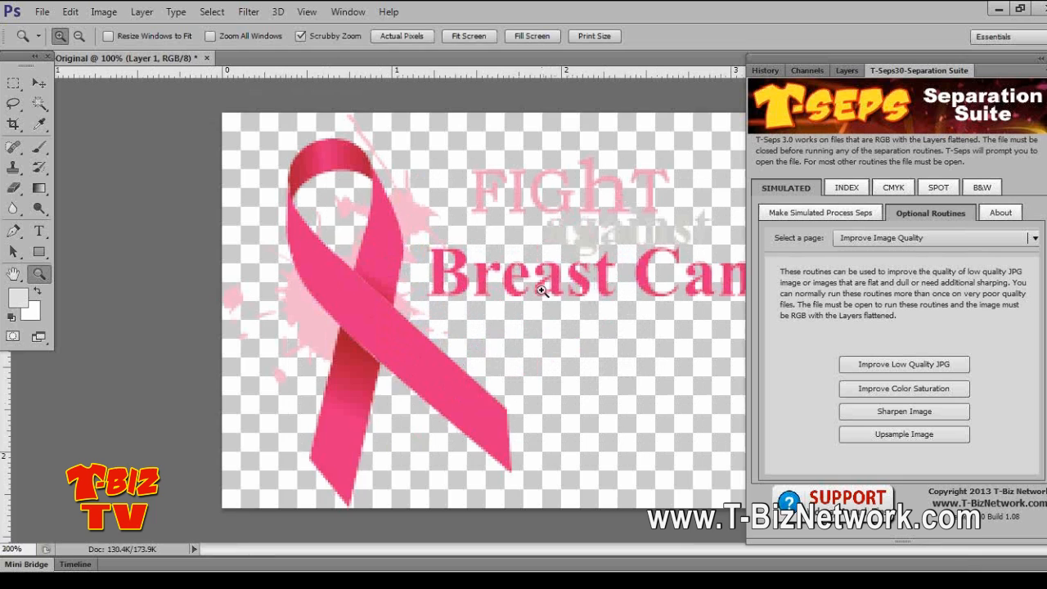
click(538, 288)
click(533, 283)
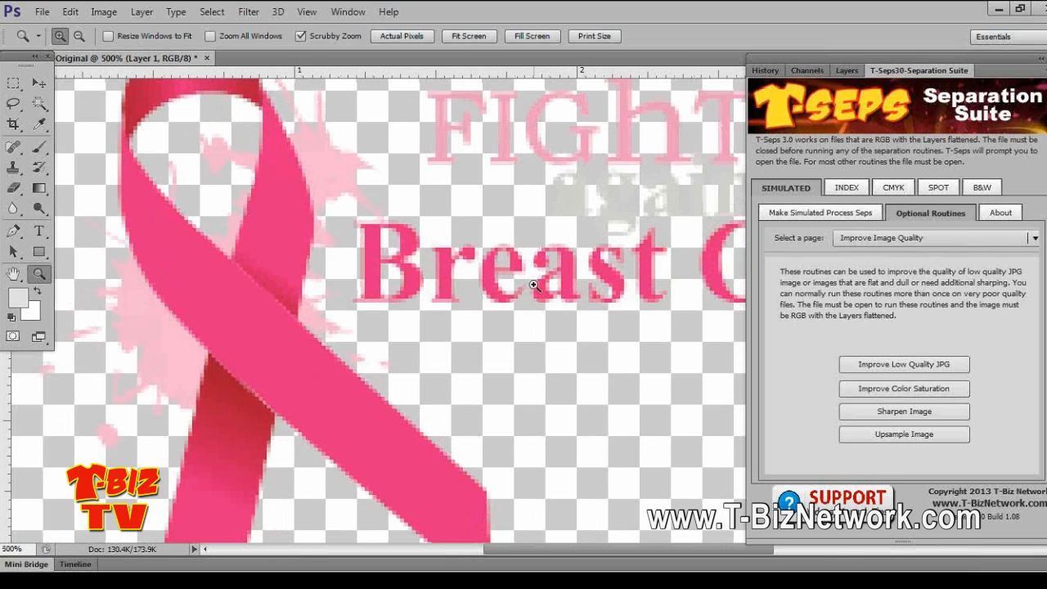
click(532, 284)
click(533, 284)
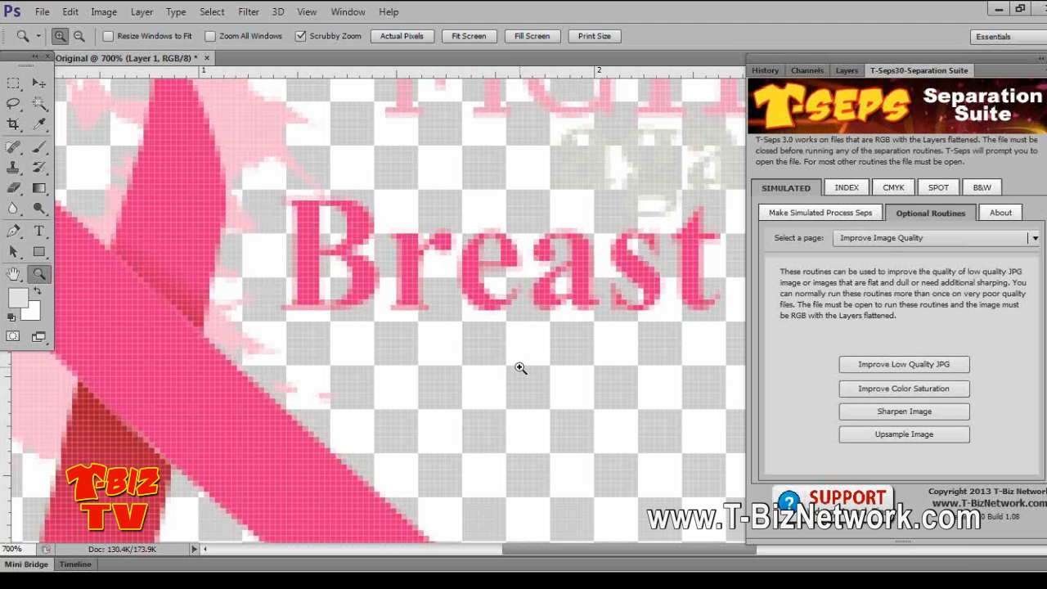
click(471, 260)
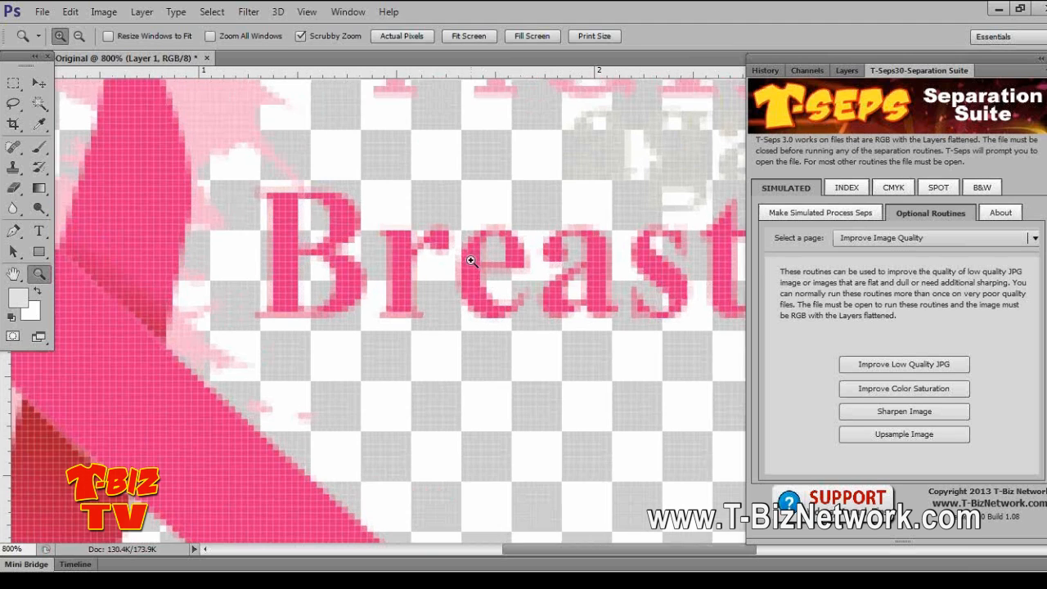
click(471, 260)
click(471, 260)
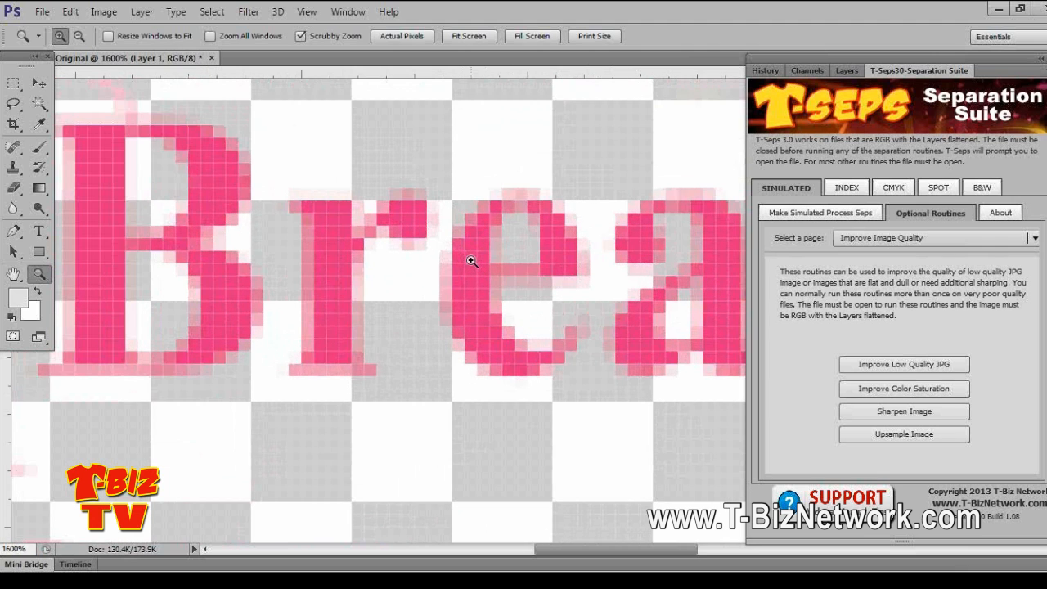
right_click(496, 270)
click(512, 273)
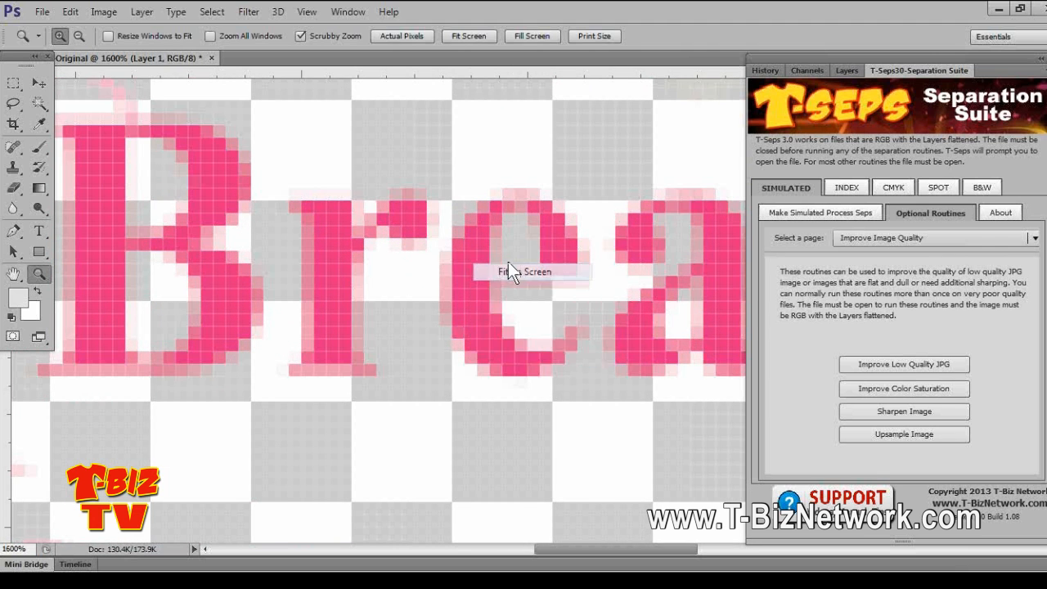
Float and reposition the ribbon artwork's window, and close the document without saving
click(206, 58)
drag(242, 73, 242, 78)
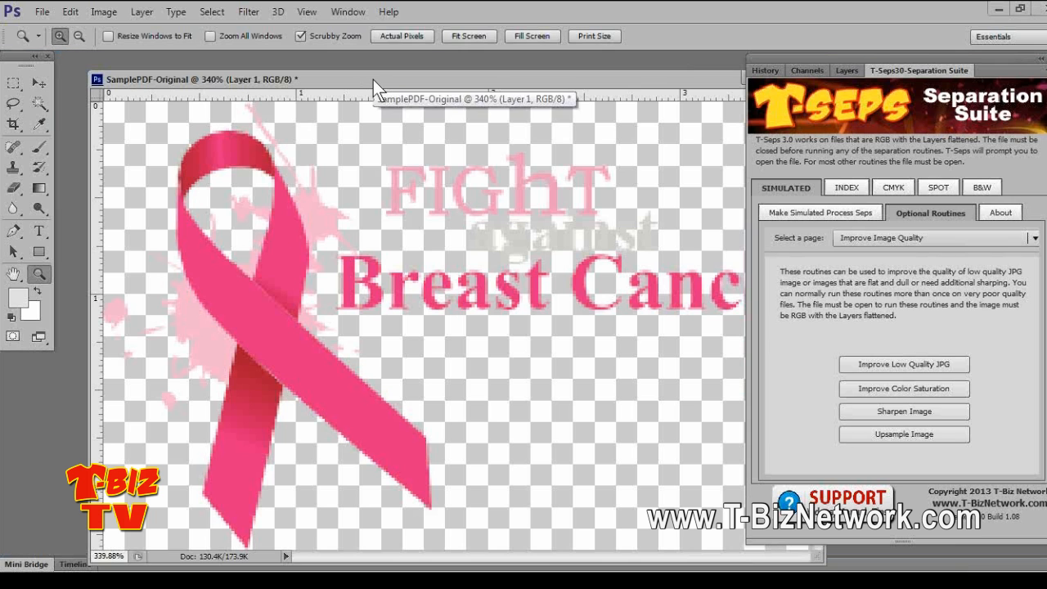
drag(364, 78, 468, 88)
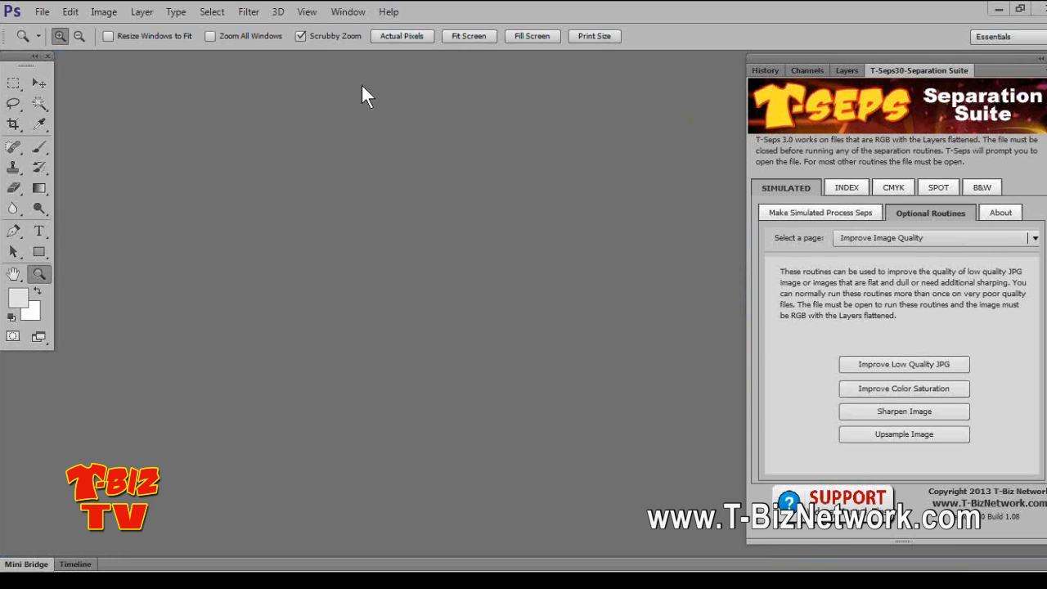
drag(330, 88, 90, 89)
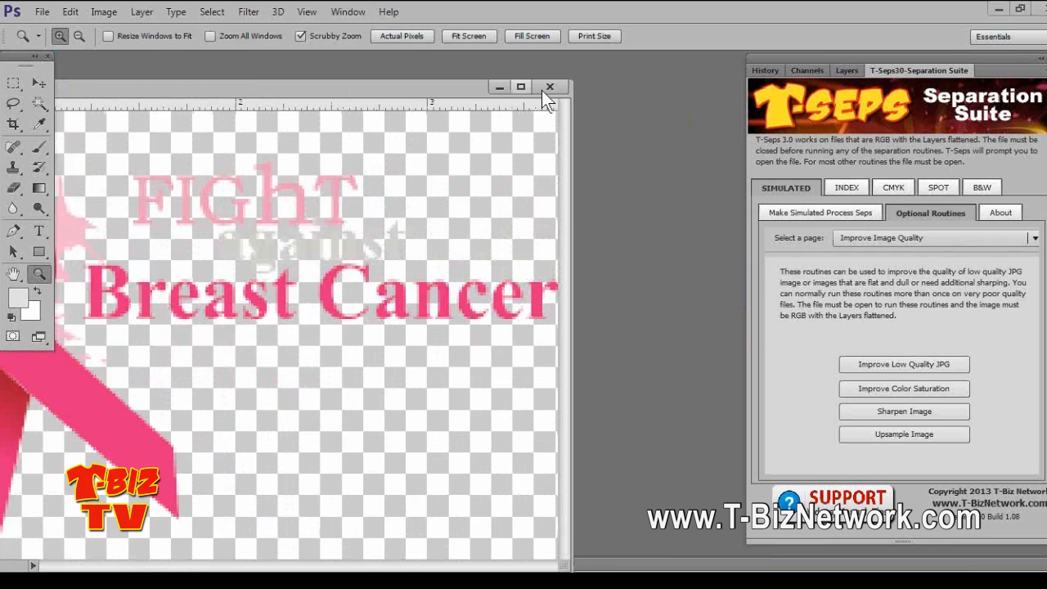
click(549, 86)
click(527, 219)
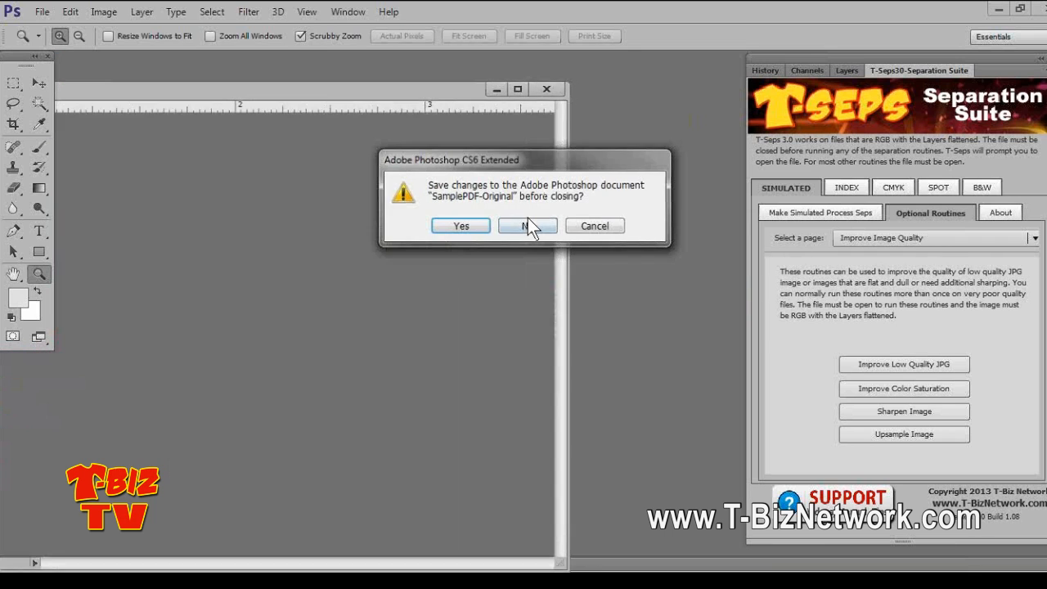
Reopen SamplePDF-Original.pdf for import and turn off anti-aliasing
click(41, 12)
click(49, 42)
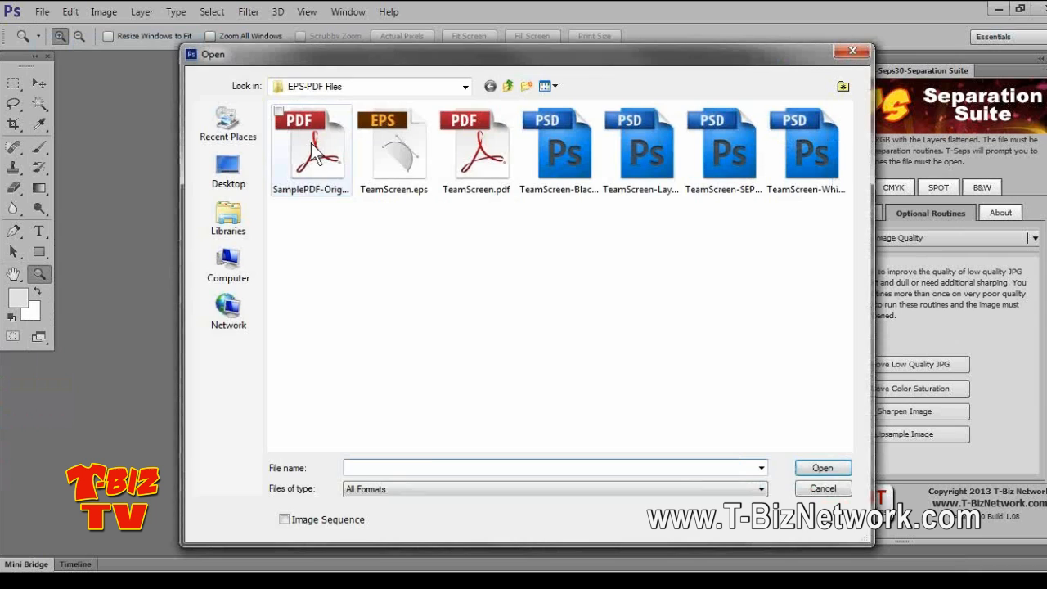
double_click(311, 144)
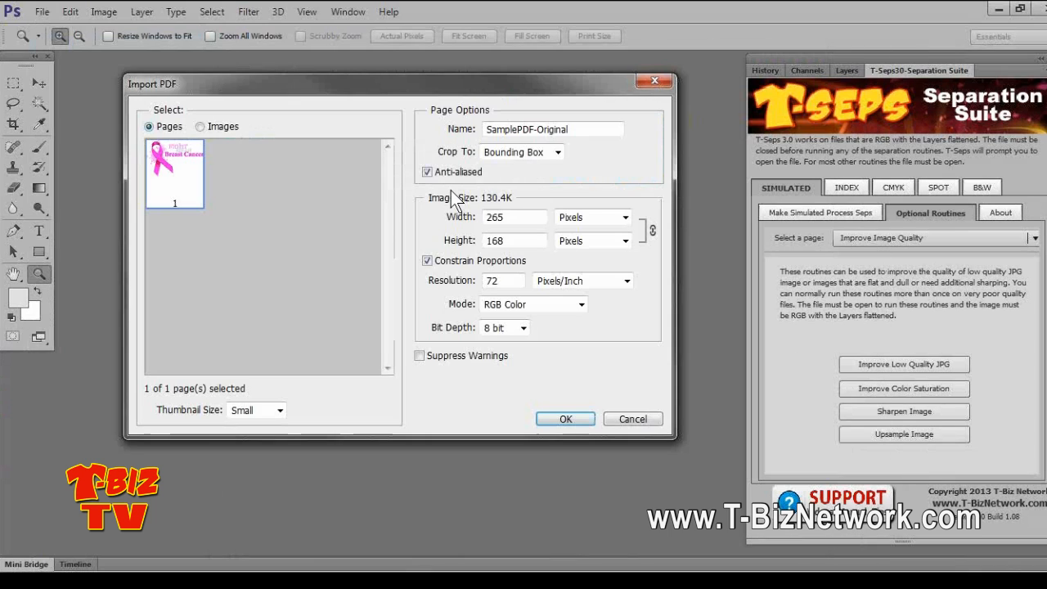
click(437, 173)
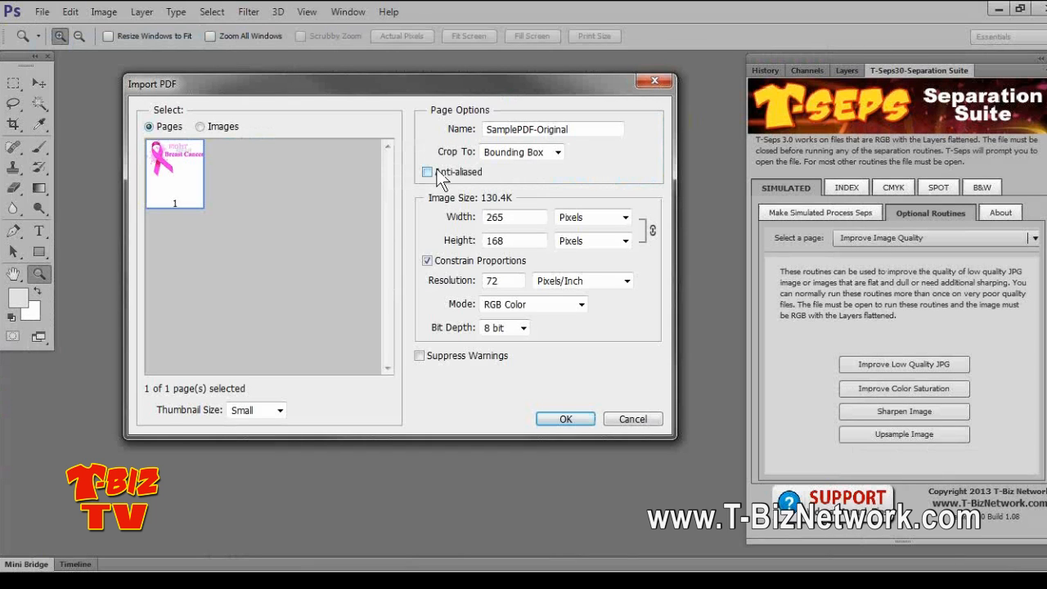
Try a PDF import resolution of 450 pixels/inch, and raise it to 600 pixels/inch
click(504, 279)
text(450)
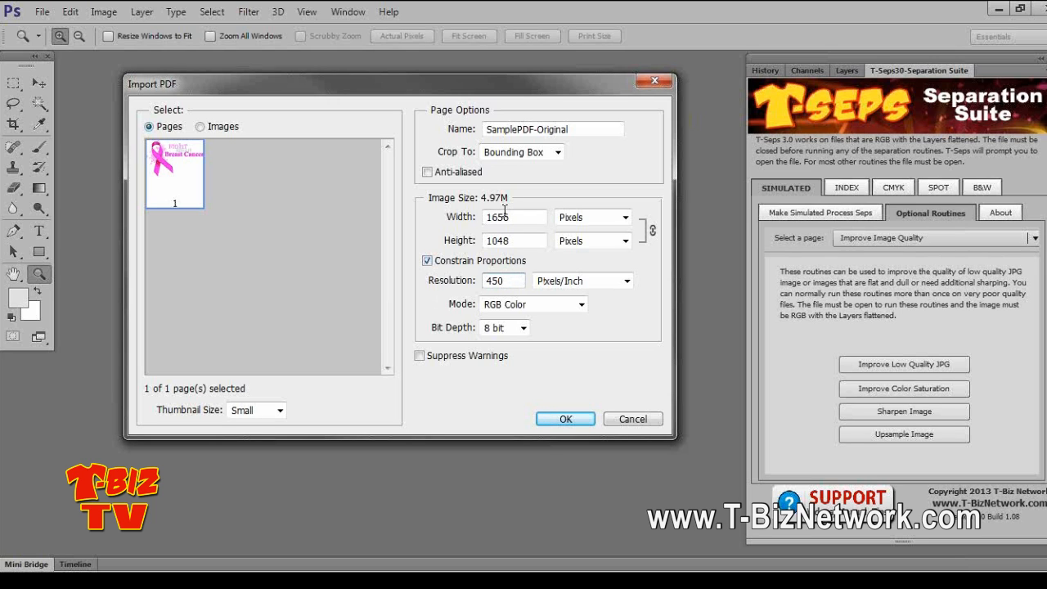
double_click(512, 280)
text(600)
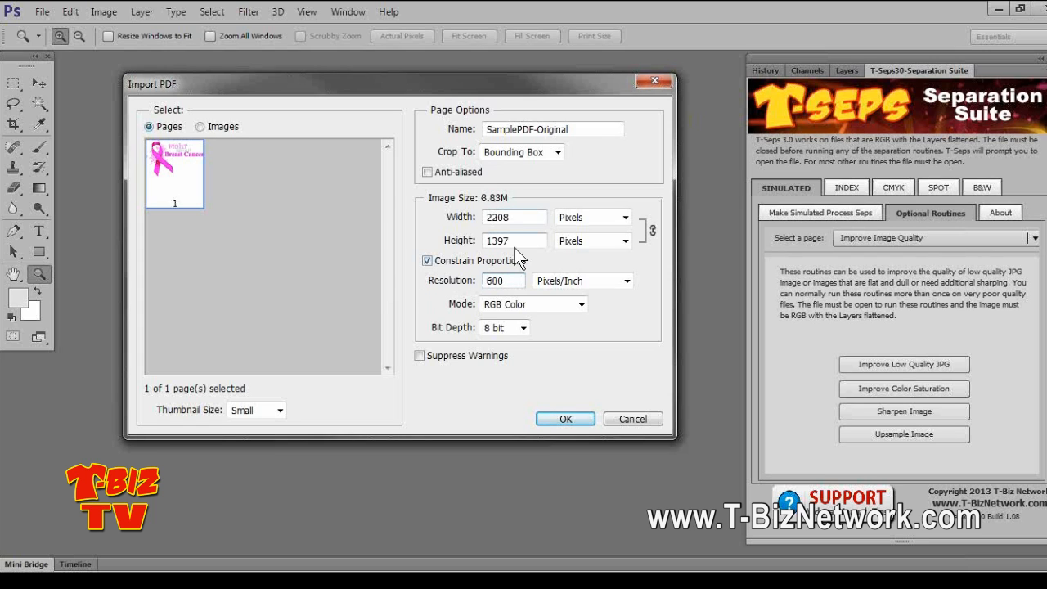
Switch the import size units to inches, set the width to 8 inches, and import the PDF
click(624, 217)
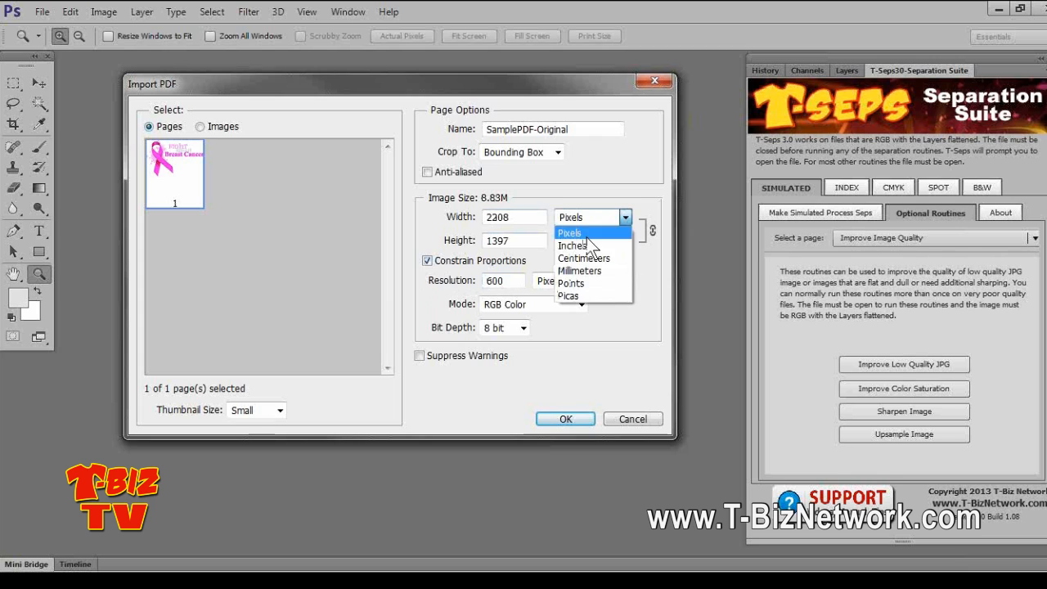
click(586, 246)
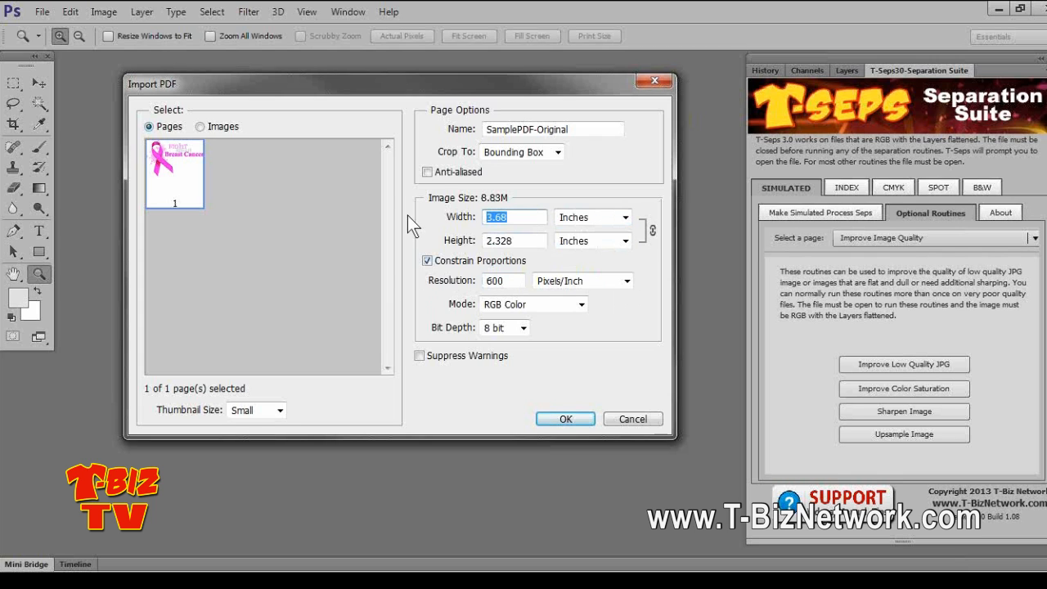
text(8)
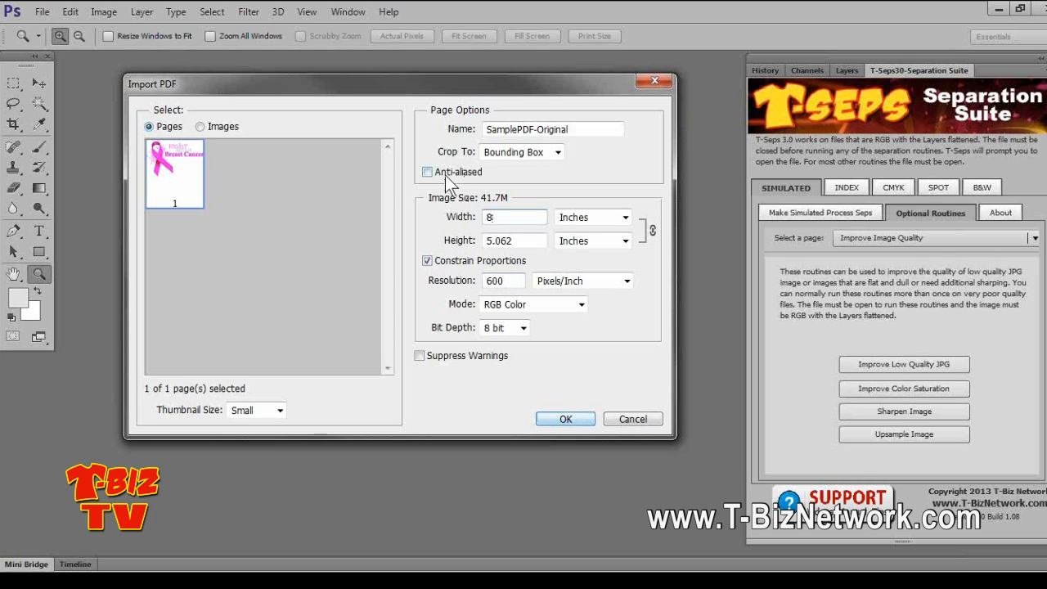
click(563, 417)
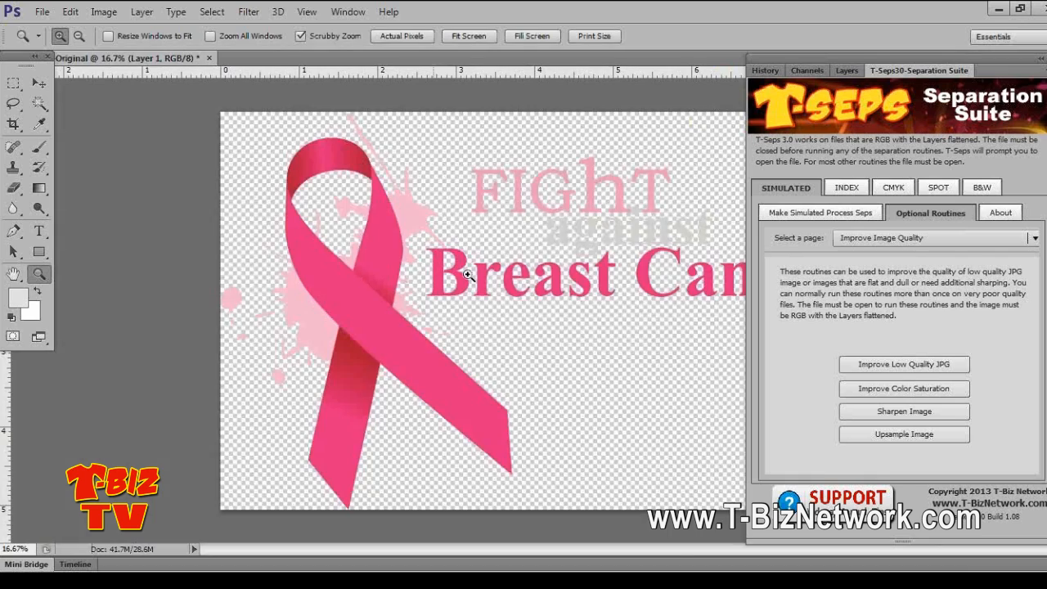
Examine the edges of the letter B in "Breast" at up to 400%, and fit the whole artwork on screen
click(468, 274)
click(466, 278)
click(459, 293)
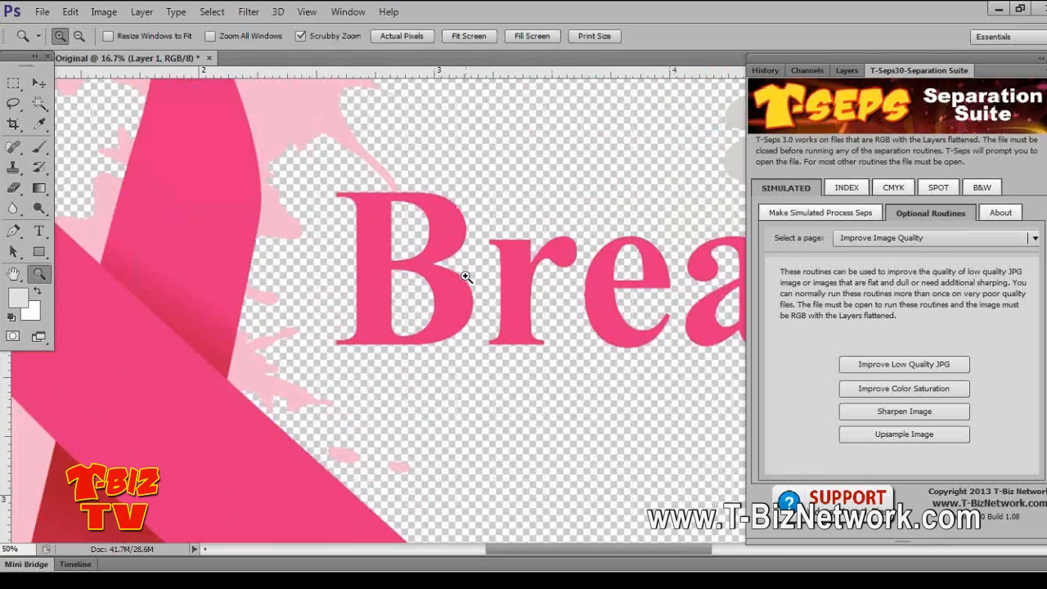
click(452, 310)
click(452, 310)
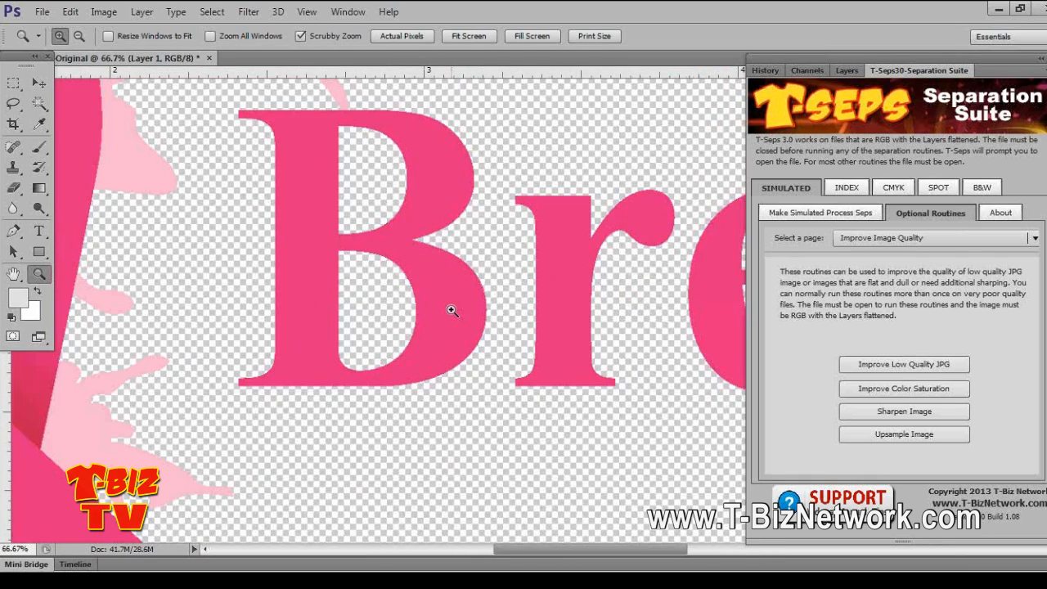
click(451, 303)
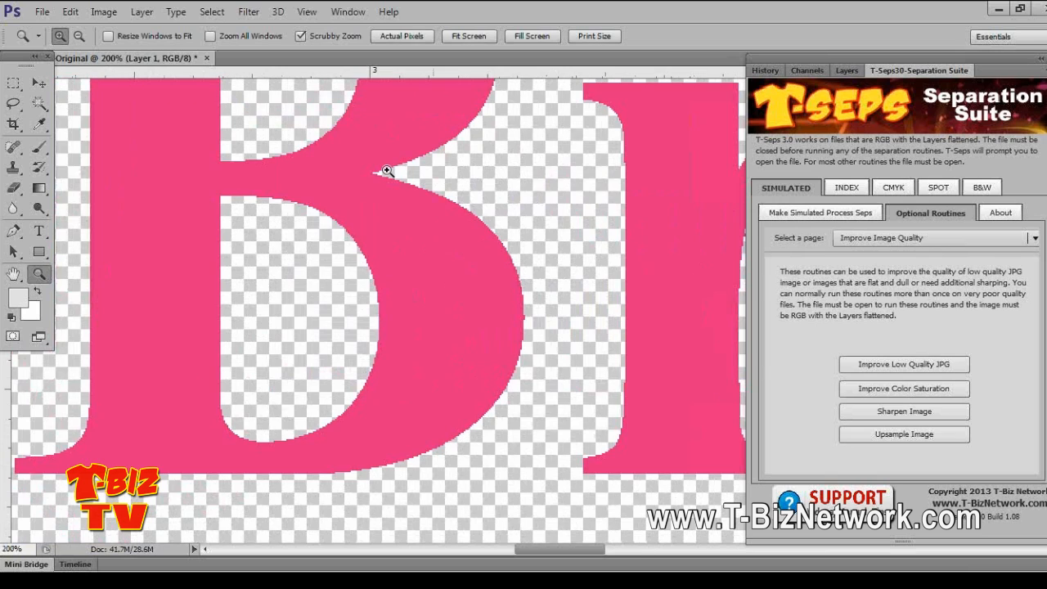
click(414, 218)
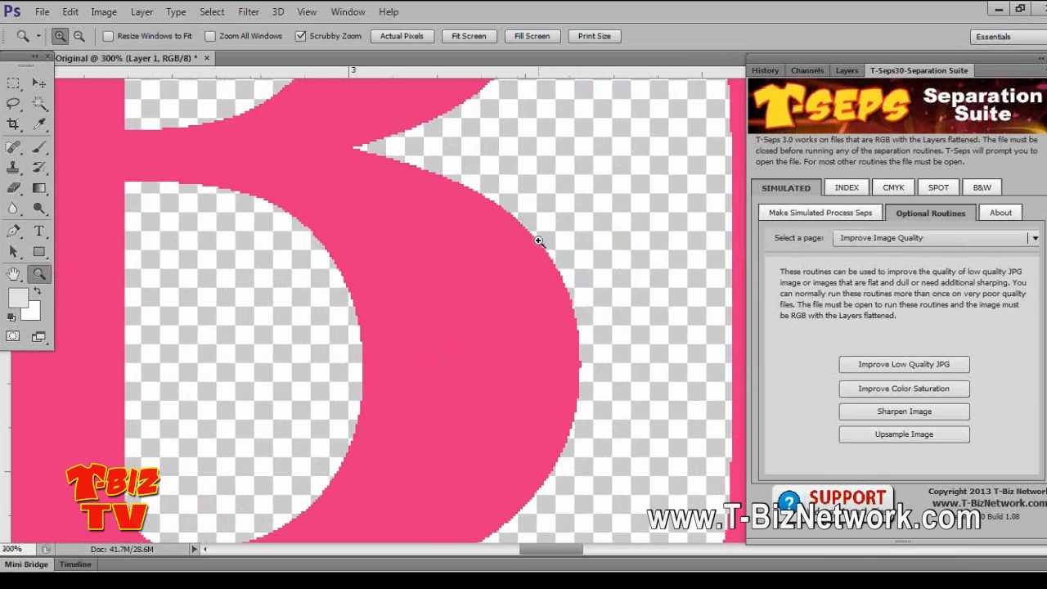
click(422, 169)
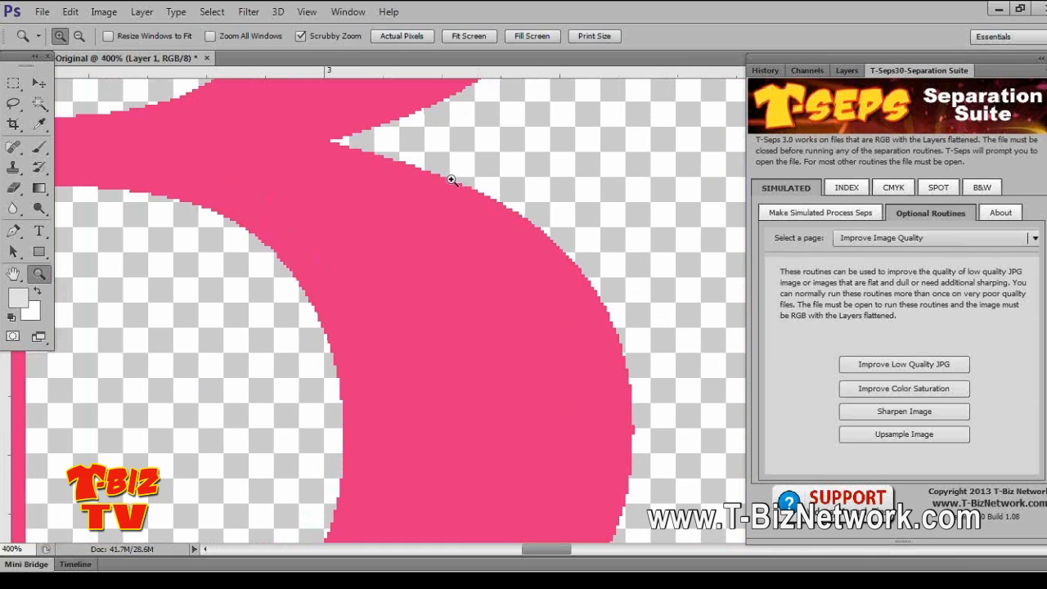
right_click(481, 217)
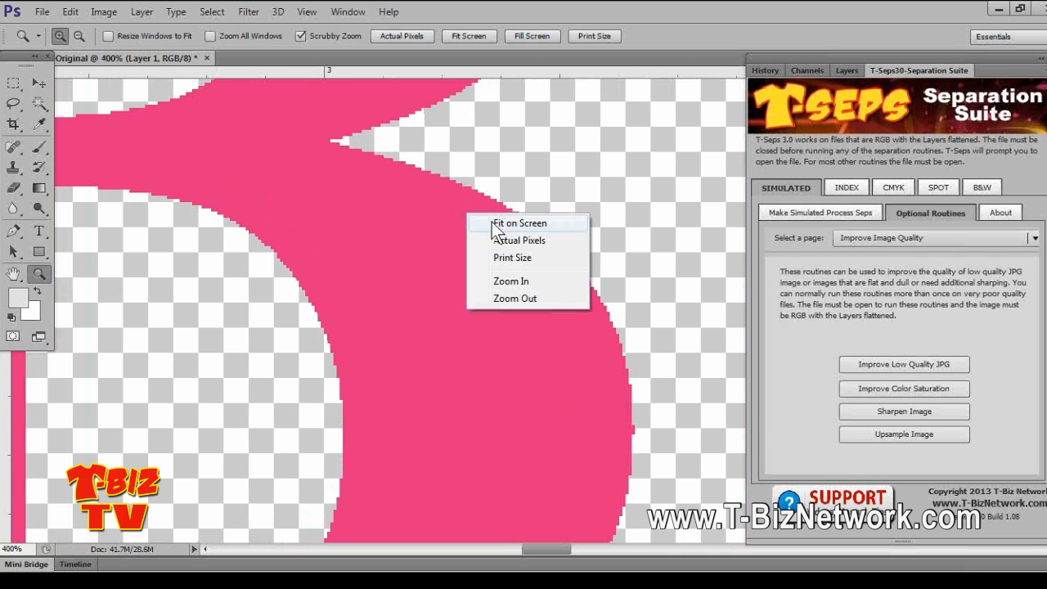
click(492, 222)
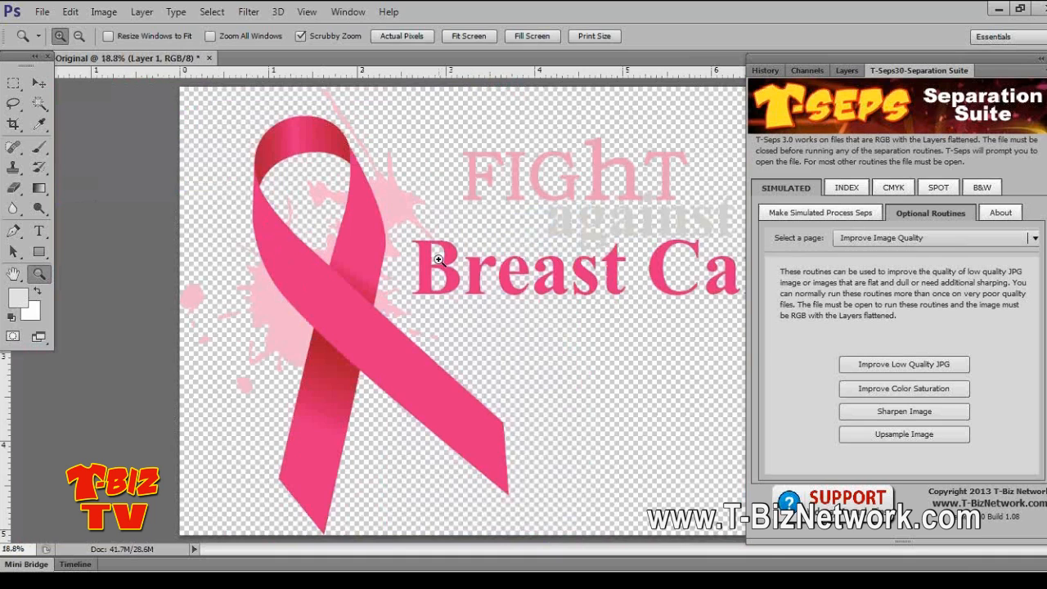
Inspect the letter B in "Breast" at 66.67%, and close SamplePDF-Original without saving its changes
drag(438, 259, 439, 260)
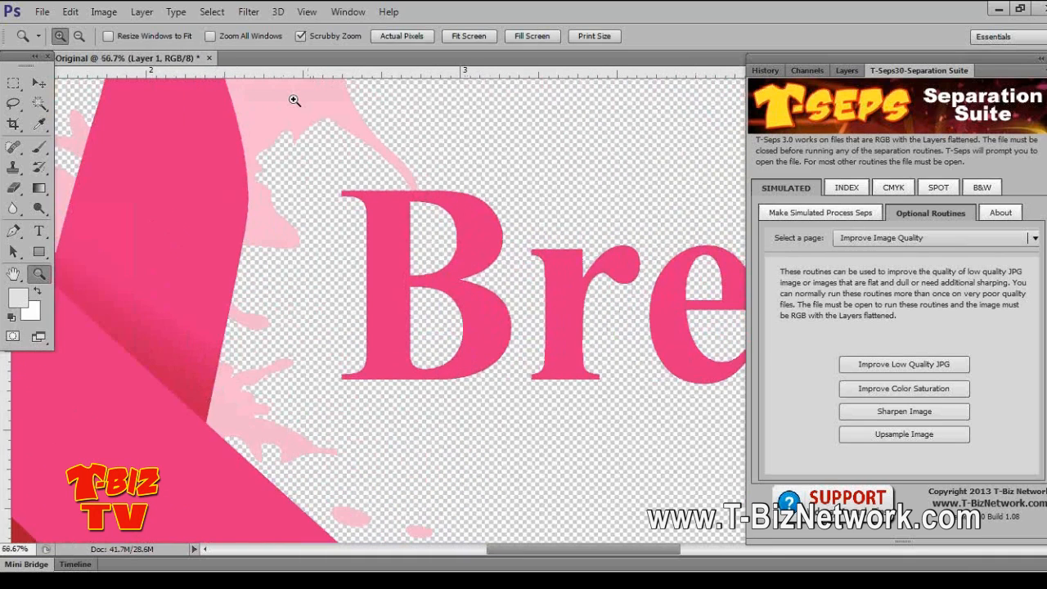
click(209, 58)
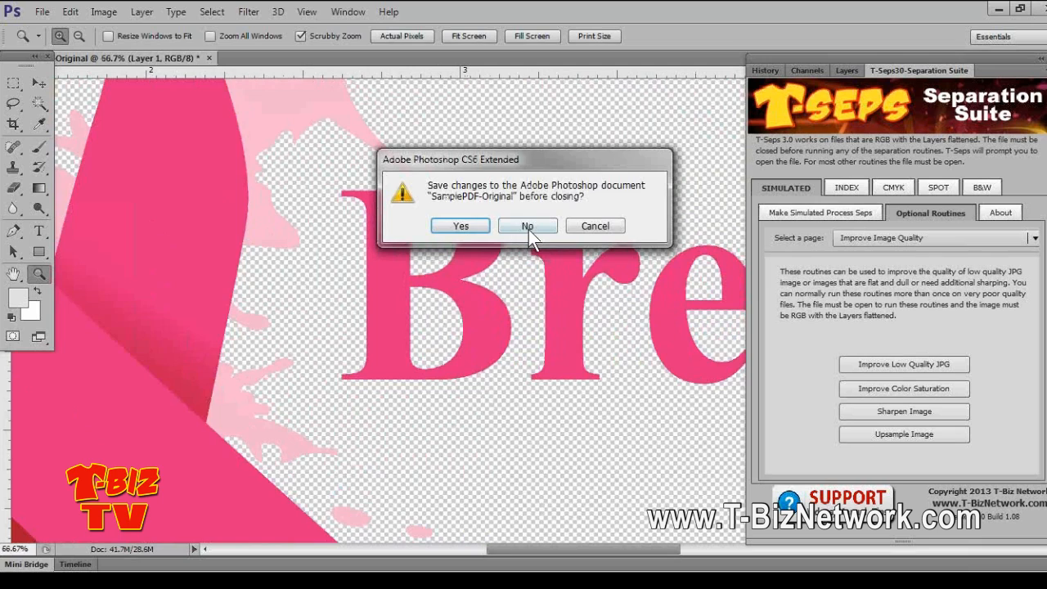
click(528, 227)
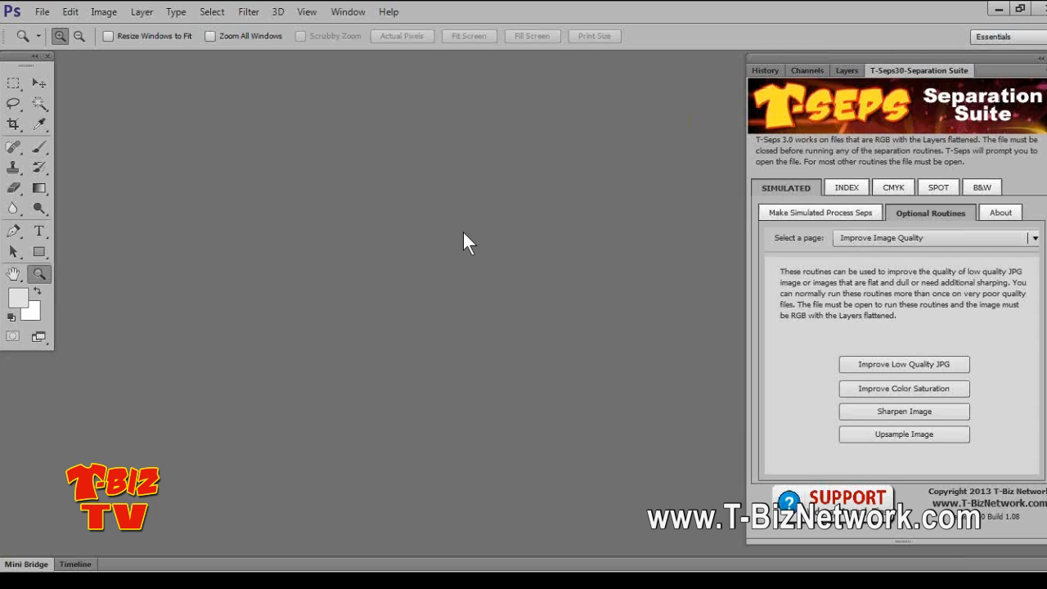
Open AirShow72-Black.psd and AirShow72-White.psd together from the SimulatedProcess folder
click(42, 12)
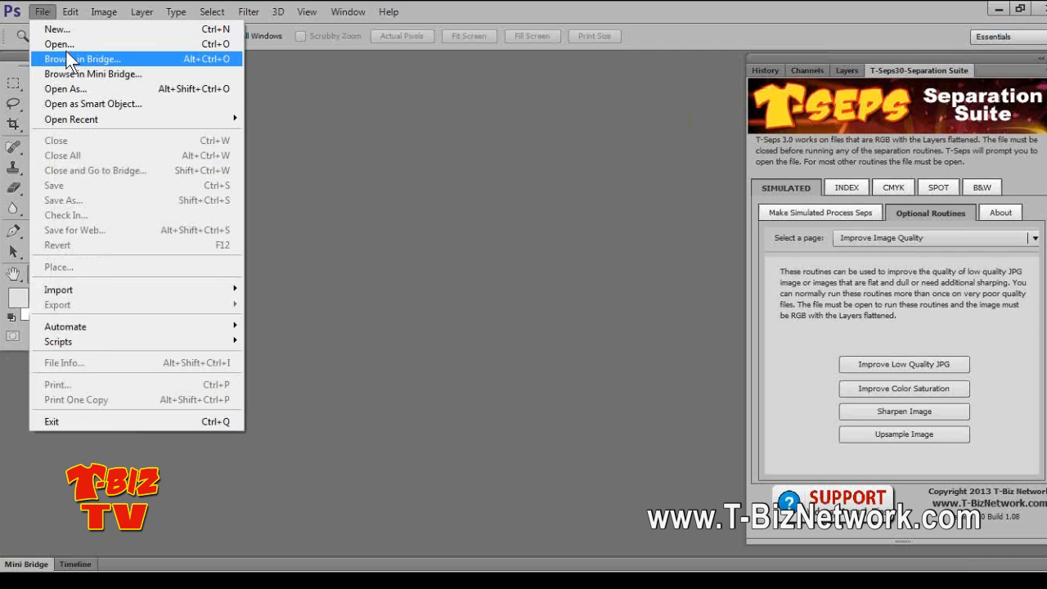
click(64, 44)
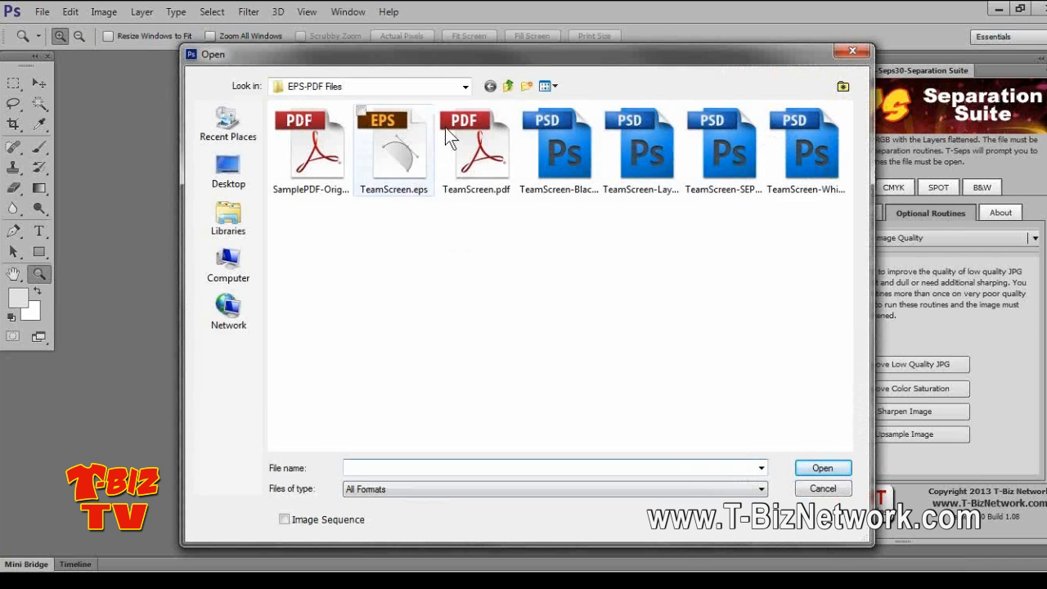
click(508, 87)
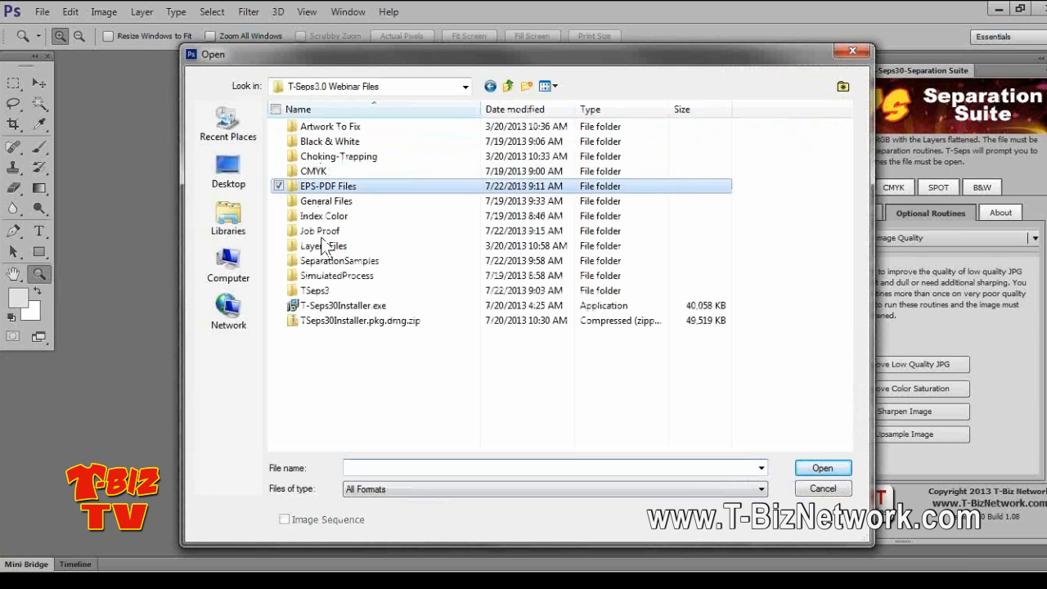
double_click(344, 276)
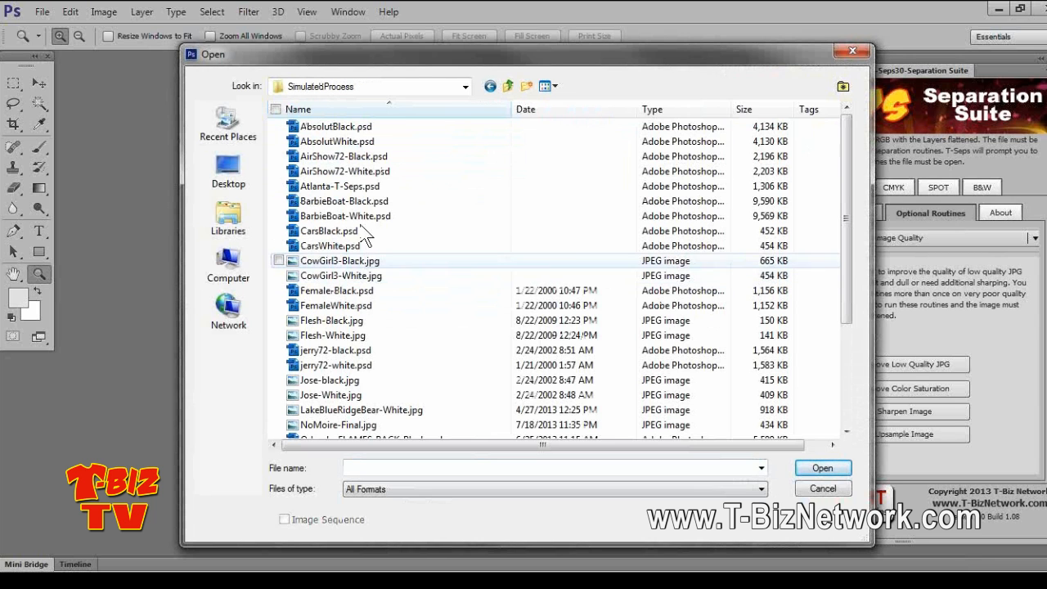
click(362, 158)
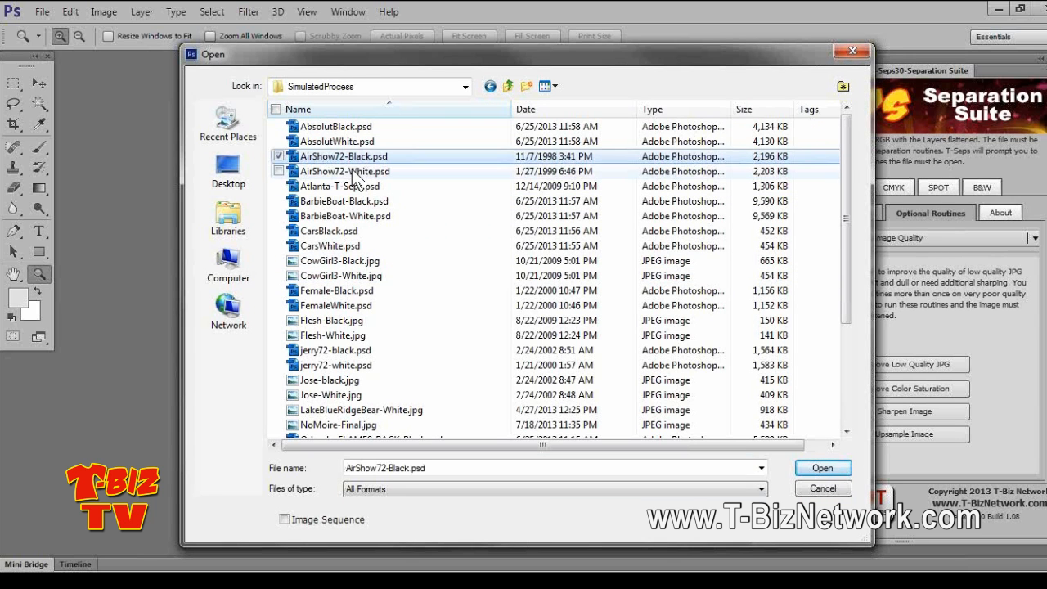
ctrl+click(357, 172)
click(820, 467)
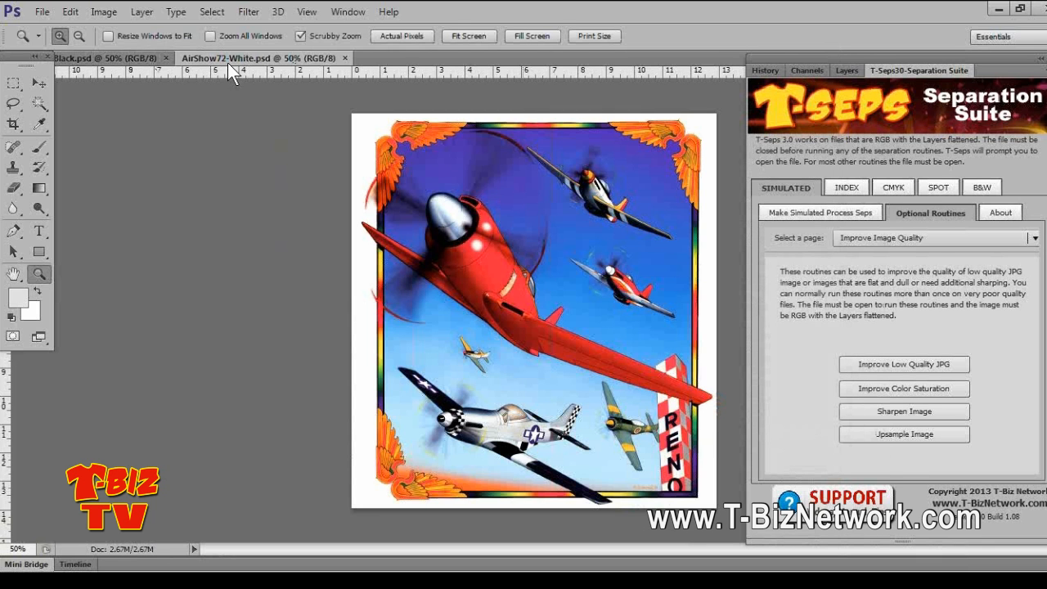
Float the two AirShow72 documents in separate overlapping windows, and regroup them as tabs in one floating window
drag(235, 103, 233, 108)
drag(182, 79, 301, 86)
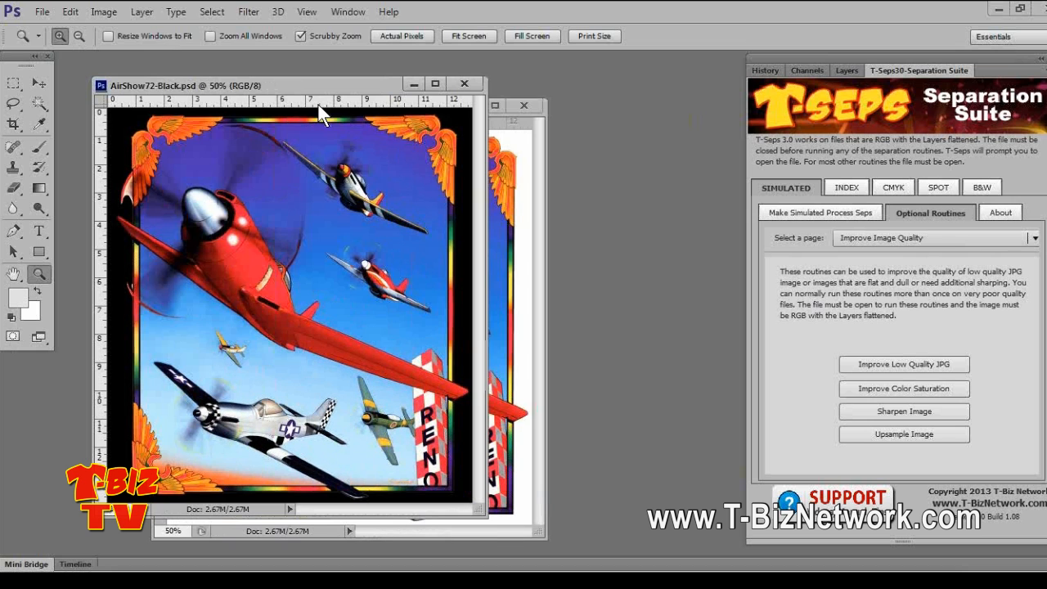
click(507, 172)
drag(434, 113, 559, 127)
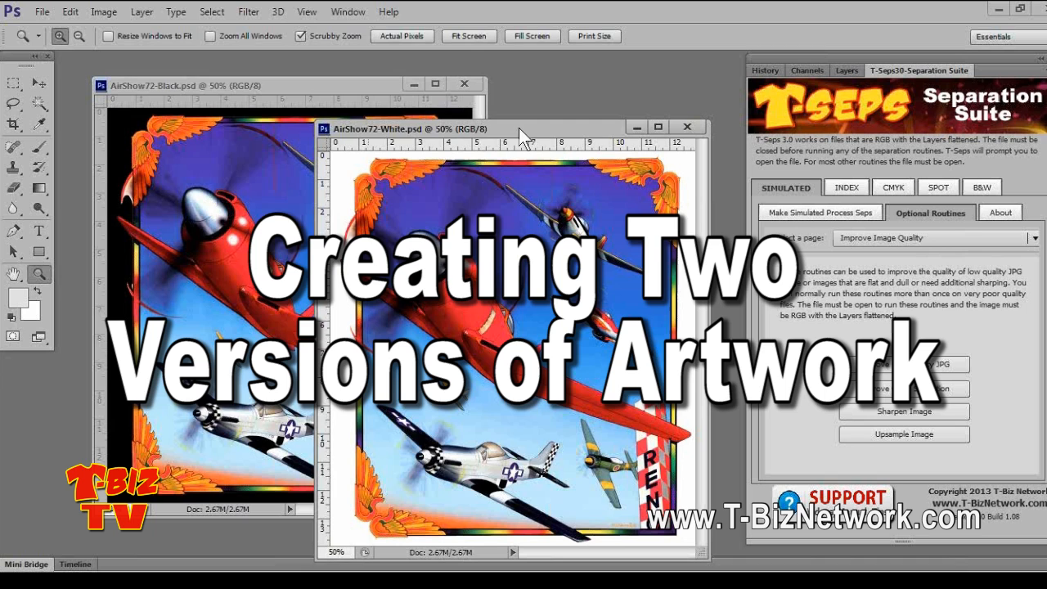
drag(519, 128, 365, 97)
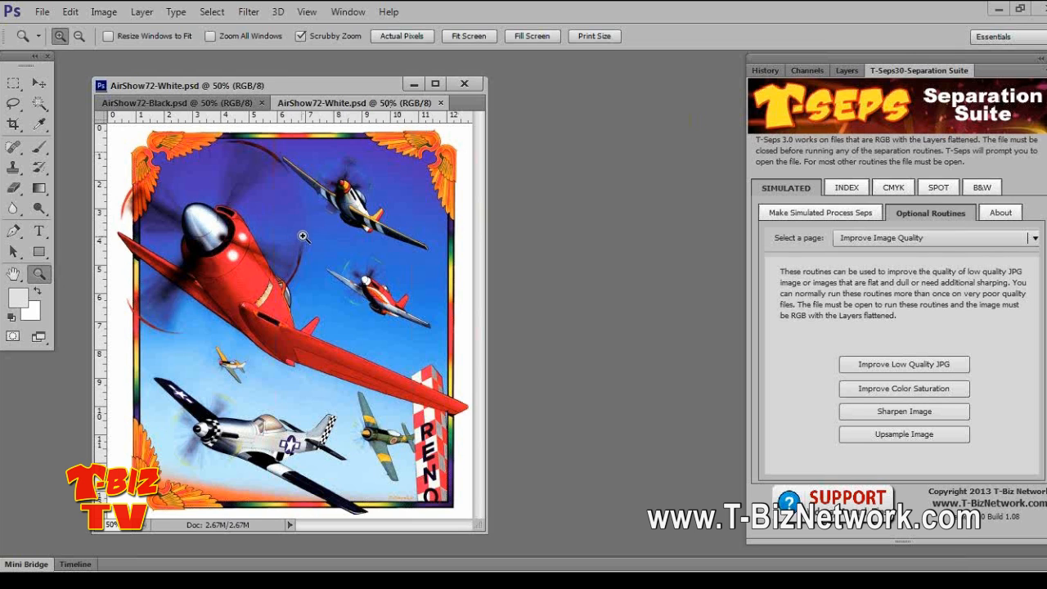
Convert AirShow72-White.psd to grayscale and invert it to preview its underbase
click(104, 11)
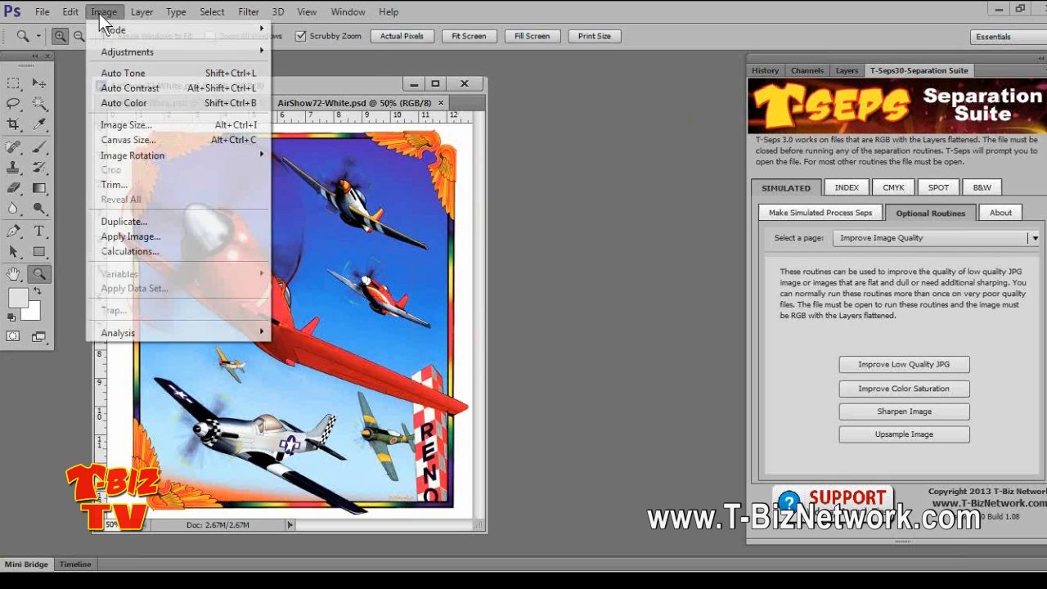
mouse_move(104, 30)
click(301, 43)
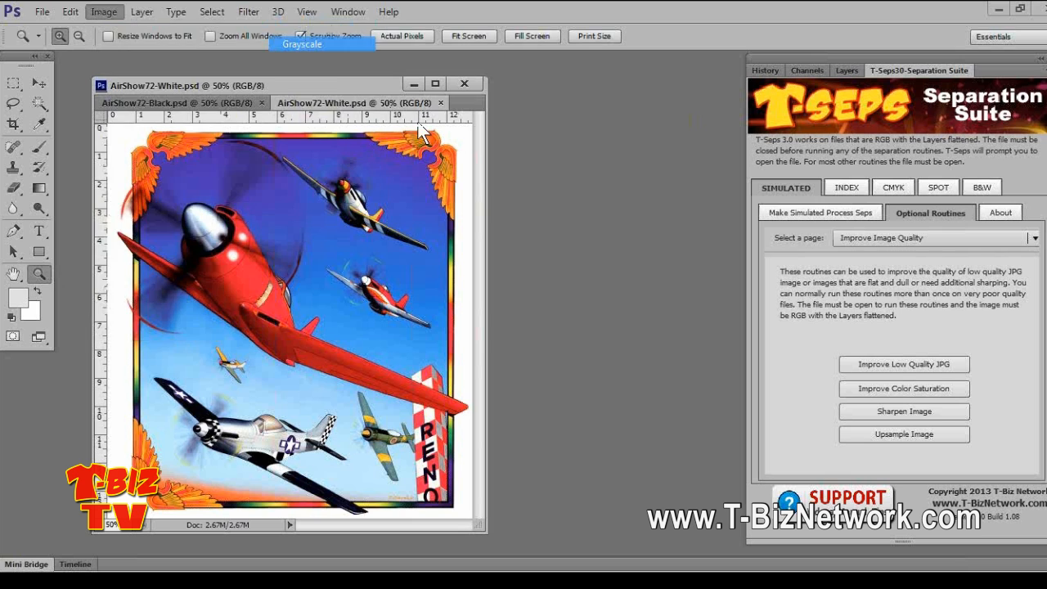
key(Return)
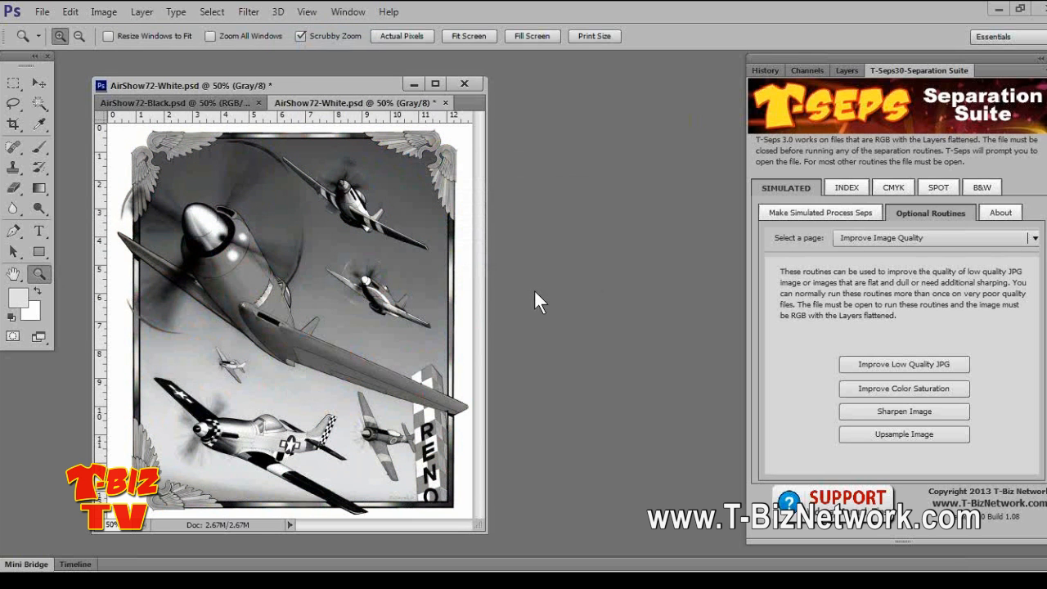
click(95, 12)
mouse_move(121, 55)
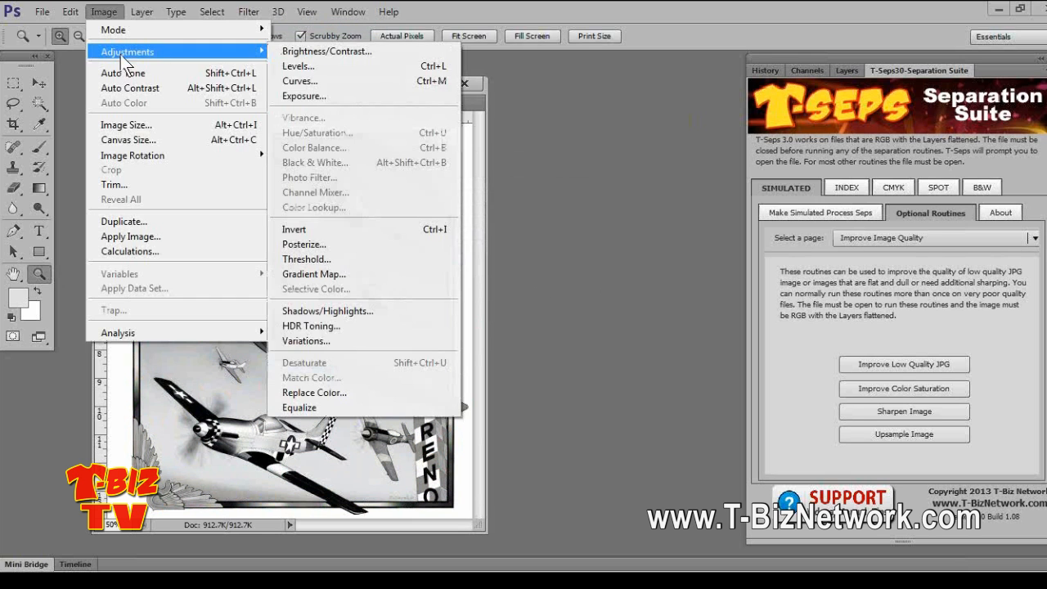
click(342, 232)
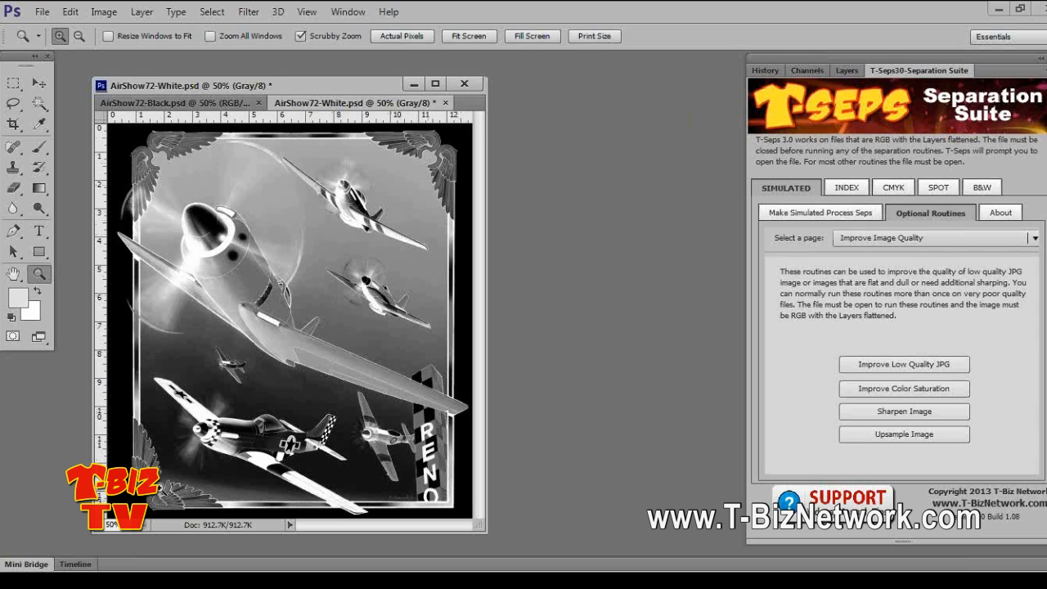
Revert AirShow72-White.psd to its Open history state and float it in its own window beside AirShow72-Black.psd
click(765, 70)
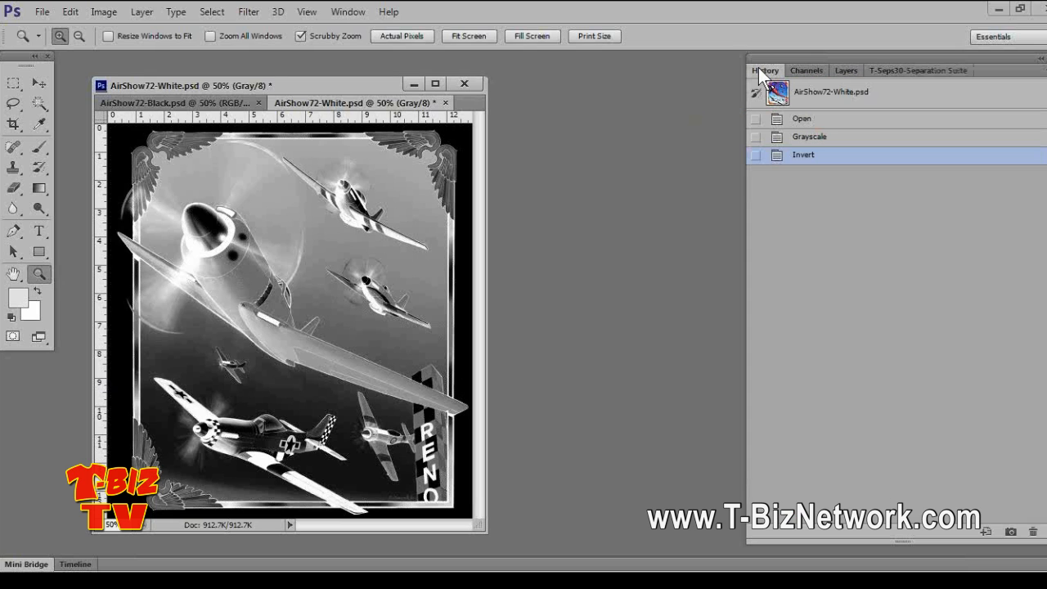
click(801, 121)
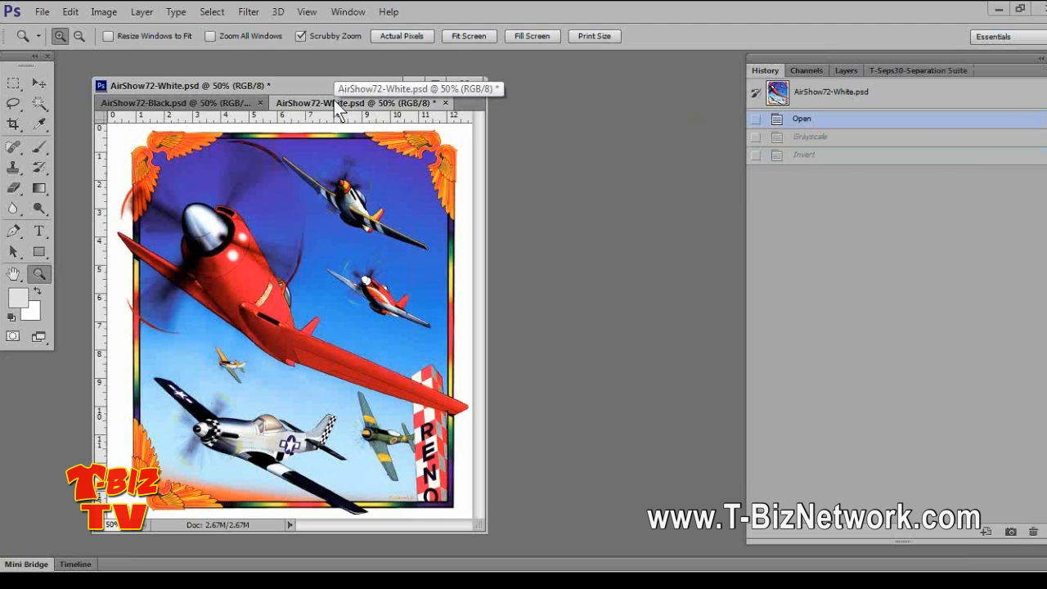
drag(360, 104, 516, 116)
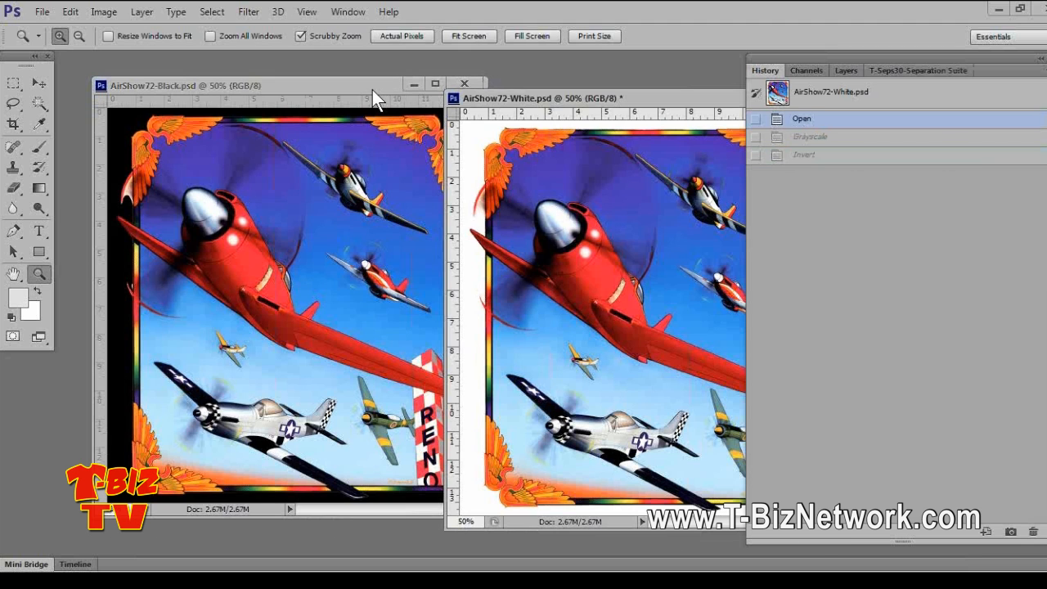
Convert AirShow72-Black.psd to grayscale and invert it to preview its underbase
click(373, 90)
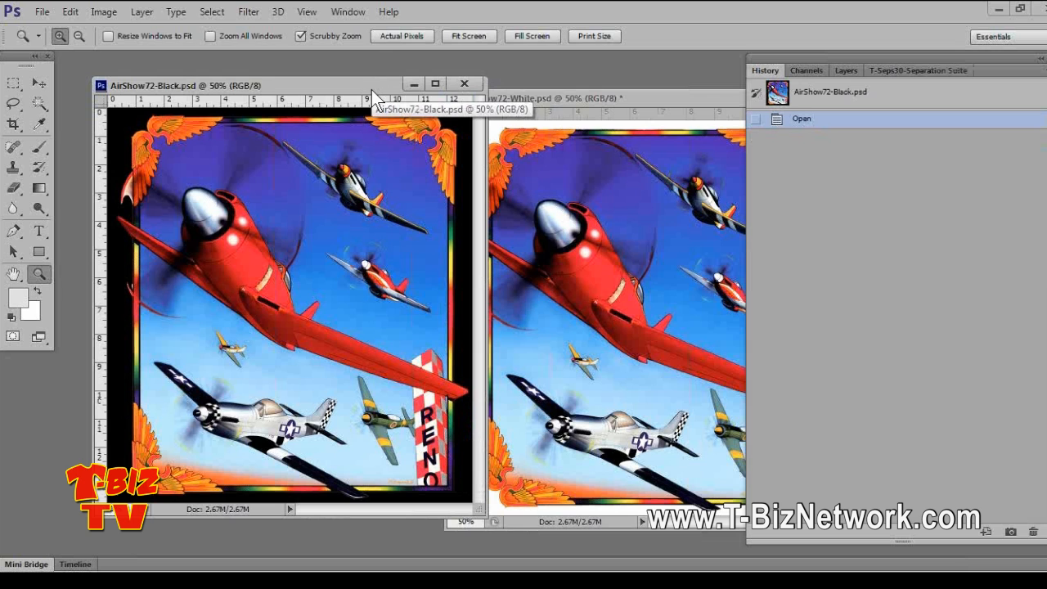
click(98, 11)
mouse_move(115, 30)
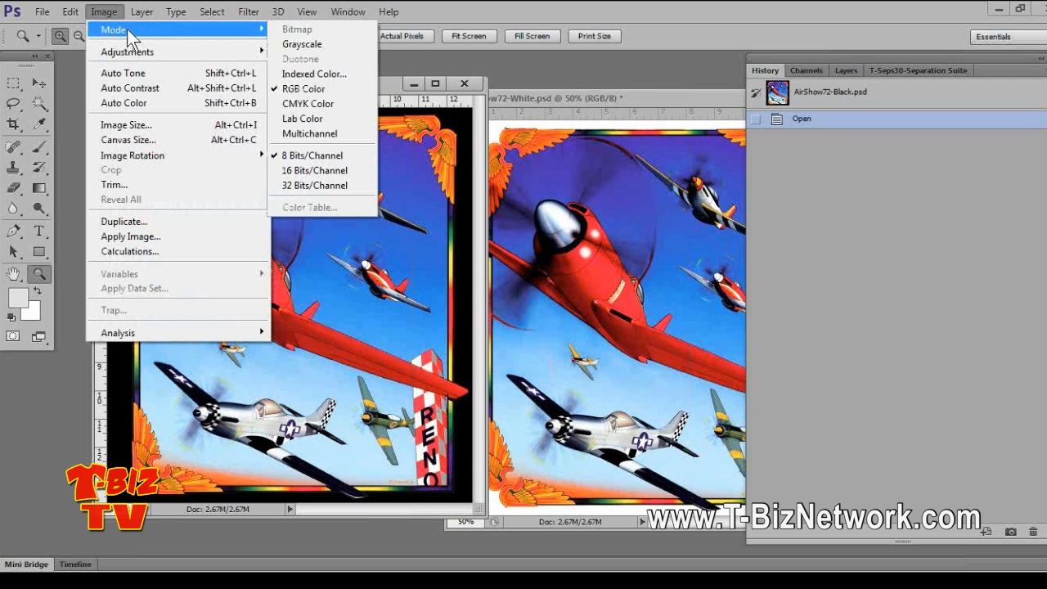
click(309, 47)
click(449, 239)
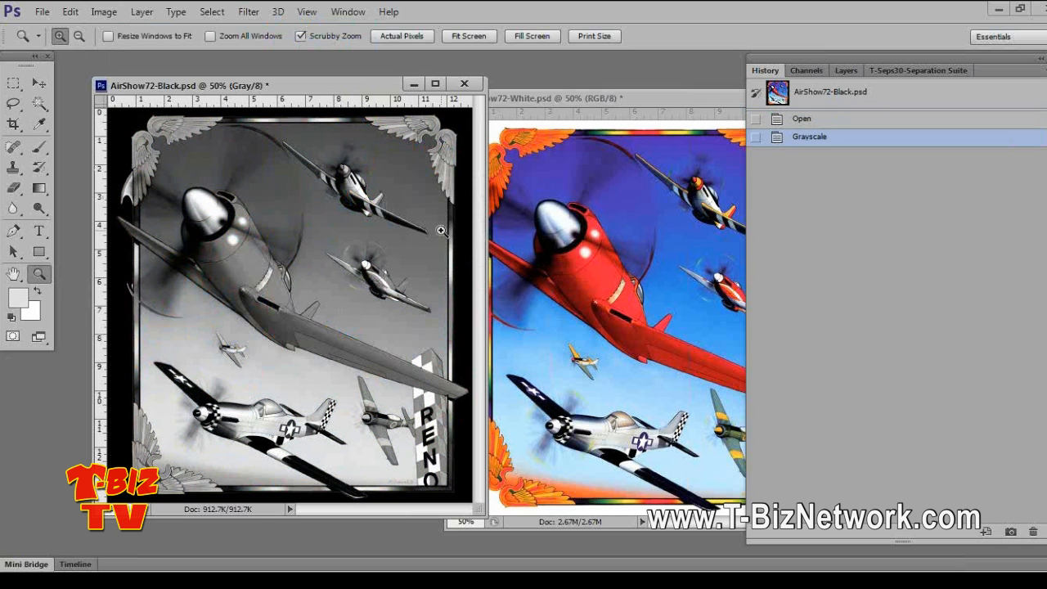
click(102, 12)
mouse_move(115, 31)
mouse_move(119, 50)
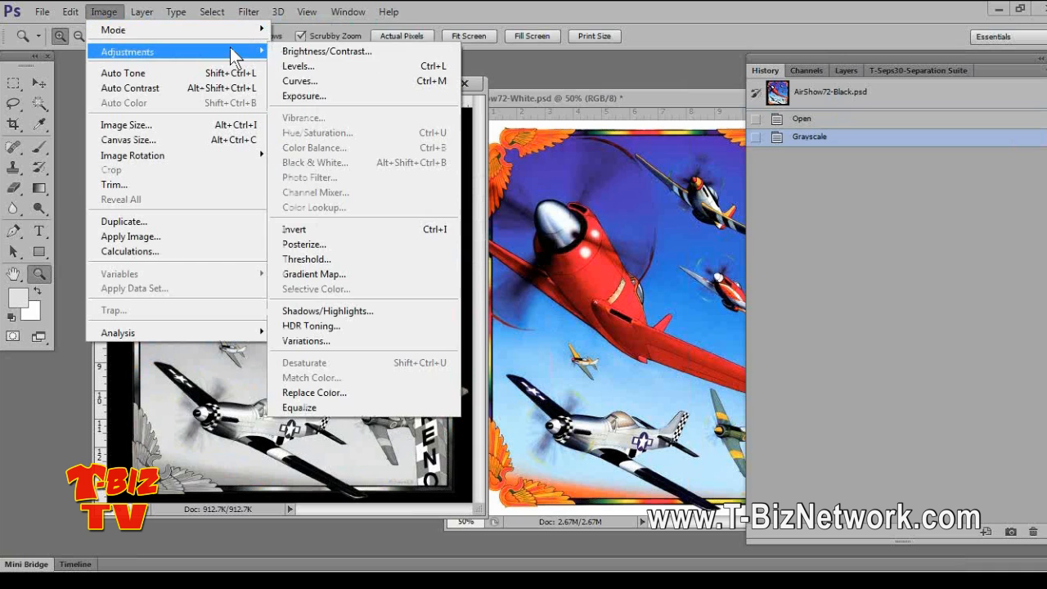
click(310, 231)
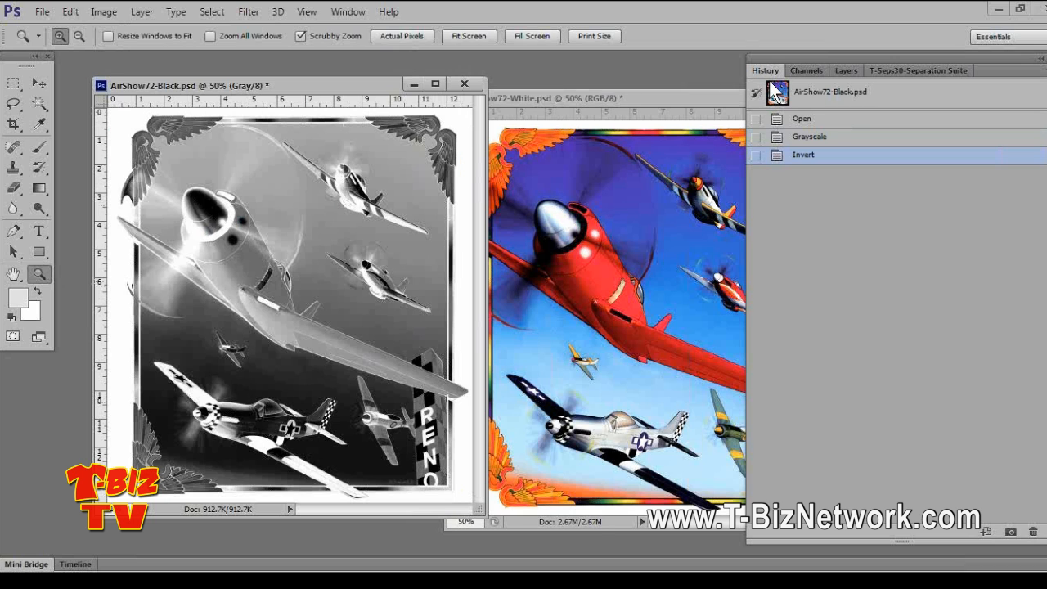
Revert AirShow72-Black.psd to its Open history state, and arrange the two AirShow72 windows so they overlap slightly
click(800, 120)
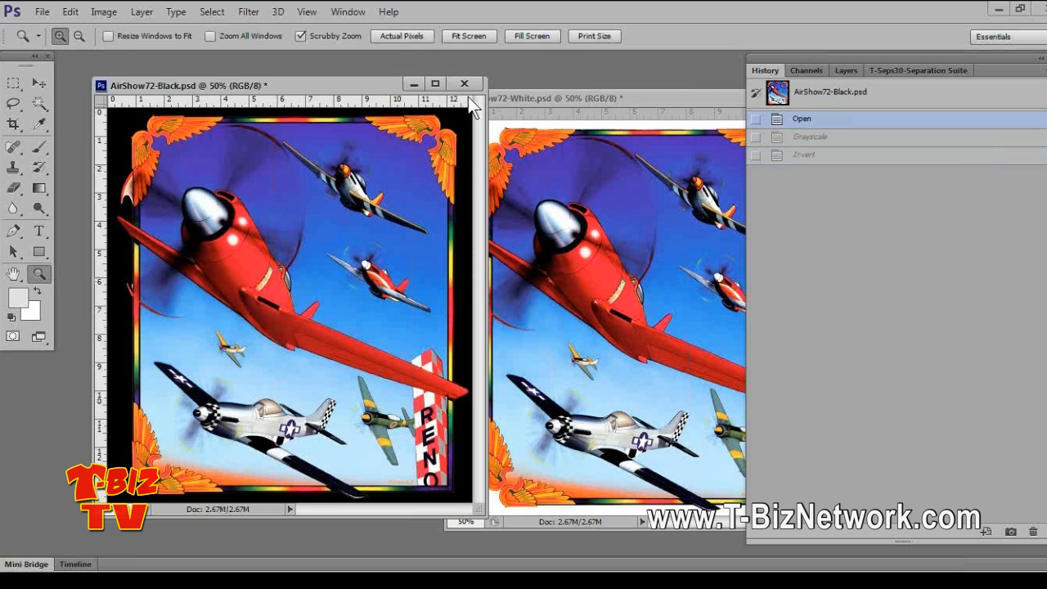
drag(368, 89, 354, 82)
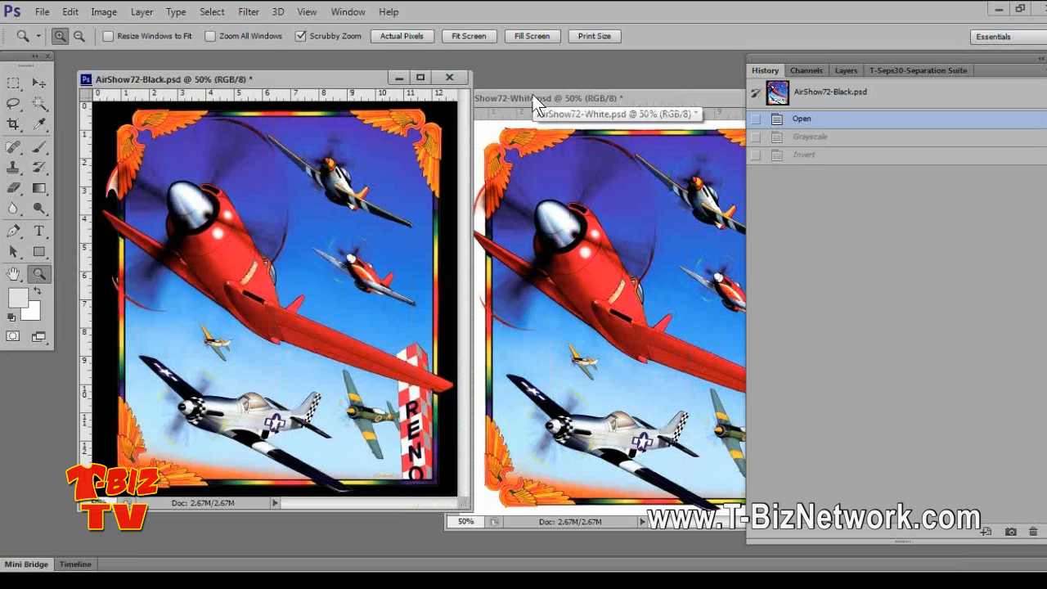
drag(532, 95, 472, 114)
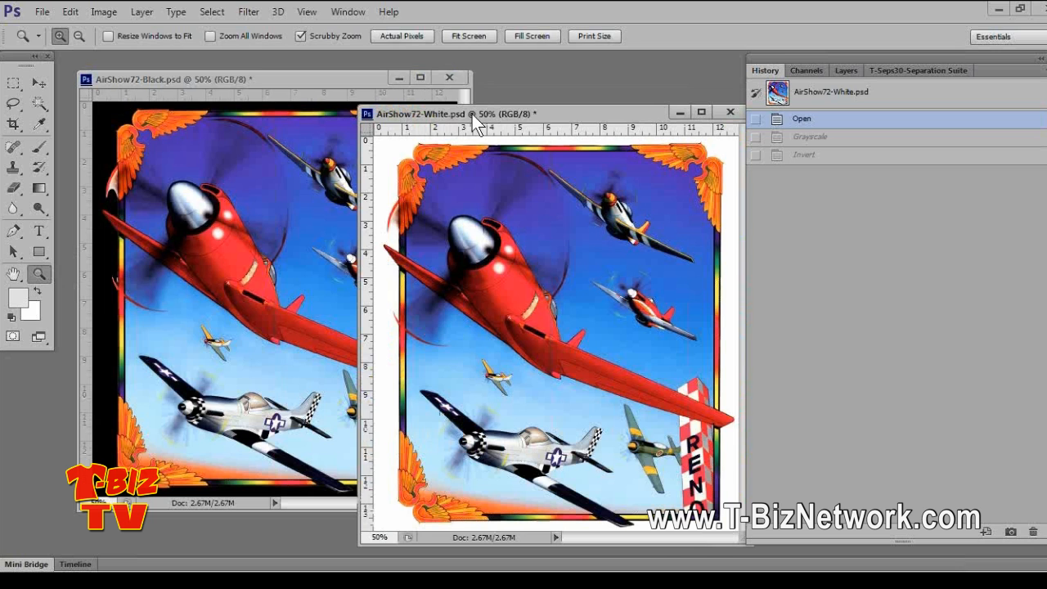
Compare the black-background and white-background AirShow72 versions by alternating between them, and regroup them as tabs in one window
click(298, 80)
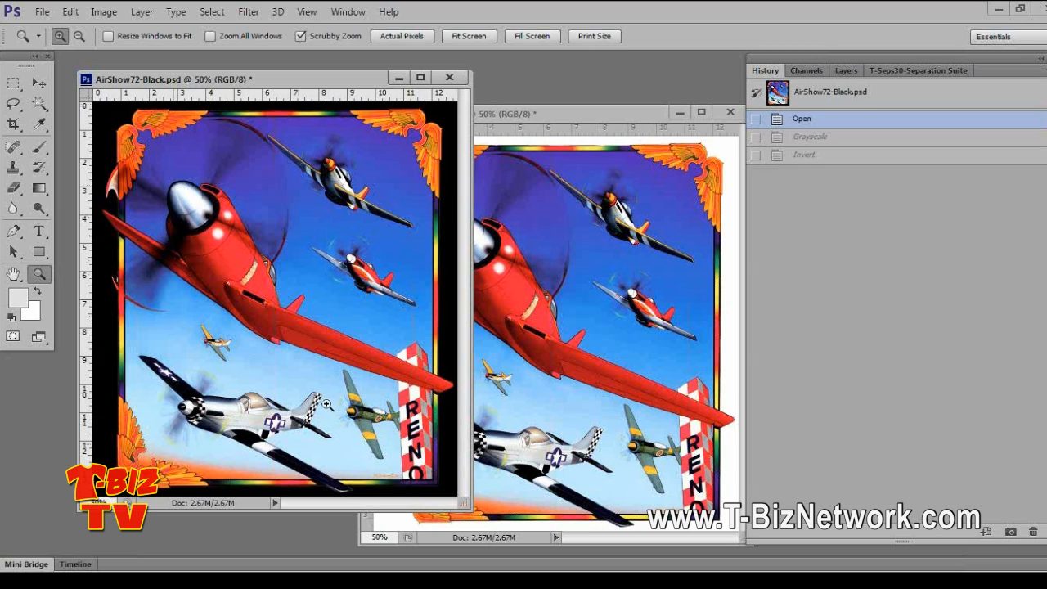
click(559, 114)
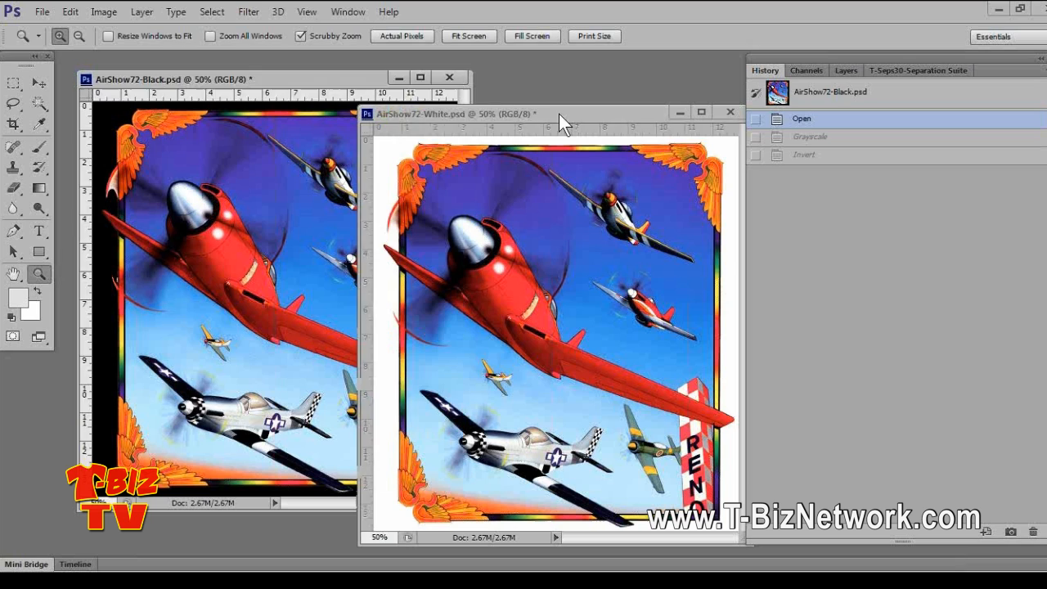
click(304, 76)
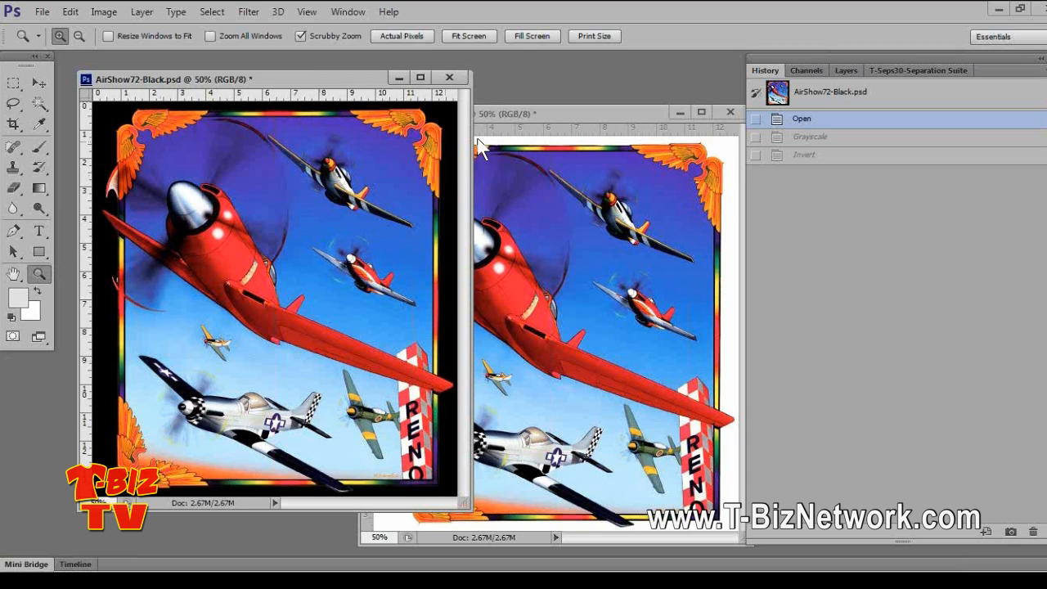
click(573, 112)
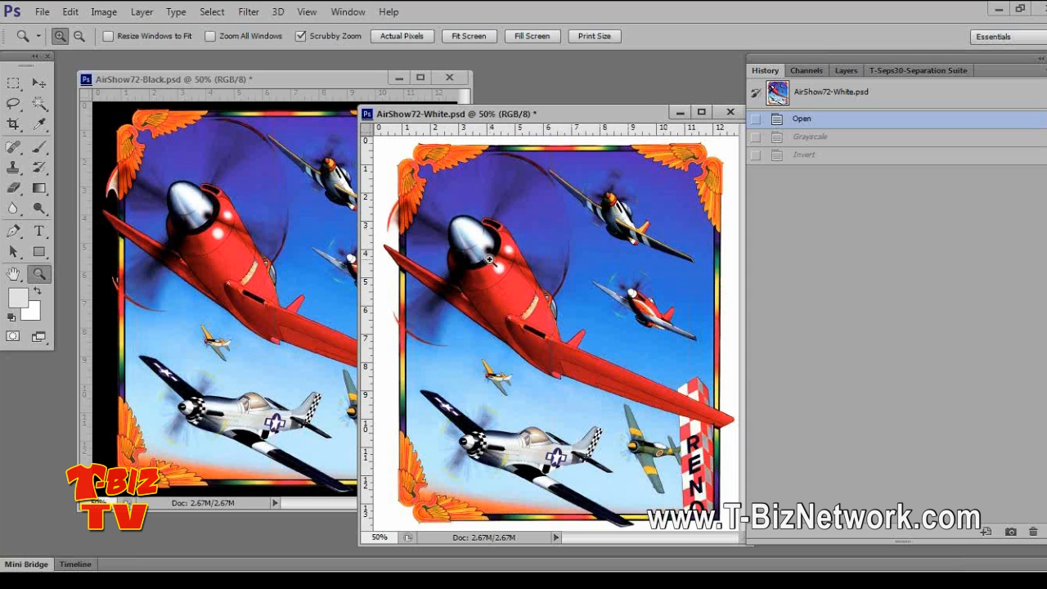
click(330, 81)
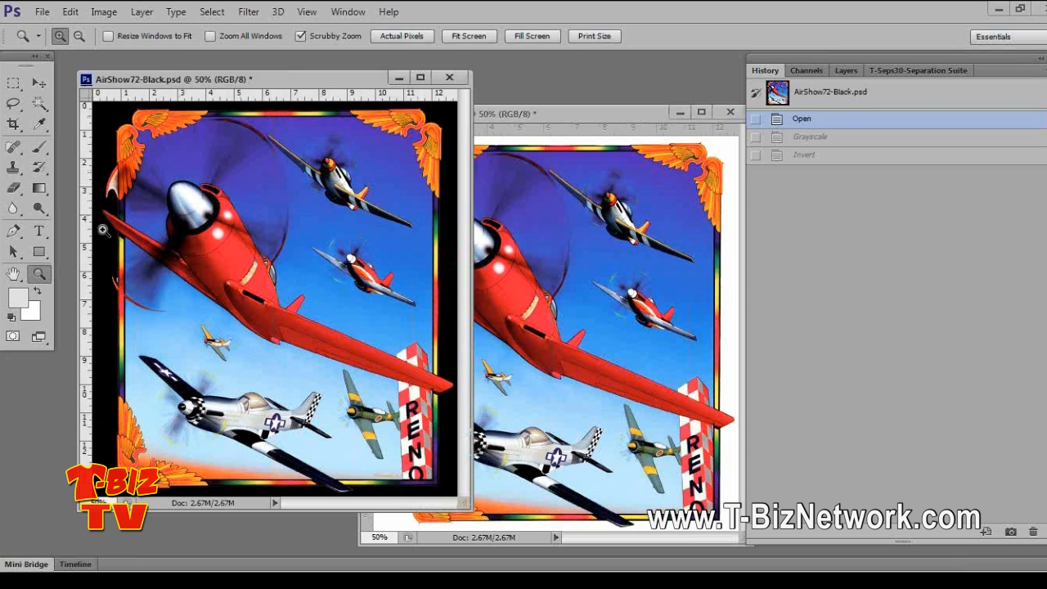
click(534, 112)
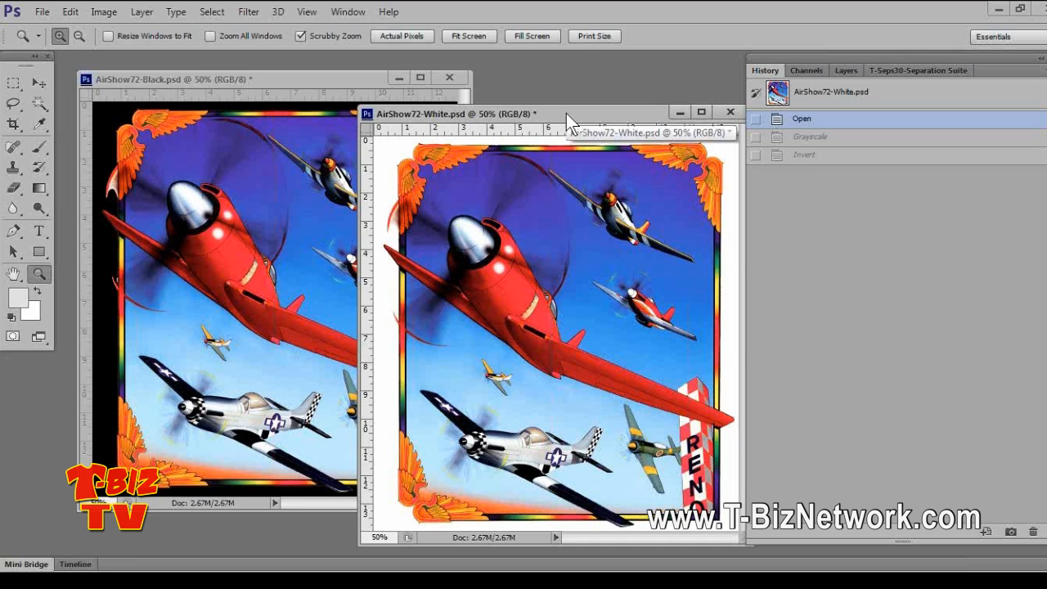
drag(524, 114, 376, 99)
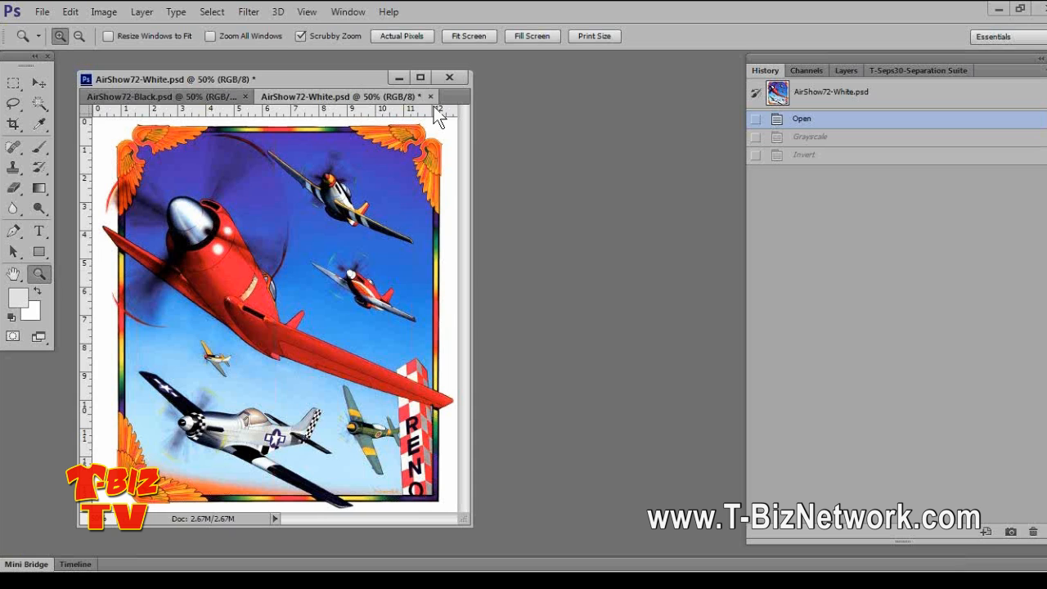
Select the white background of AirShow72-White.psd with the Magic Wand, fill it with black, and deselect
click(36, 99)
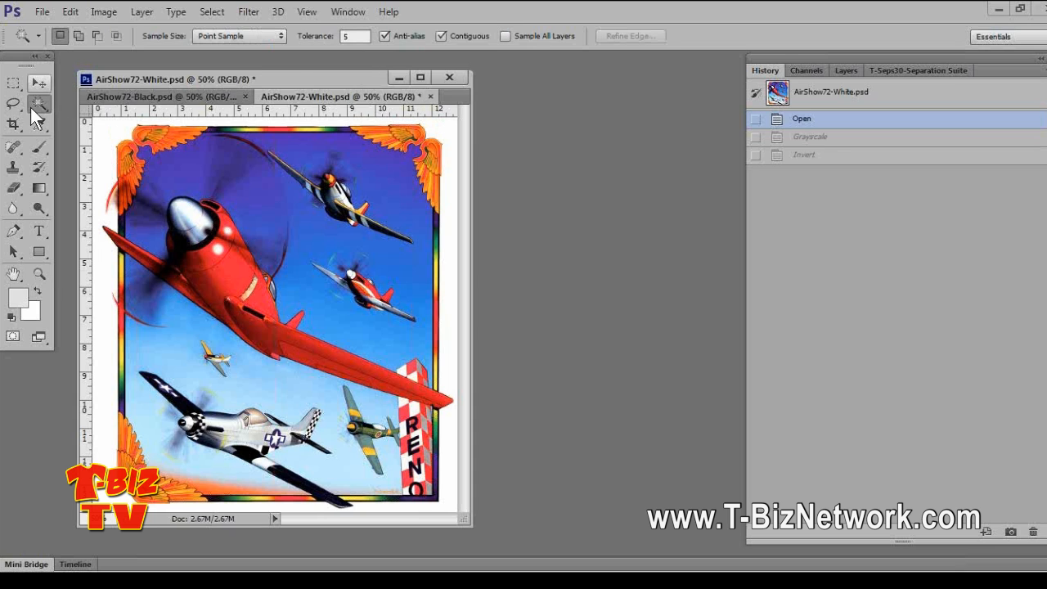
click(106, 140)
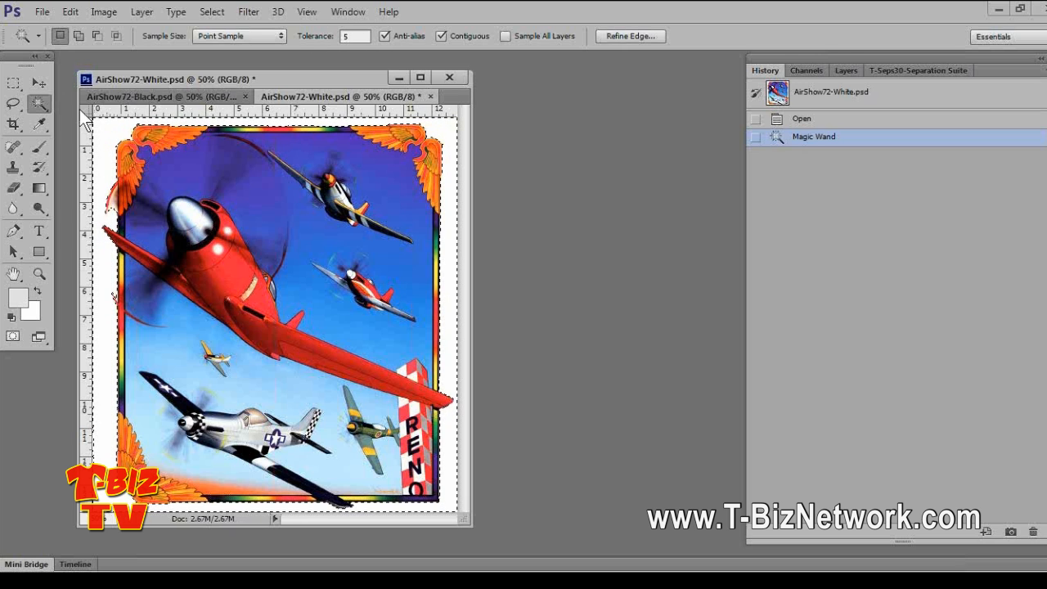
click(70, 13)
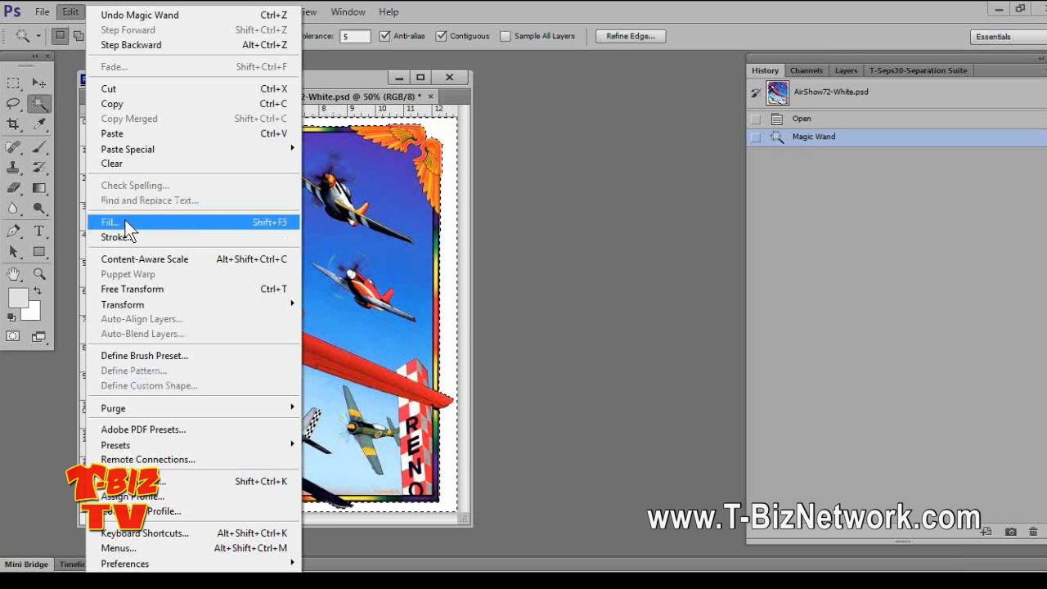
click(125, 219)
click(519, 176)
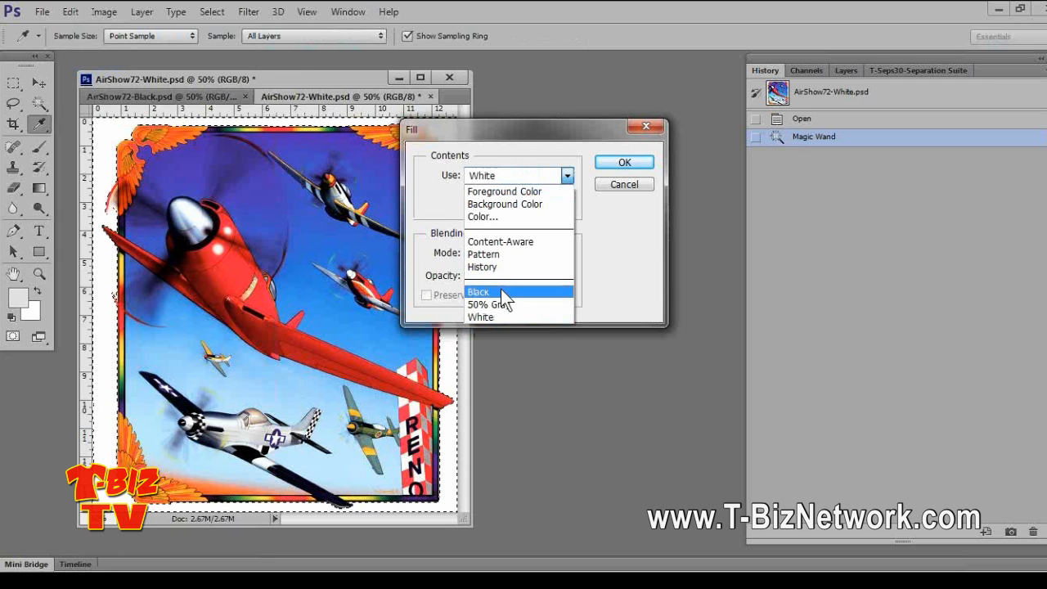
click(500, 291)
click(626, 163)
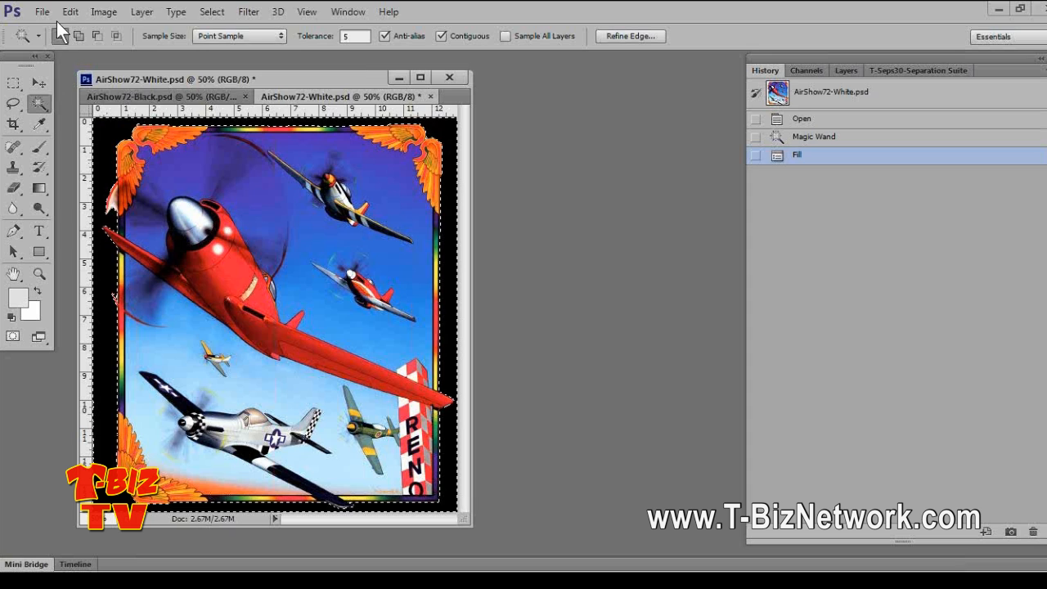
click(202, 12)
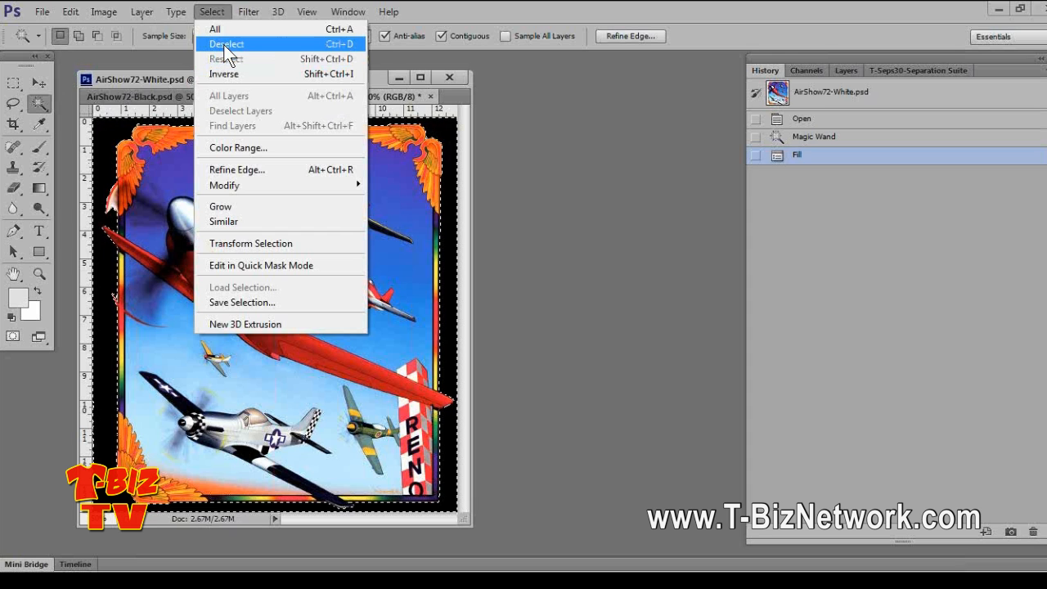
click(226, 46)
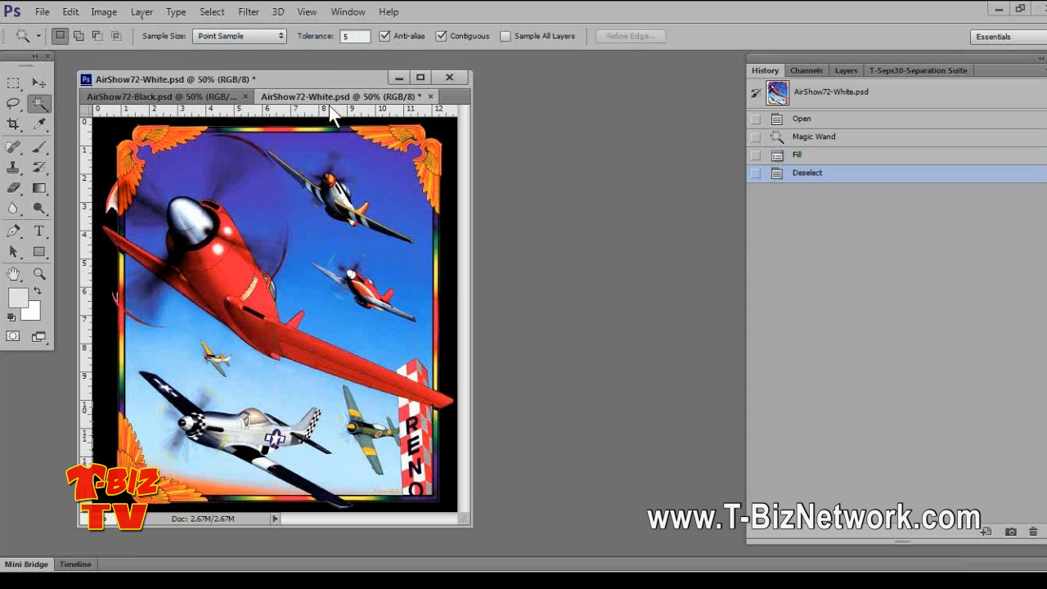
Float AirShow72-White.psd over AirShow72-Black.psd to compare them, and close both files without saving
drag(334, 97, 582, 98)
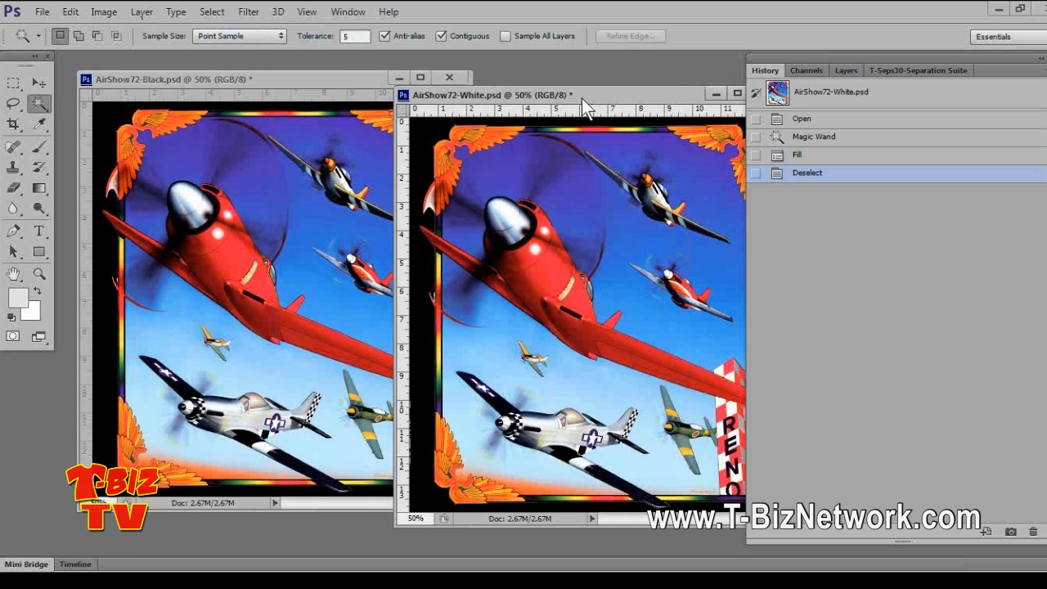
drag(672, 94, 557, 102)
click(648, 101)
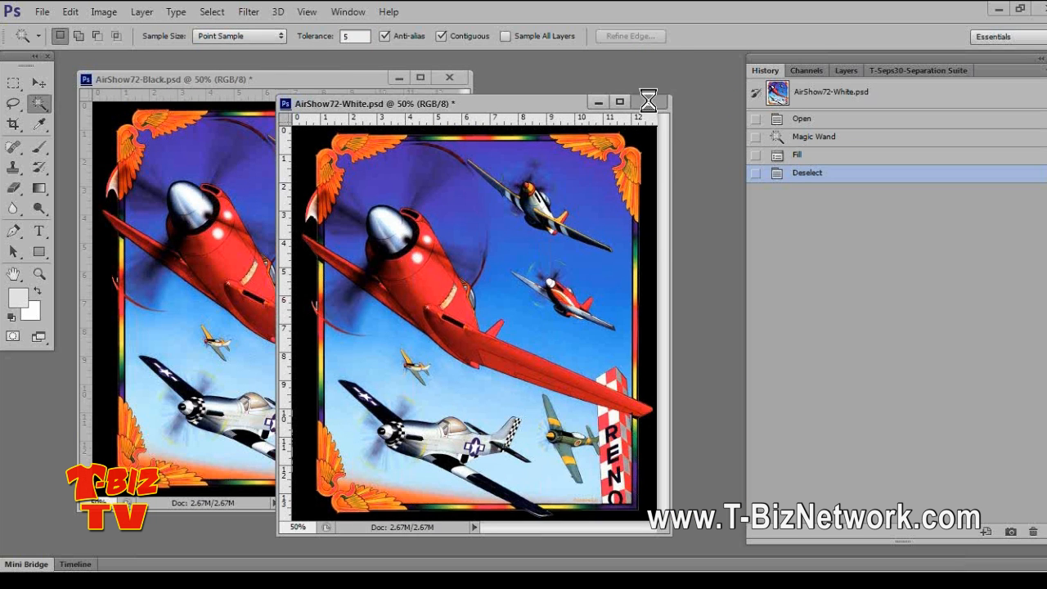
click(534, 225)
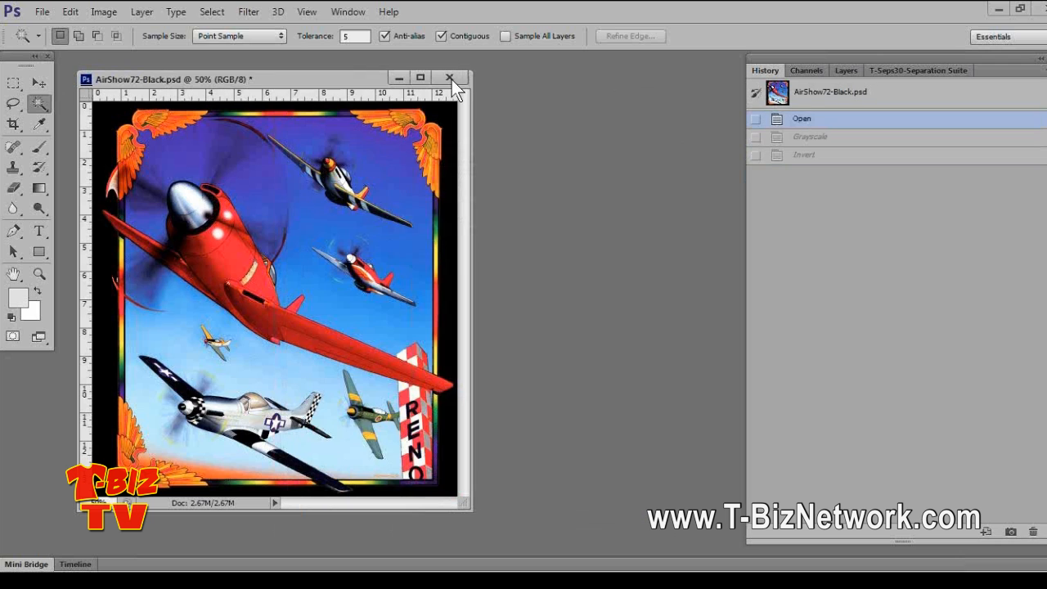
click(450, 79)
click(530, 227)
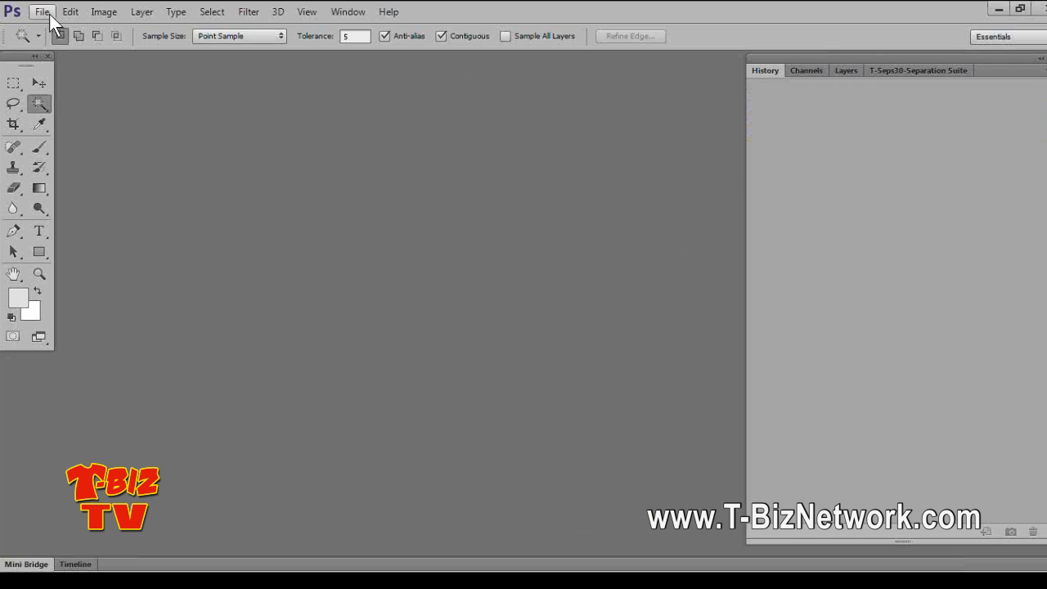
Open the SamplePDF-Original PDF from the parent folder, importing it at 400 pixels/inch with anti-aliasing off
click(47, 13)
click(59, 45)
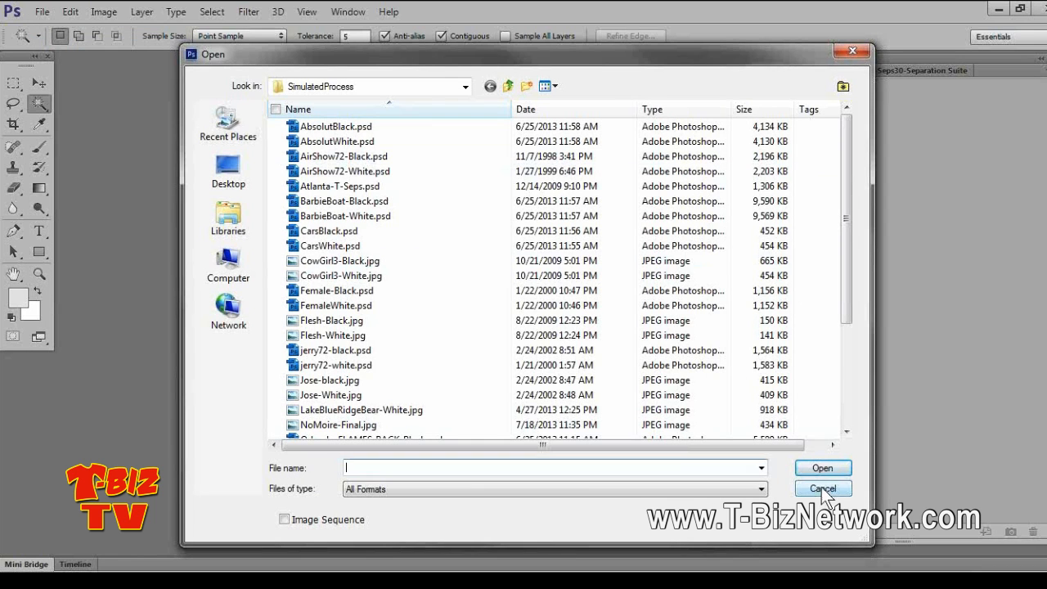
click(507, 86)
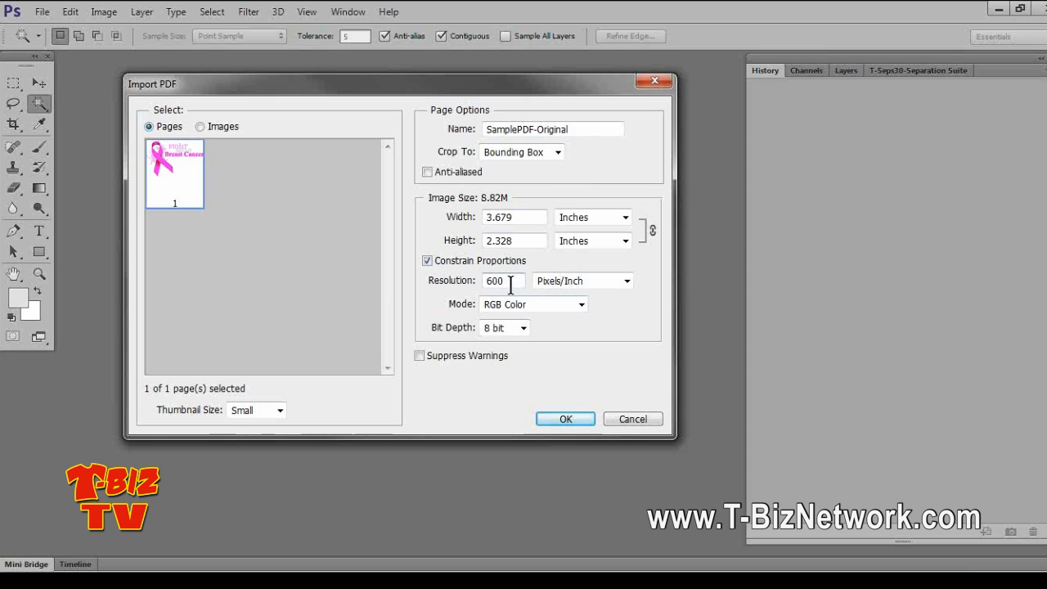
drag(510, 281, 325, 257)
text(72)
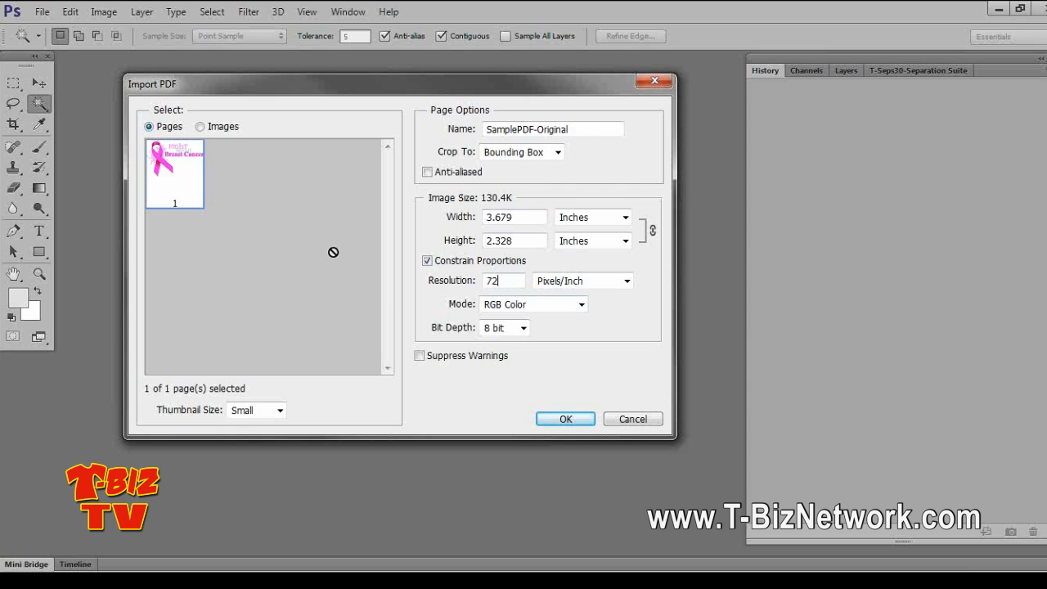
click(440, 173)
click(431, 174)
drag(509, 281, 393, 280)
text(400)
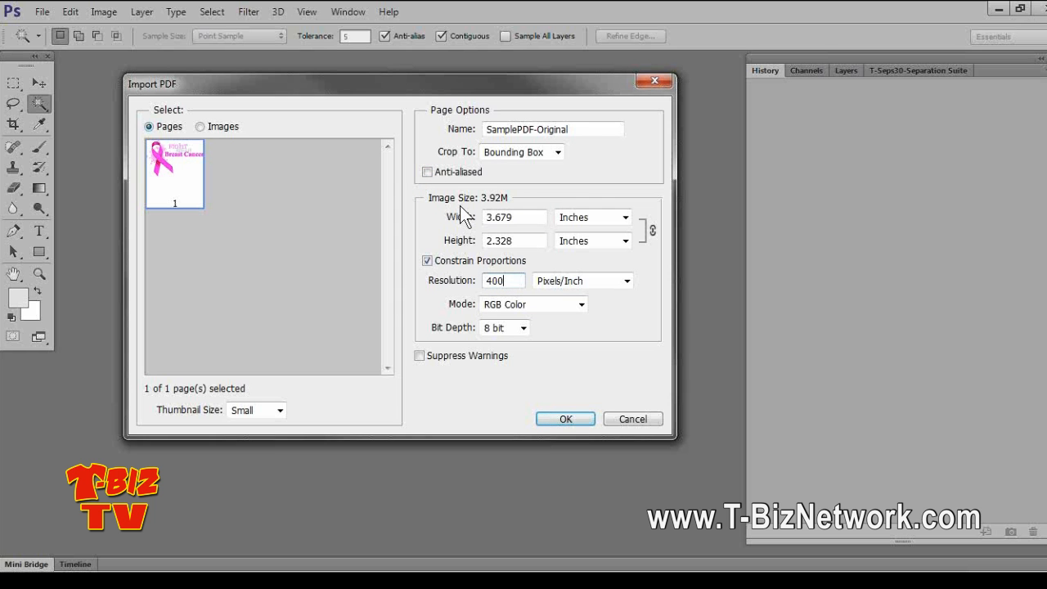
click(566, 419)
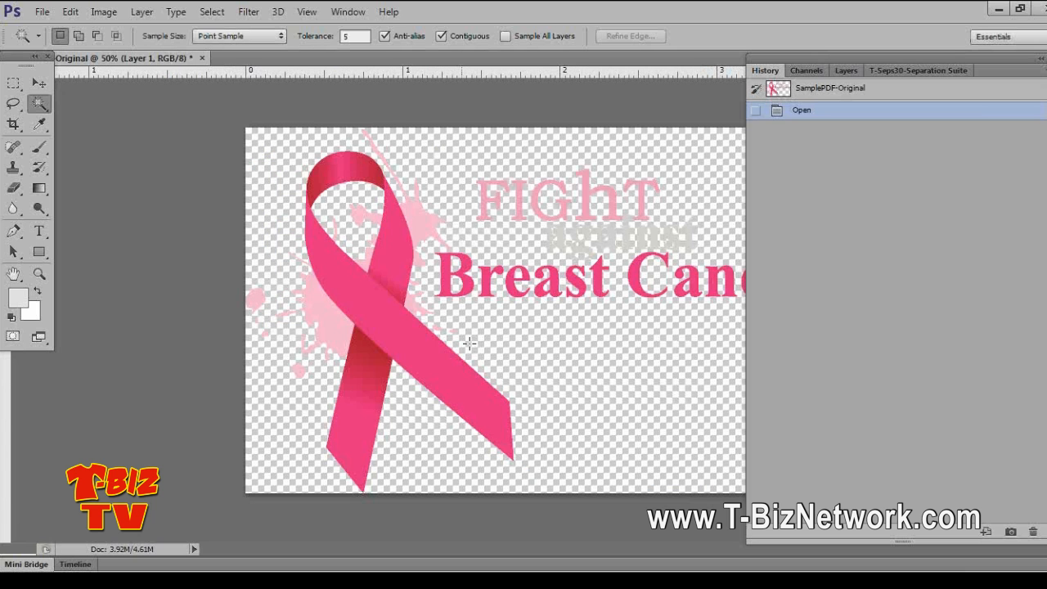
Float SamplePDF-Original in its own window, and add two blank layers beneath the ribbon artwork layer
drag(175, 62, 190, 70)
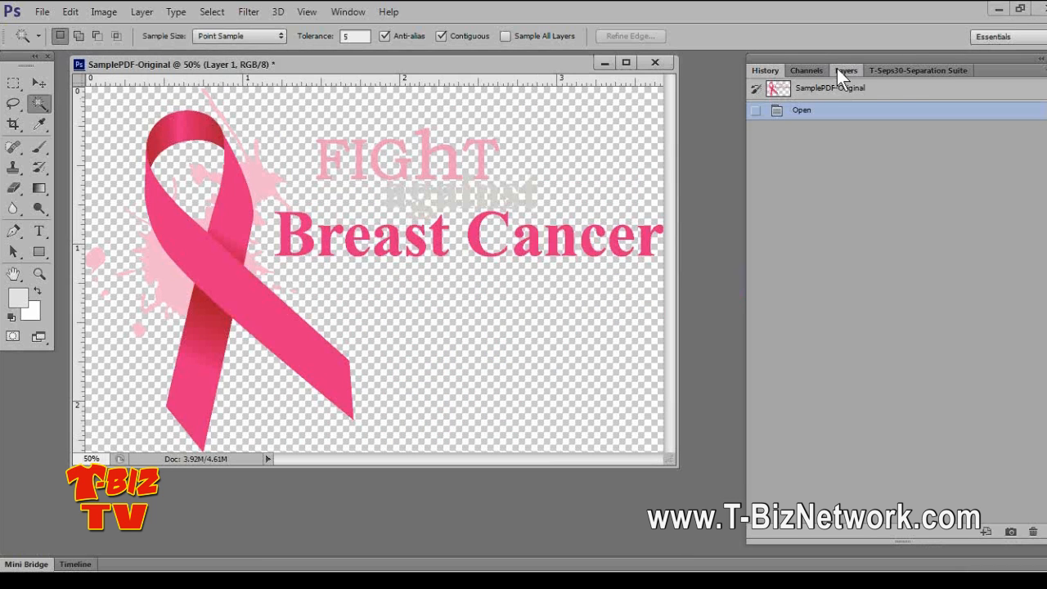
click(837, 70)
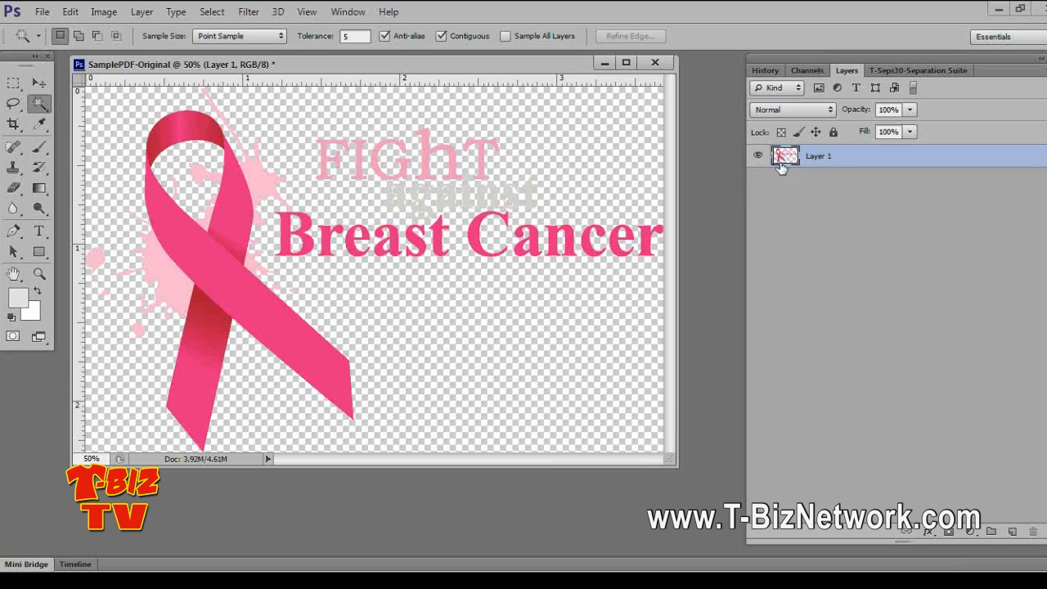
click(1042, 72)
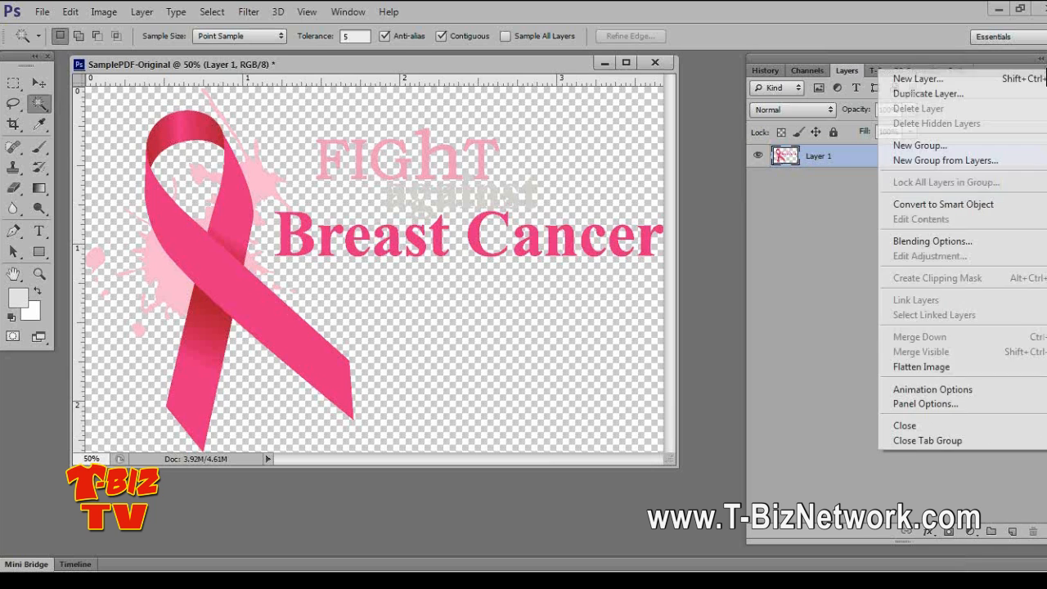
click(1006, 80)
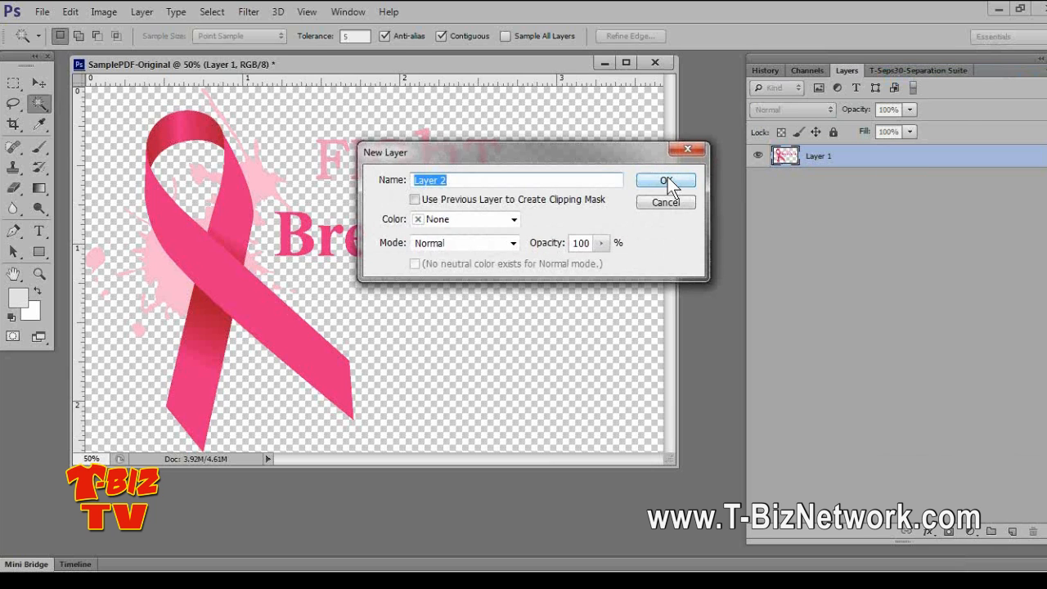
click(666, 180)
click(1042, 71)
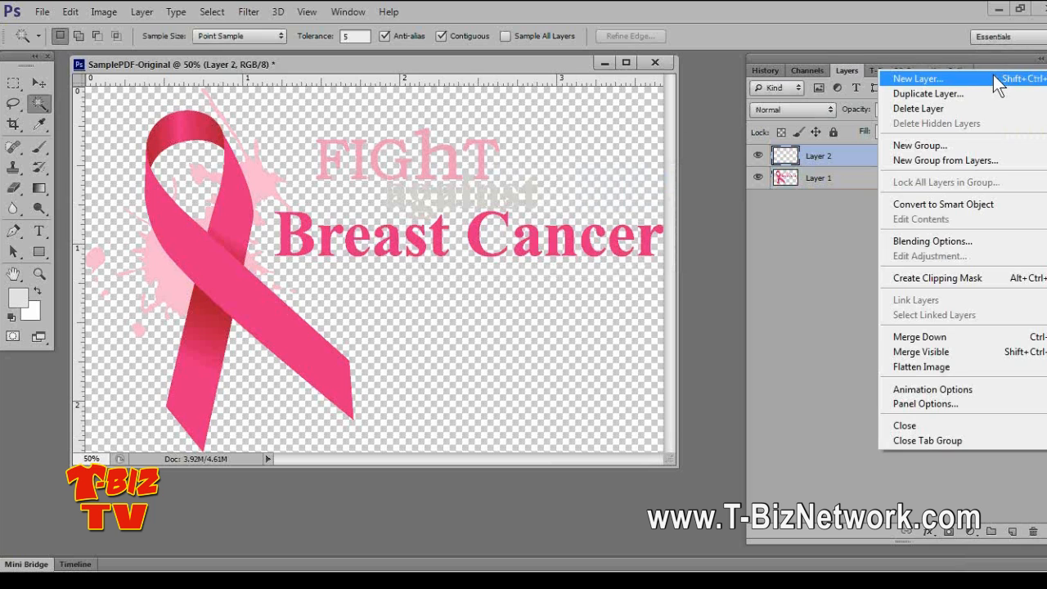
click(992, 75)
click(678, 182)
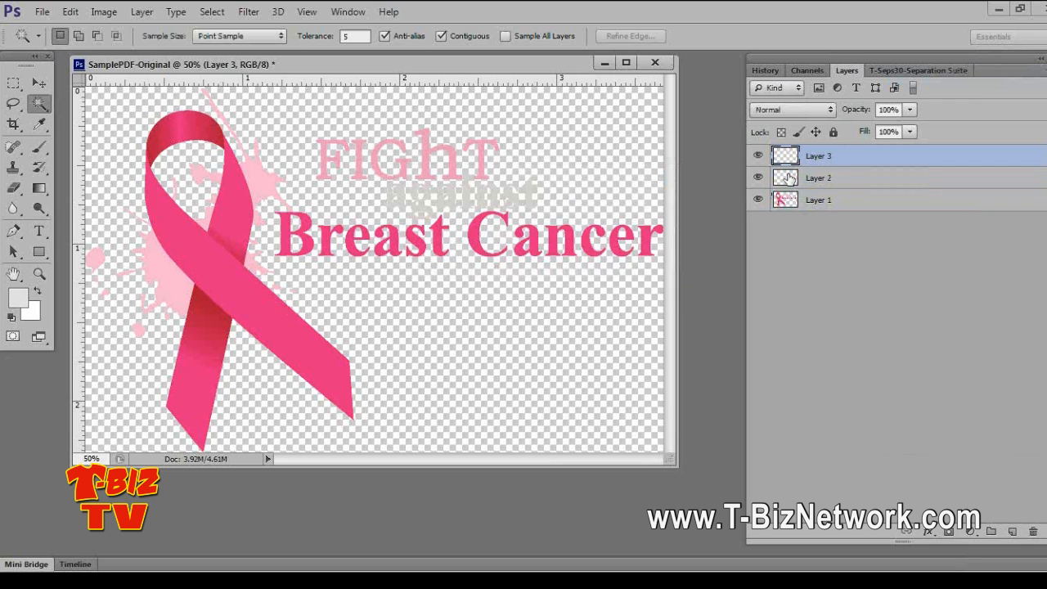
drag(789, 161, 790, 154)
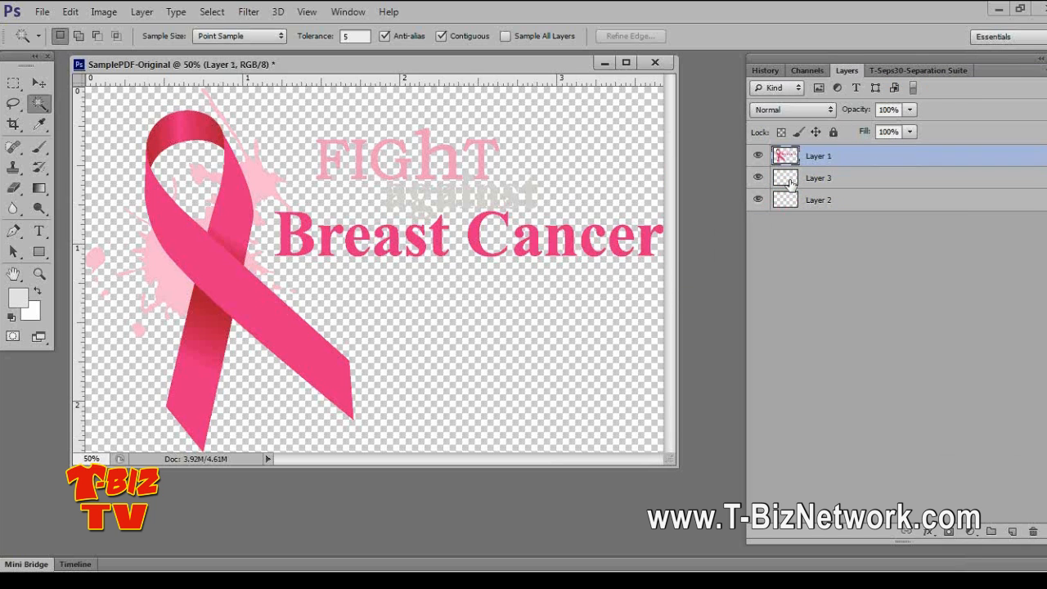
Fill Layer 3, directly below the ribbon artwork, with black at 100% opacity
click(790, 182)
click(70, 11)
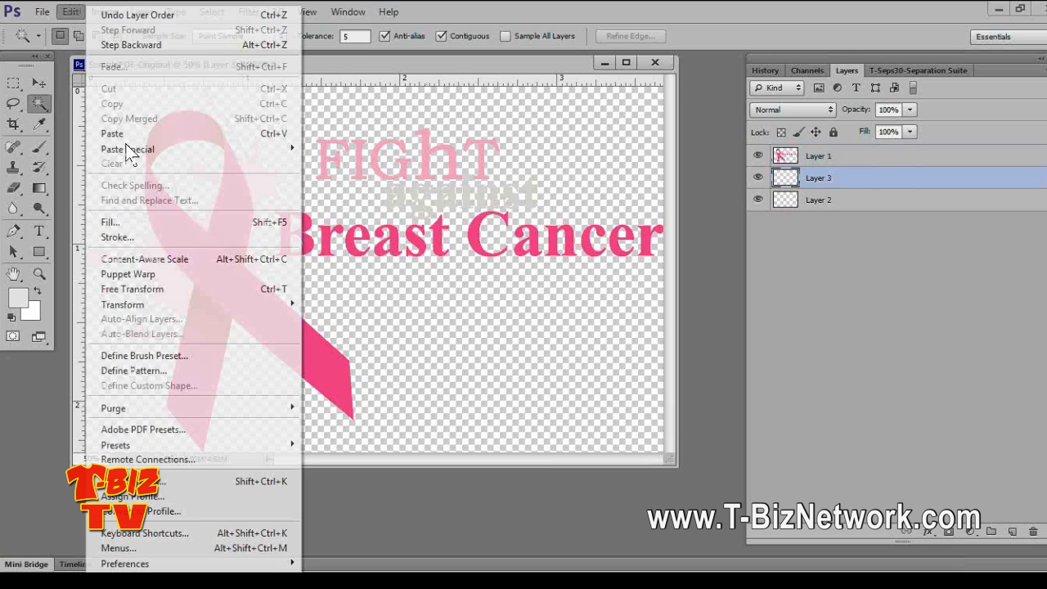
click(133, 223)
click(624, 161)
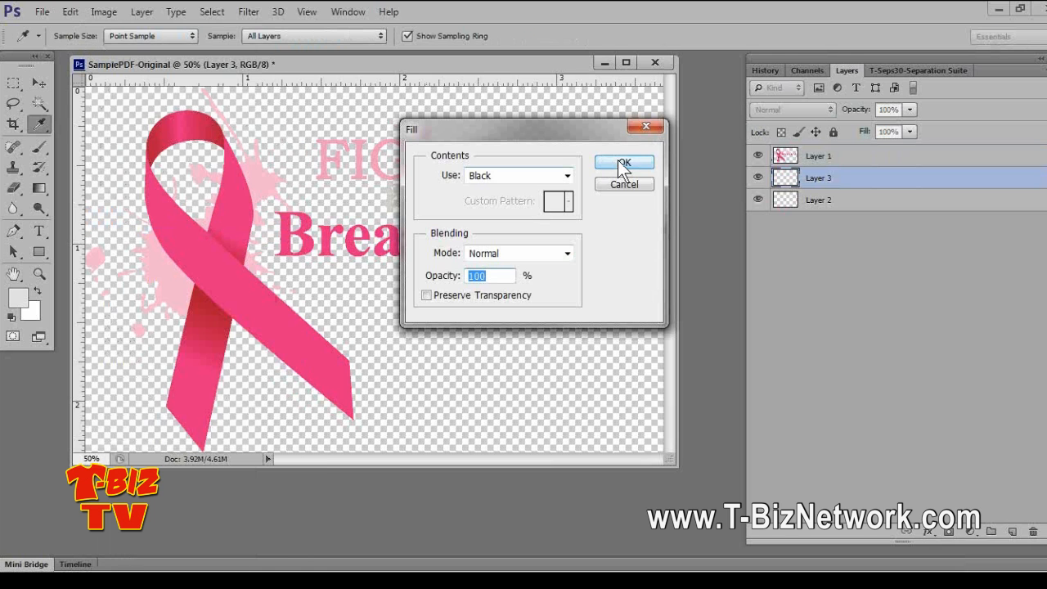
Fill the bottom layer, Layer 2, with white
click(785, 199)
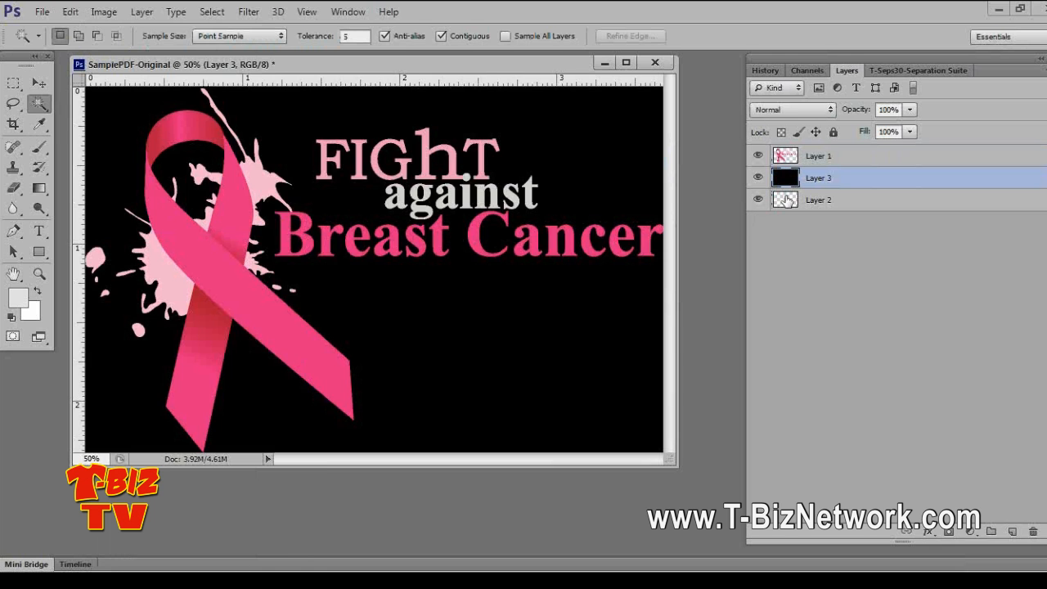
click(76, 13)
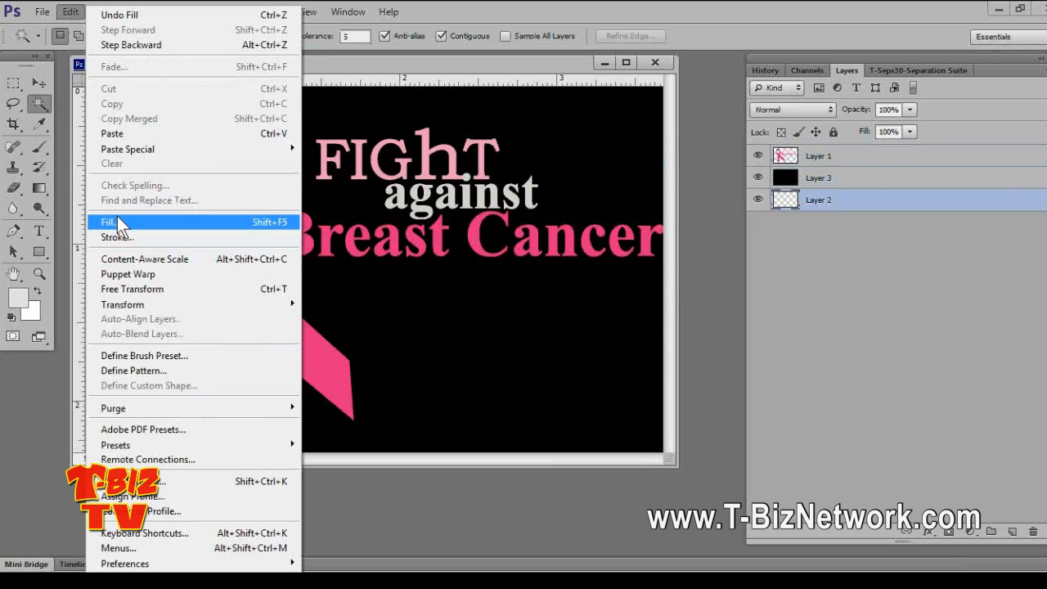
click(116, 216)
click(527, 174)
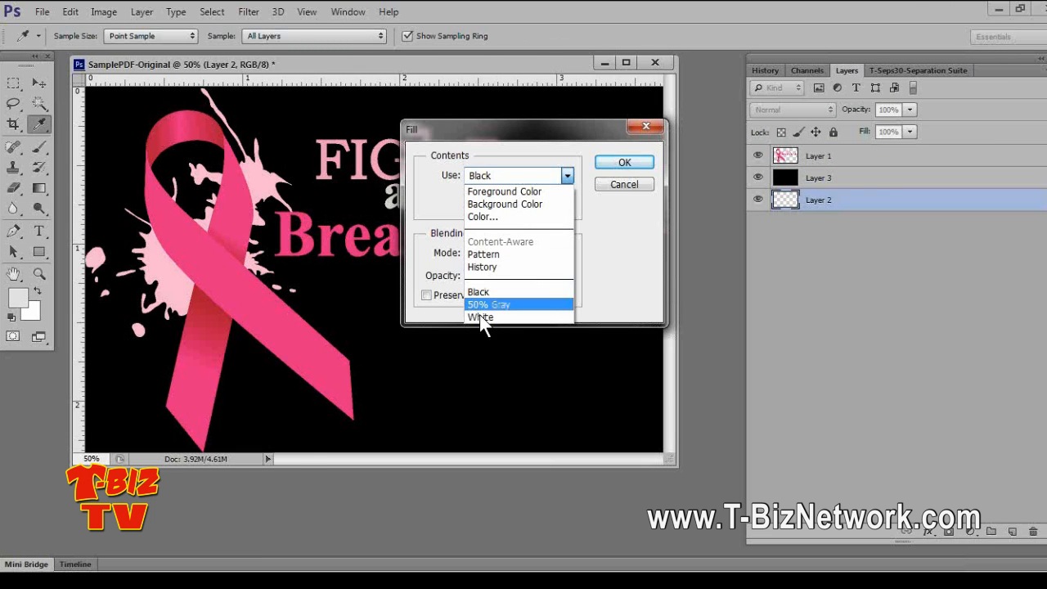
click(484, 315)
click(620, 162)
key(w)
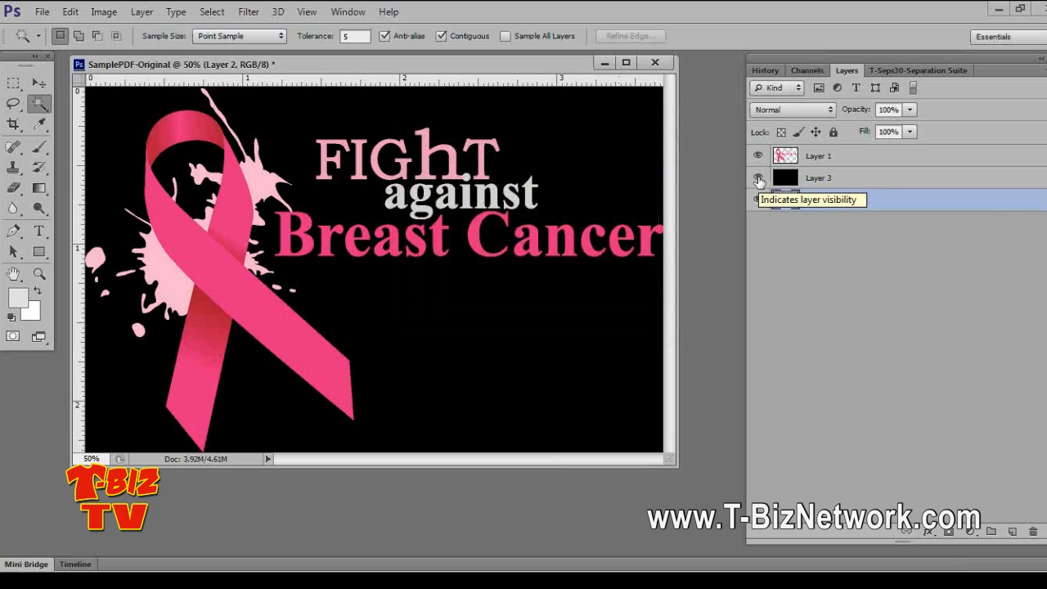
Duplicate the SamplePDF-Original document and flatten the copy into a single black-background image
click(104, 12)
click(131, 219)
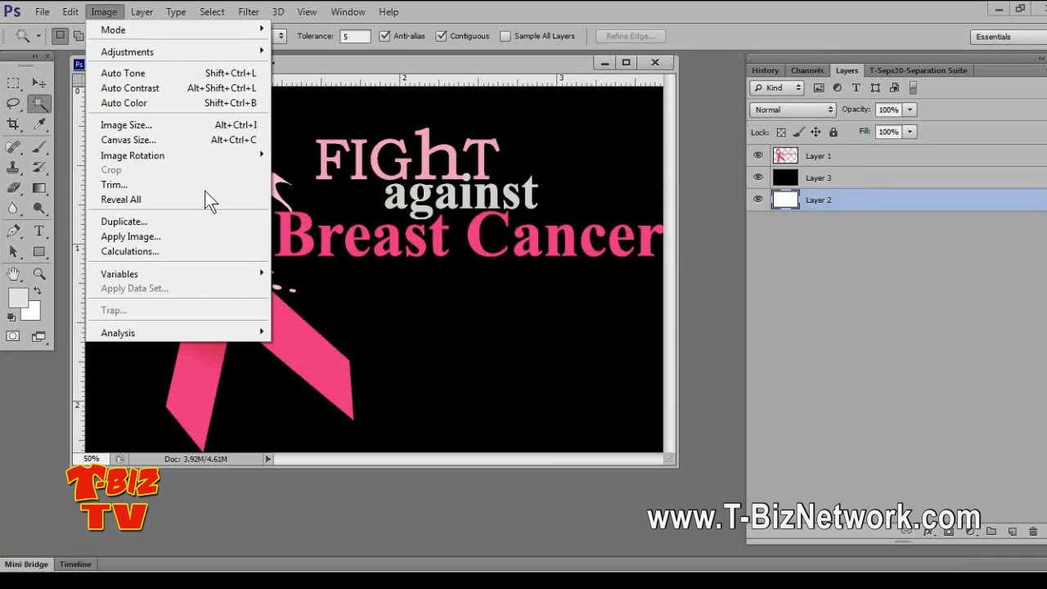
click(648, 196)
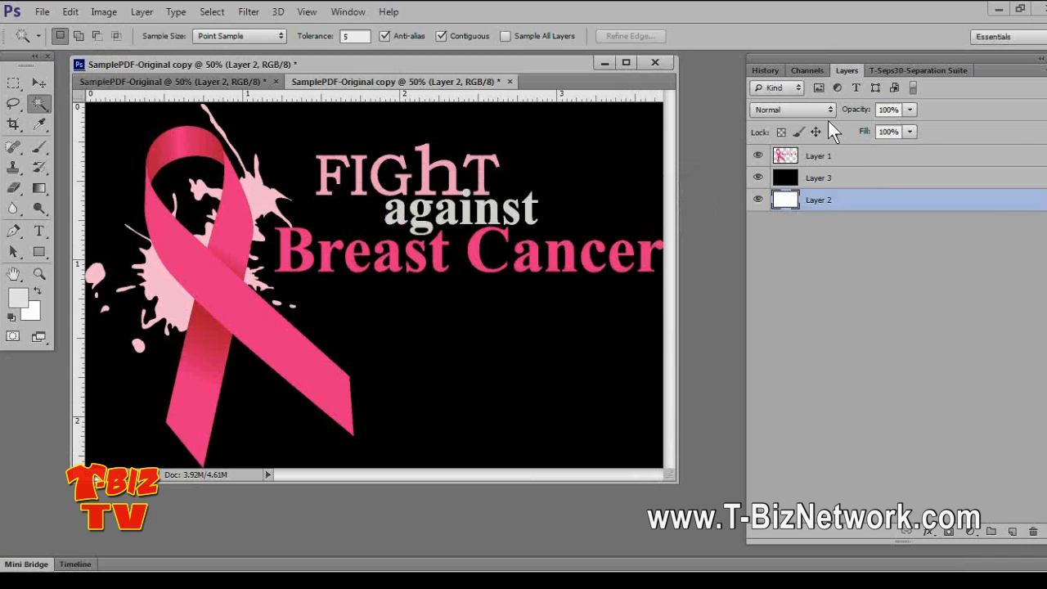
click(1040, 58)
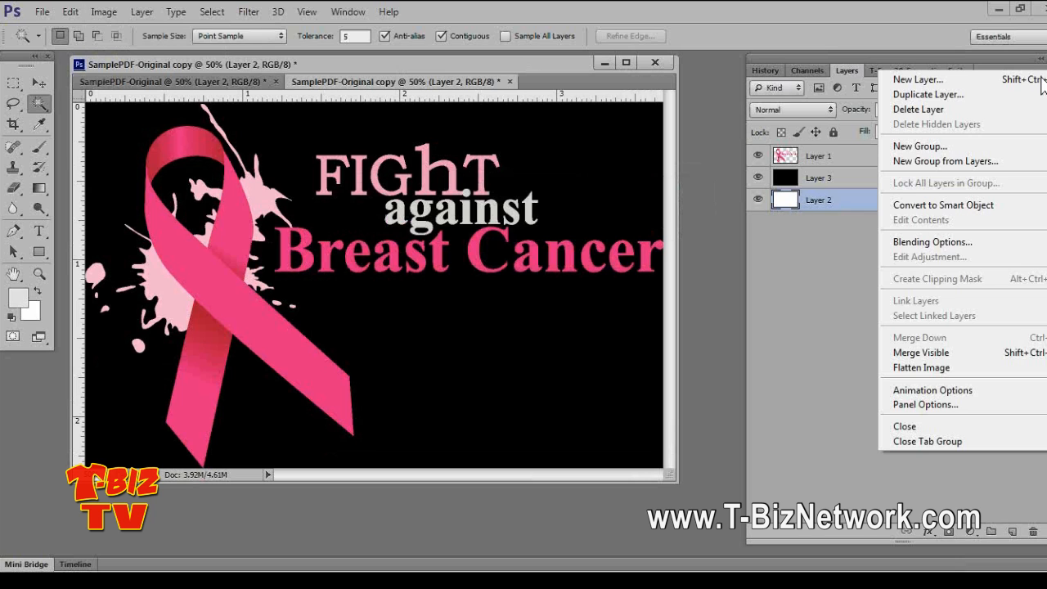
click(946, 366)
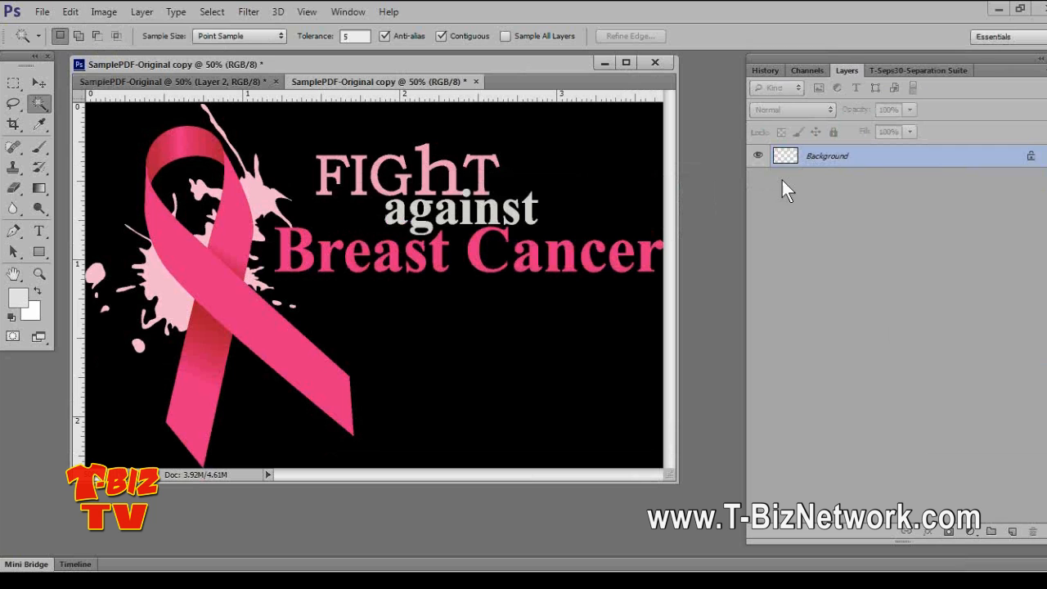
Float the flattened copy in its own window and return to the layered SamplePDF-Original document
drag(396, 80, 406, 192)
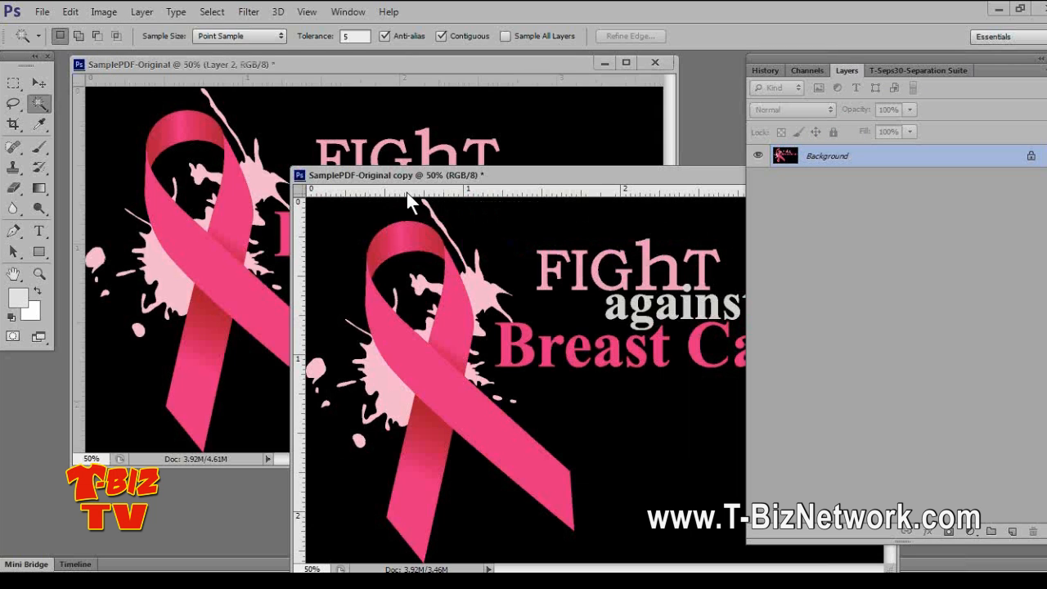
click(456, 59)
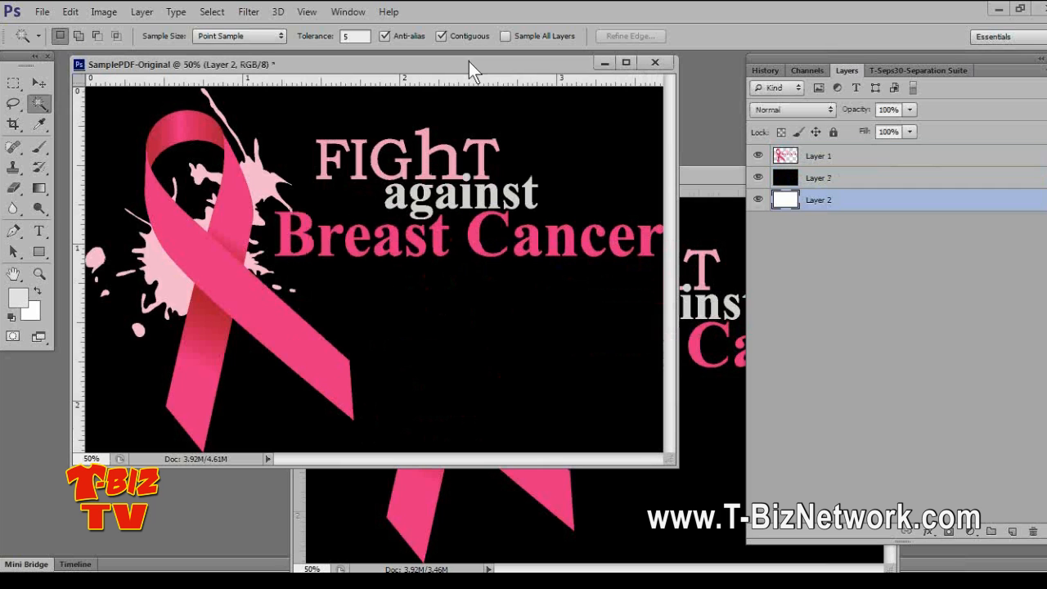
Hide the black Layer 3, flatten SamplePDF-Original into a white-background image, and move its window to reveal the black version
click(757, 178)
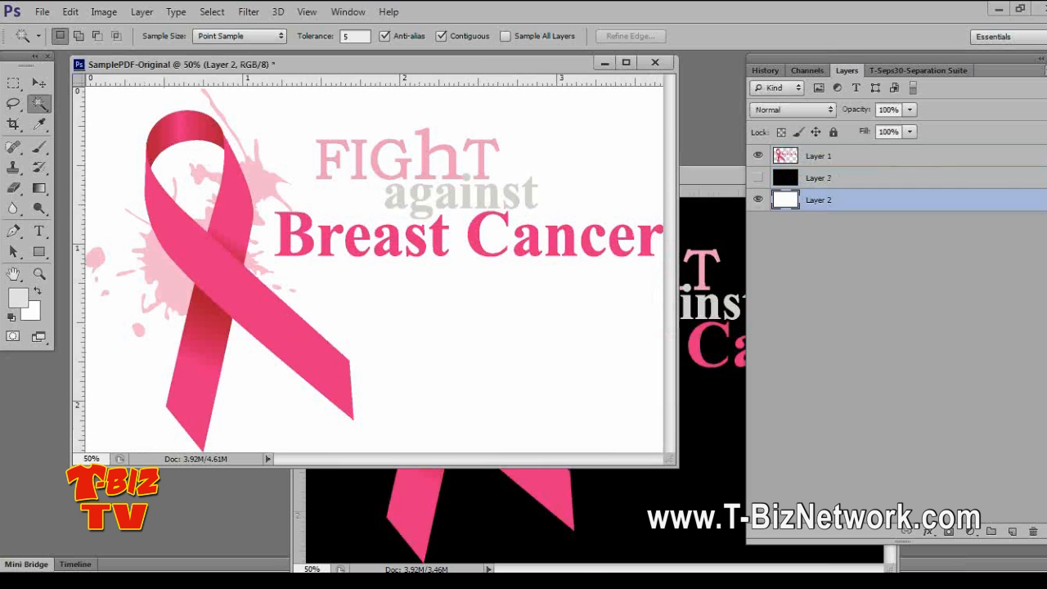
click(1040, 58)
click(953, 364)
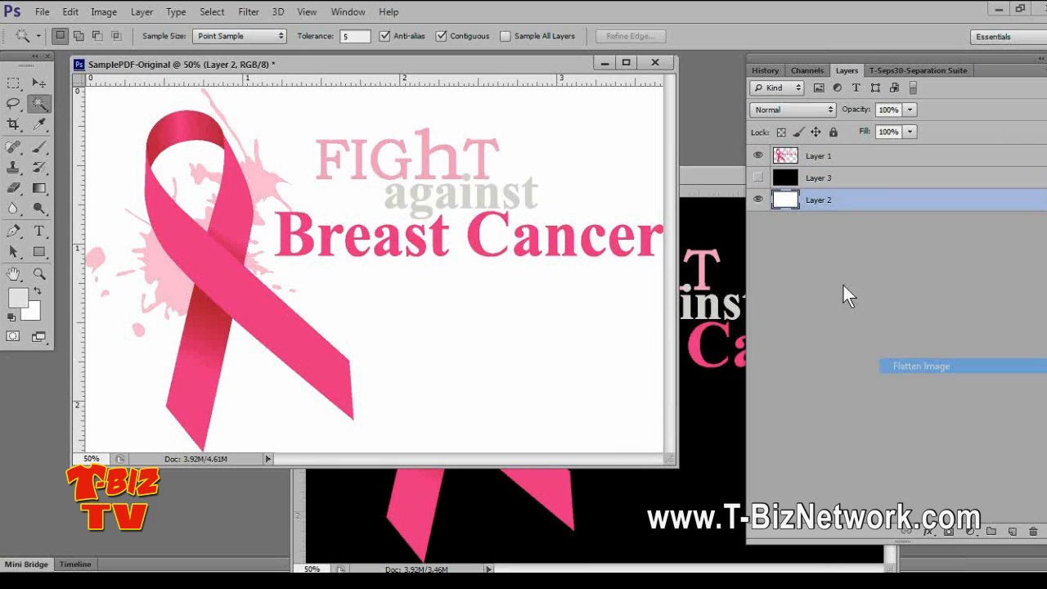
click(463, 226)
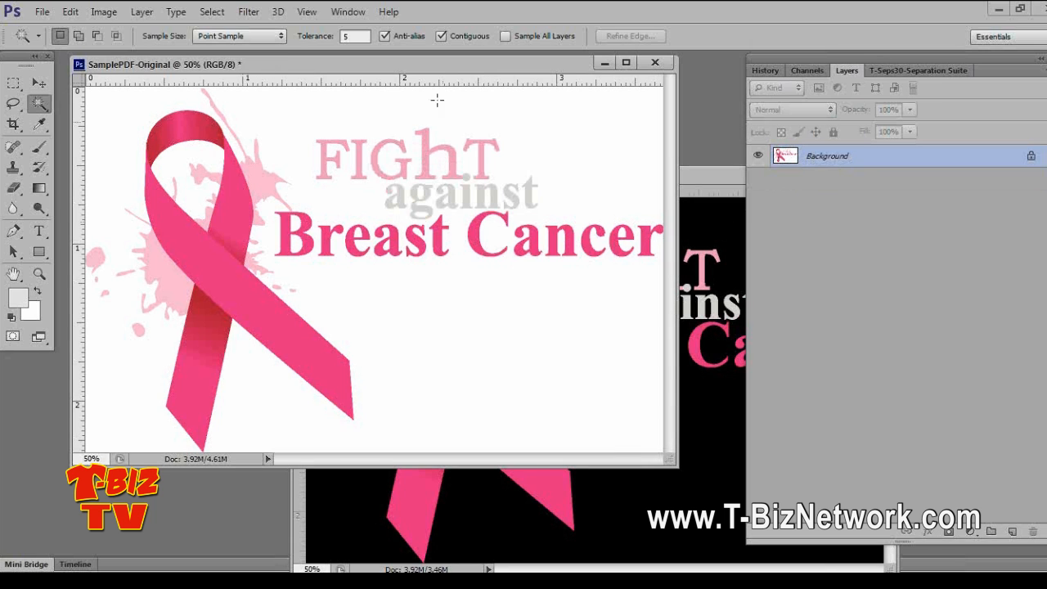
drag(462, 66, 473, 218)
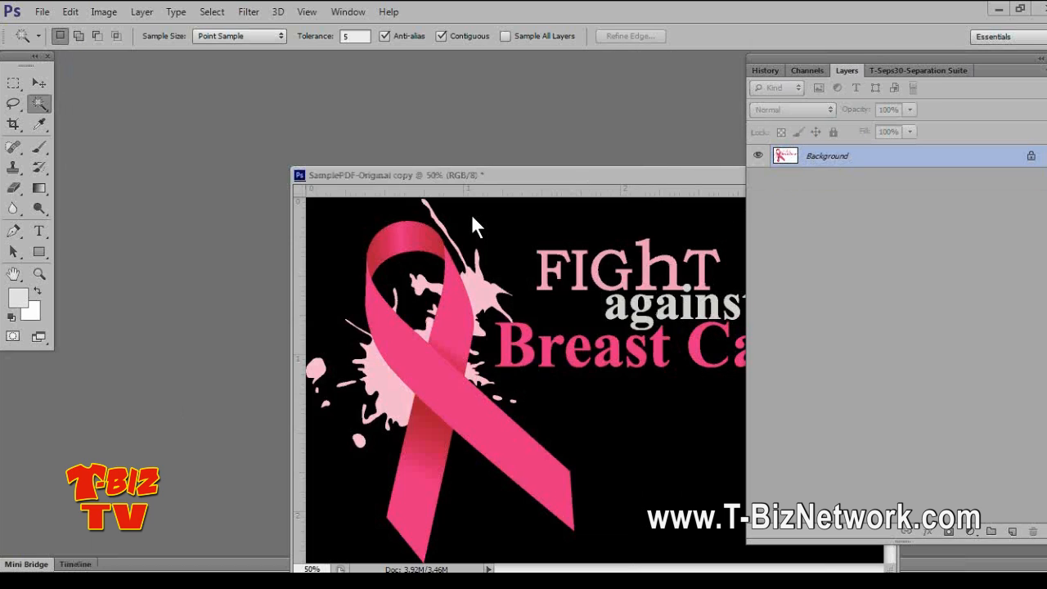
drag(391, 152, 387, 121)
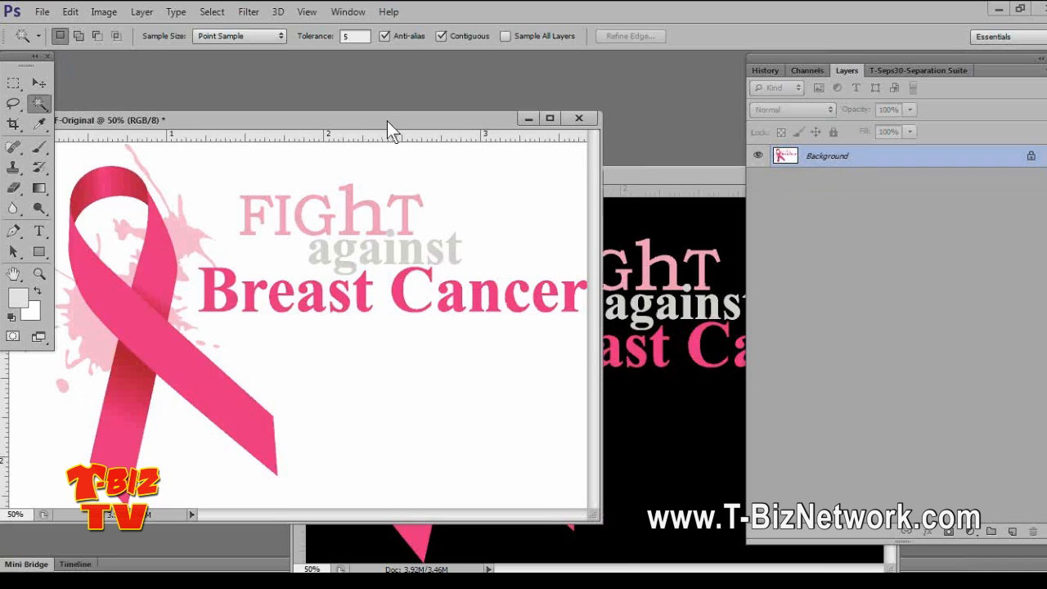
Close the flattened white-background SamplePDF-Original and its black-background copy without saving either document
click(578, 118)
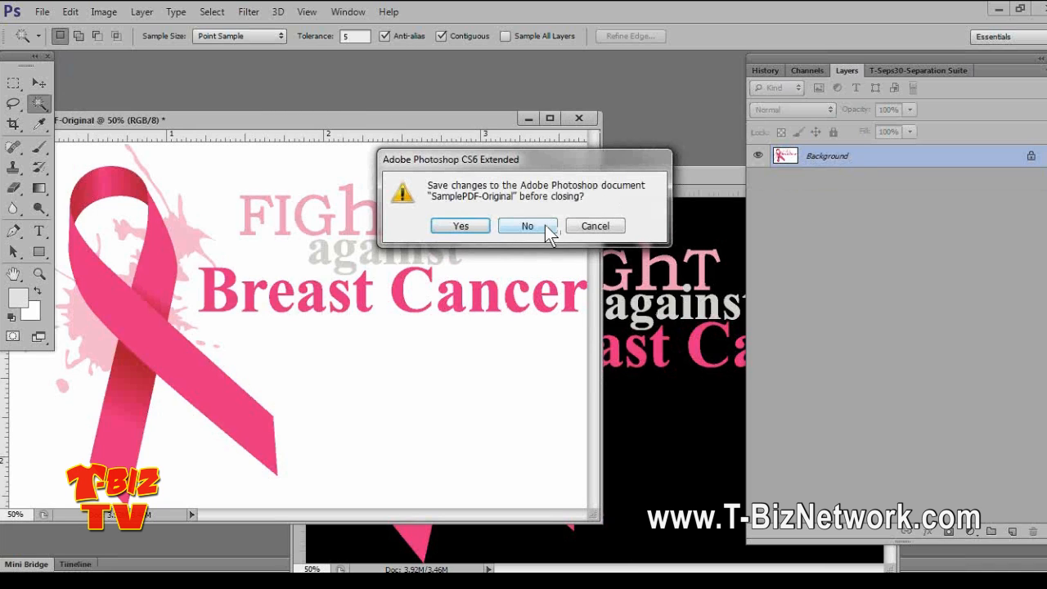
click(610, 226)
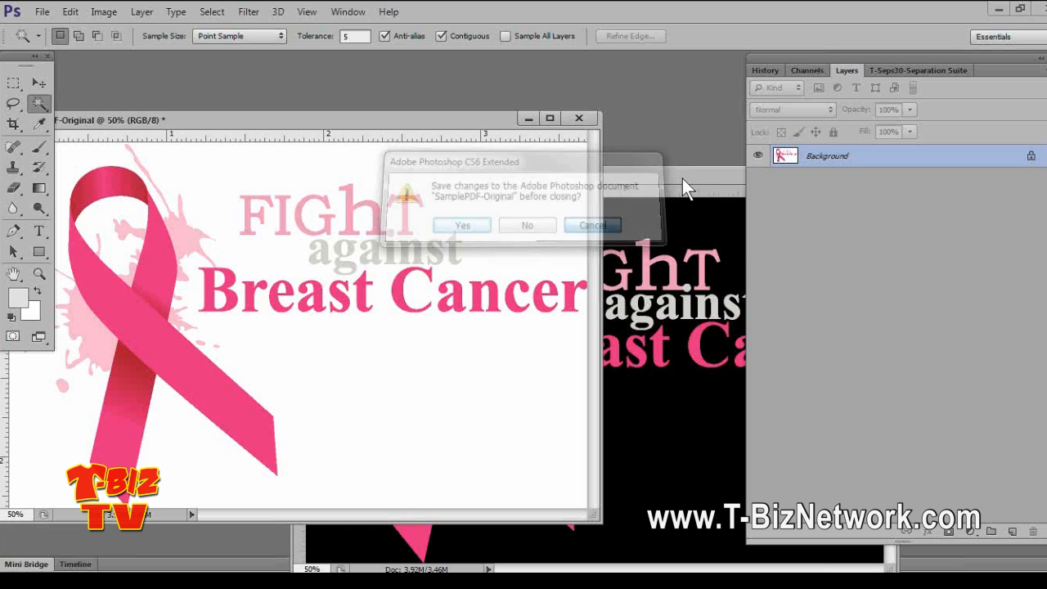
click(579, 120)
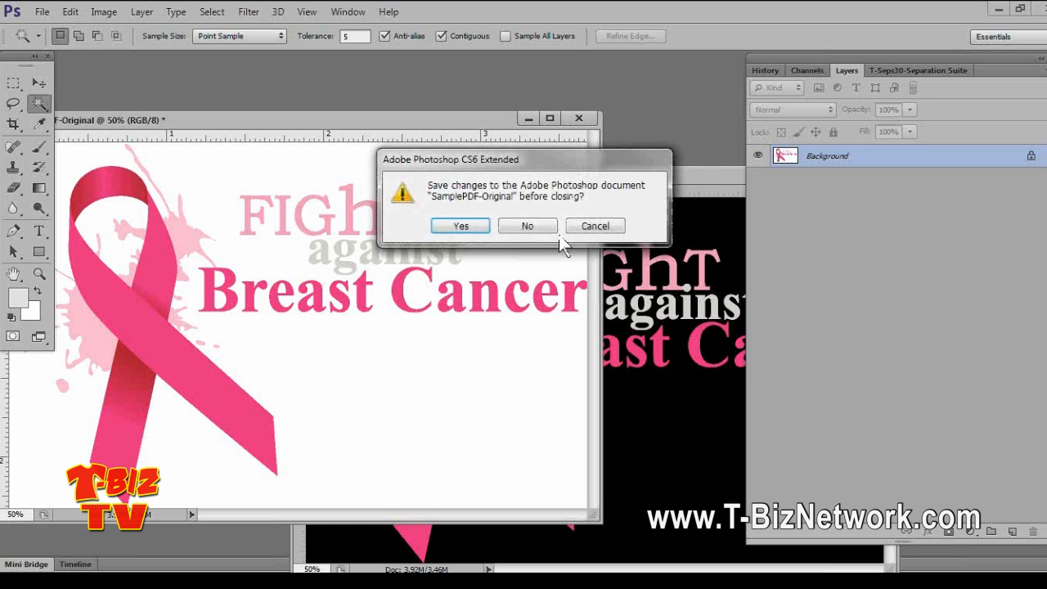
click(549, 230)
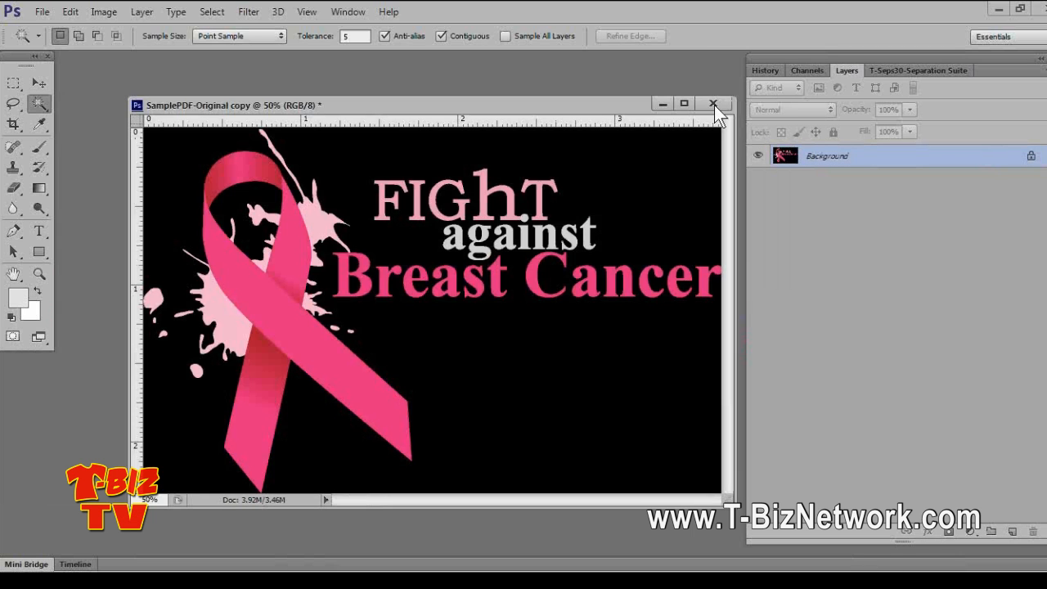
click(714, 105)
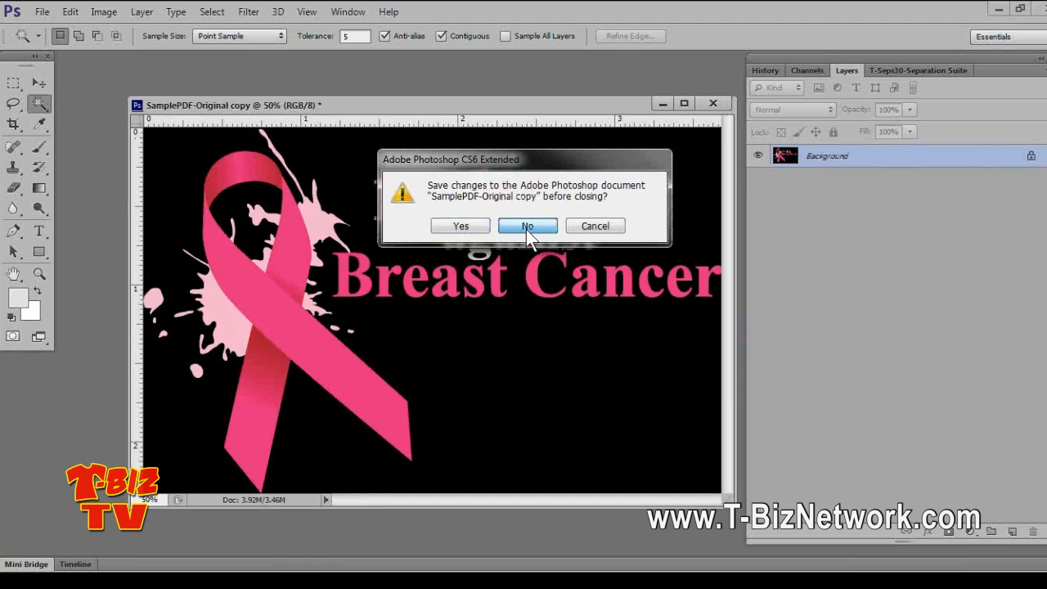
click(526, 230)
Import the SamplePDF-Original PDF again at a width of 7 inches and float it in its own window
click(40, 12)
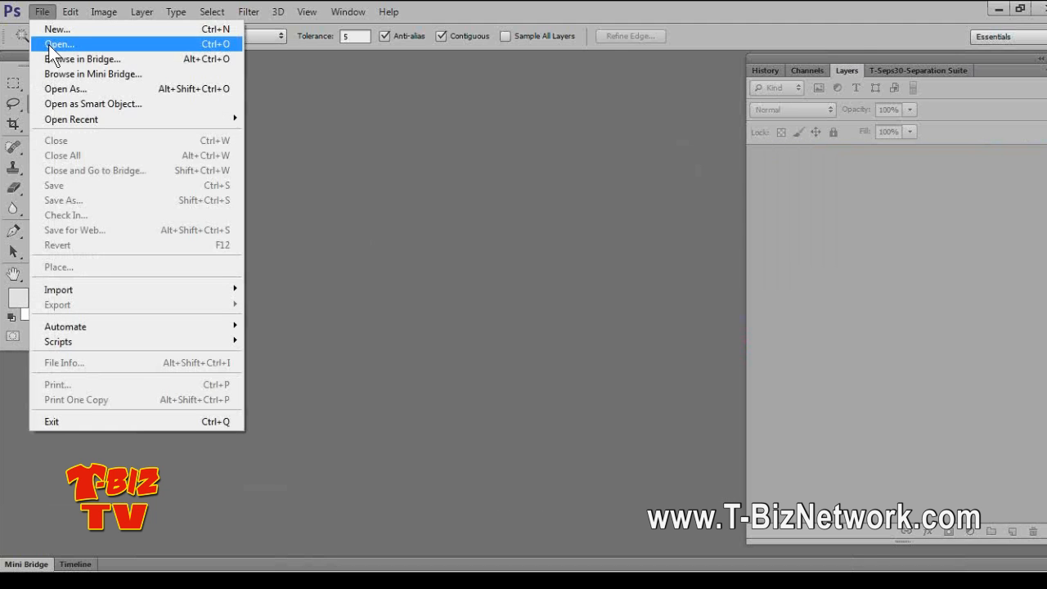
click(50, 45)
double_click(313, 138)
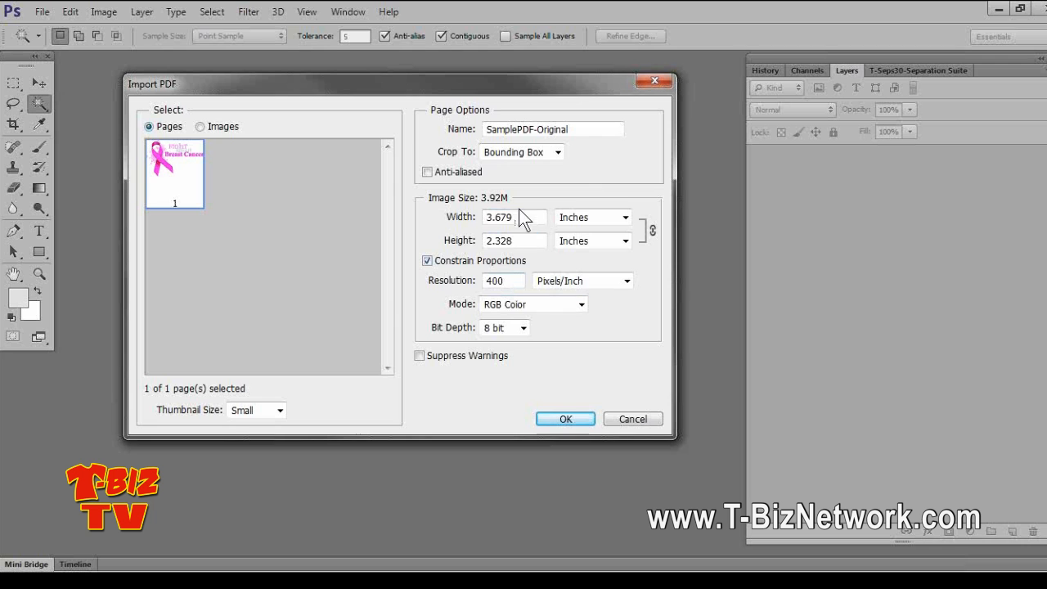
drag(520, 215, 432, 225)
text(7)
click(562, 421)
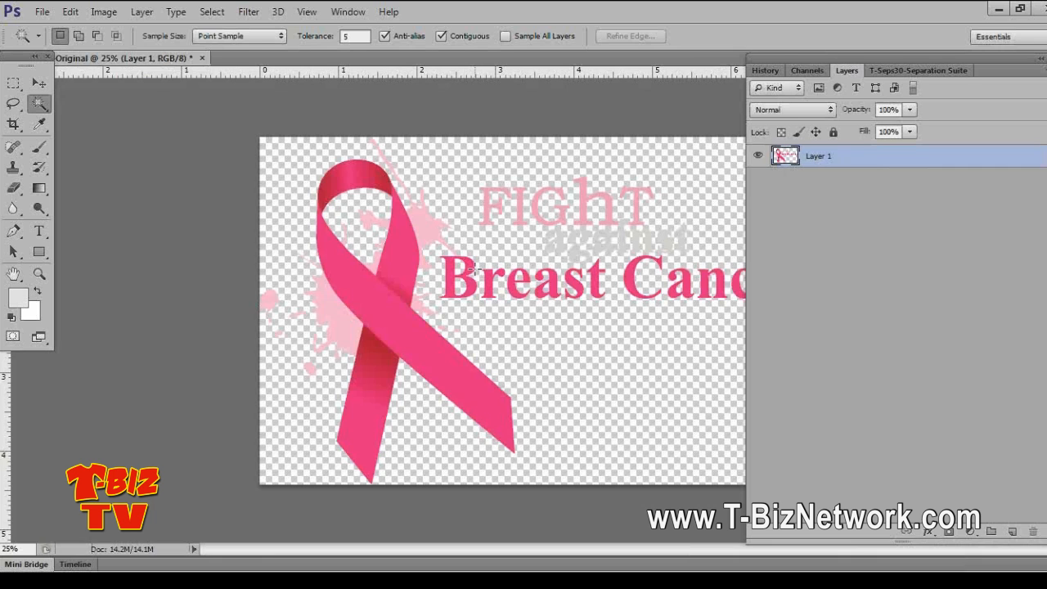
drag(164, 58, 229, 69)
Examine the T-Seps simulated, index and CMYK pages for the two-version artwork routine, and review the document's layers and channels
click(902, 71)
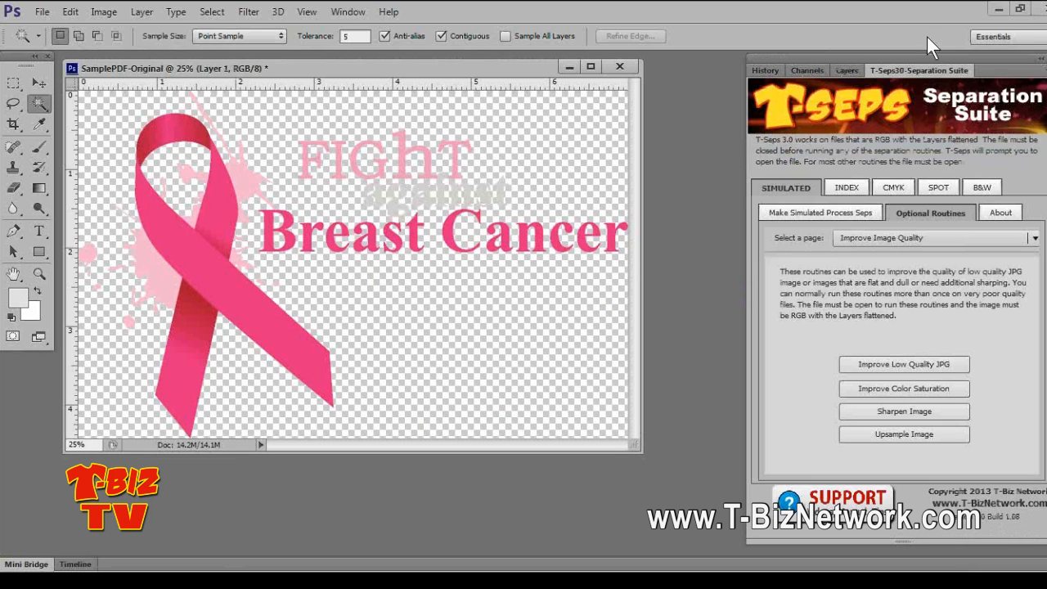
click(791, 214)
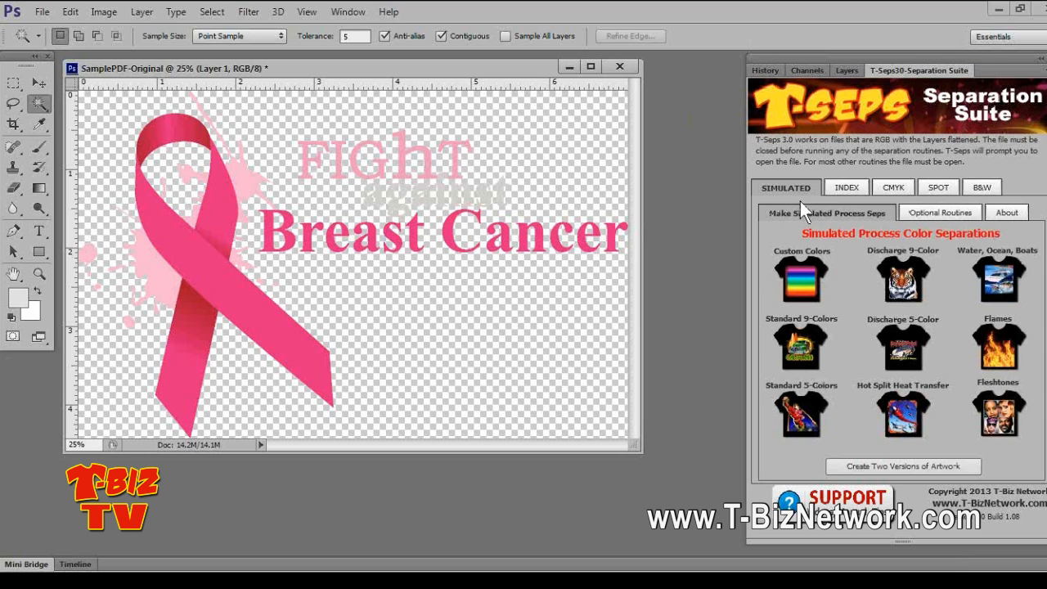
click(844, 189)
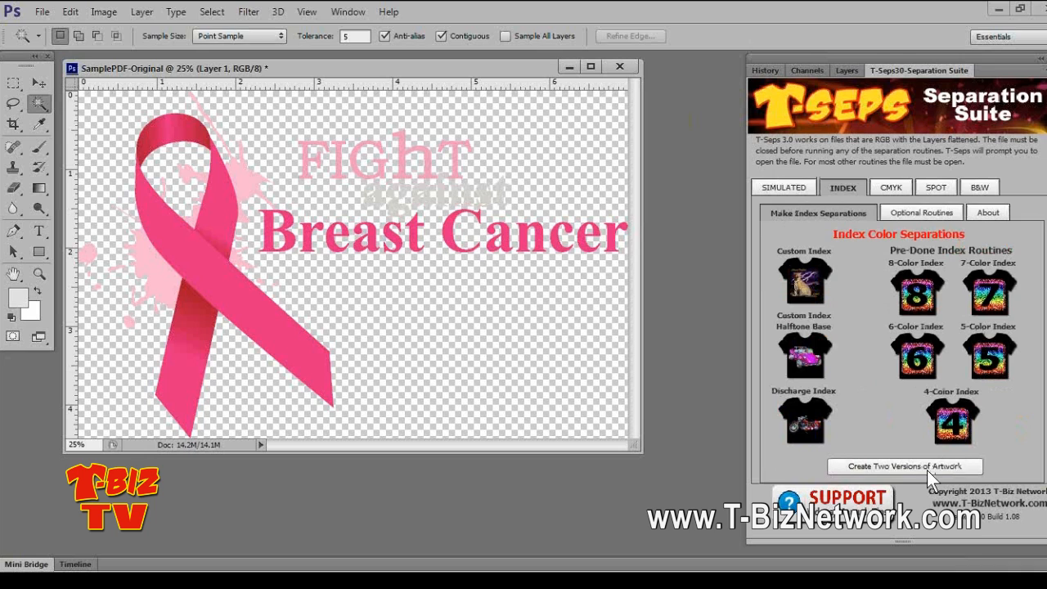
click(892, 188)
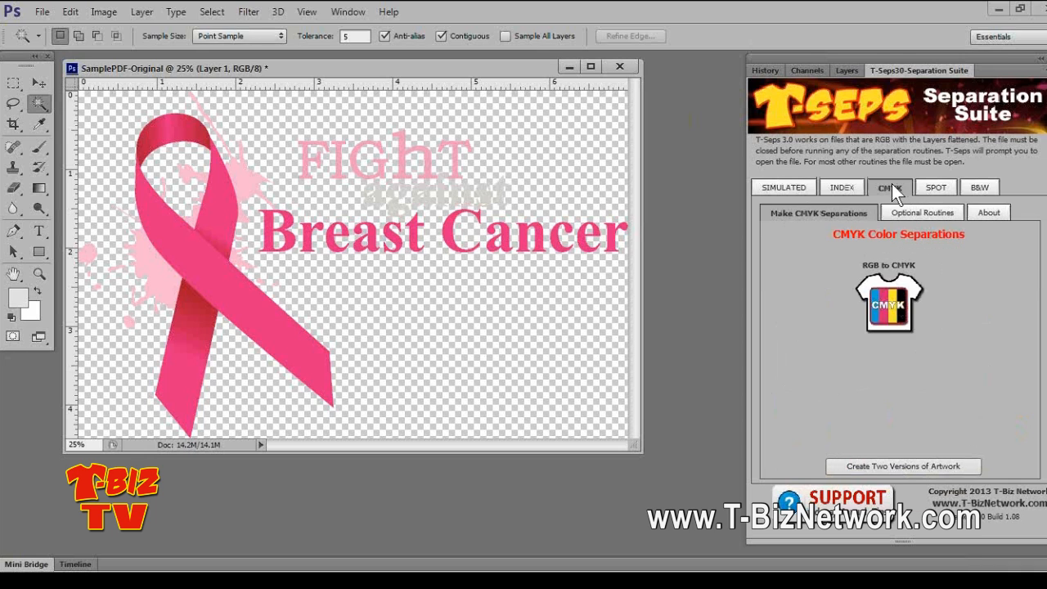
click(787, 190)
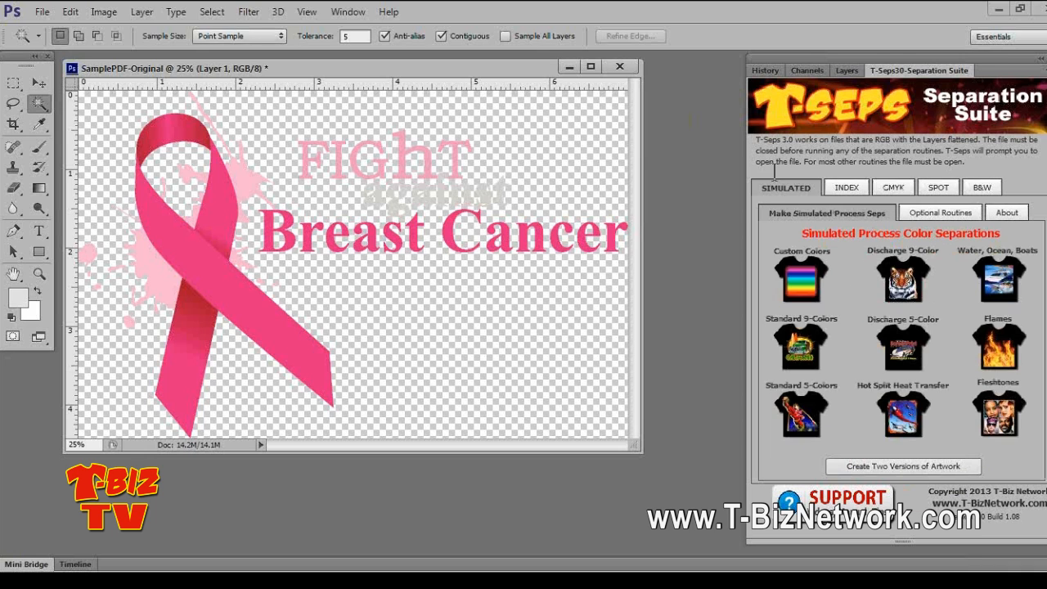
click(844, 70)
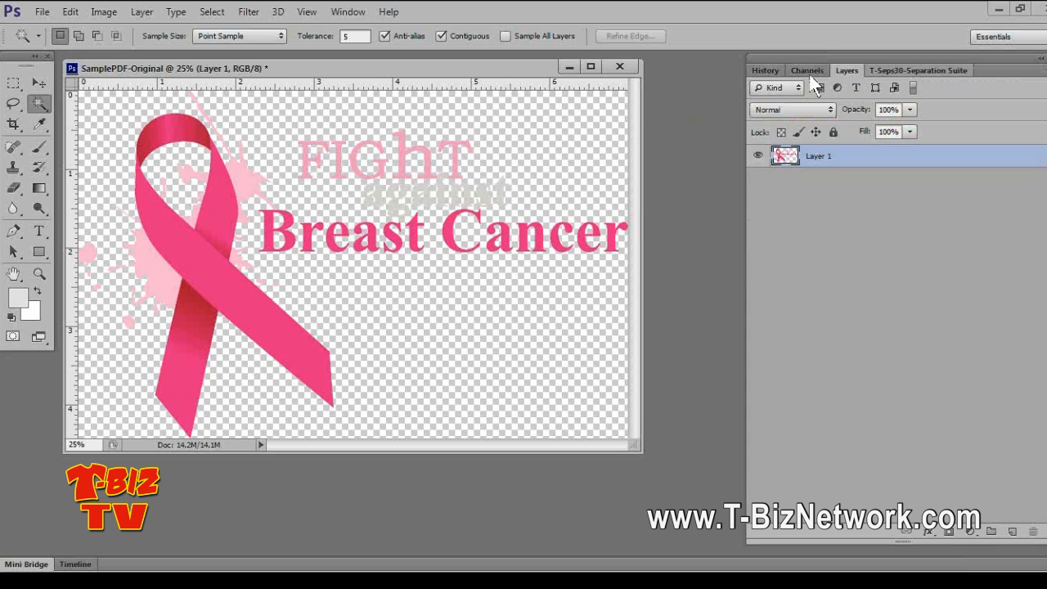
click(804, 71)
click(848, 70)
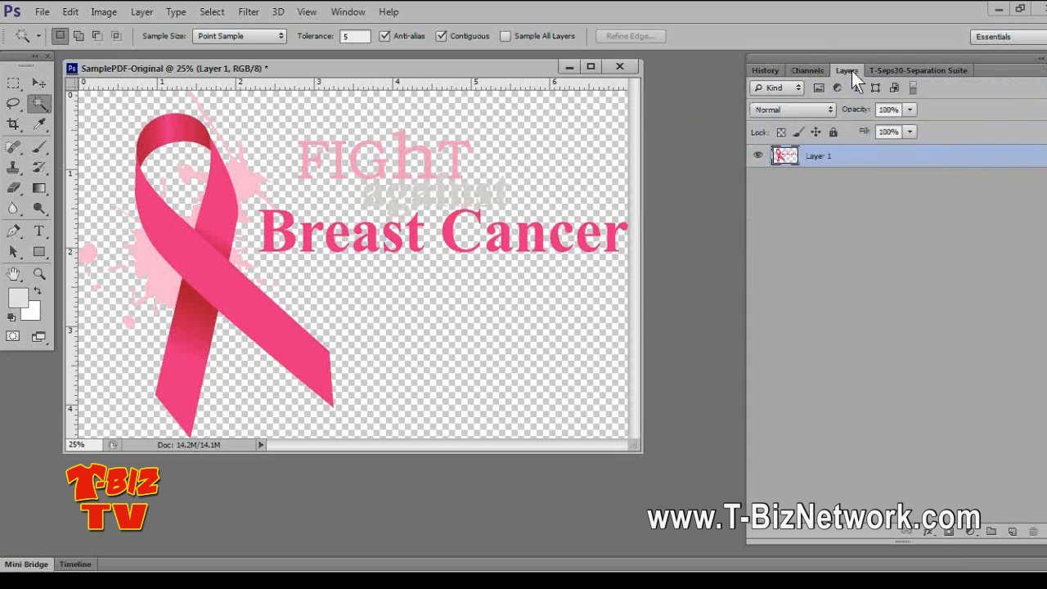
Run the T-Seps Create Two Versions of Artwork routine on the transparent SamplePDF-Original through to its end
click(896, 71)
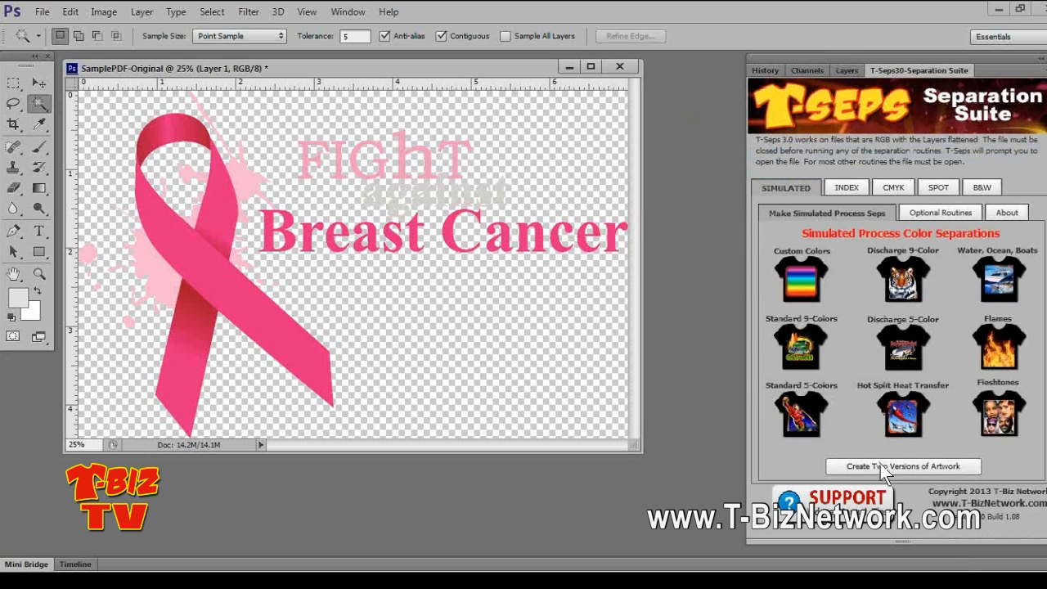
click(881, 464)
click(513, 245)
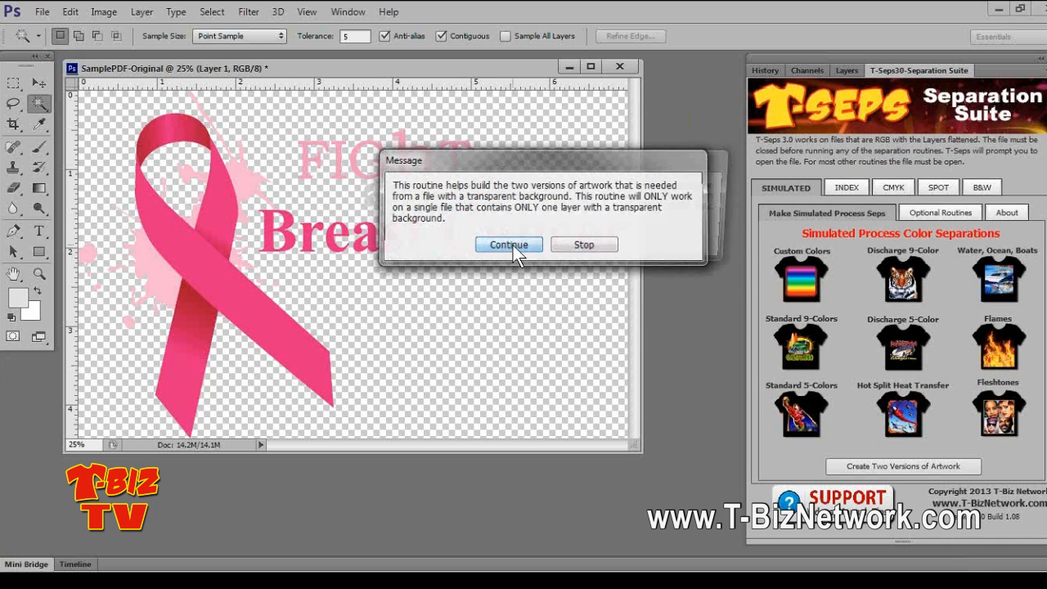
click(513, 244)
click(513, 244)
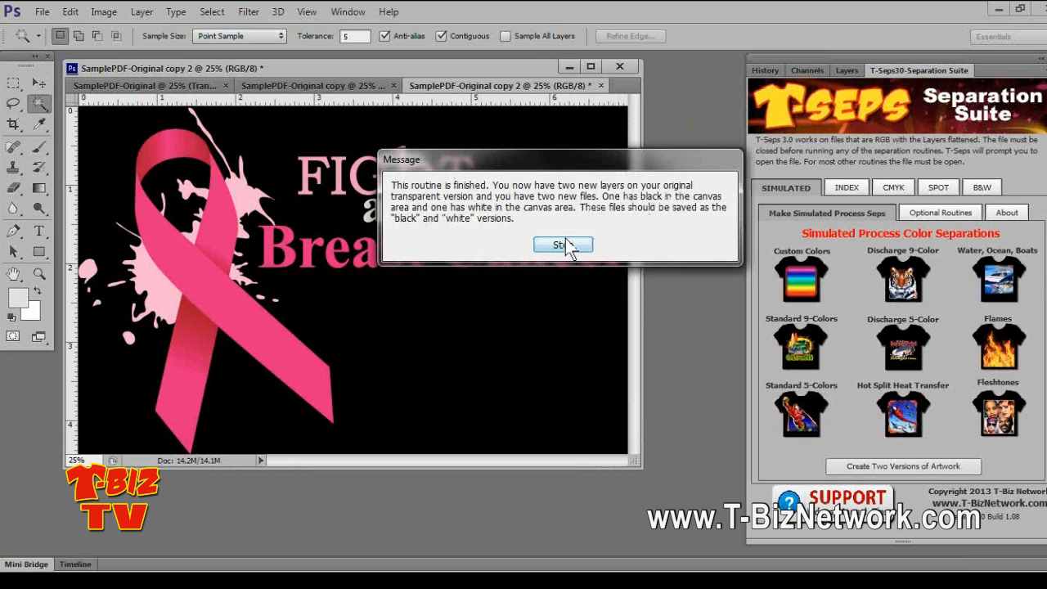
click(564, 249)
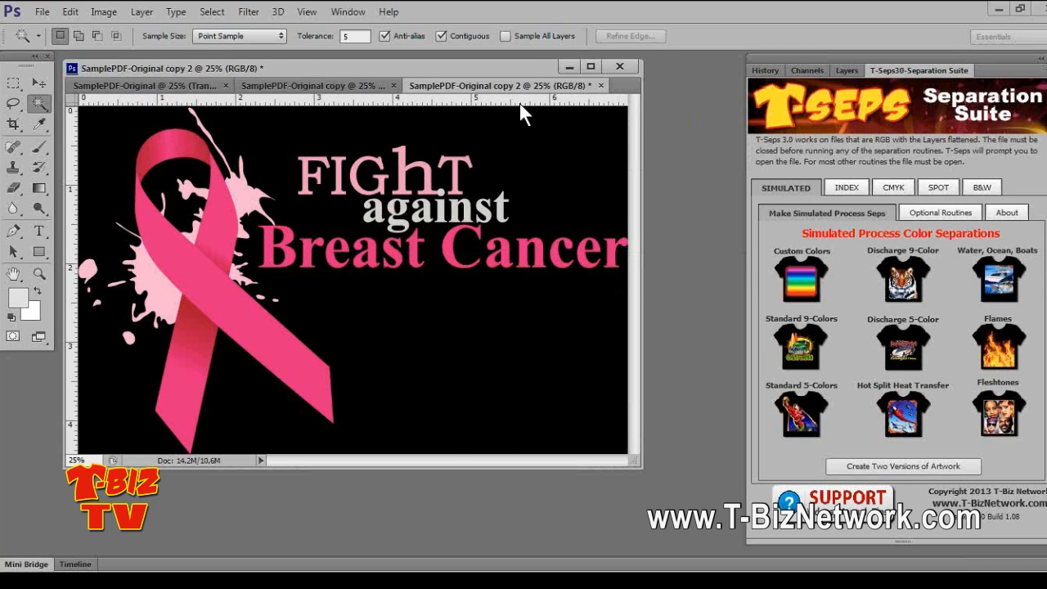
Float the generated black-background and white-background copies in separate windows beside the original
drag(517, 90, 557, 240)
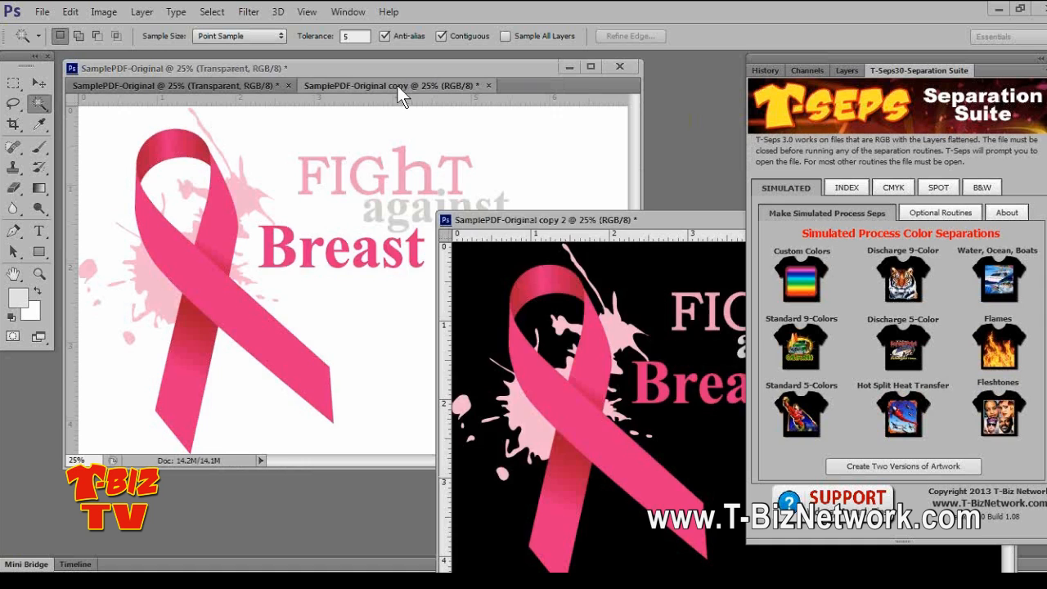
drag(398, 86, 345, 175)
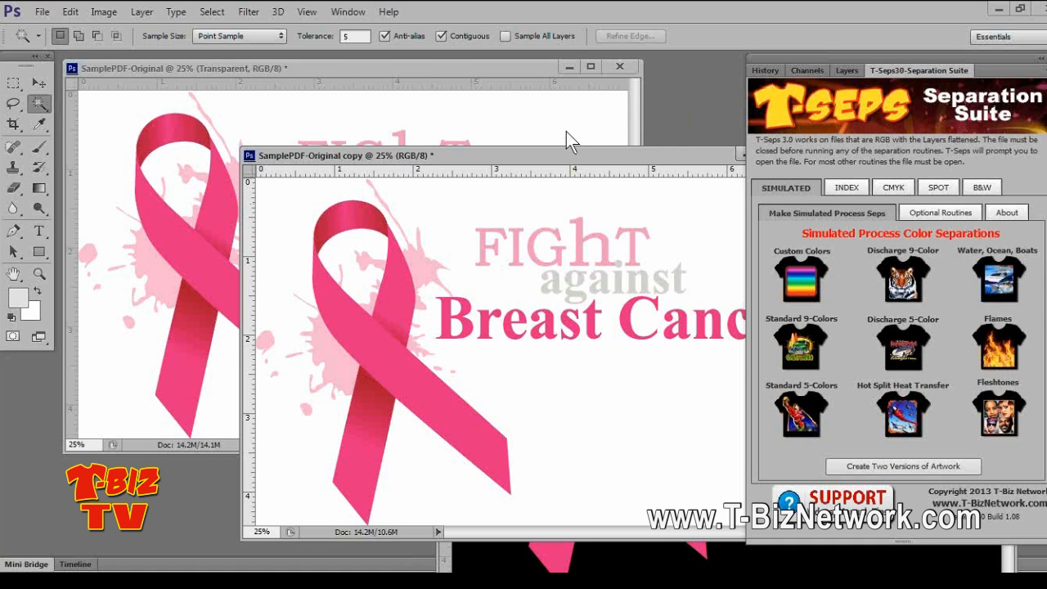
drag(630, 156, 499, 121)
Close the white-background copy, the black-background copy and SamplePDF-Original, all without saving
click(664, 120)
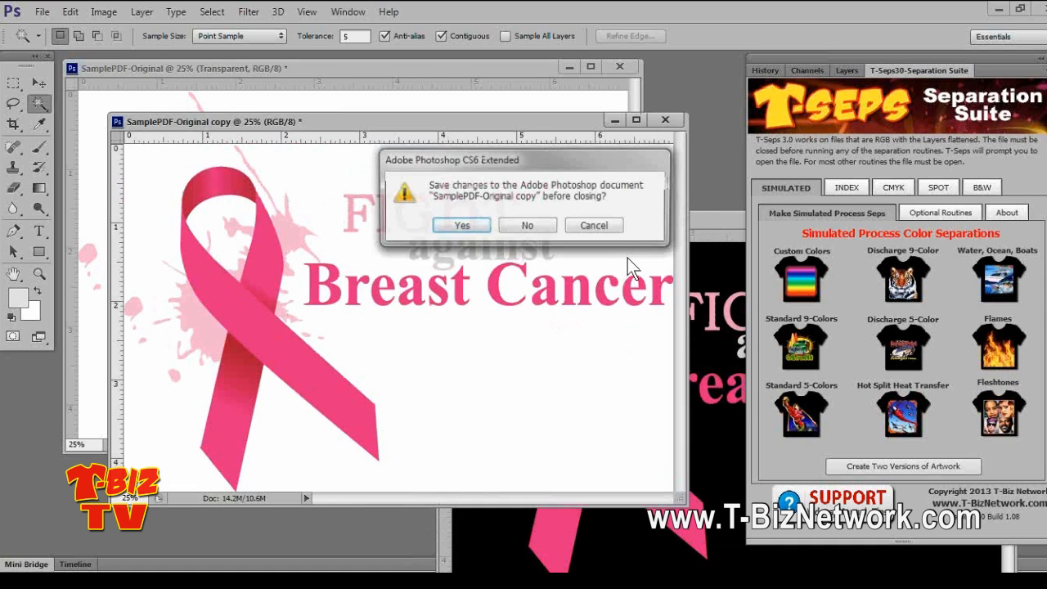
click(544, 223)
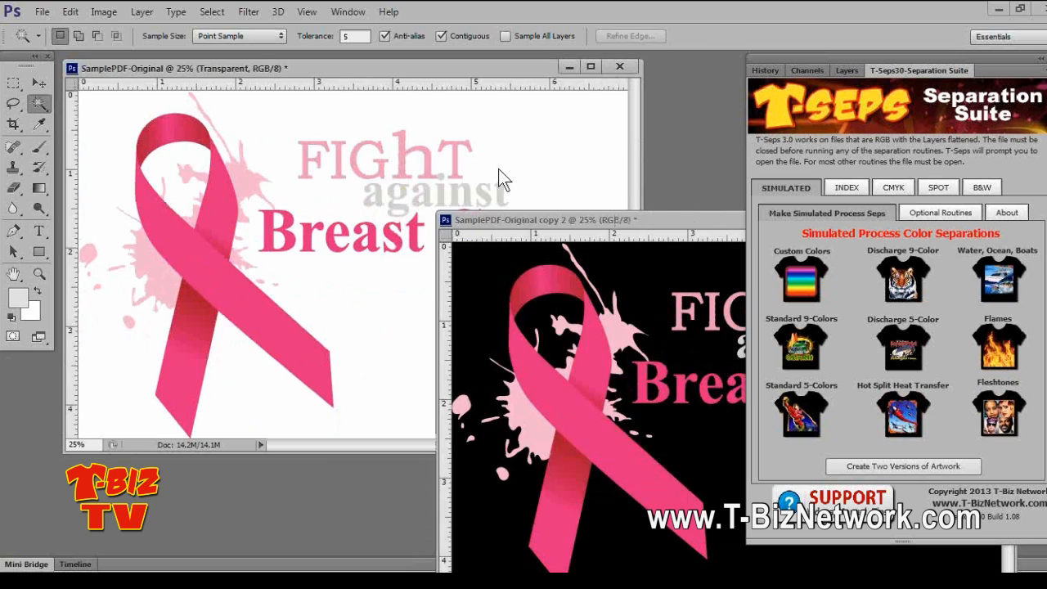
drag(499, 170, 409, 149)
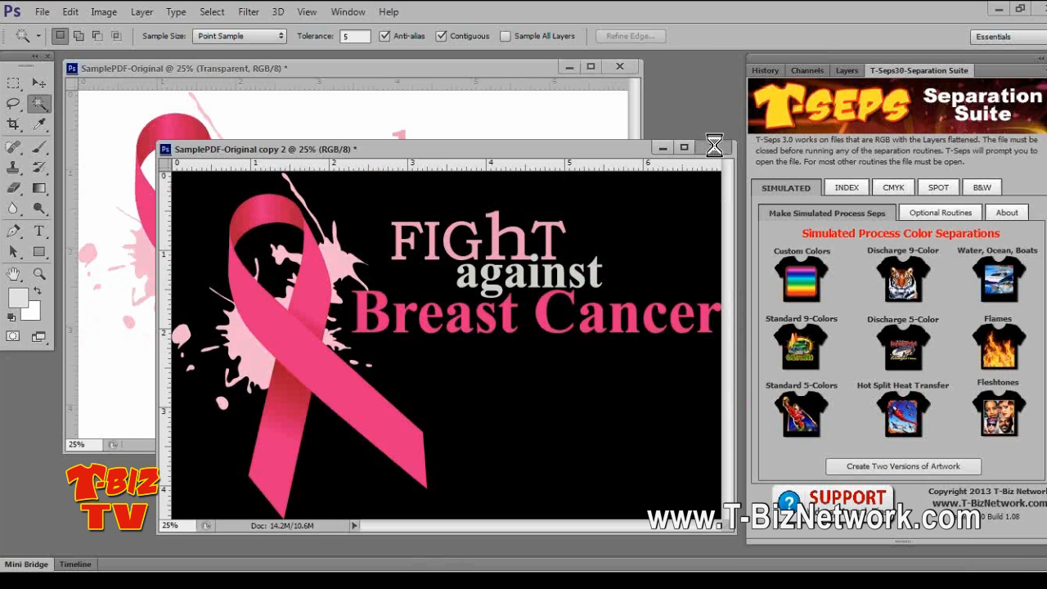
click(713, 148)
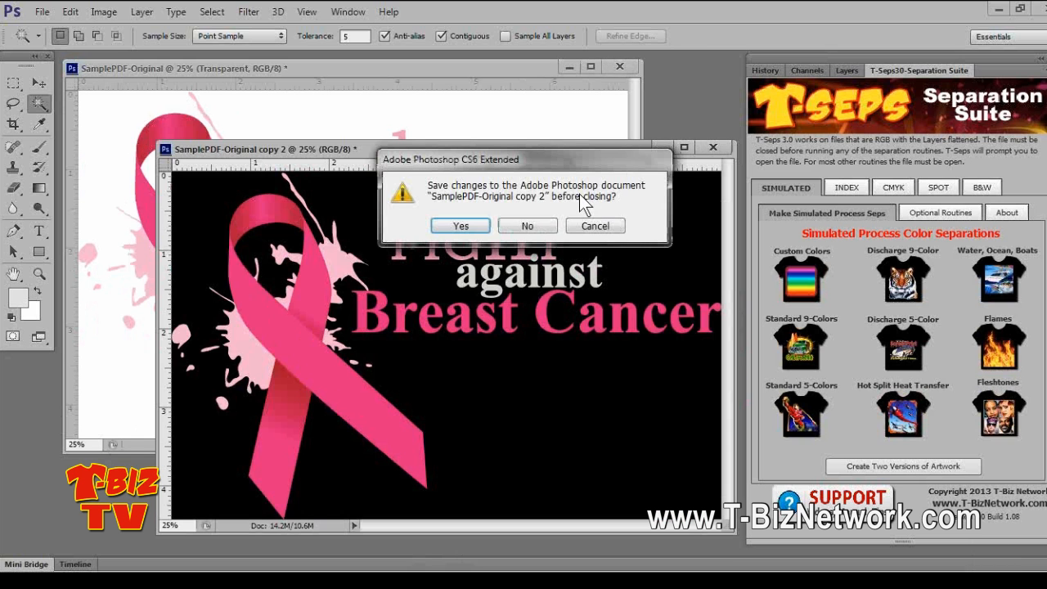
click(535, 220)
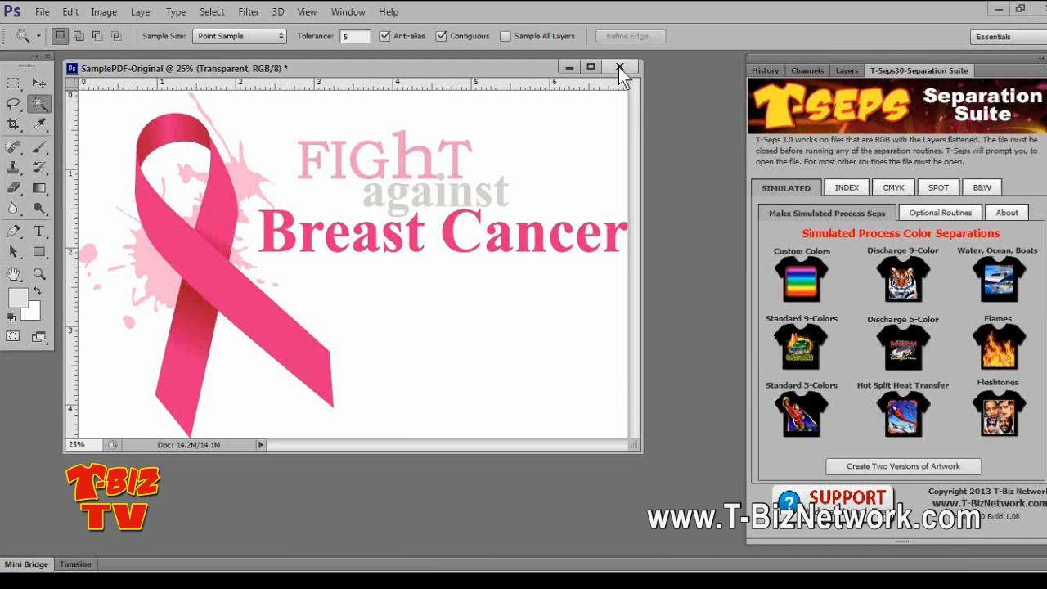
key(ctrl+w)
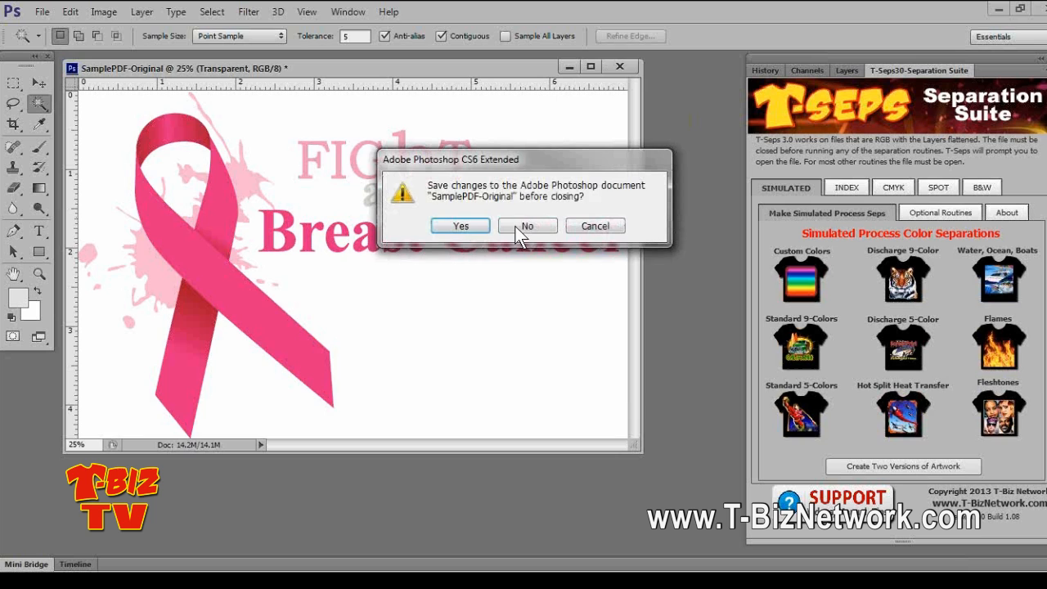
click(528, 225)
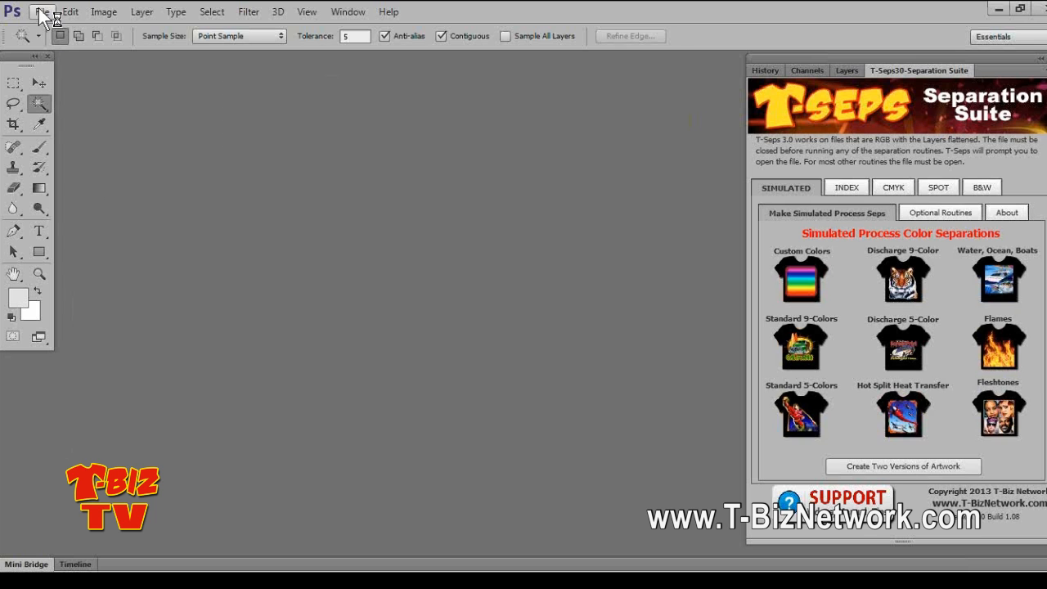
Open TeamScreen-Black.psd from the EPS-PDF Files folder to view the black-background artwork, and close it
click(42, 11)
click(50, 40)
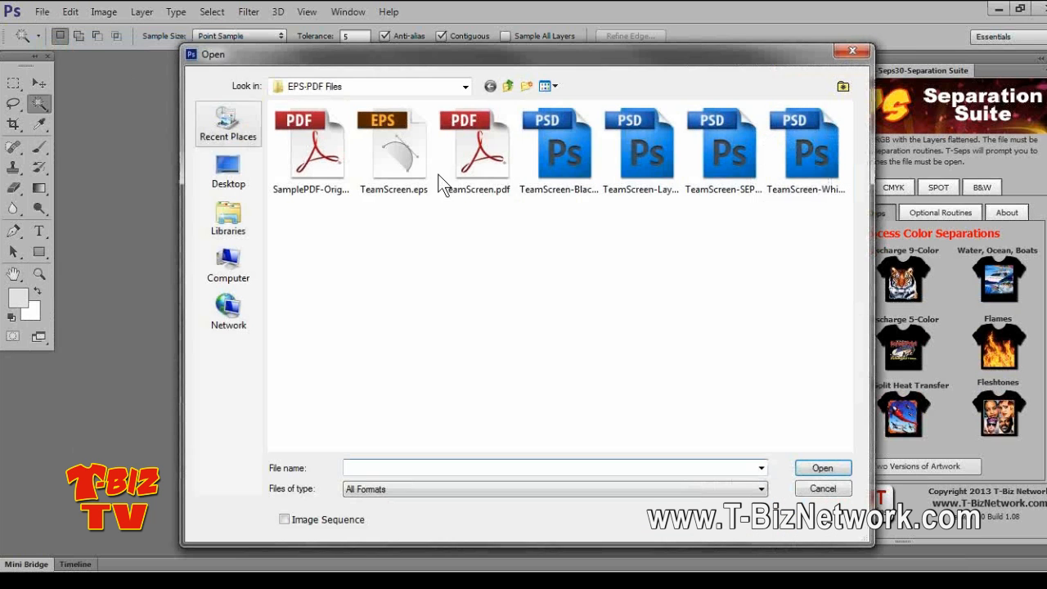
click(562, 153)
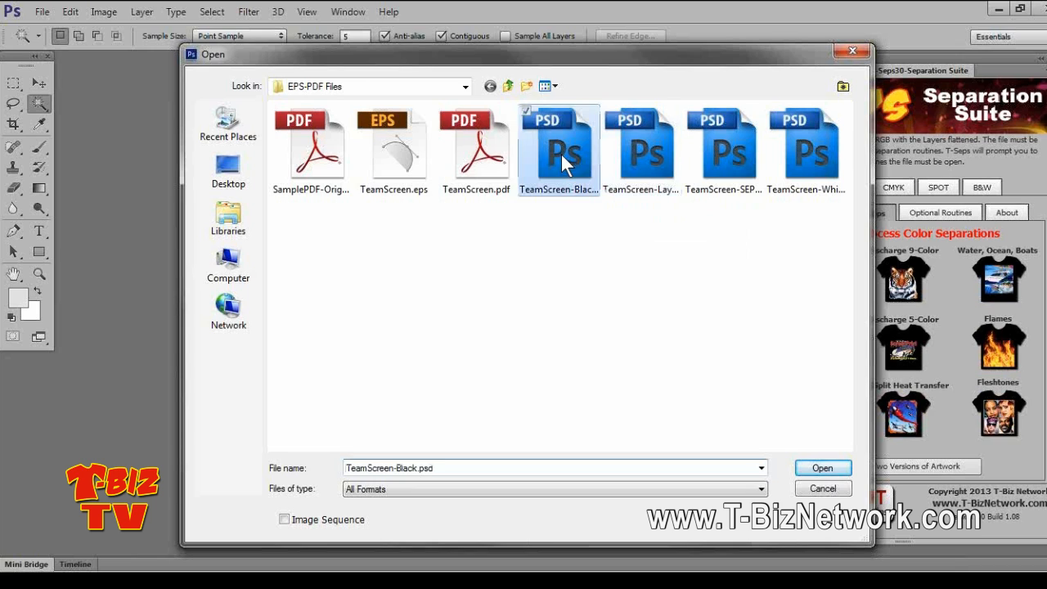
click(643, 149)
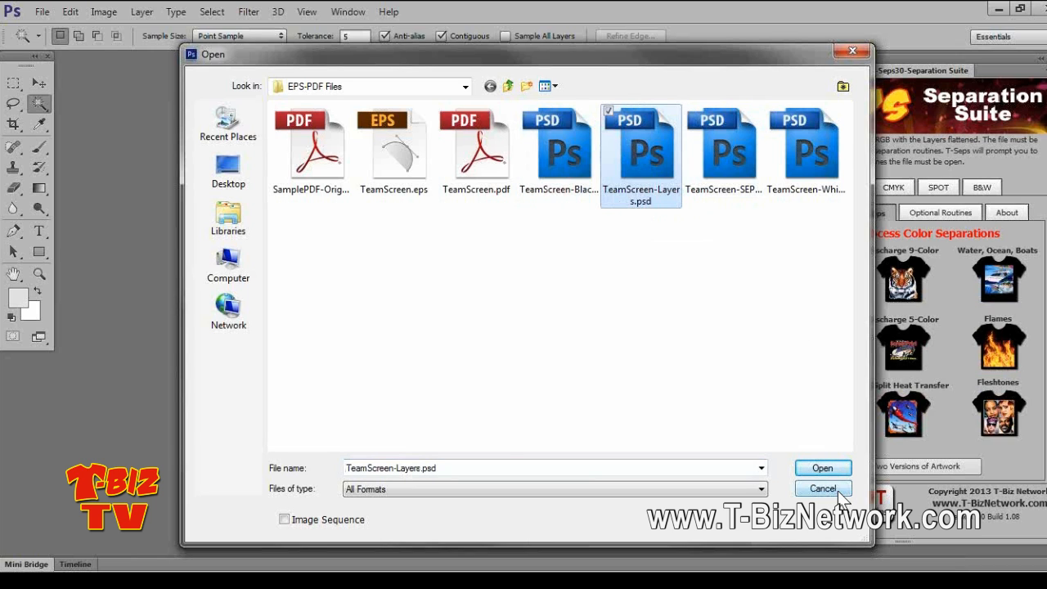
double_click(555, 150)
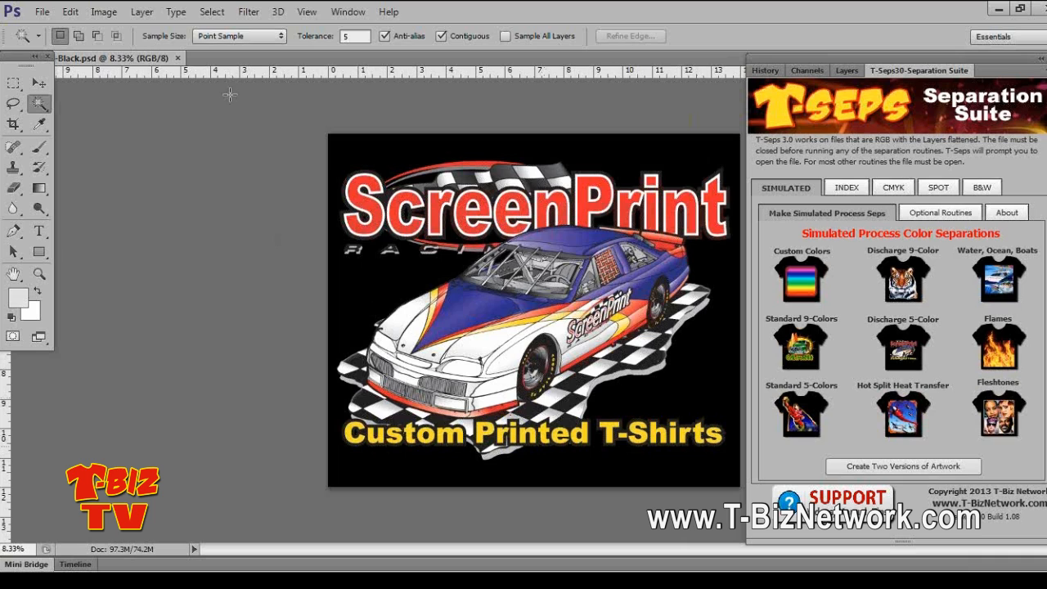
click(178, 58)
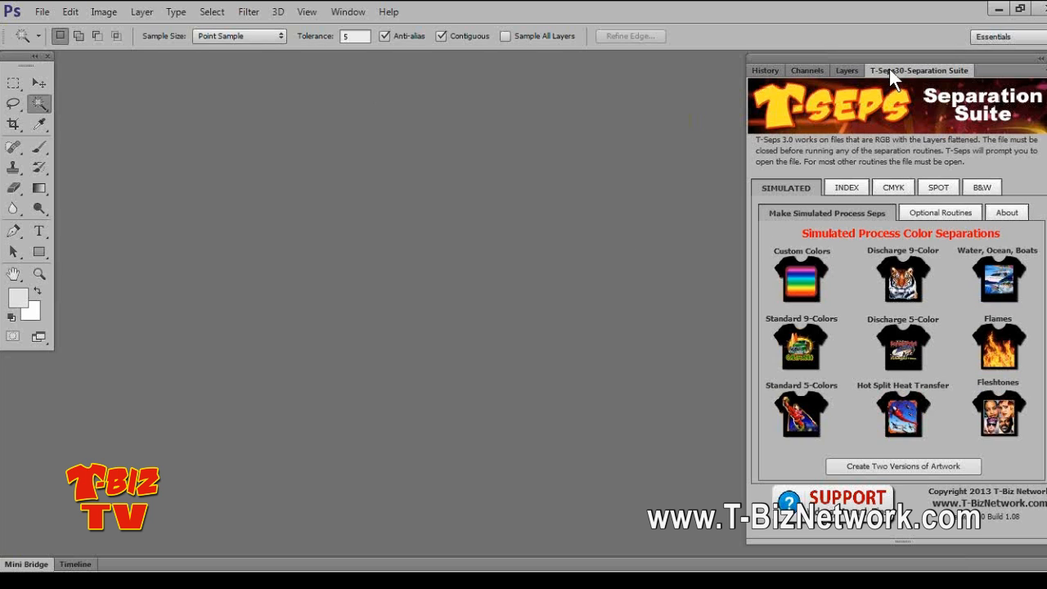
Undock the T-Seps panel to examine its simulated, index, CMYK, spot and B&W separation routines, and dock it back in its group
drag(889, 69, 473, 67)
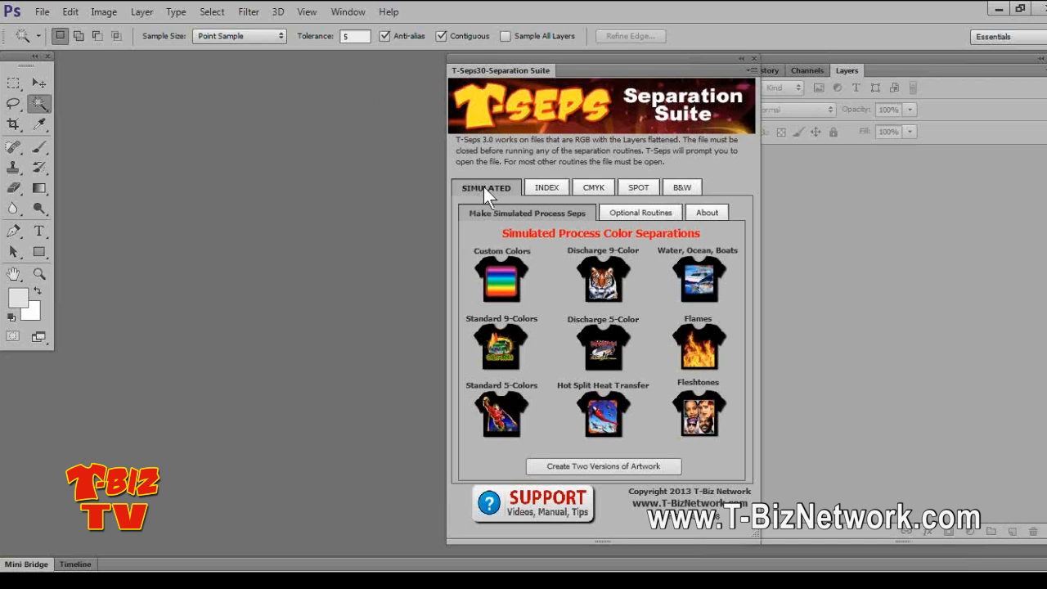
click(543, 190)
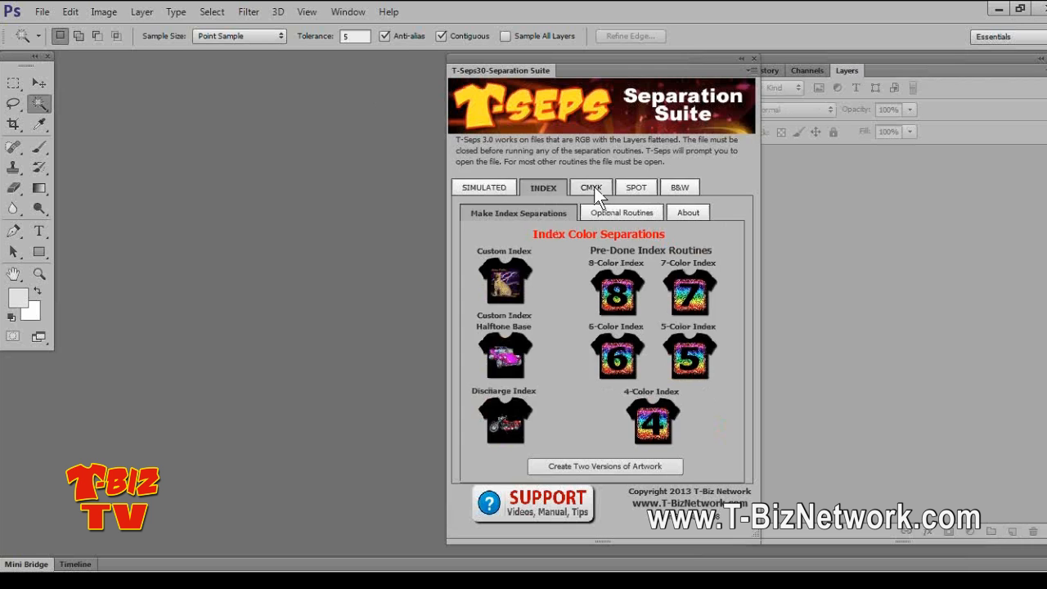
click(594, 190)
click(640, 186)
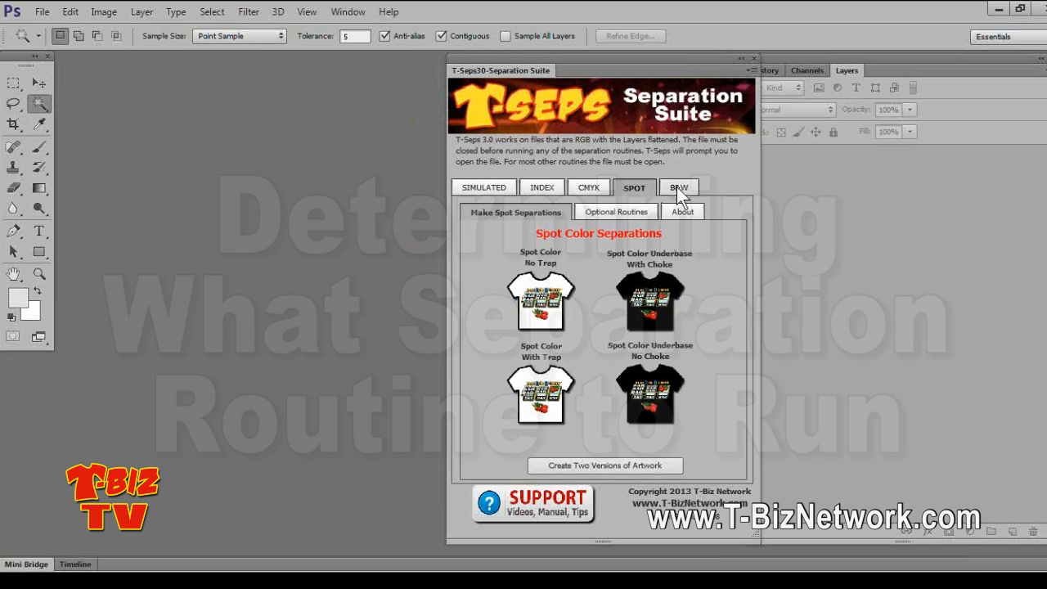
click(677, 187)
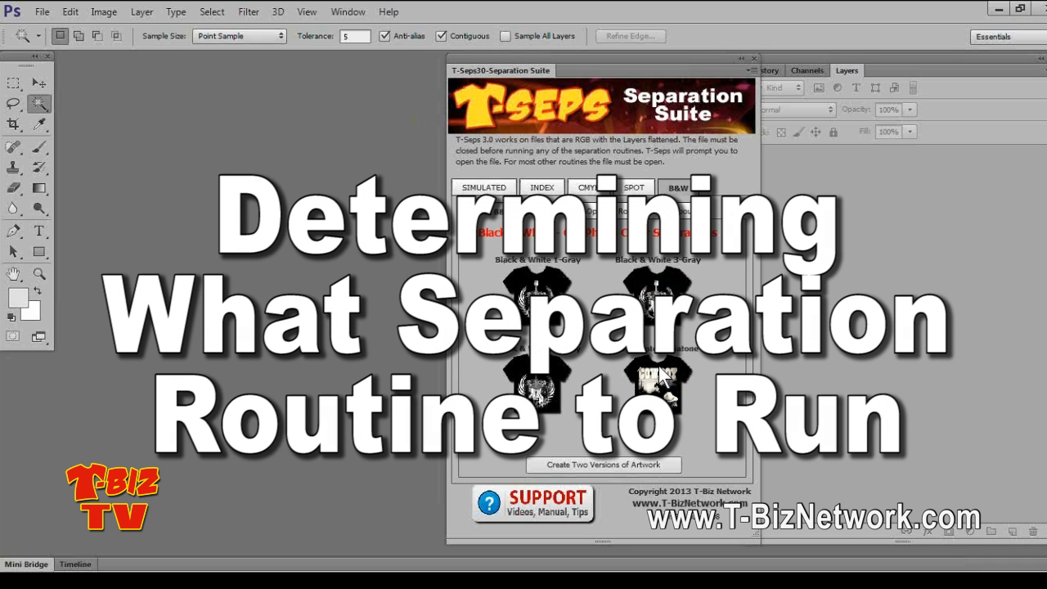
click(490, 190)
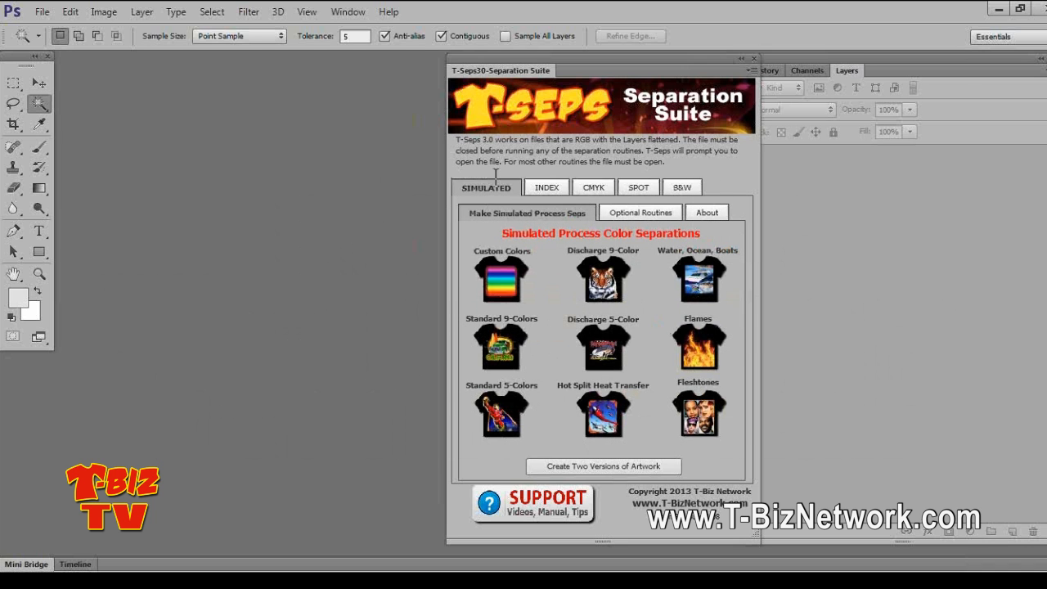
mouse_move(503, 352)
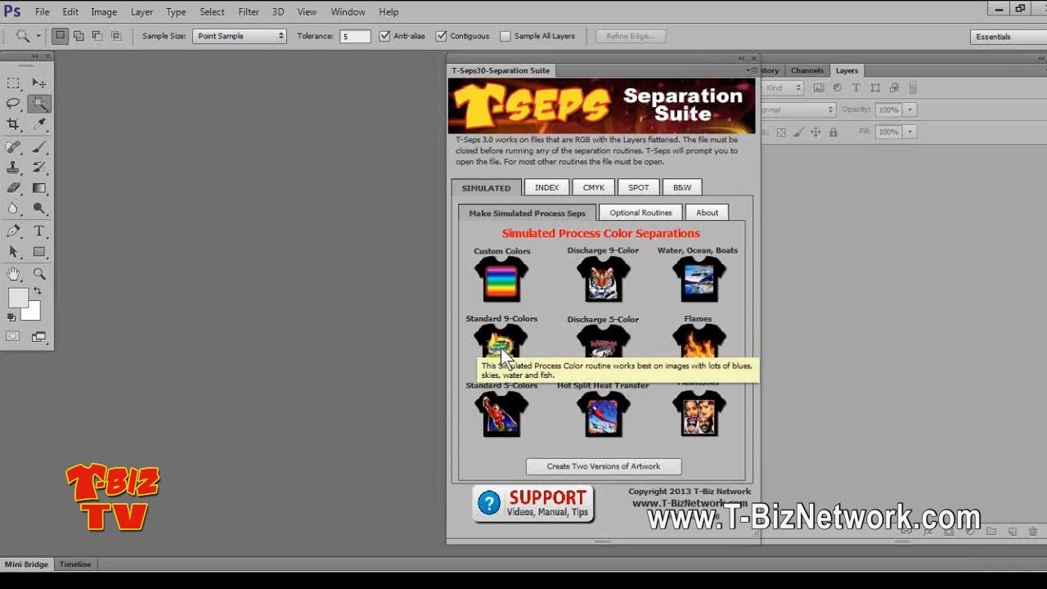
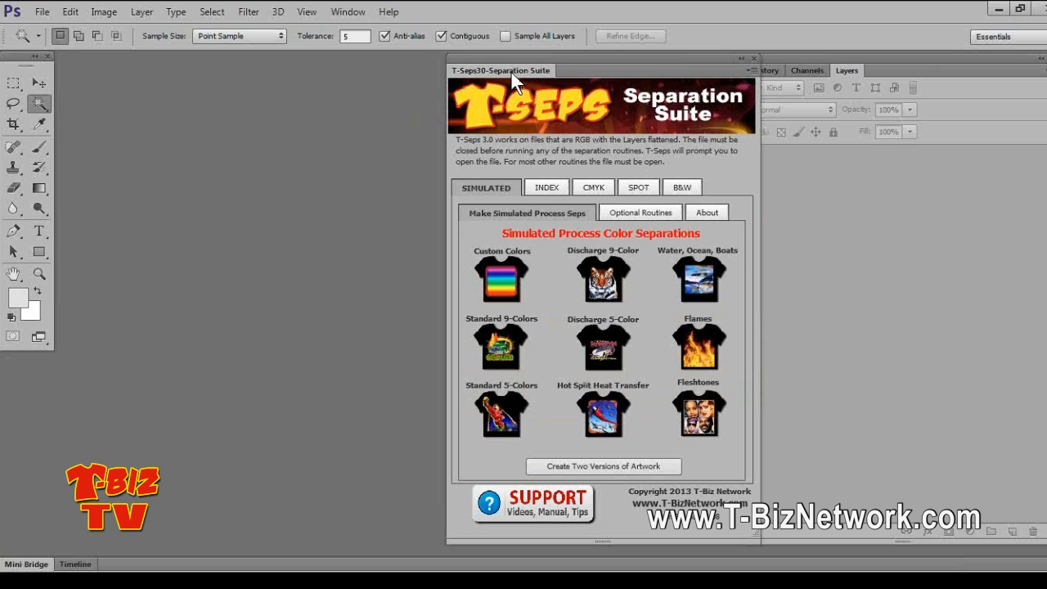
drag(652, 67, 783, 68)
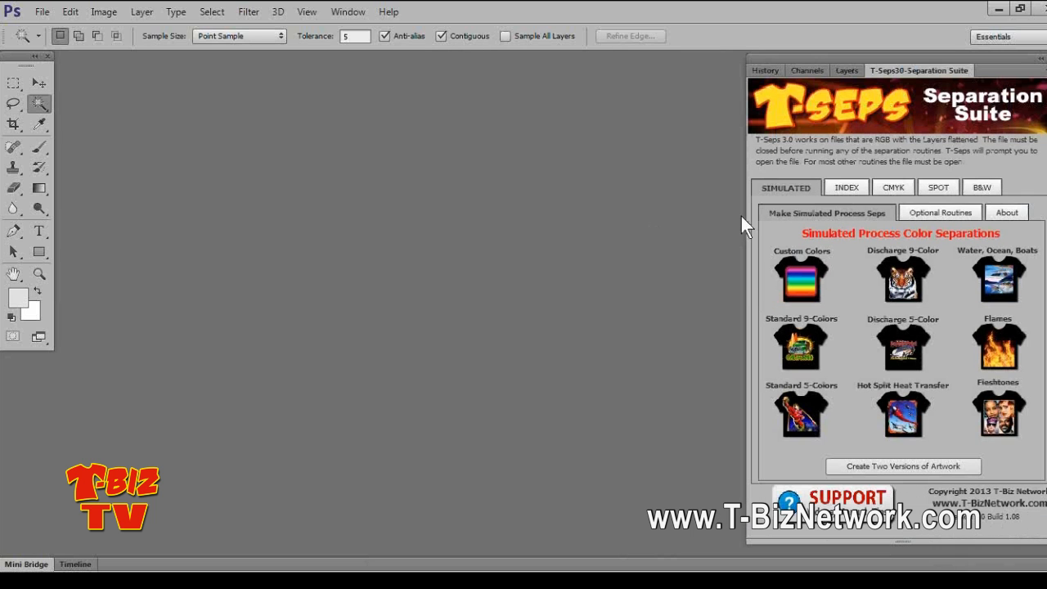
Start the Standard 9-Colors simulated process separation routine and continue past its introductory message
click(802, 348)
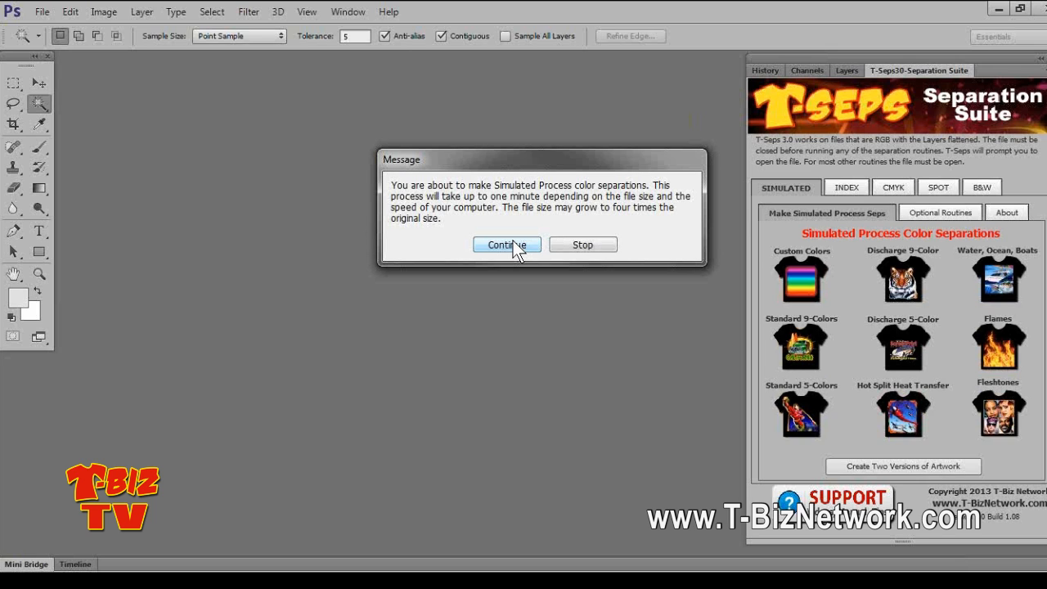
click(507, 245)
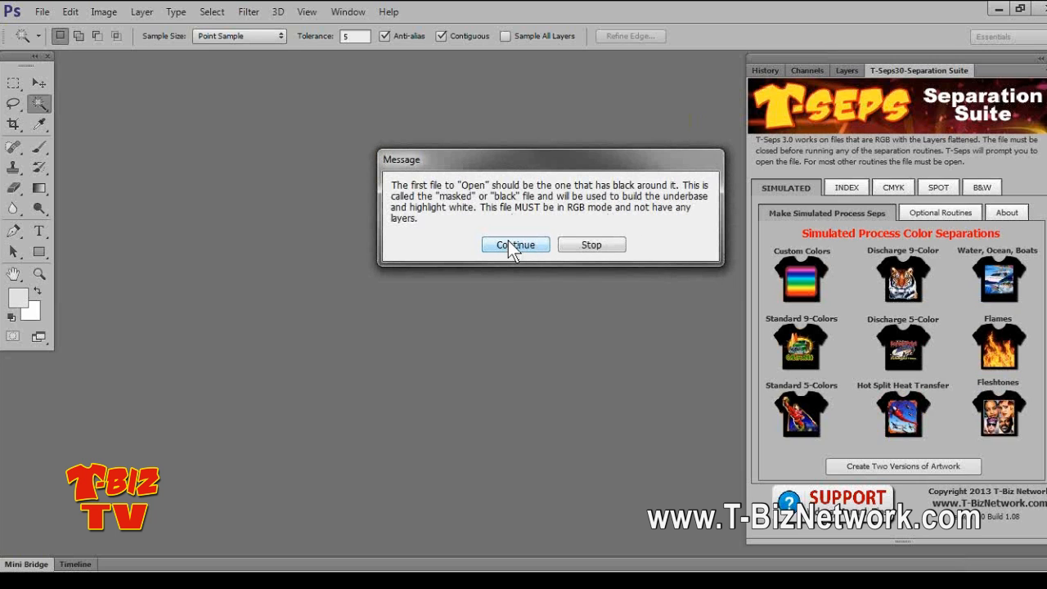
Accept the separation instructions and browse to the SimulatedProcess folder in T-Seps3.0 Webinar Files for the source artwork
click(508, 242)
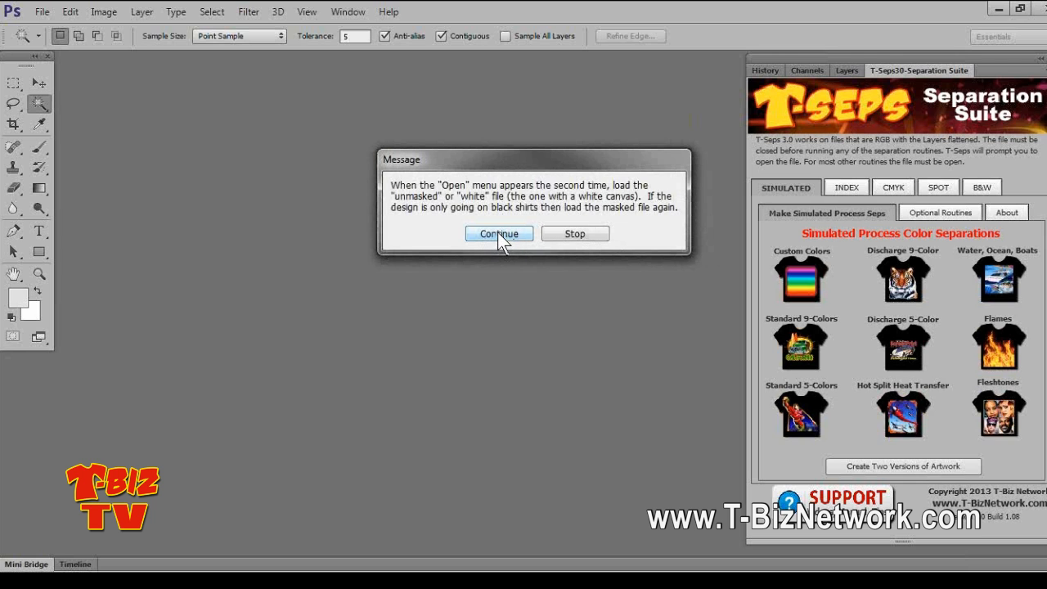
click(497, 231)
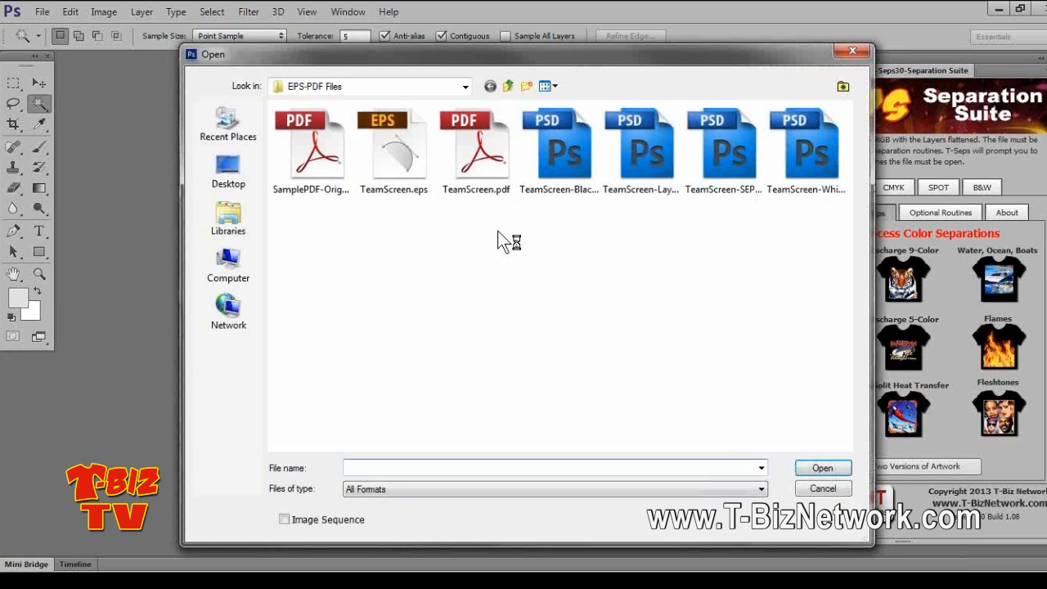
click(509, 83)
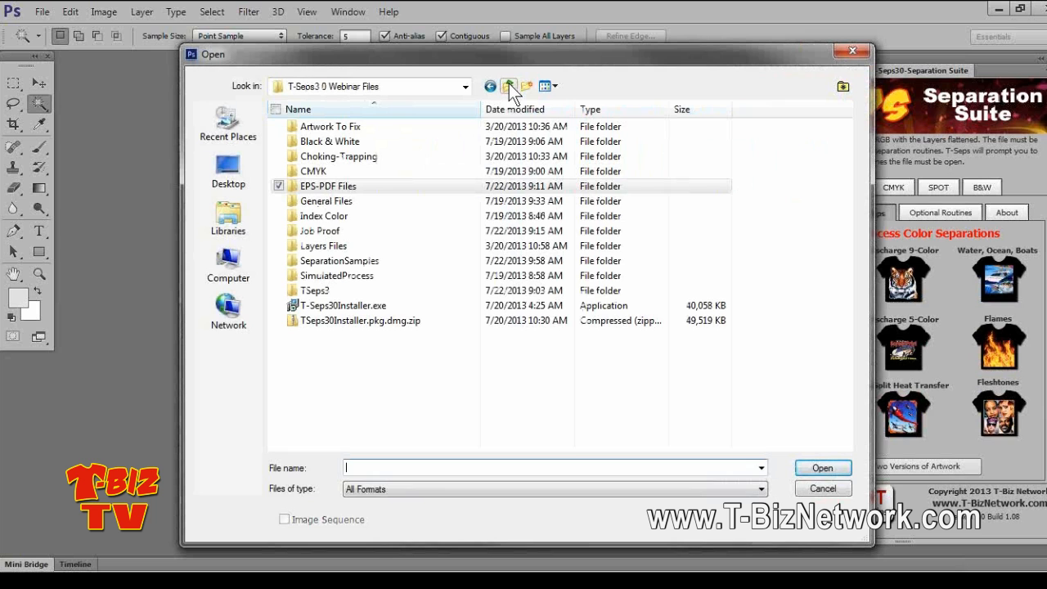
click(323, 262)
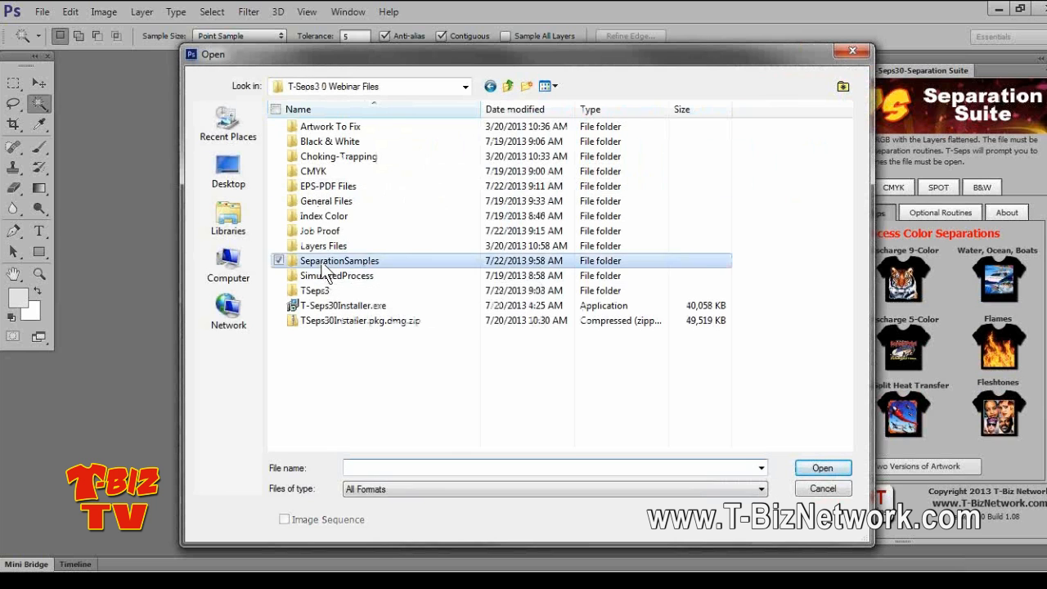
double_click(324, 263)
click(509, 84)
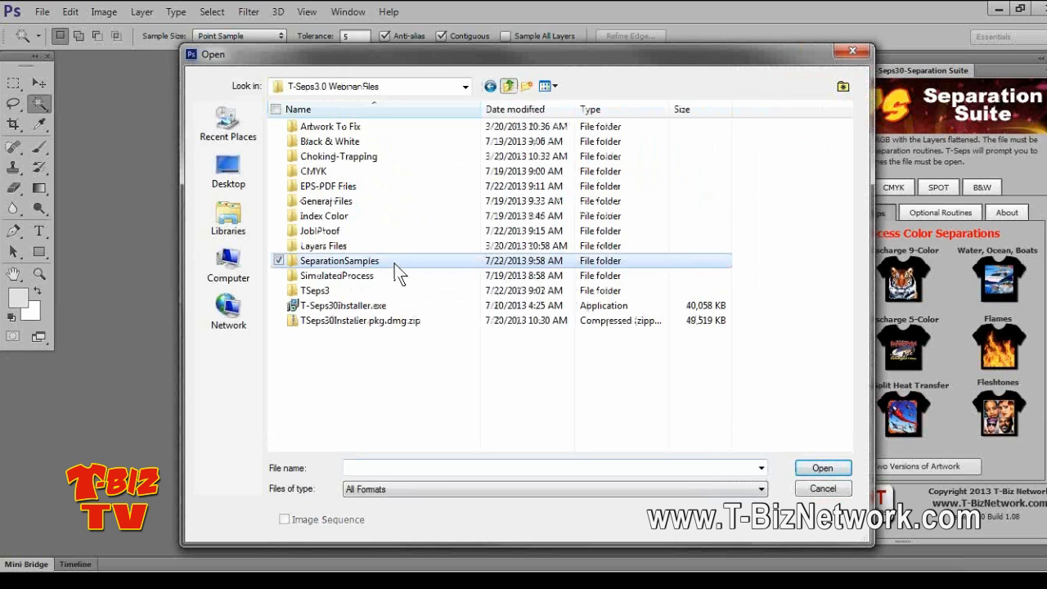
double_click(357, 279)
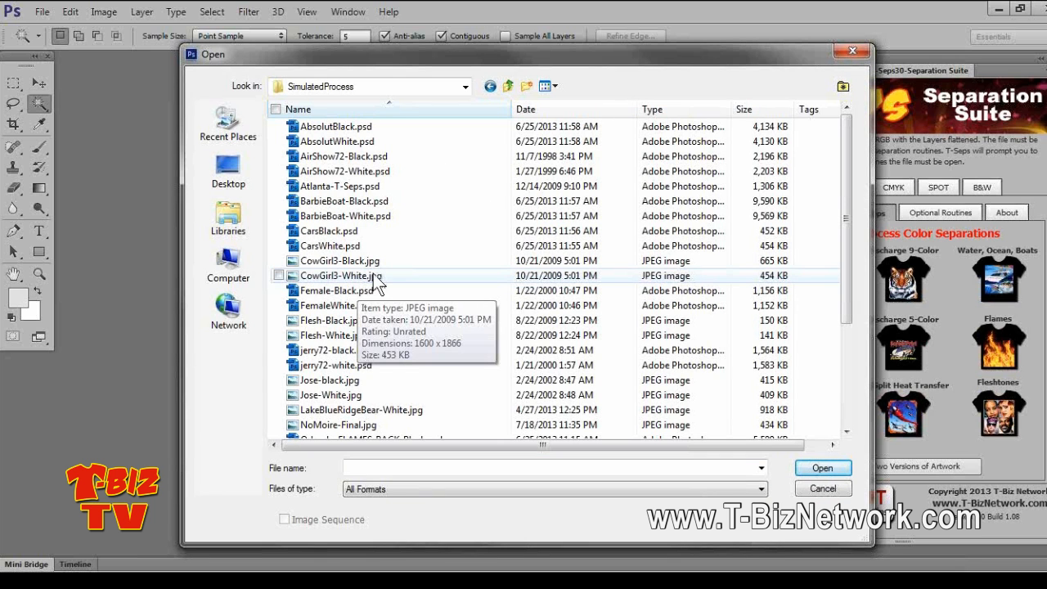
drag(634, 65, 477, 81)
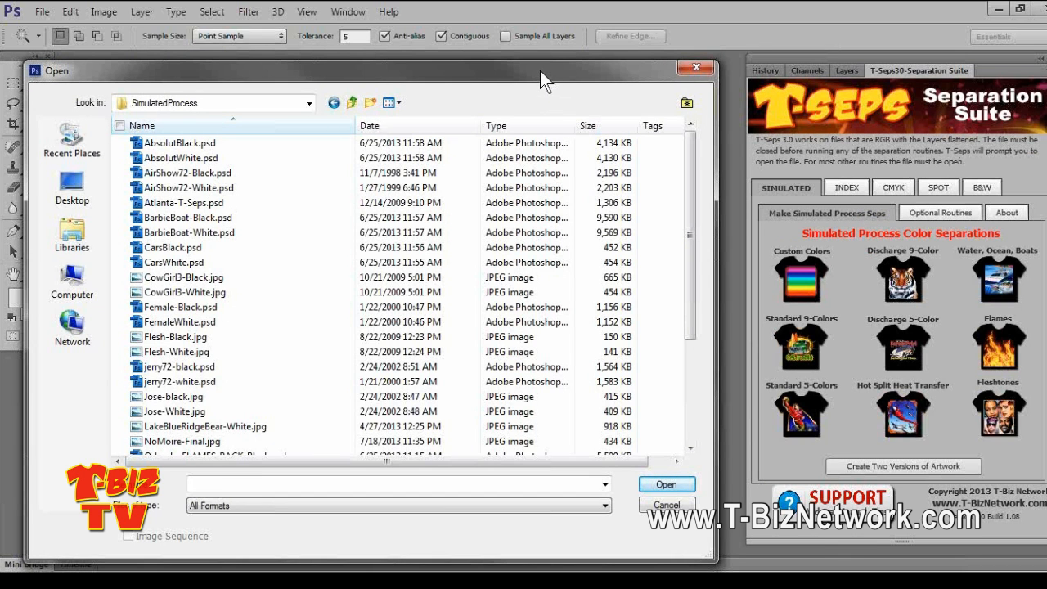
drag(540, 70, 650, 66)
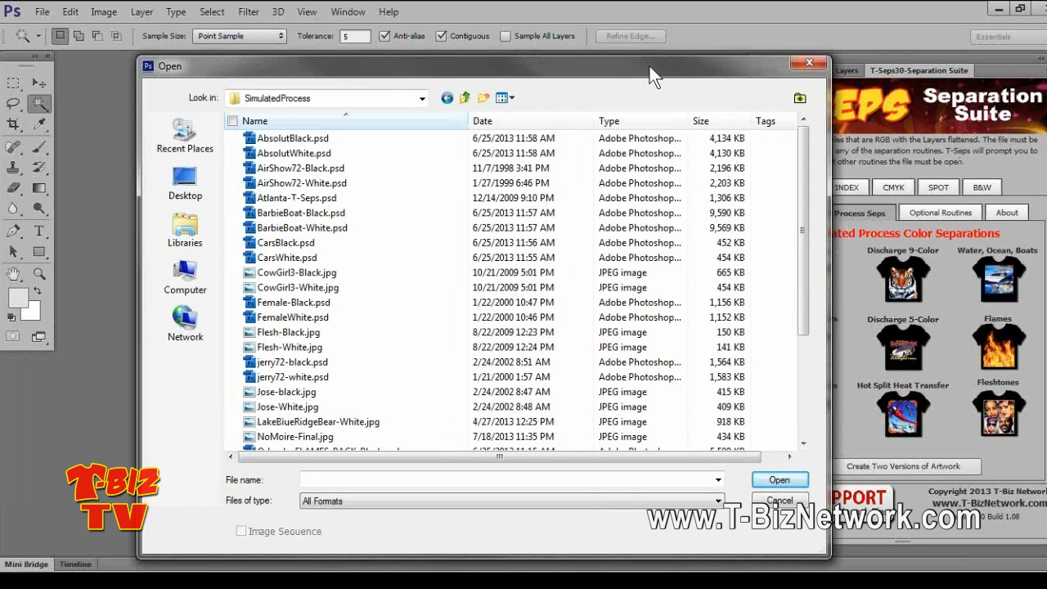
mouse_move(649, 66)
mouse_down()
mouse_move(579, 63)
mouse_move(640, 64)
mouse_up()
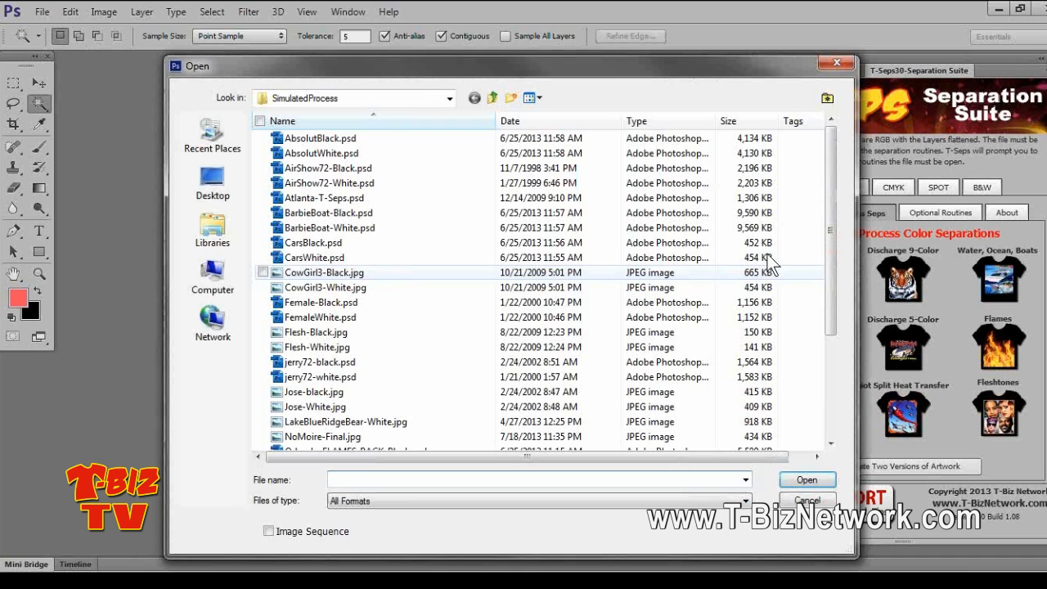
Load PhoenixSwapMeet-White.psd as the unmasked file, display the channels, and dismiss the message when the separation finishes
scroll(830, 342, down, 2)
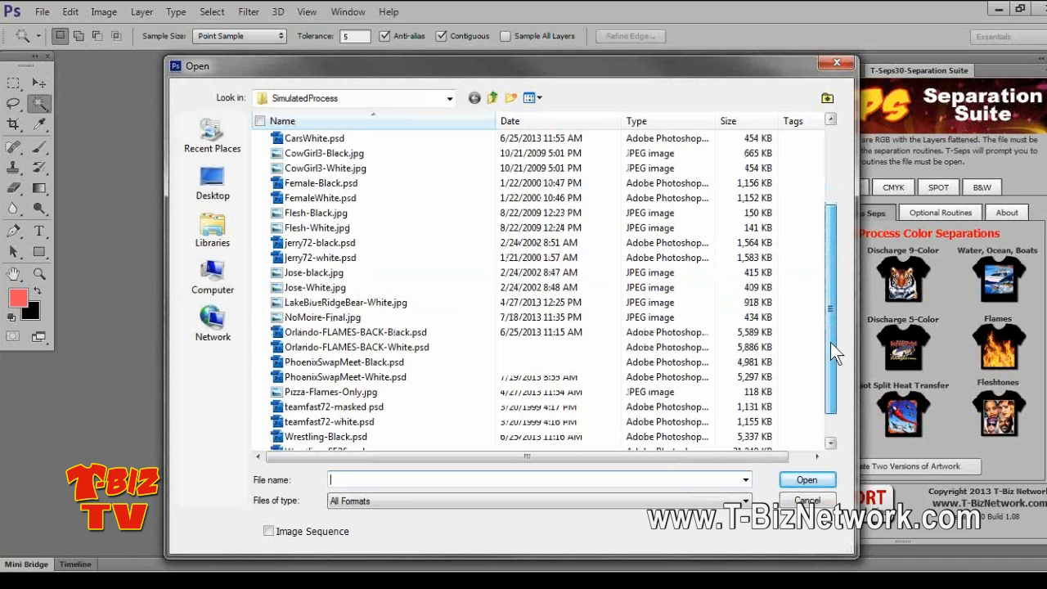
click(321, 366)
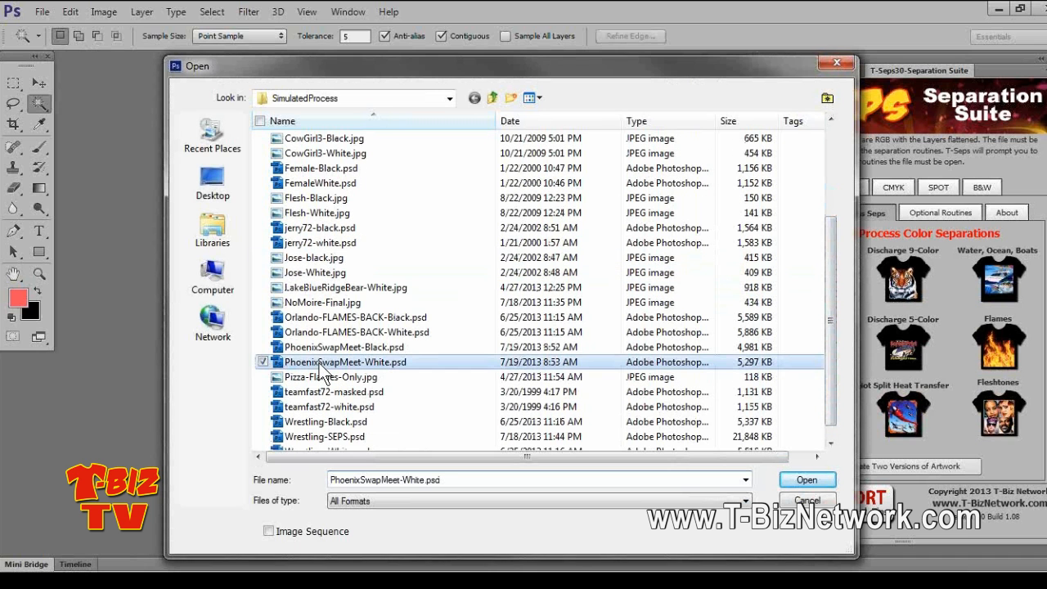
double_click(319, 363)
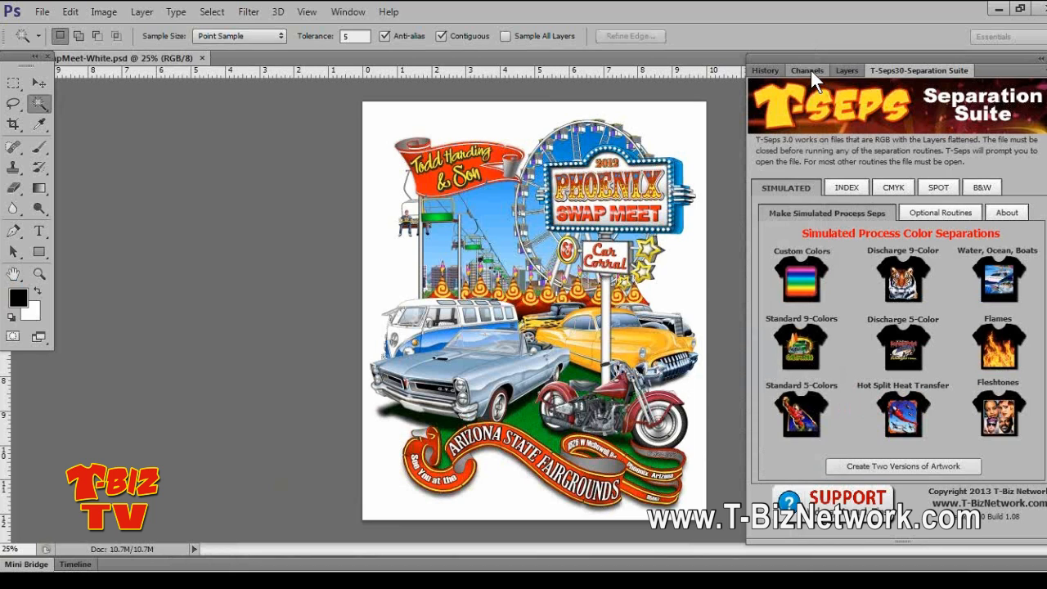
click(809, 70)
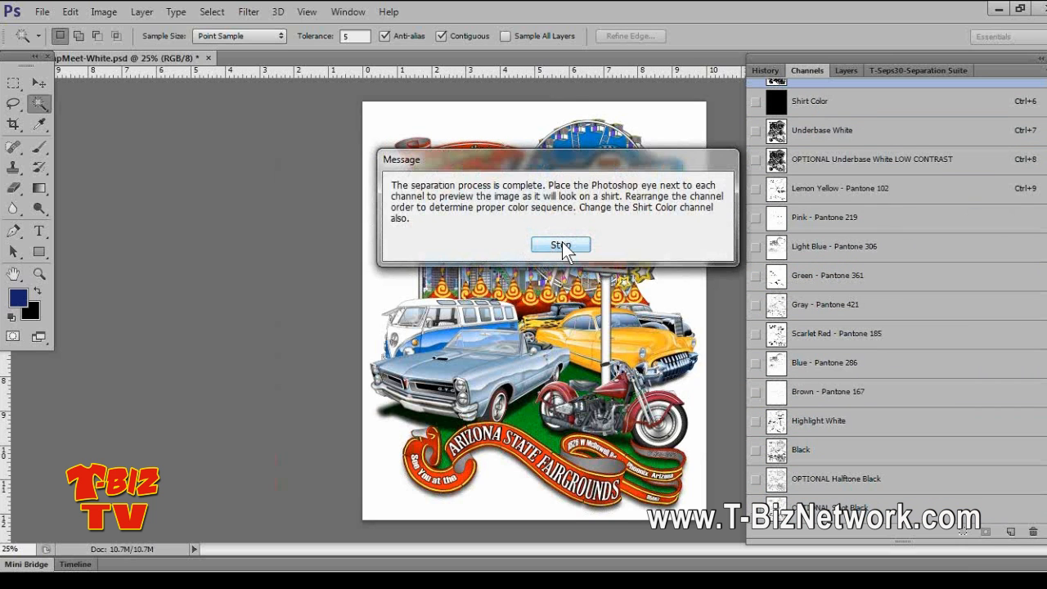
click(561, 243)
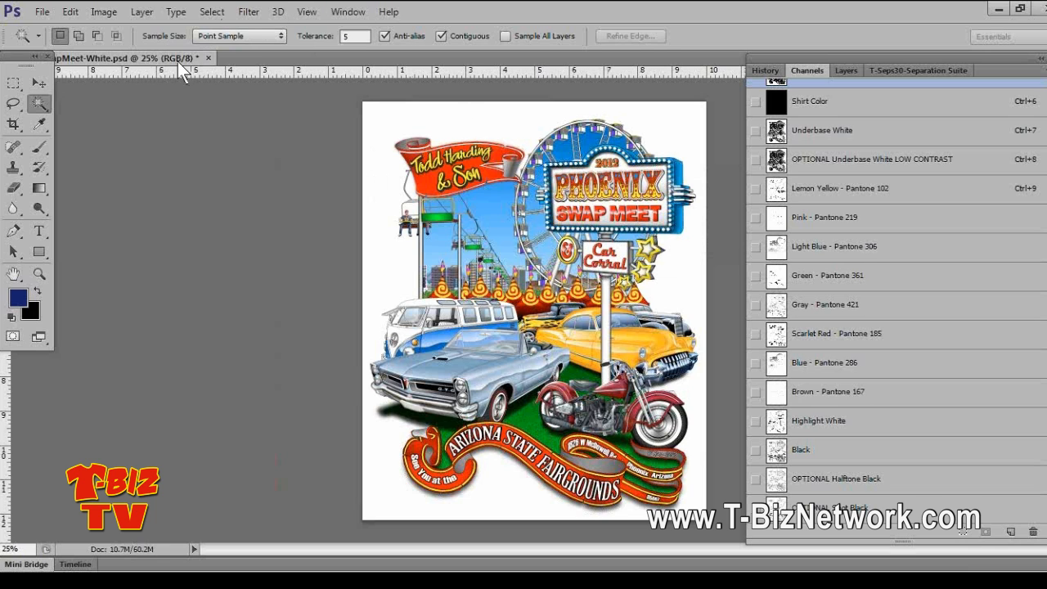
Float the separated document in its own window and save it as PhoenixSwapMeet-seps.psd in the SimulatedProcess folder
drag(178, 62, 222, 68)
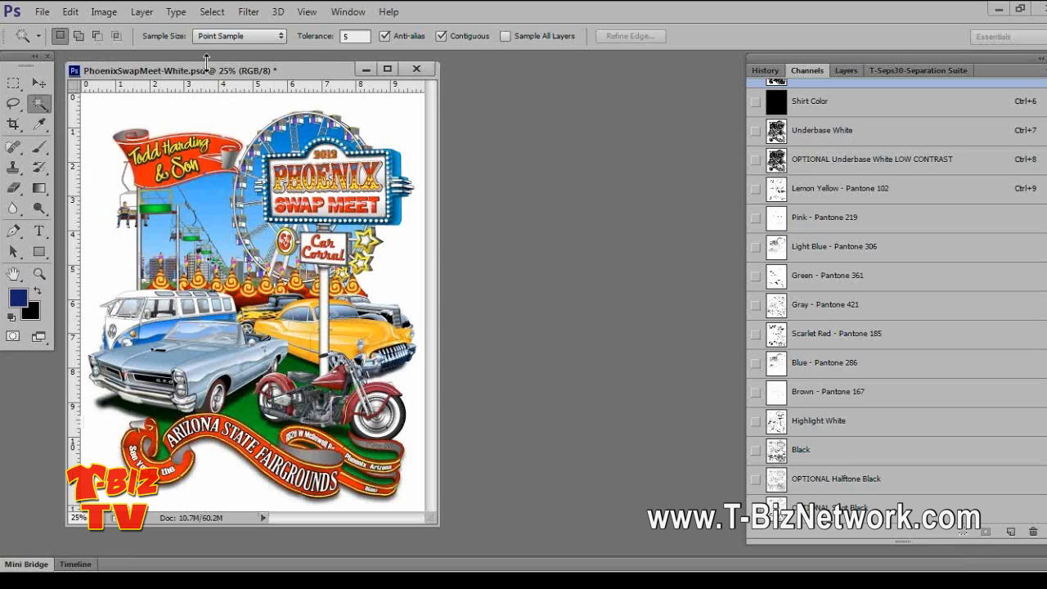
click(41, 12)
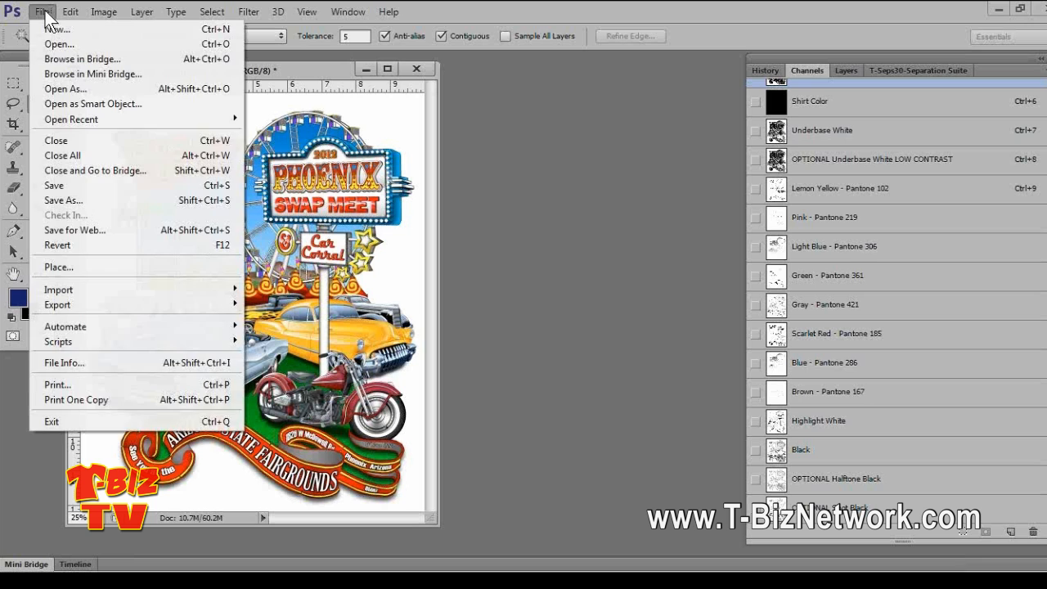
click(94, 200)
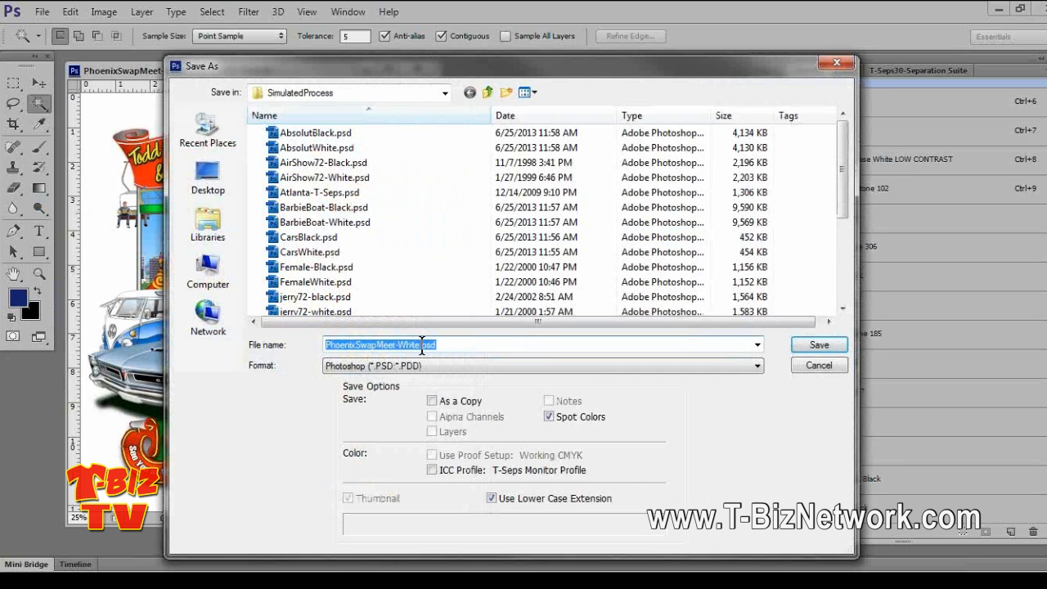
click(422, 345)
key(BackSpace)
key(BackSpace)
key(BackSpace)
key(BackSpace)
key(BackSpace)
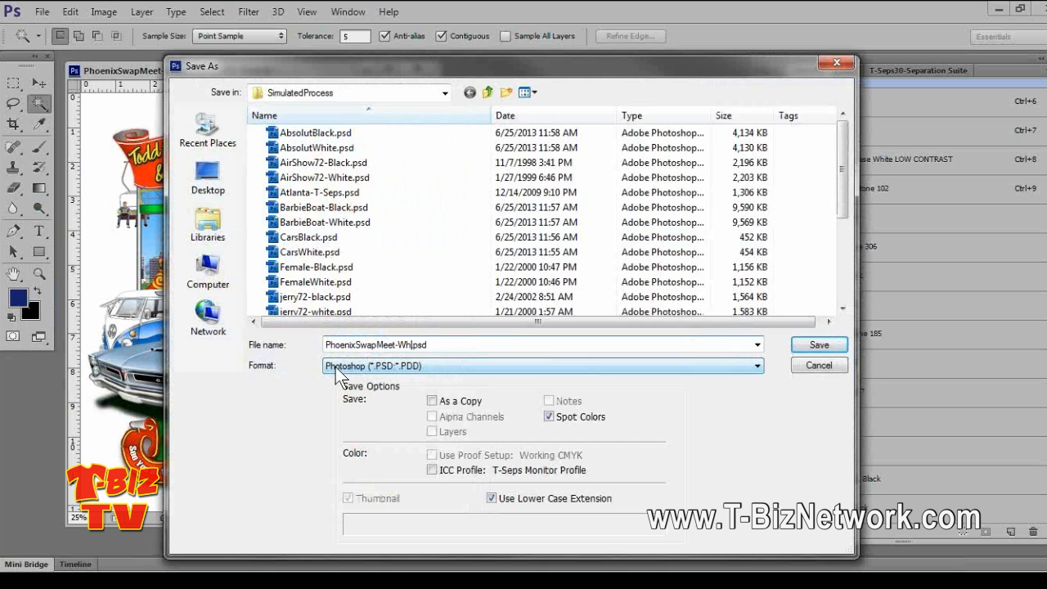
text(seps)
key(Return)
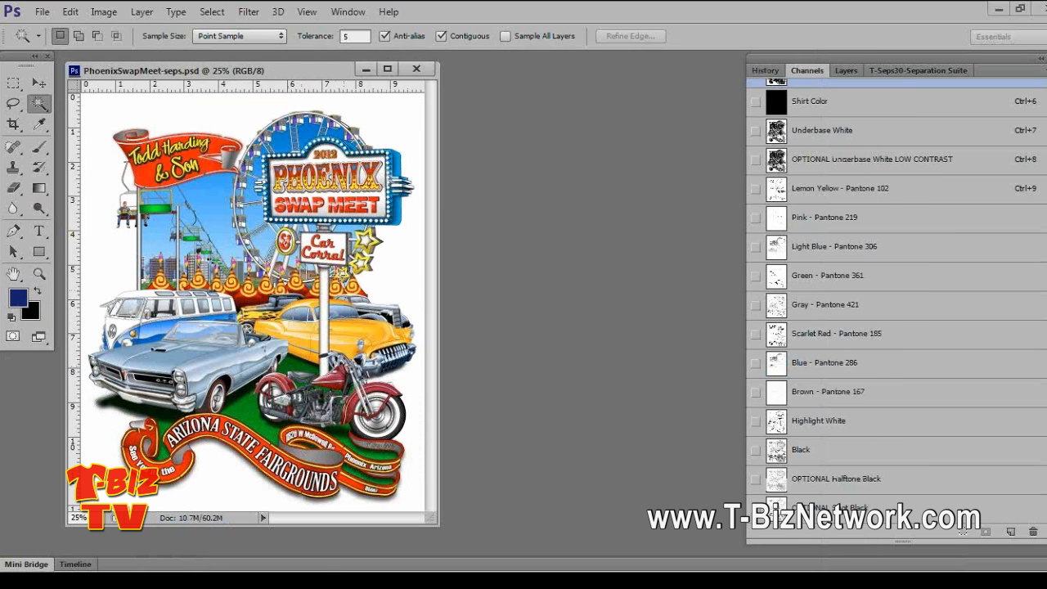
Open PhoenixSwapMeet-White.psd in a separate window beside the separated file and narrow the channel list to fit both images
click(49, 14)
click(59, 44)
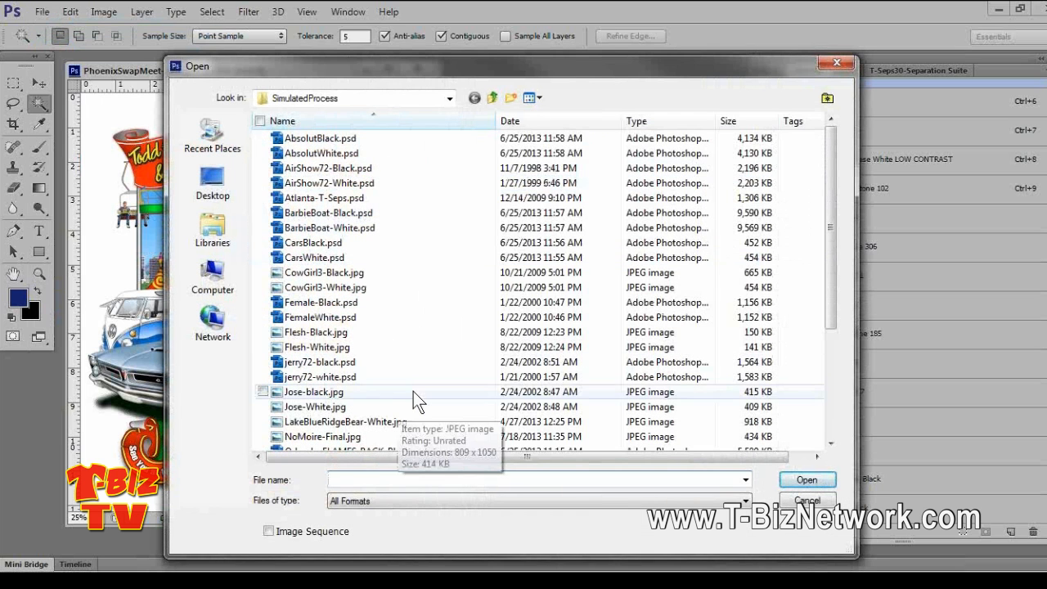
click(414, 392)
scroll(413, 391, down, 2)
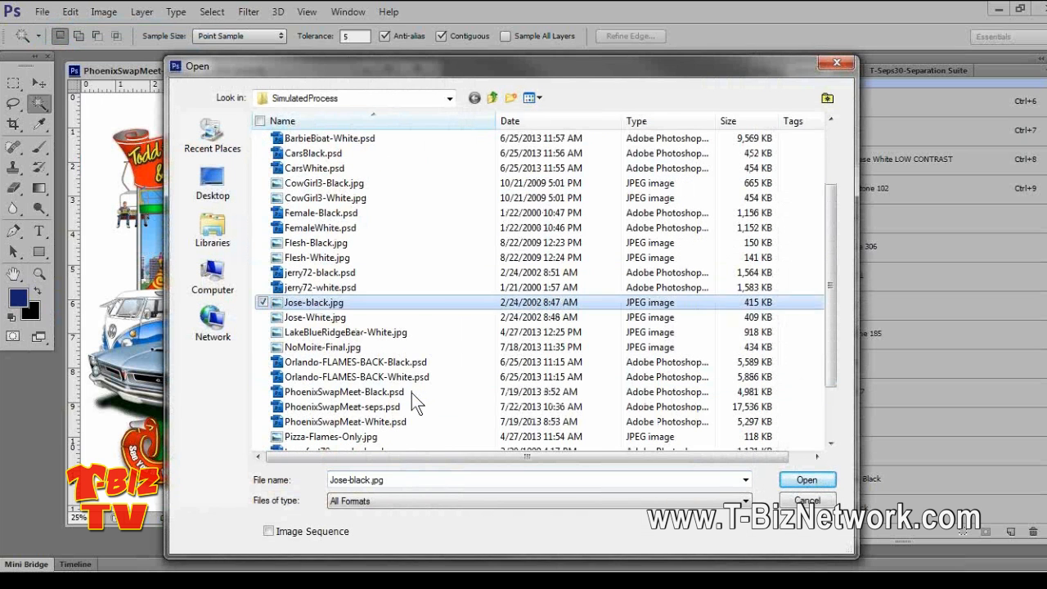
double_click(362, 423)
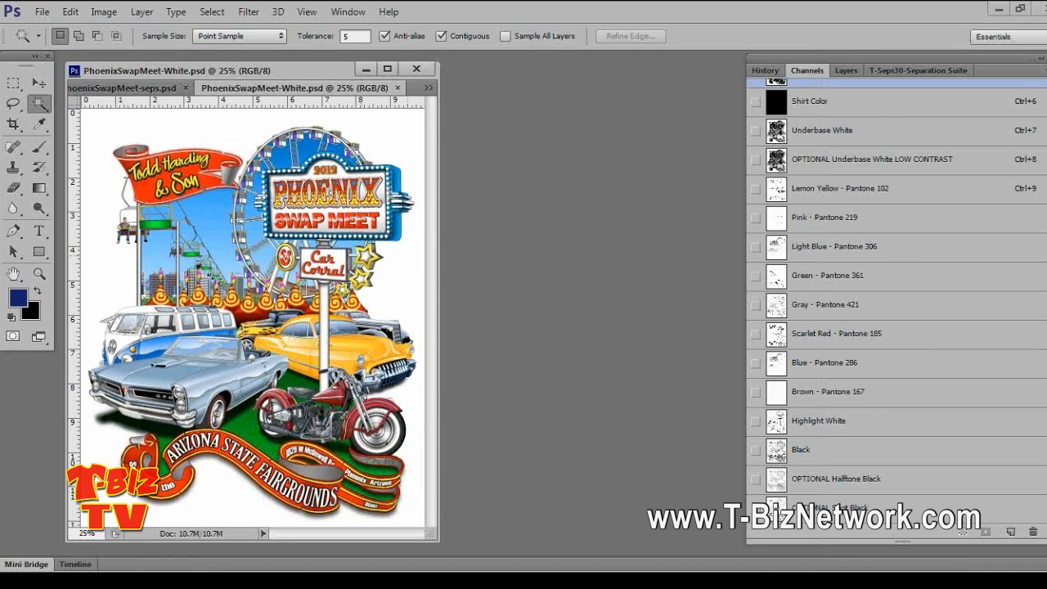
drag(367, 88, 575, 81)
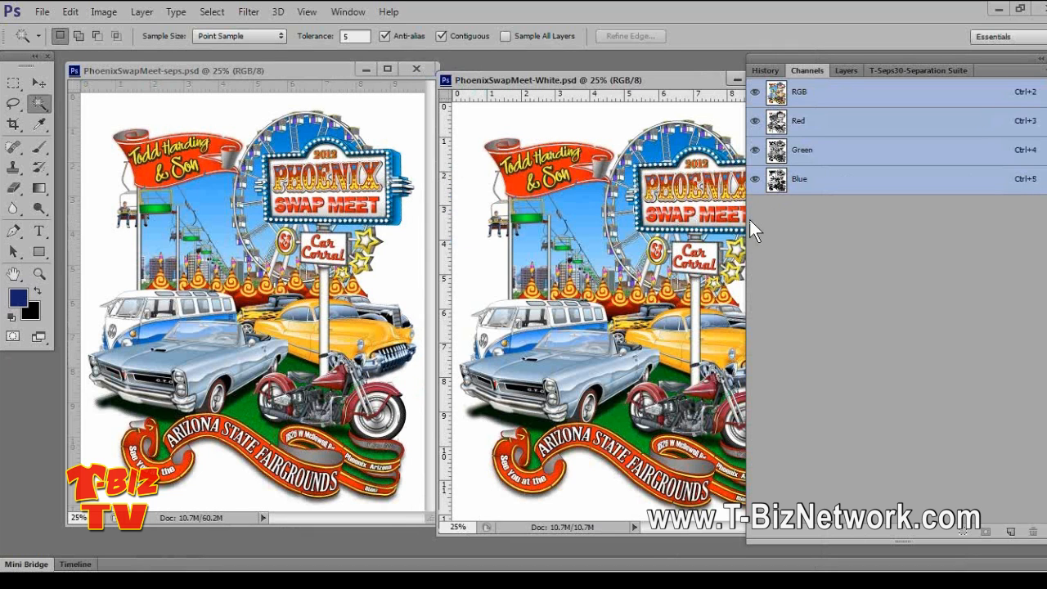
drag(747, 219, 867, 216)
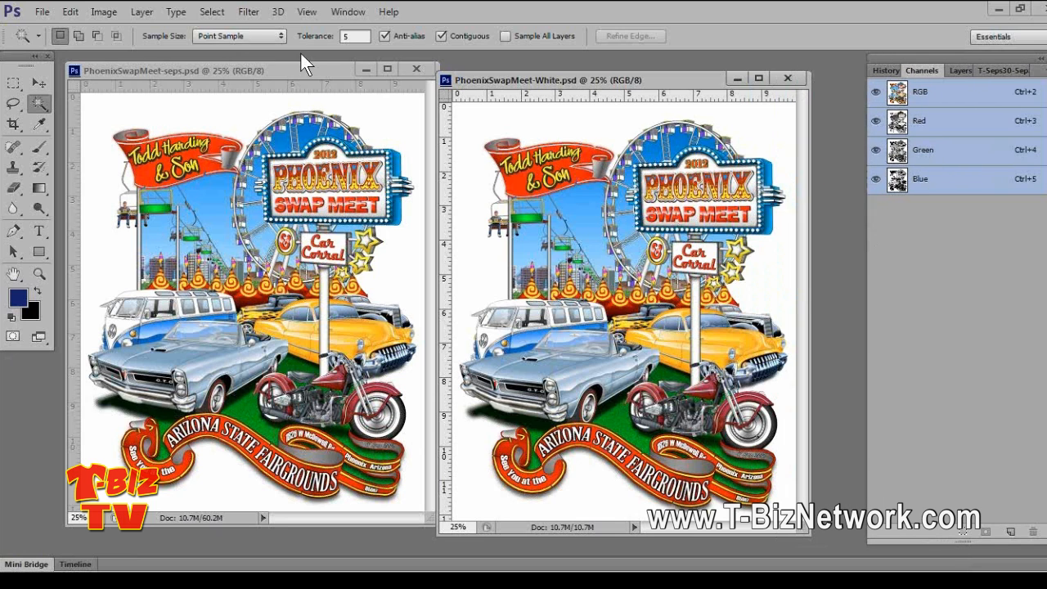
Set the Shirt Color spot channel's ink color to white (ffffff) in PhoenixSwapMeet-seps.psd
click(302, 69)
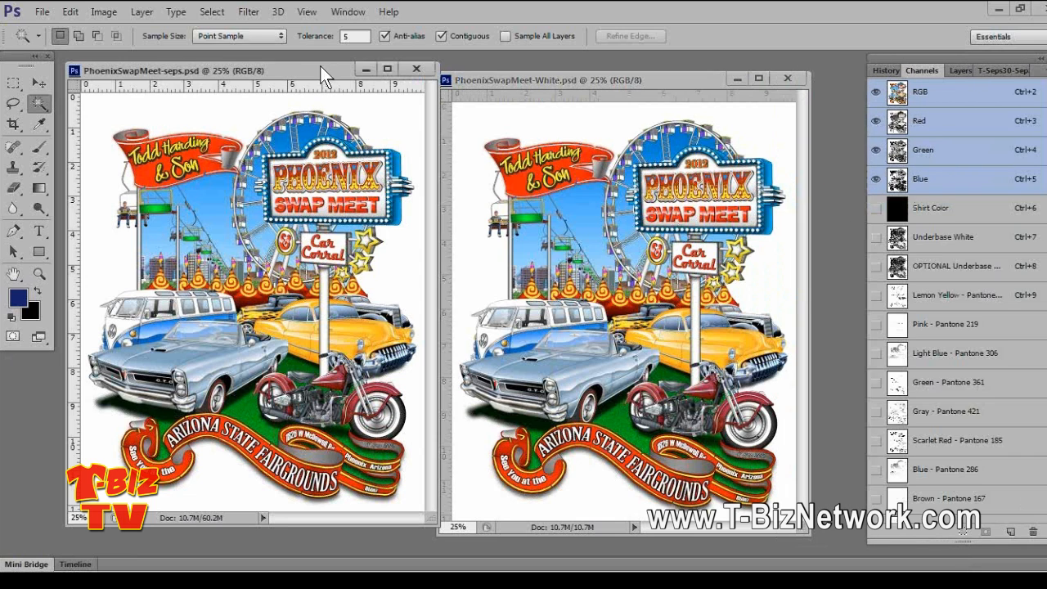
double_click(895, 215)
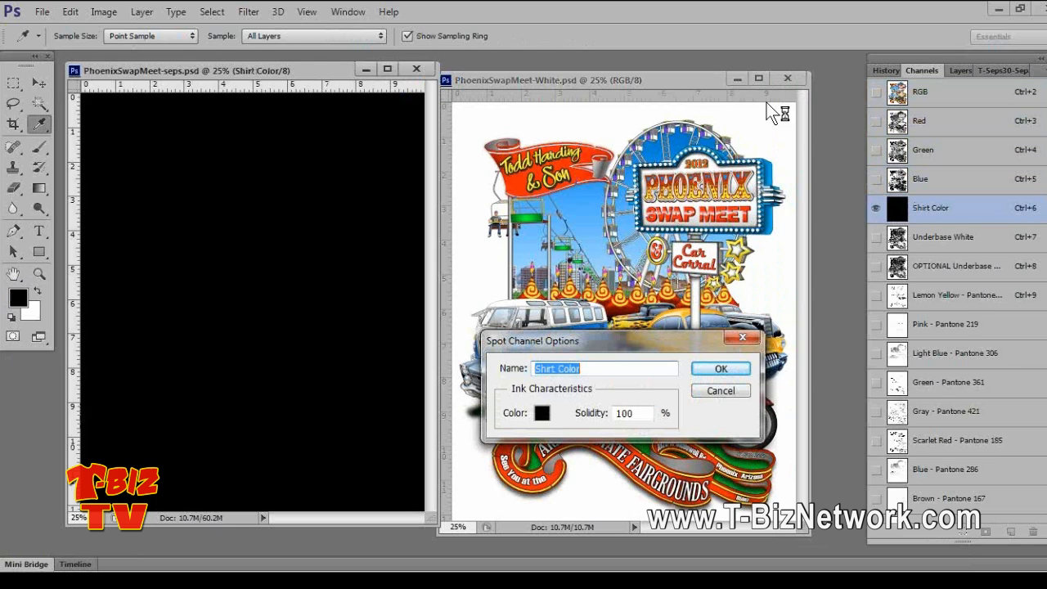
click(544, 414)
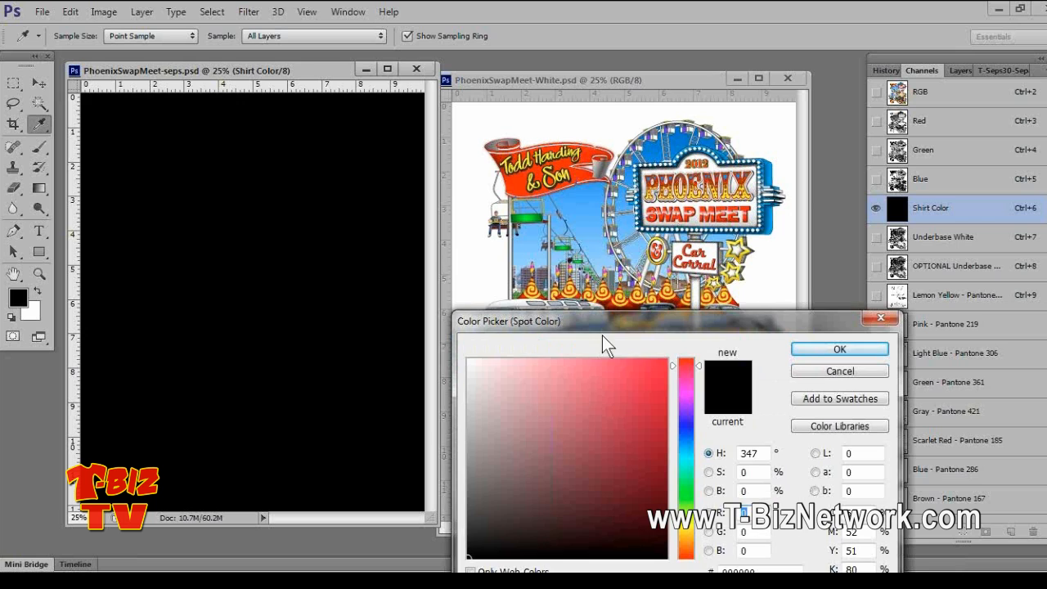
drag(615, 335, 596, 232)
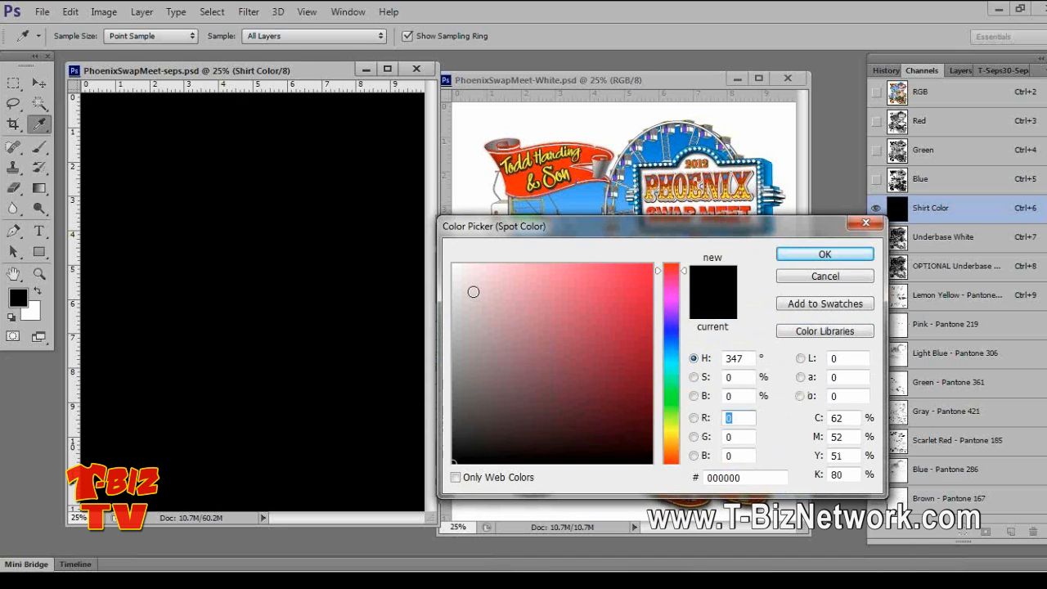
drag(473, 292, 454, 266)
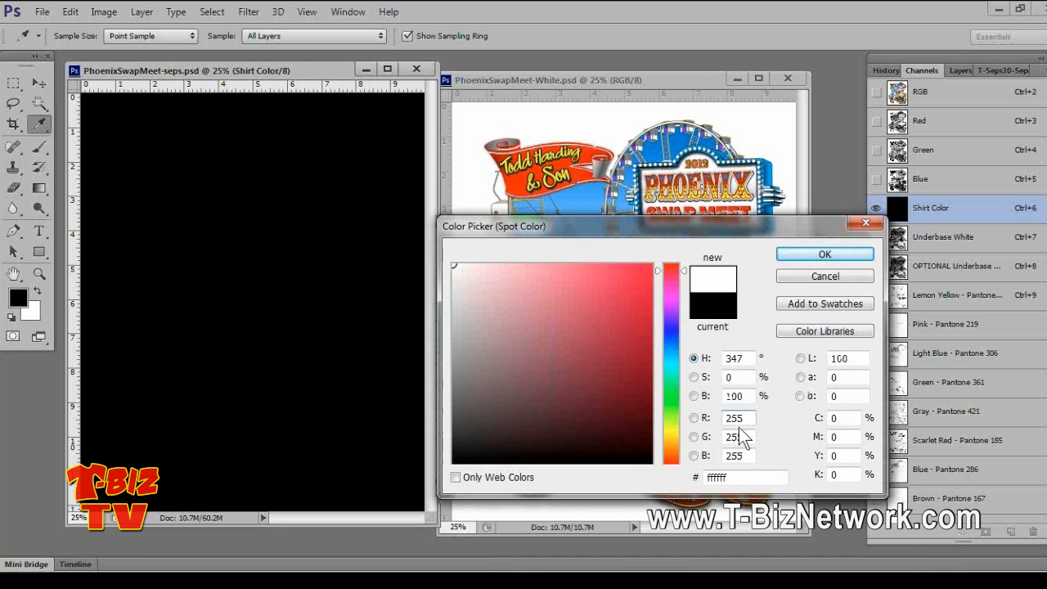
click(820, 255)
click(734, 370)
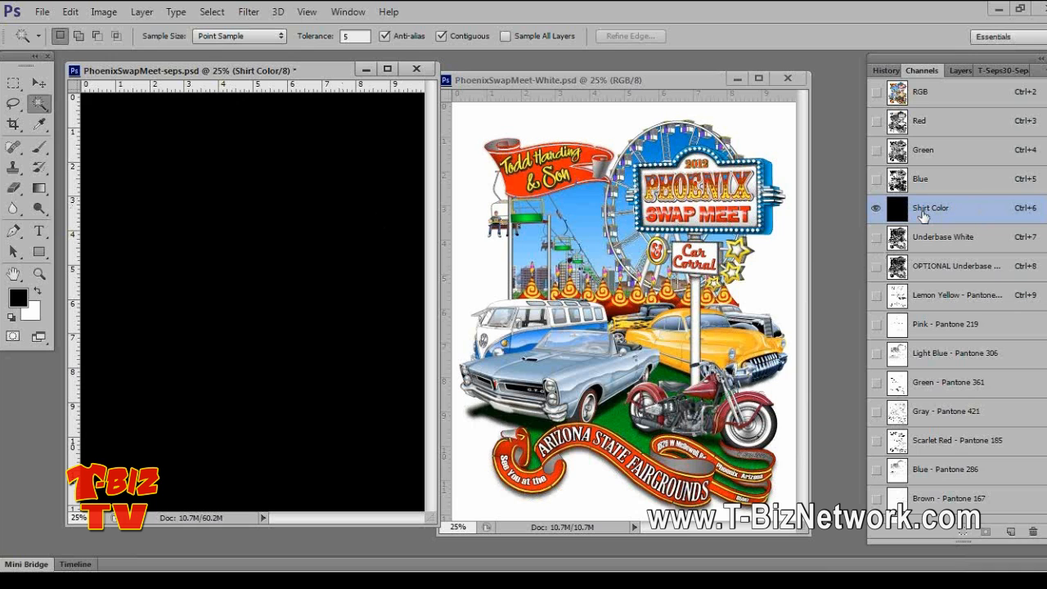
View the Underbase White, optional low-contrast underbase, Lemon Yellow, Pink and Light Blue channels one at a time
click(898, 238)
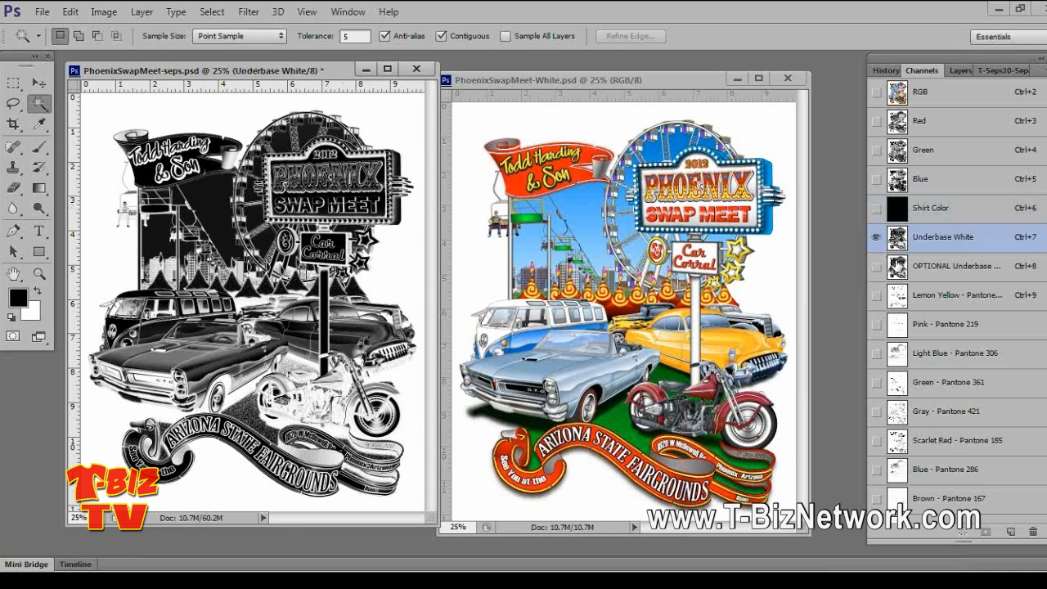
click(898, 266)
click(899, 295)
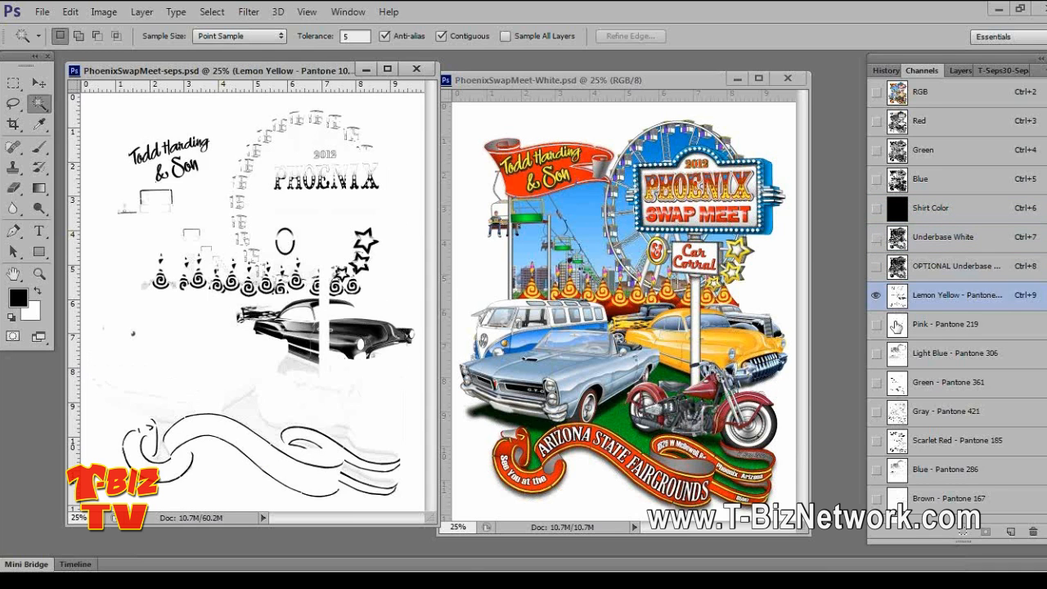
click(897, 326)
click(898, 354)
Check the Shirt Color channel's spot options and close them without making changes
click(899, 211)
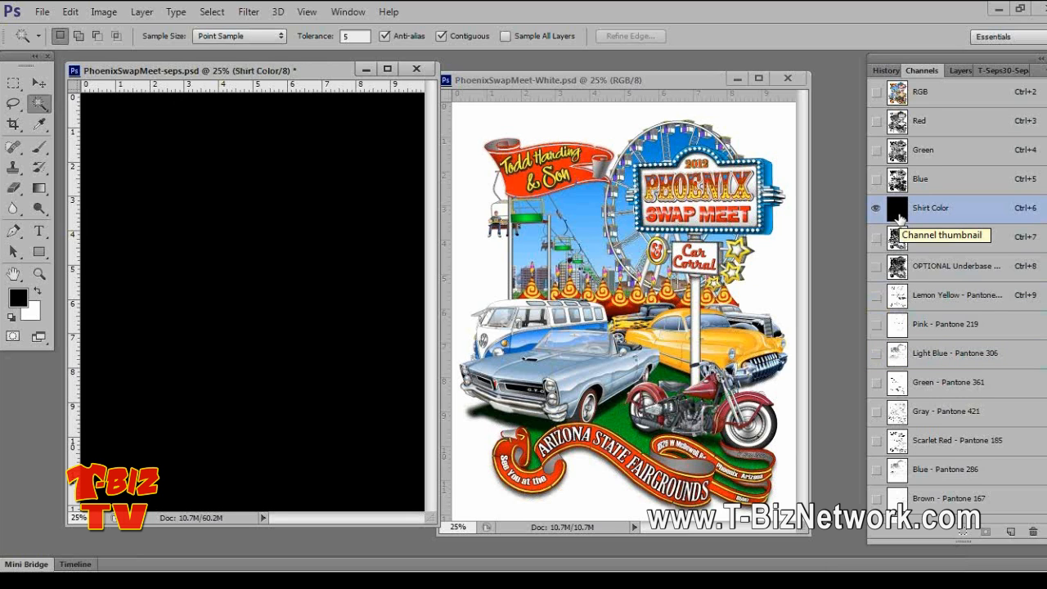
double_click(899, 212)
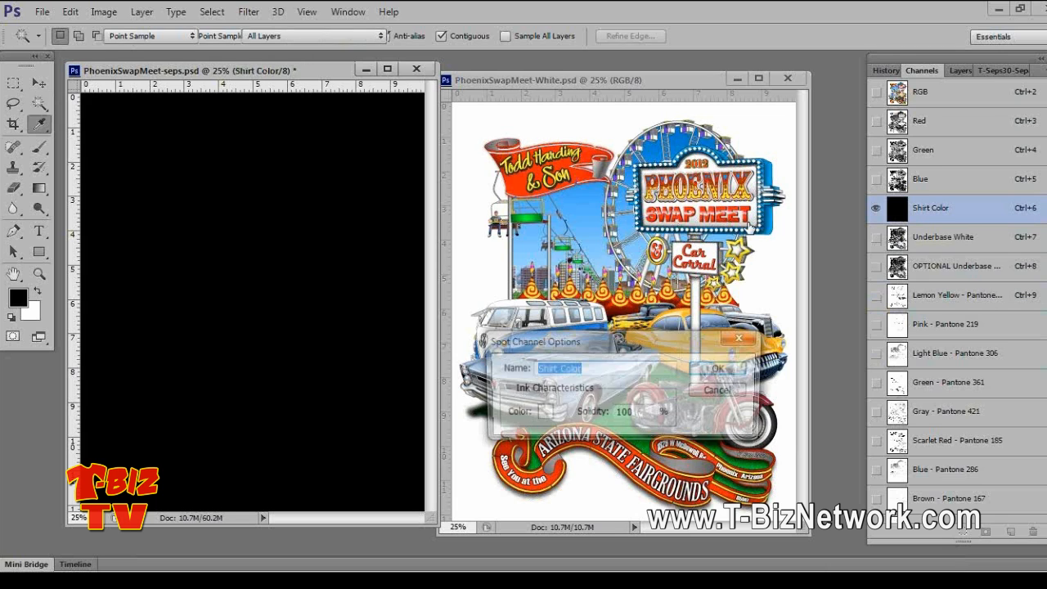
click(720, 390)
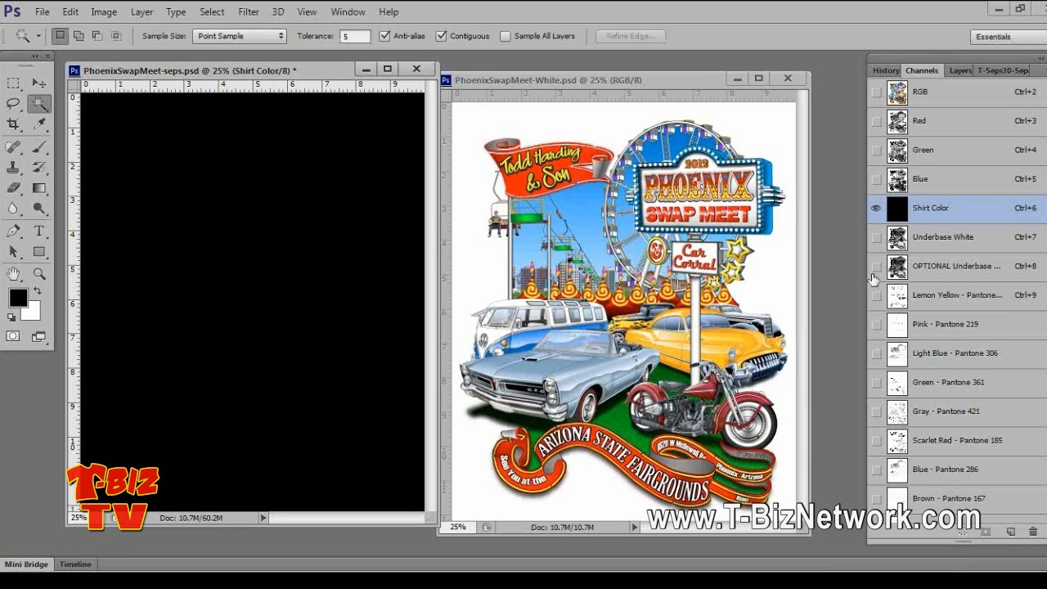
Show the Lemon Yellow, Pink, Light Blue, Green and Gray spot channels together over the white Shirt Color channel
click(876, 295)
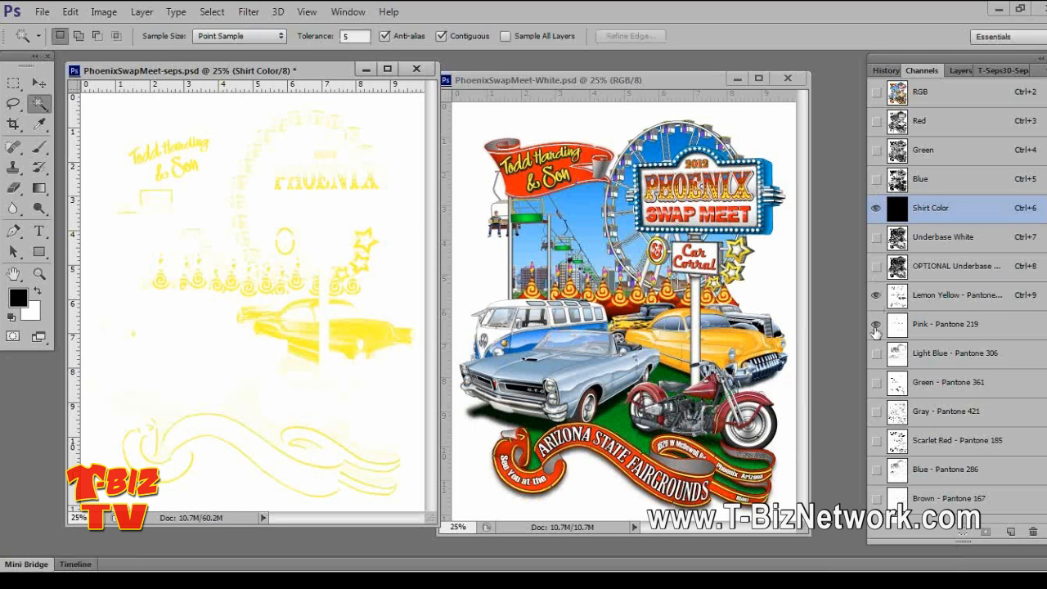
click(875, 326)
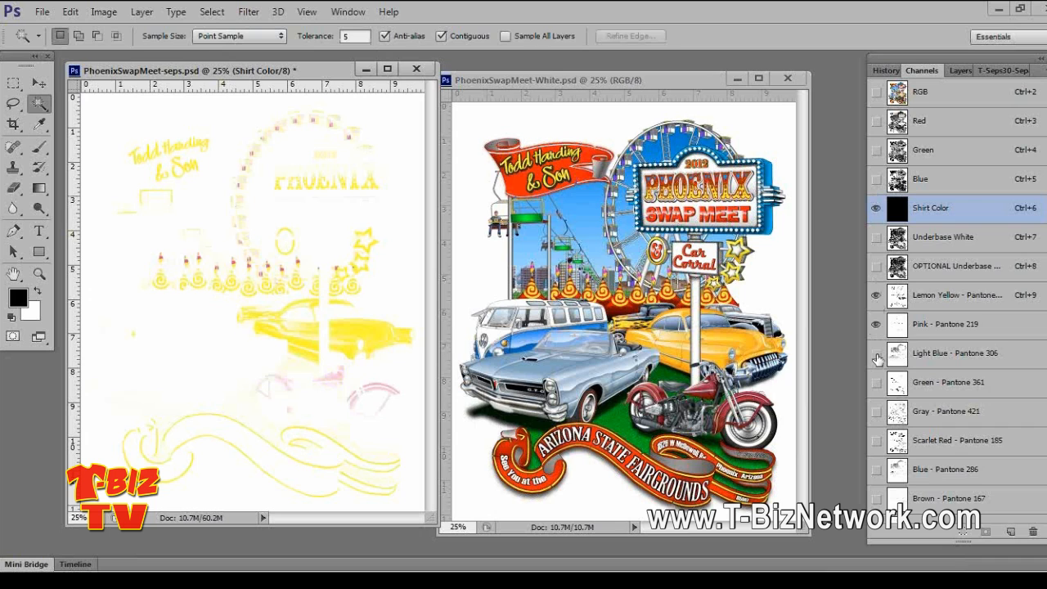
click(876, 353)
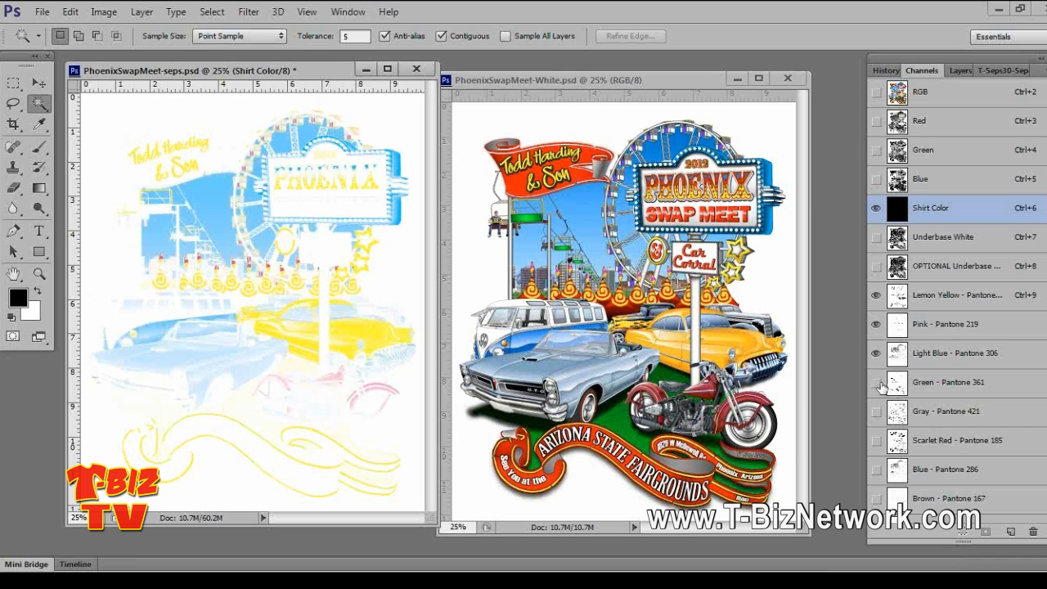
click(876, 382)
click(877, 411)
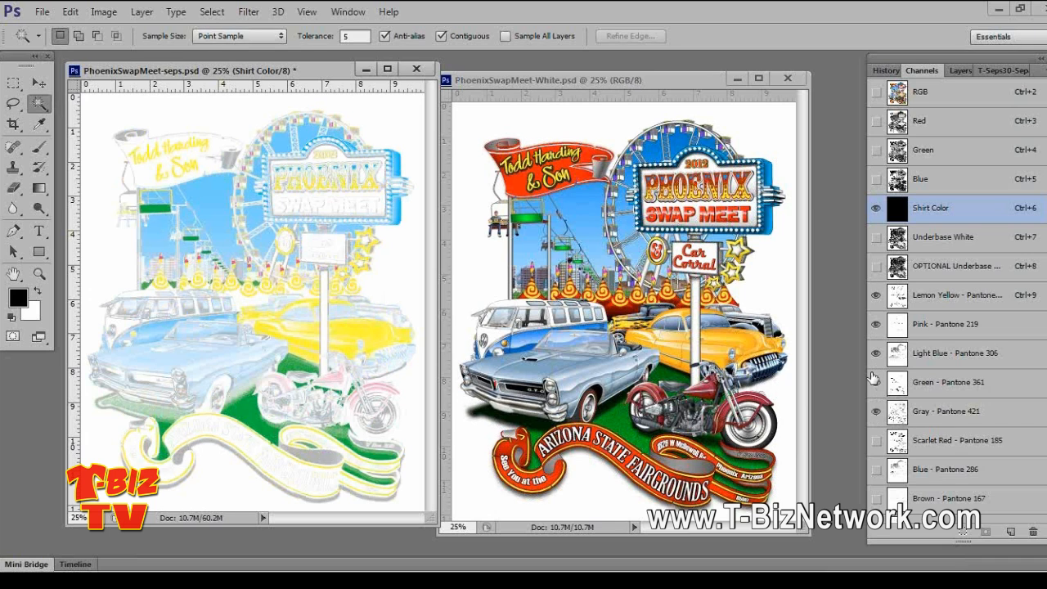
click(876, 323)
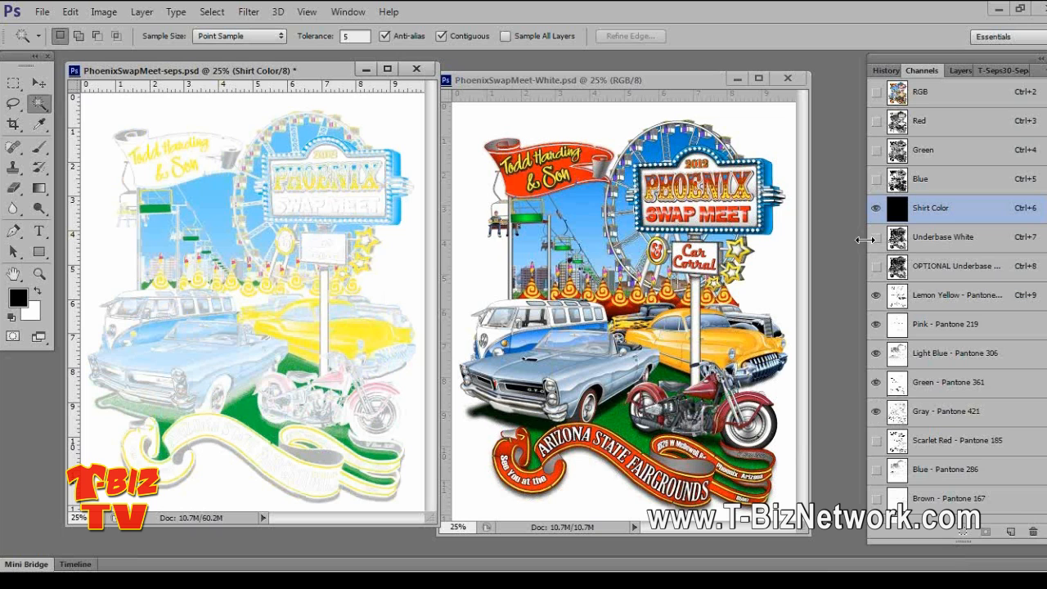
Add the Scarlet Red, Blue, Brown and Black channels to the preview, leaving Highlight White hidden
click(875, 442)
scroll(875, 409, down, 2)
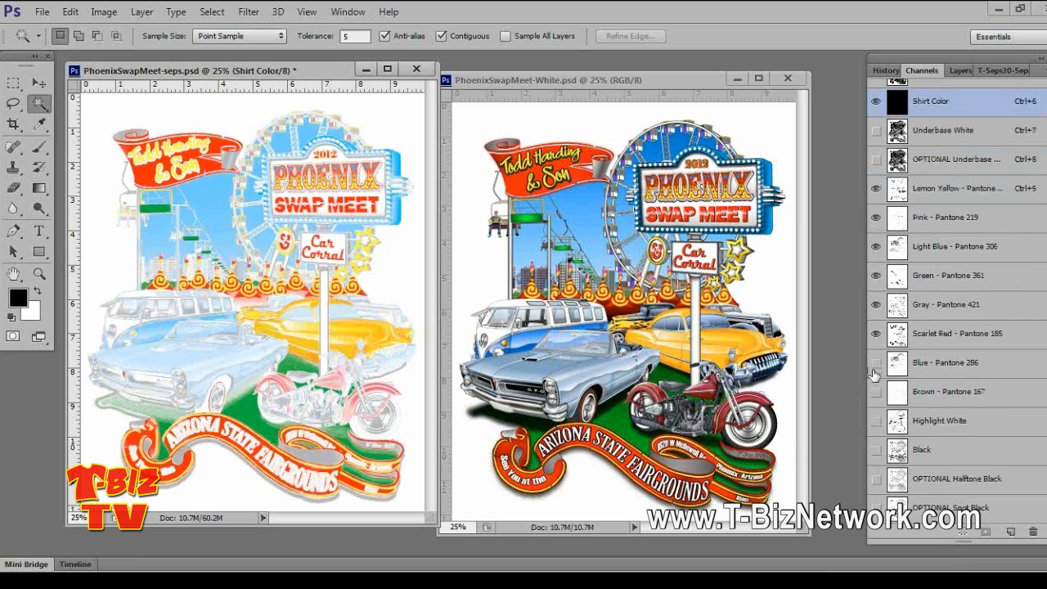
click(875, 364)
click(875, 392)
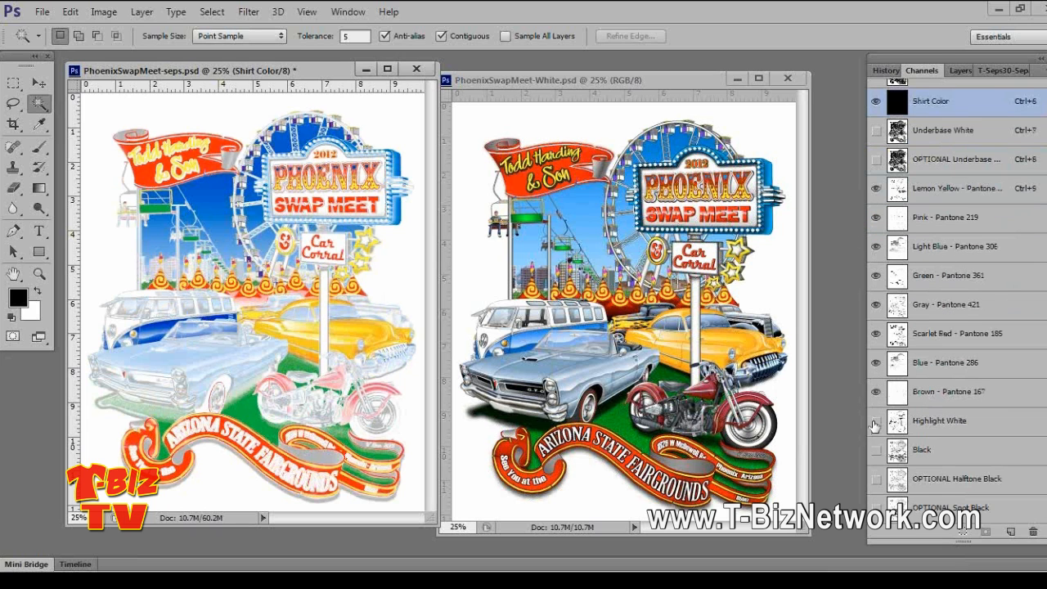
click(876, 423)
click(876, 422)
click(876, 450)
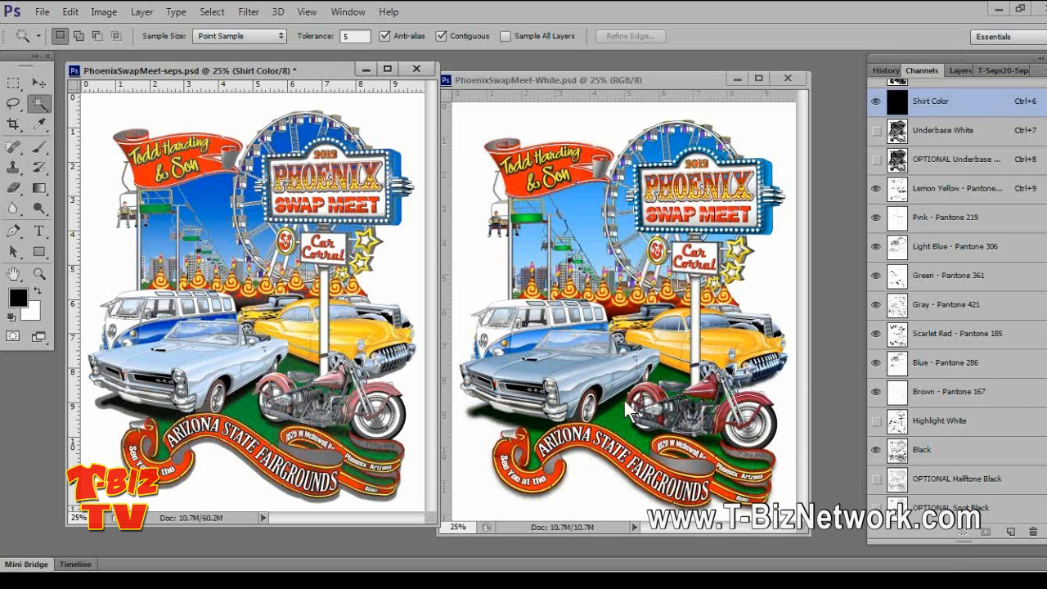
Compare the preview with and without the Gray - Pantone 421 channel, and delete that channel
click(873, 307)
click(874, 307)
click(874, 307)
click(874, 306)
click(874, 307)
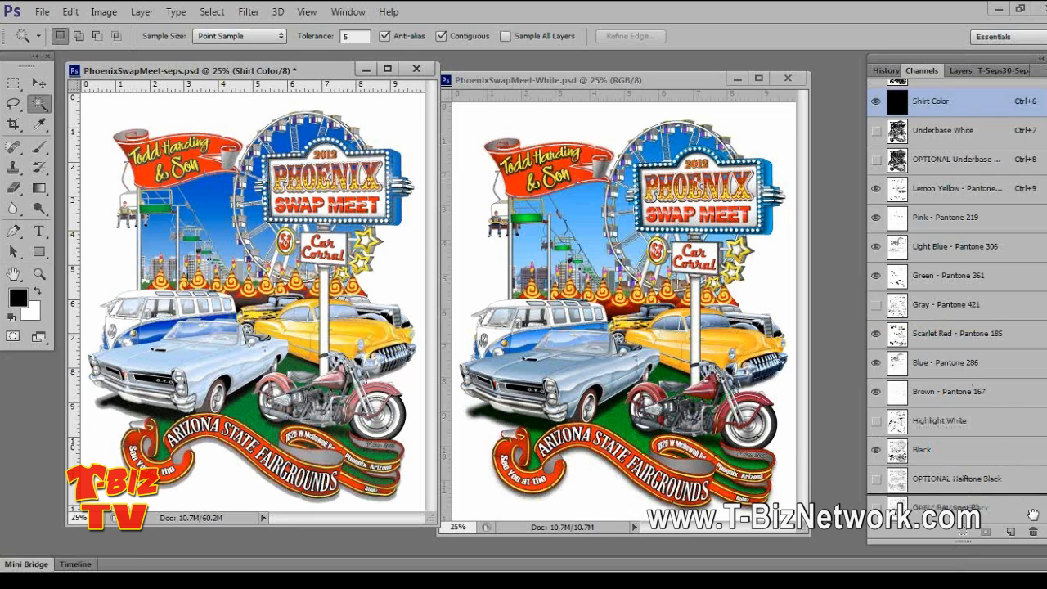
drag(1033, 514, 1034, 532)
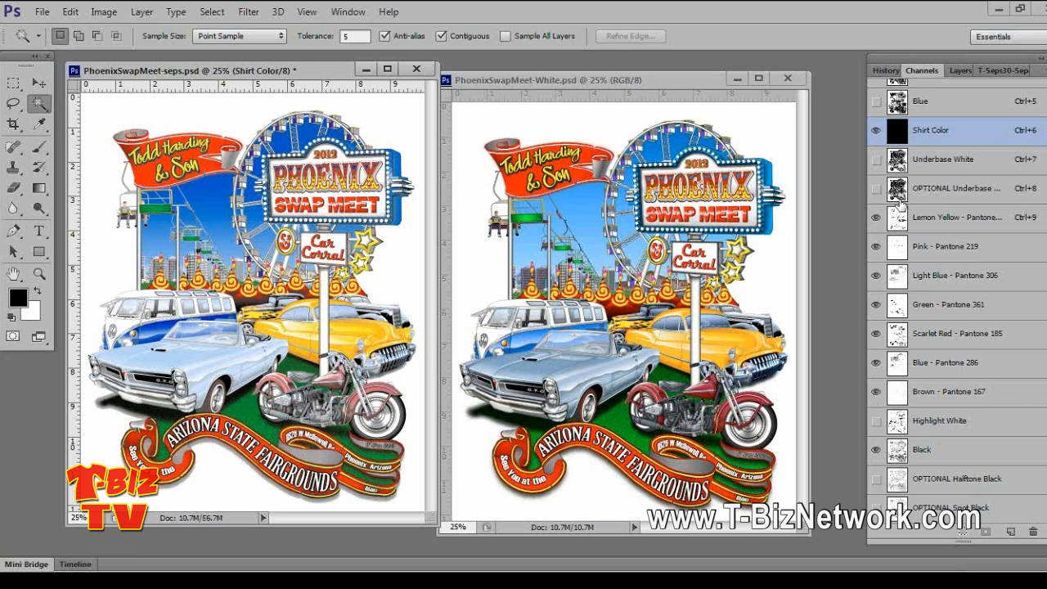
View the Black, OPTIONAL Halftone Black and OPTIONAL Spot Black channels one at a time to compare them
click(876, 246)
click(900, 451)
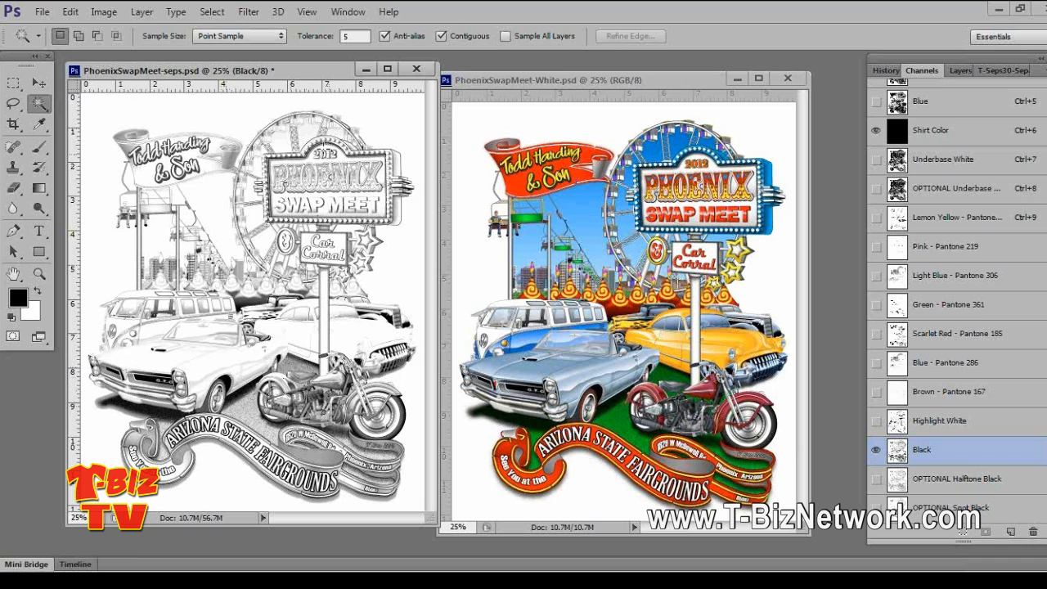
click(900, 481)
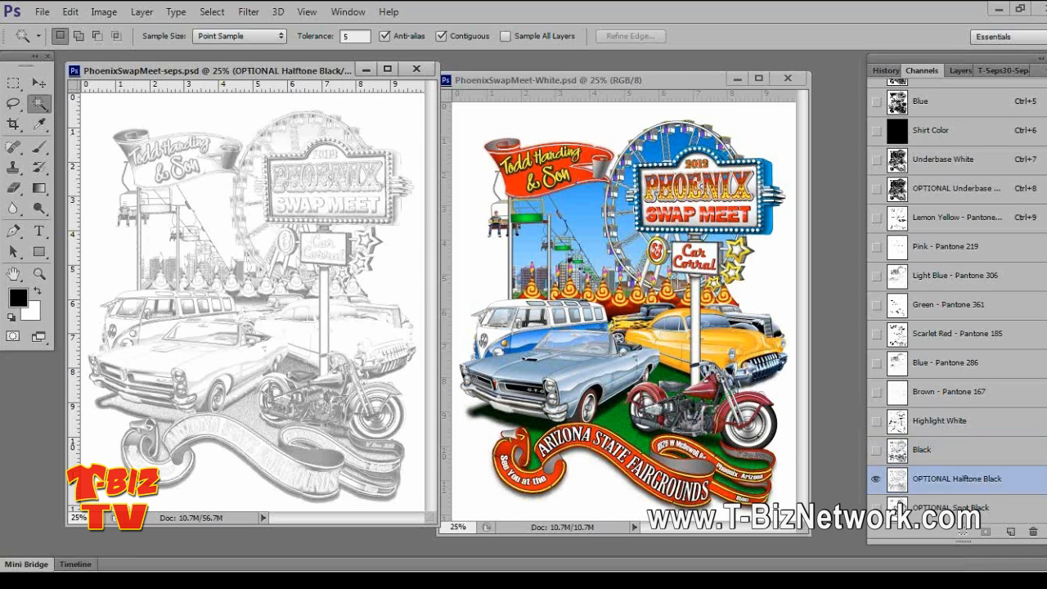
click(904, 508)
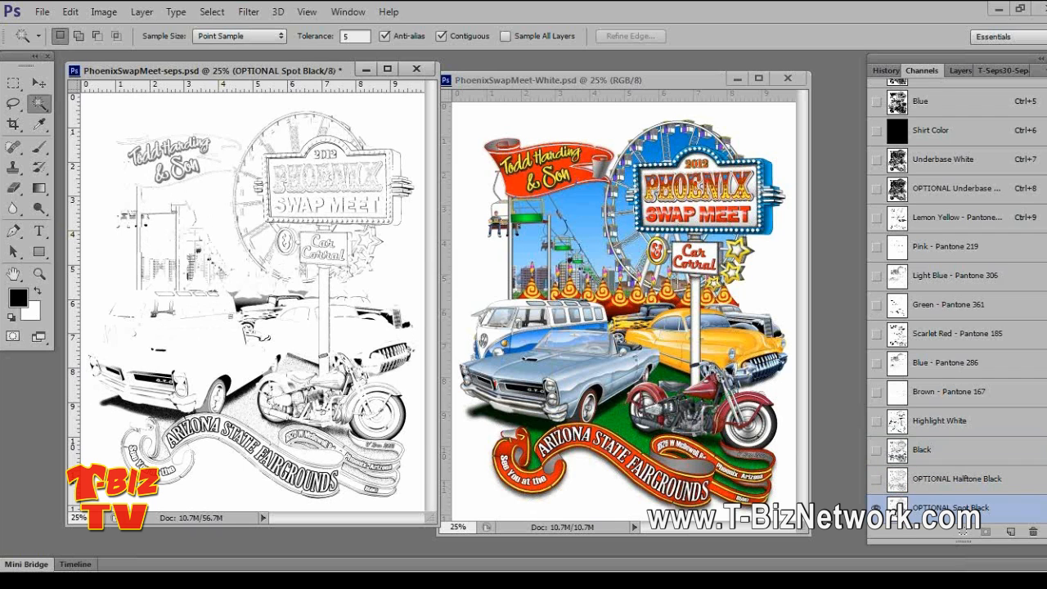
click(900, 483)
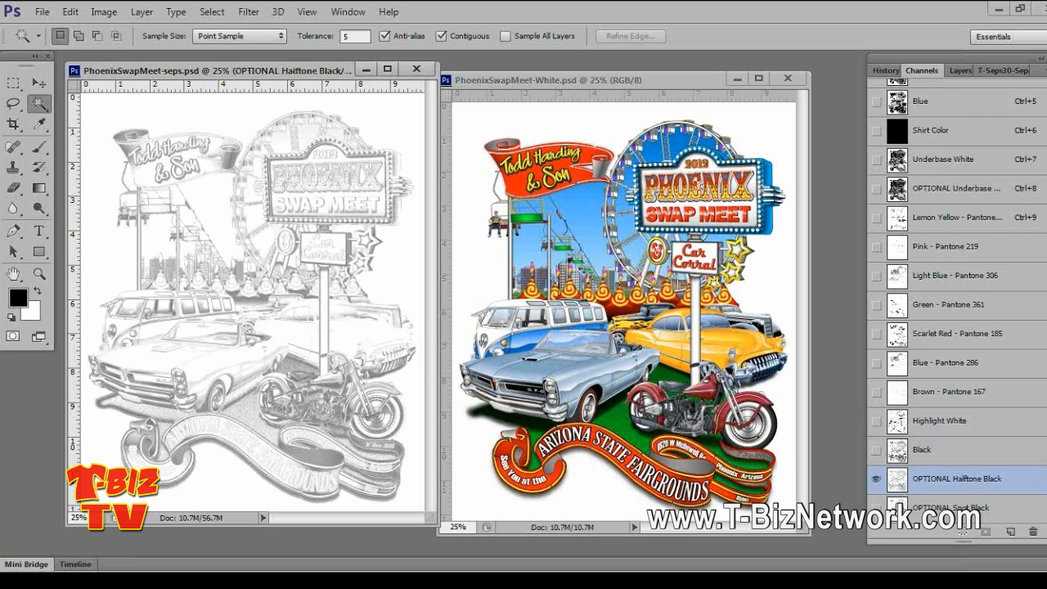
click(901, 506)
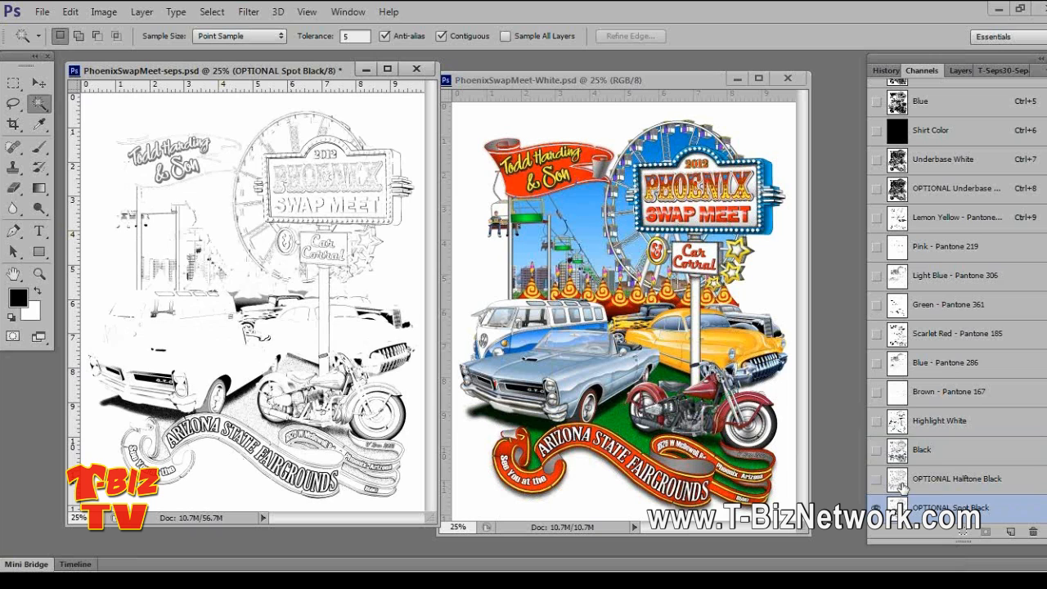
click(902, 482)
Delete the OPTIONAL Halftone Black and OPTIONAL Spot Black channels, keeping the Black channel visible
click(876, 449)
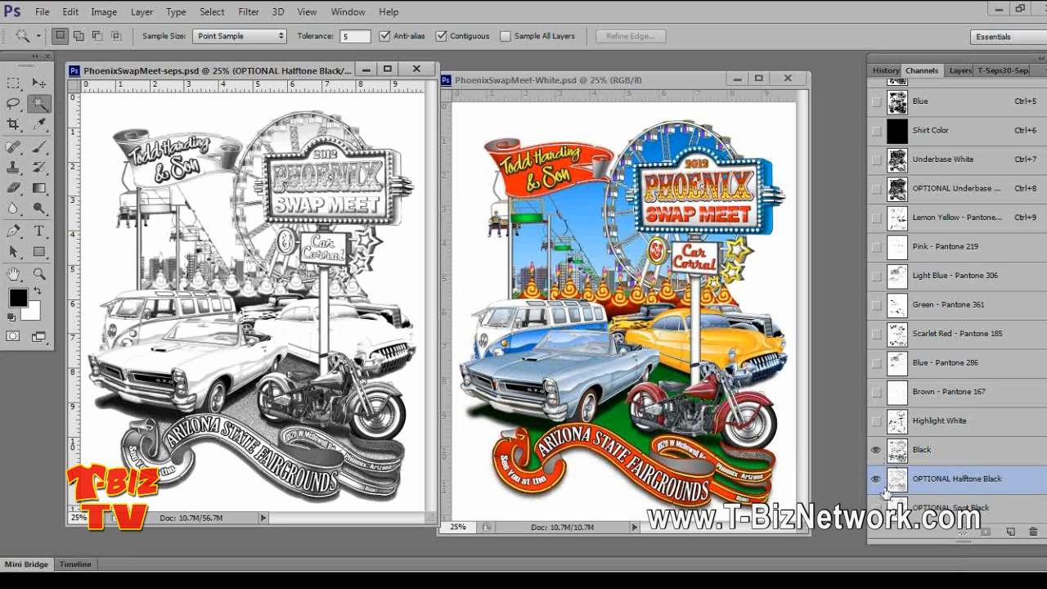
key(ctrl+2)
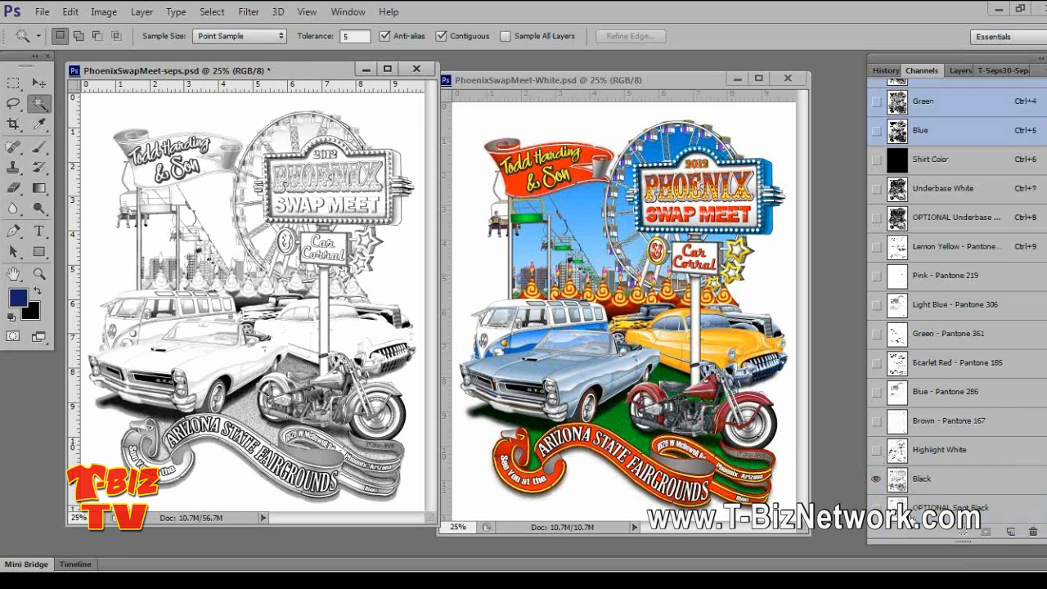
scroll(908, 505, up, 1)
Set the Shirt Color spot channel's ink color to an orange-brown (a85300)
double_click(897, 188)
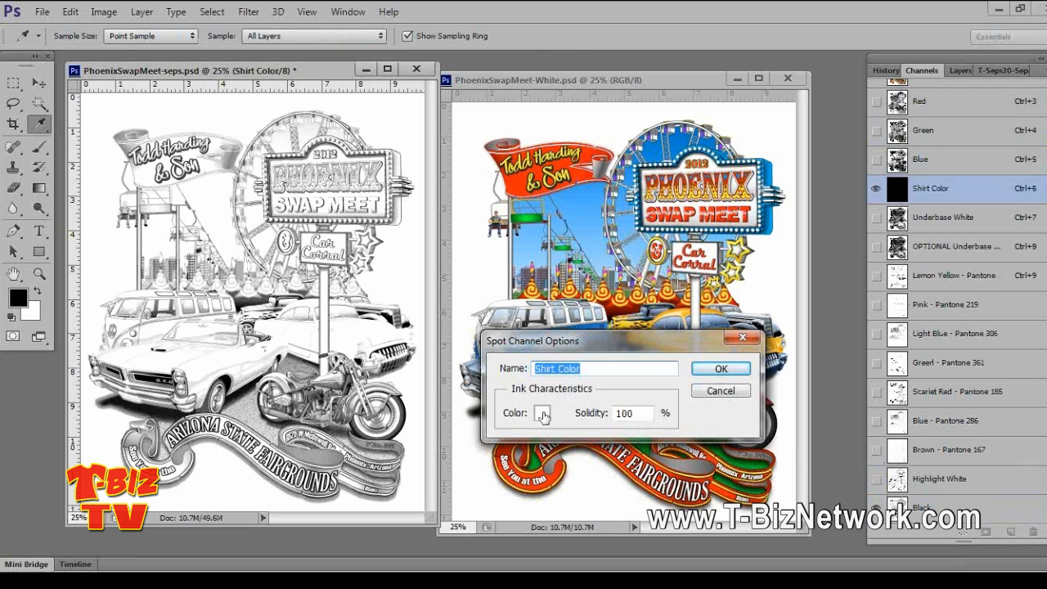
click(540, 415)
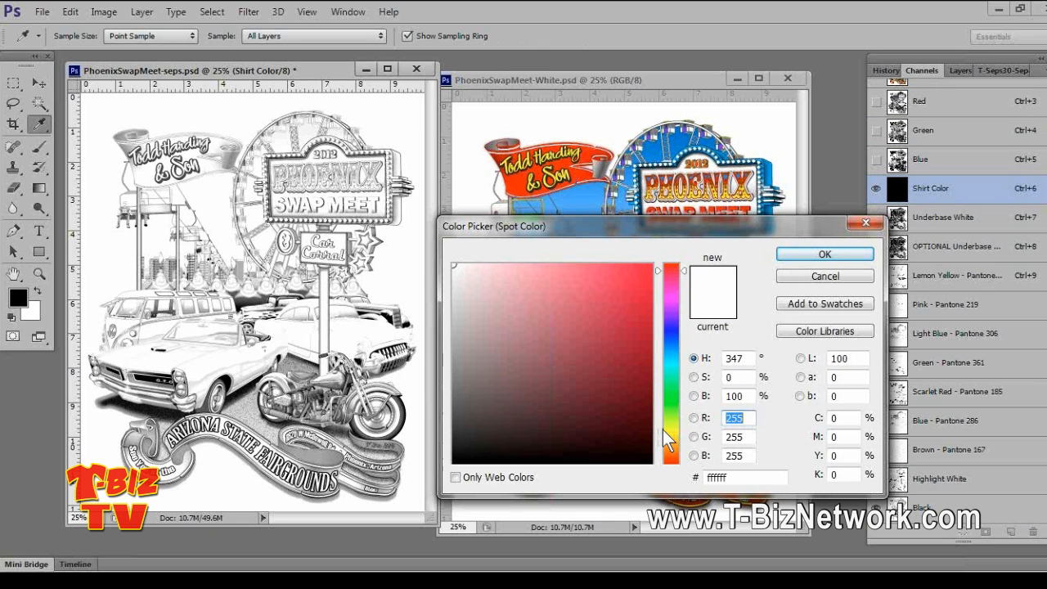
click(608, 310)
click(673, 443)
click(651, 328)
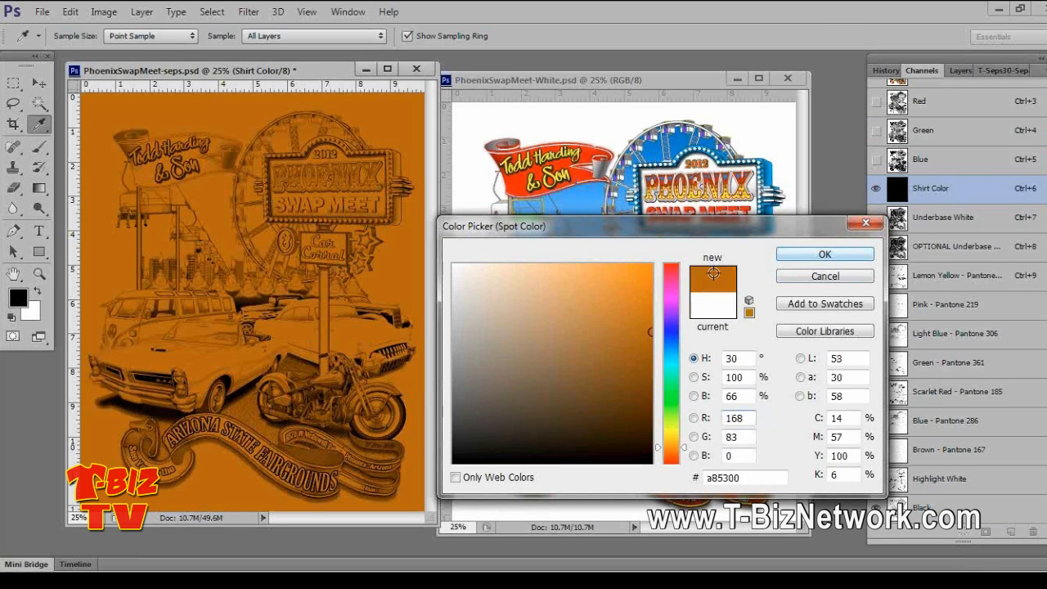
click(825, 253)
click(721, 369)
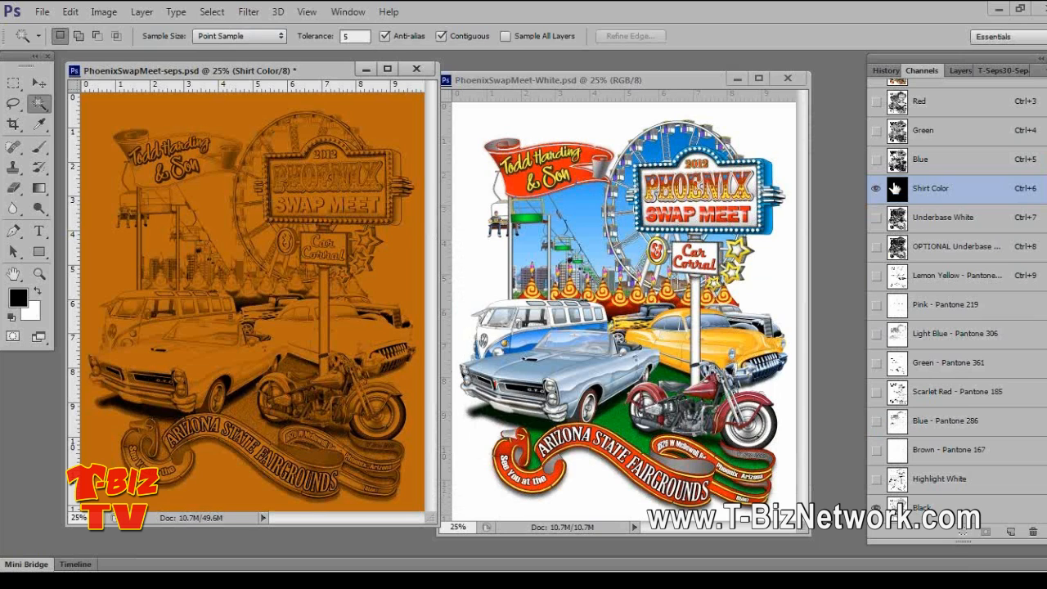
Compare the two underbase channels on the brown shirt color, keep the OPTIONAL Underbase channel visible, and delete the Underbase White channel
click(876, 218)
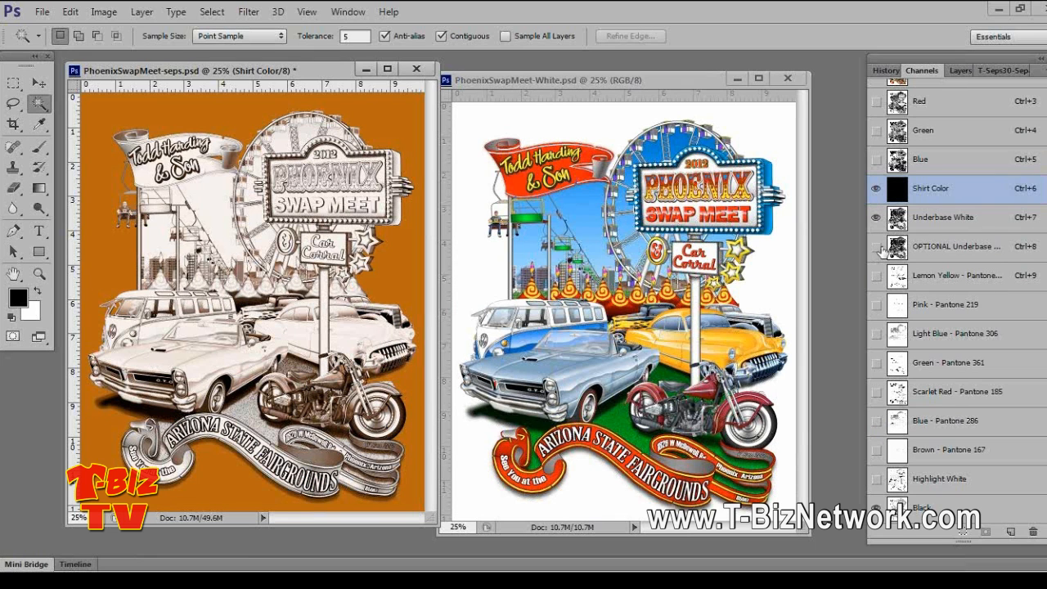
click(876, 246)
click(876, 218)
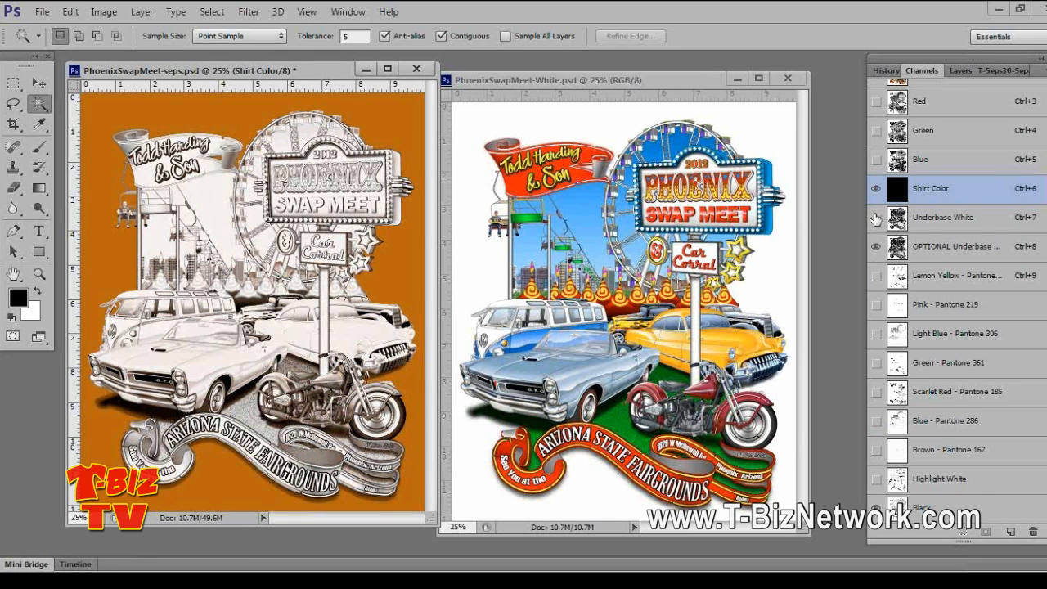
click(891, 250)
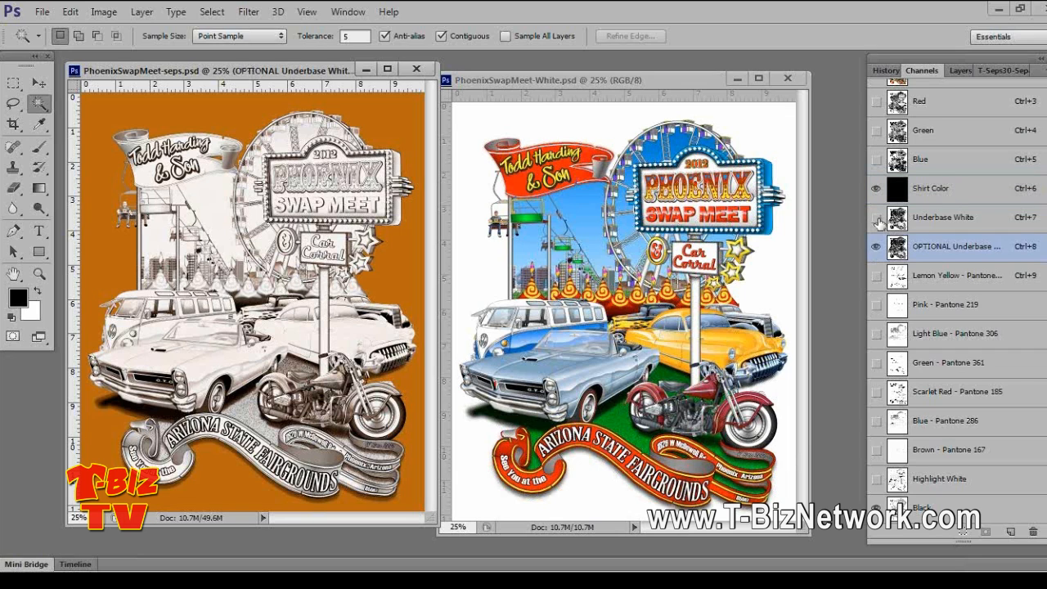
click(877, 218)
click(876, 246)
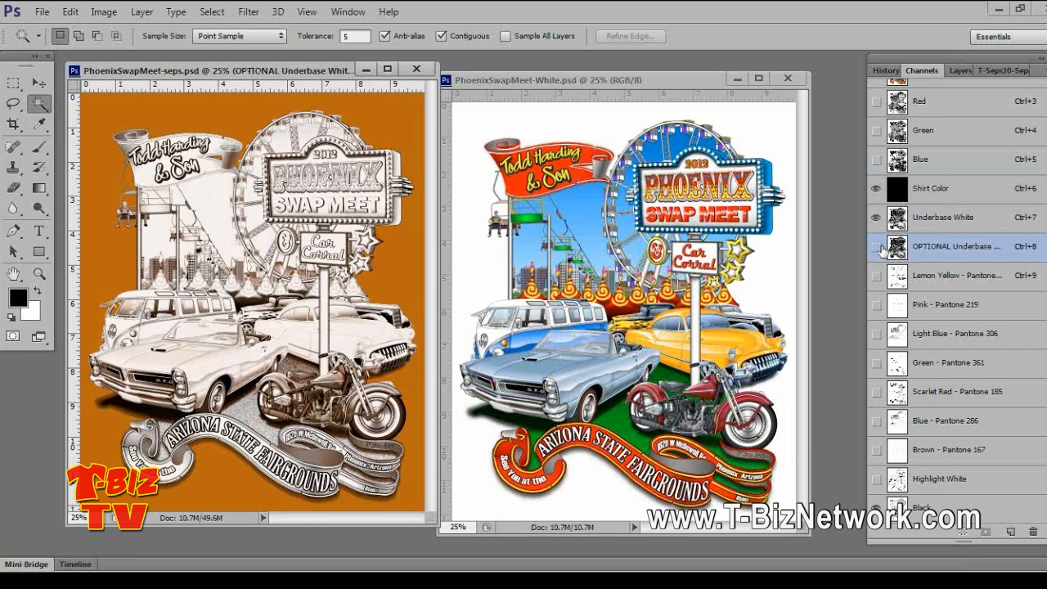
click(877, 217)
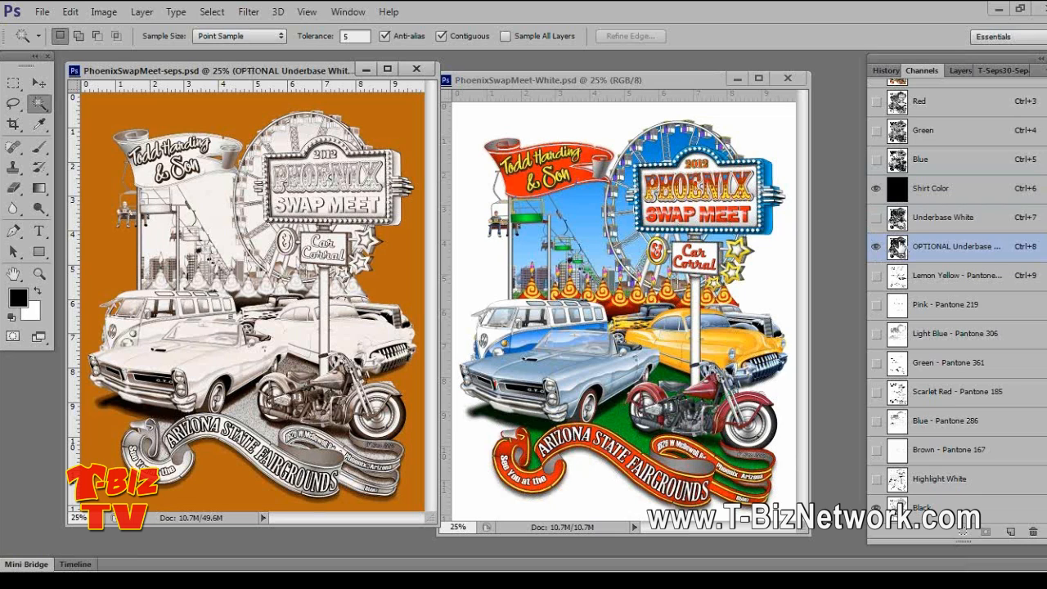
drag(898, 224, 1032, 530)
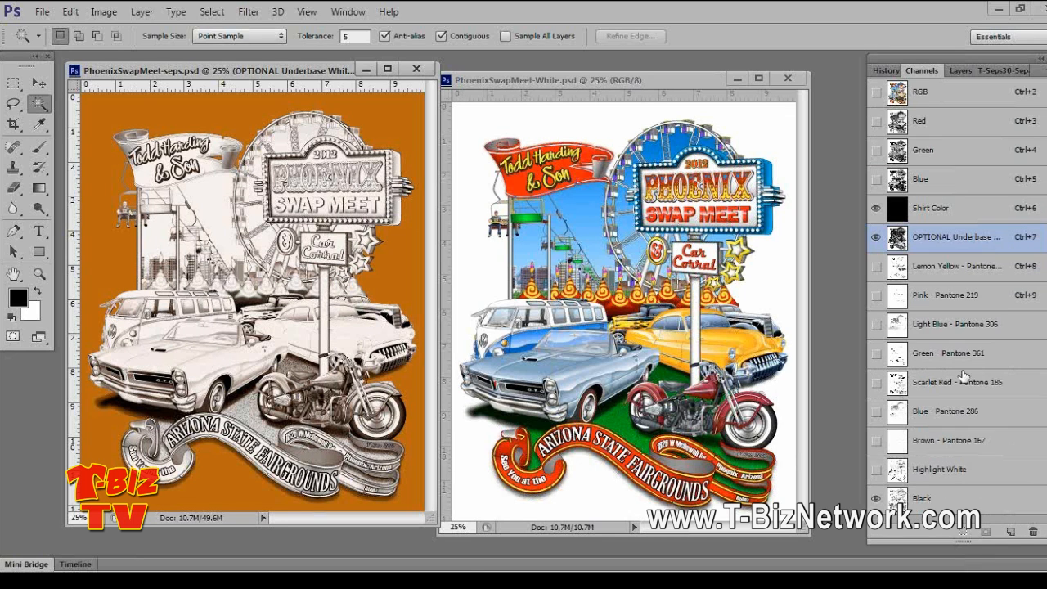
Show the Lemon Yellow, Pink, Light Blue, Green, Scarlet Red, Blue and Brown channels together over the optional underbase
click(876, 266)
click(876, 295)
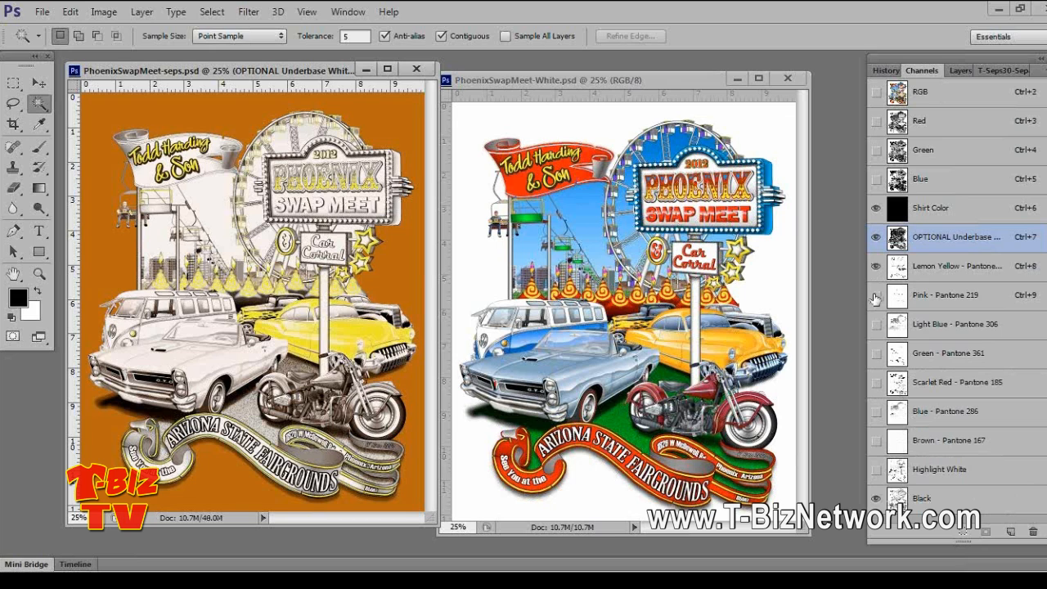
click(876, 324)
click(876, 353)
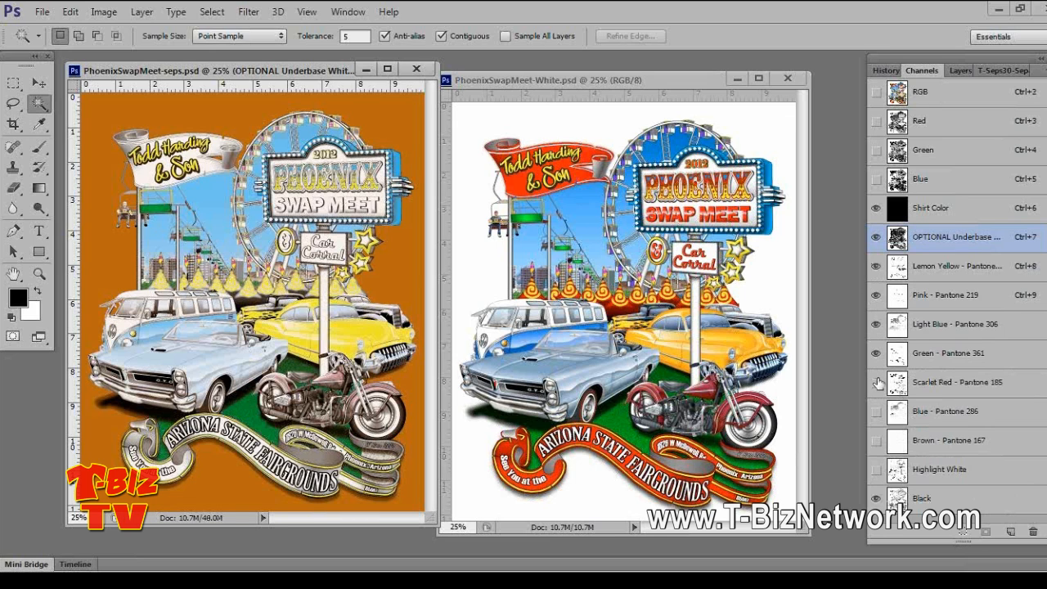
click(876, 382)
click(876, 411)
click(876, 440)
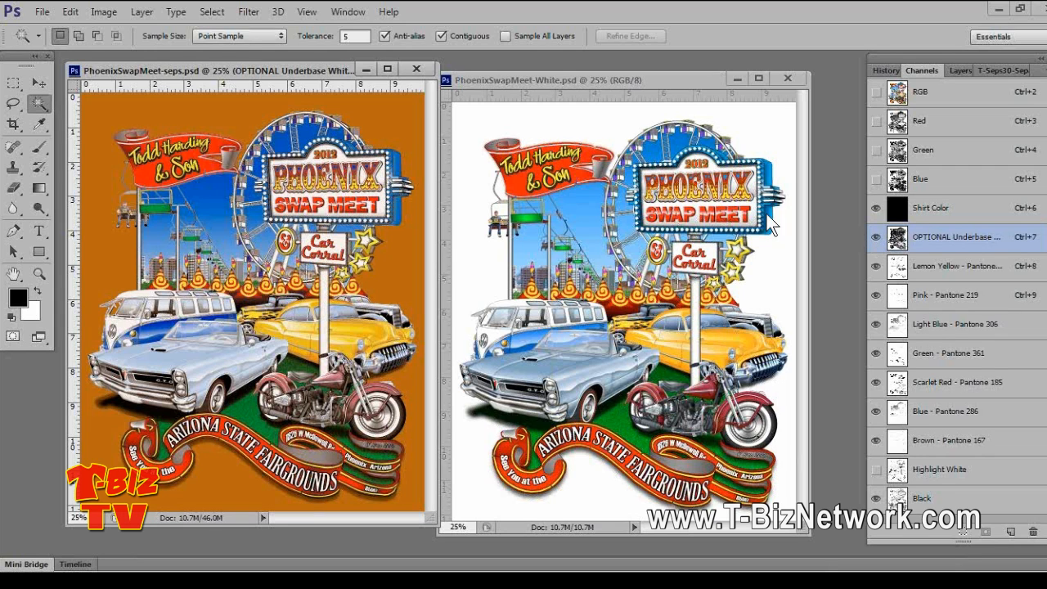
Apply a Curves adjustment to the OPTIONAL Underbase channel, bending the curve below the diagonal in the upper midtones
click(106, 11)
mouse_move(124, 48)
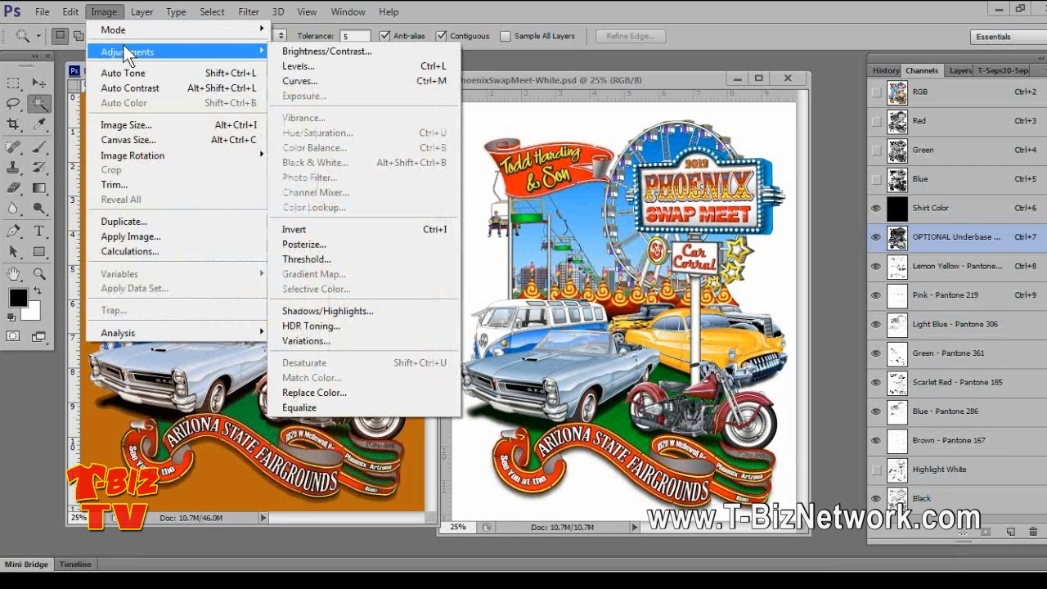
click(341, 78)
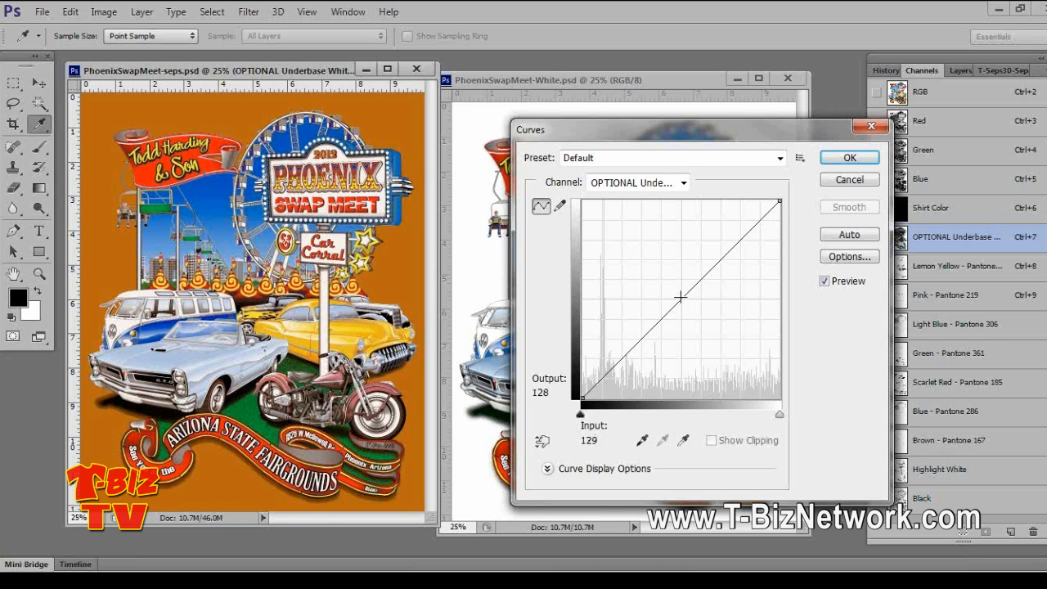
click(630, 270)
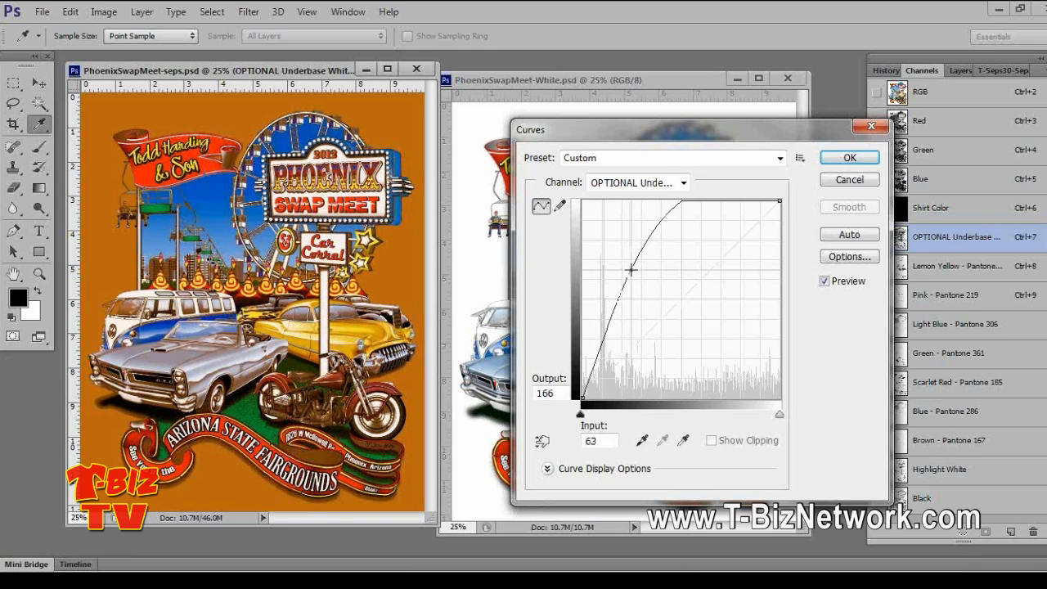
drag(630, 270, 715, 321)
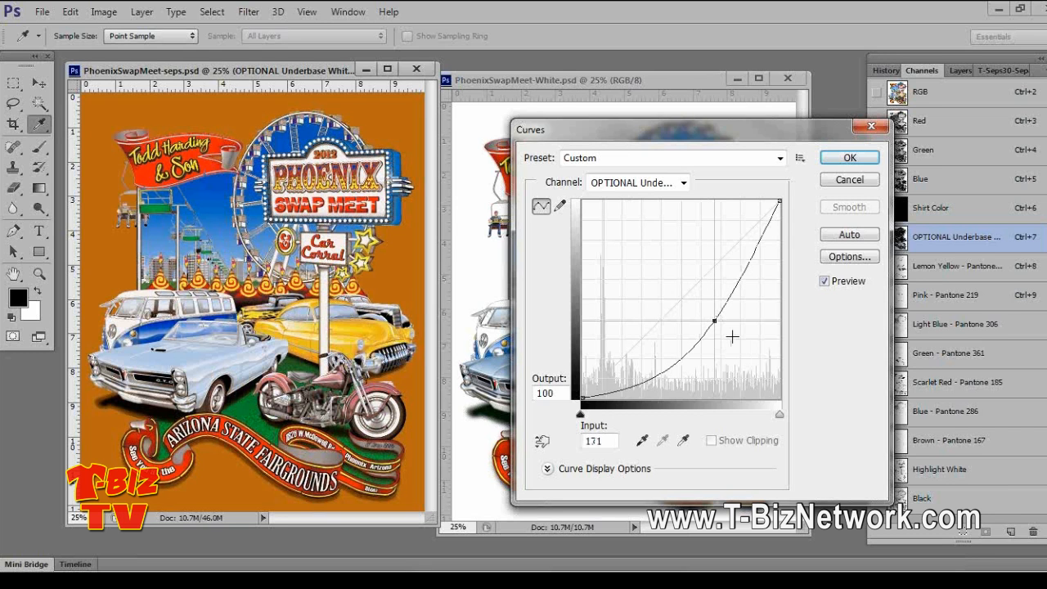
mouse_move(714, 320)
mouse_down()
mouse_move(732, 341)
mouse_move(719, 306)
mouse_up()
click(851, 161)
key(w)
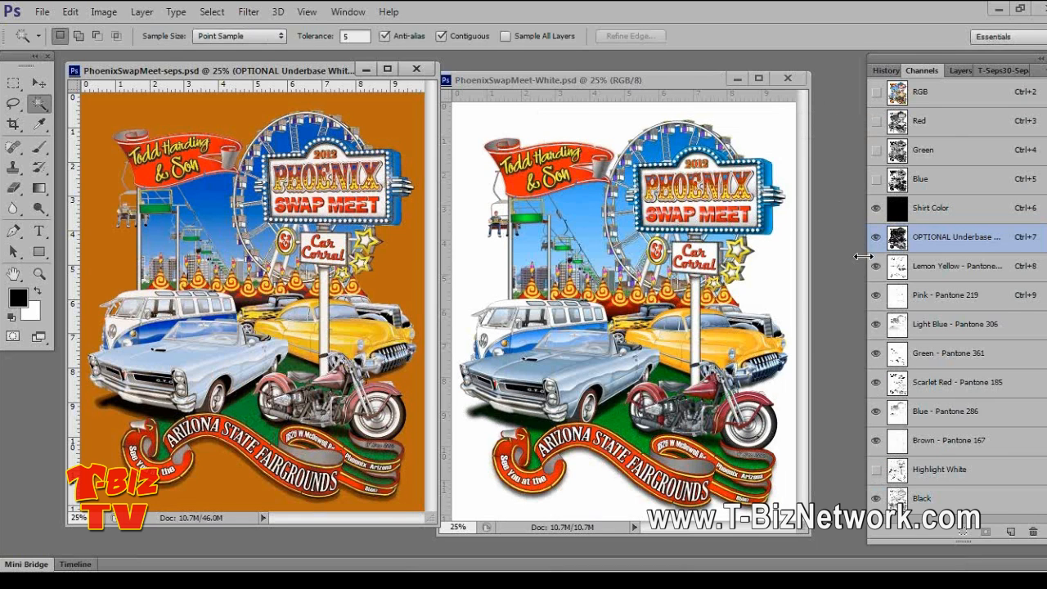
Compare the artwork with and without the Pink - Pantone 219 channel, leaving that channel hidden
click(876, 296)
click(876, 296)
click(876, 295)
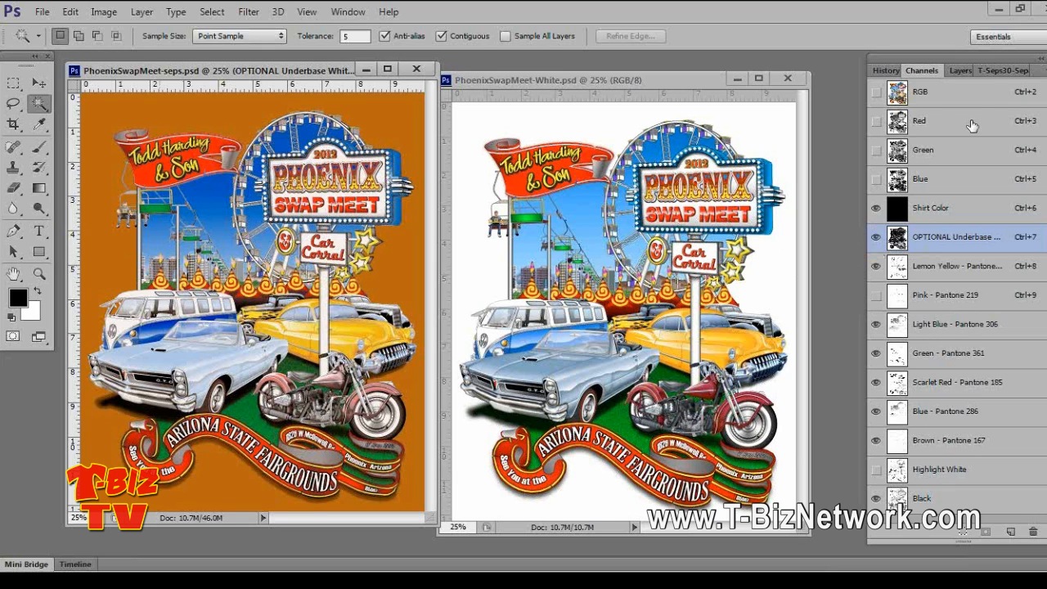
Look up the Combine Channels routine among the T-Seps Additional Color Separation Options and return to the channel list
click(1007, 72)
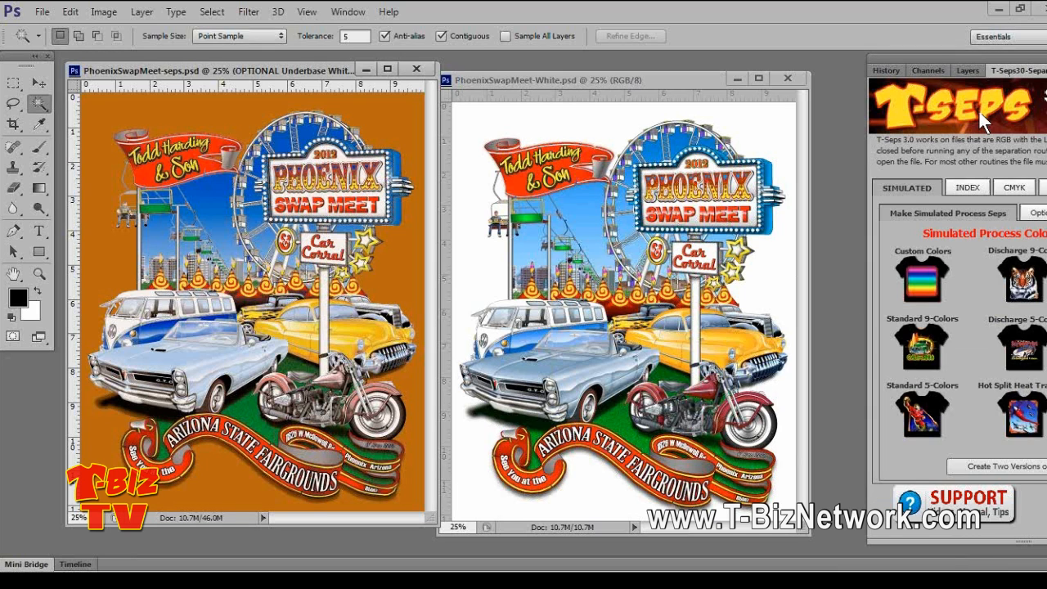
drag(984, 57, 886, 54)
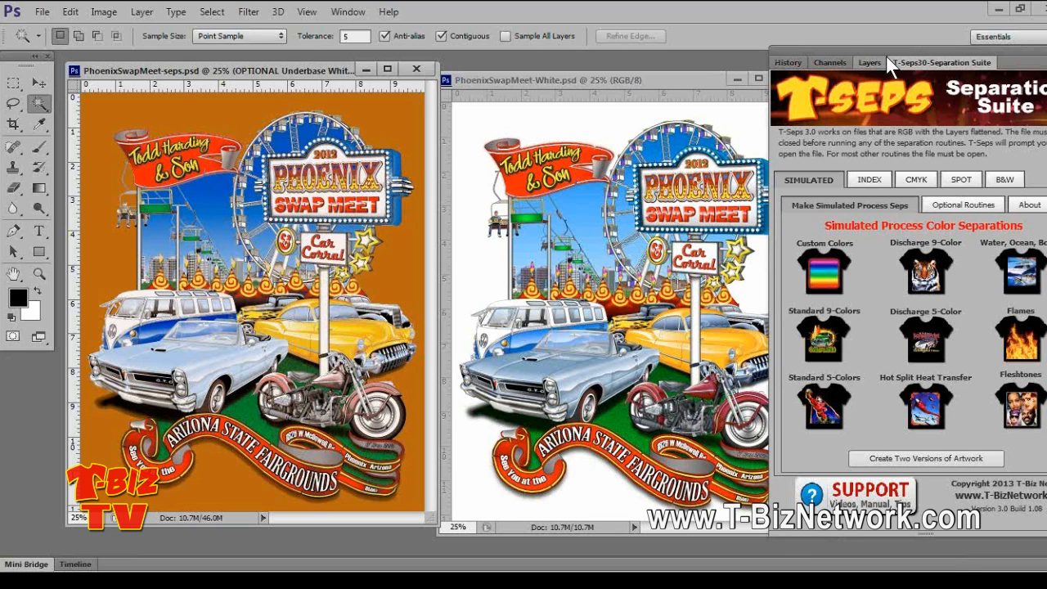
click(952, 204)
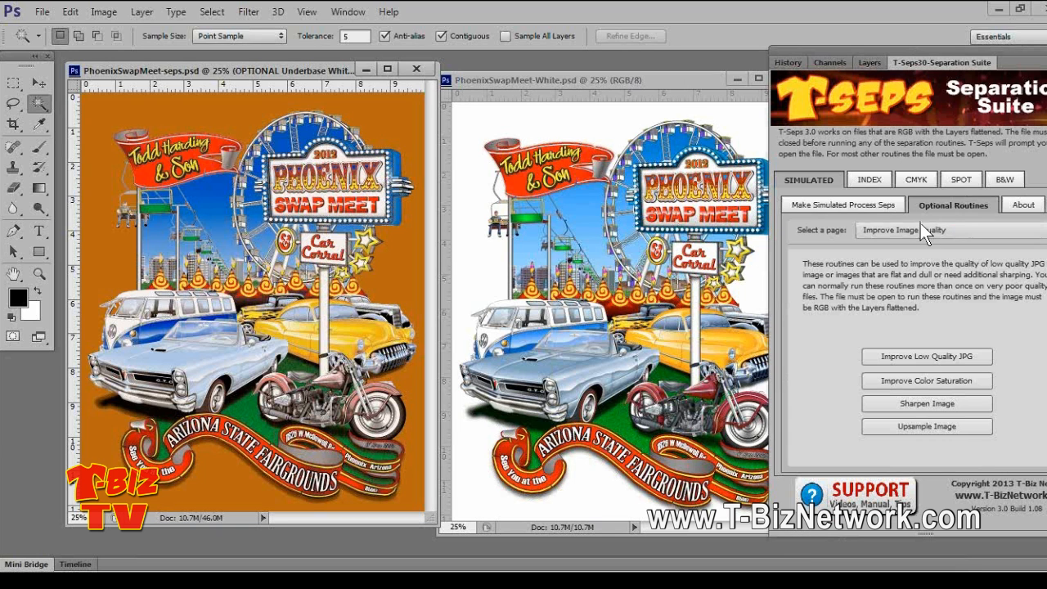
click(922, 228)
click(961, 250)
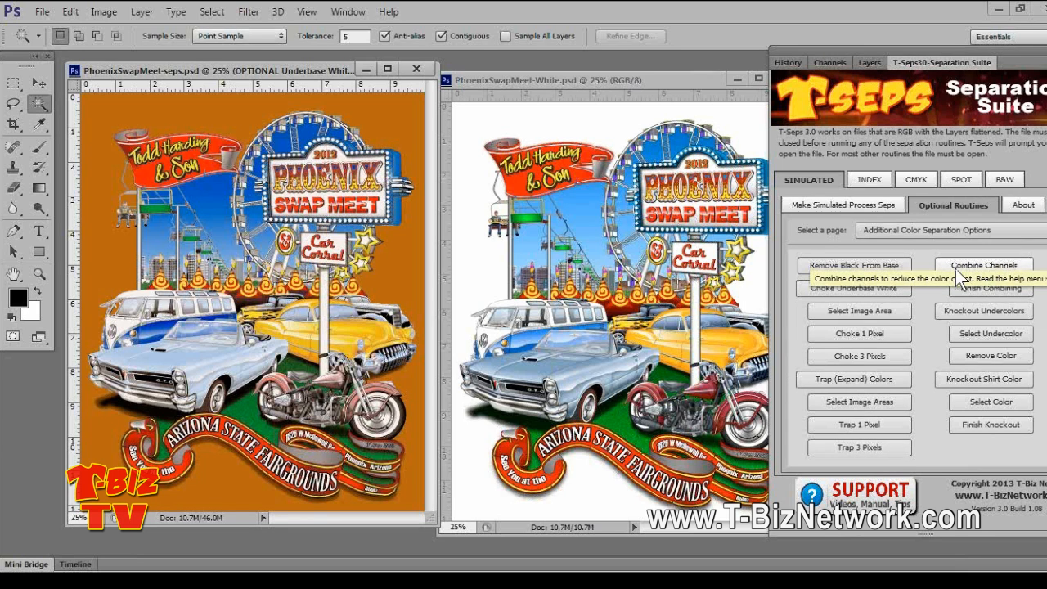
click(830, 63)
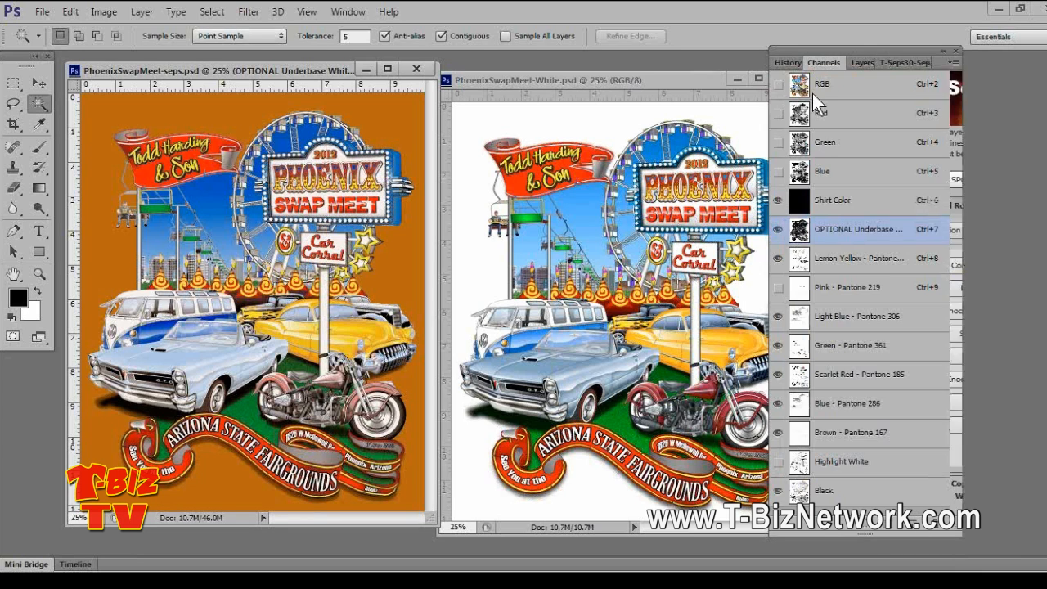
drag(814, 49, 876, 51)
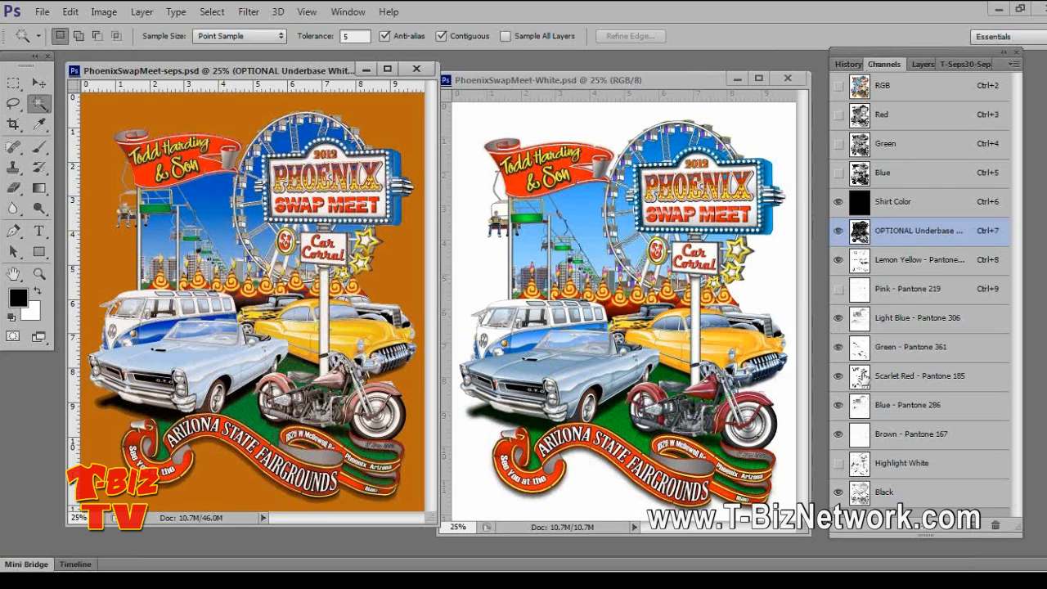
Use Apply Image to multiply the Pink - Pantone 219 channel into Scarlet Red - Pantone 185 at 50% opacity, and delete the Pink channel
click(859, 376)
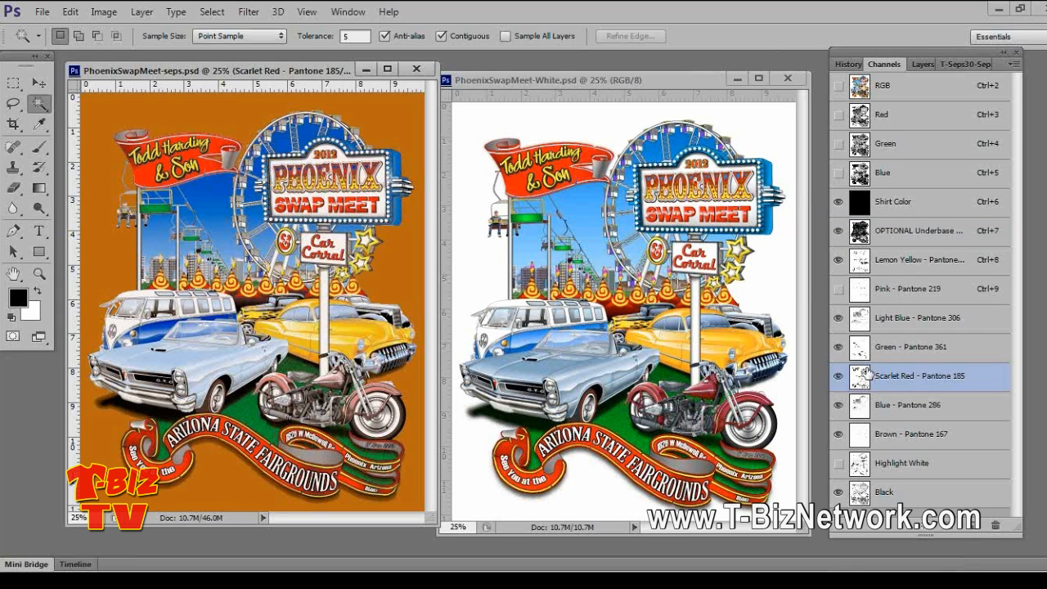
click(104, 12)
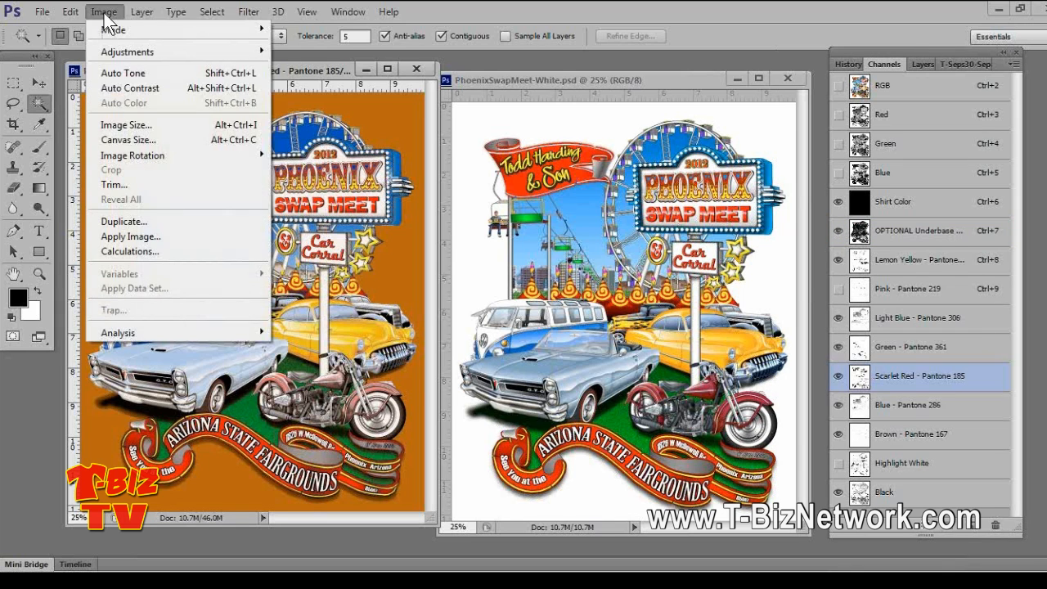
click(136, 234)
drag(657, 93, 666, 60)
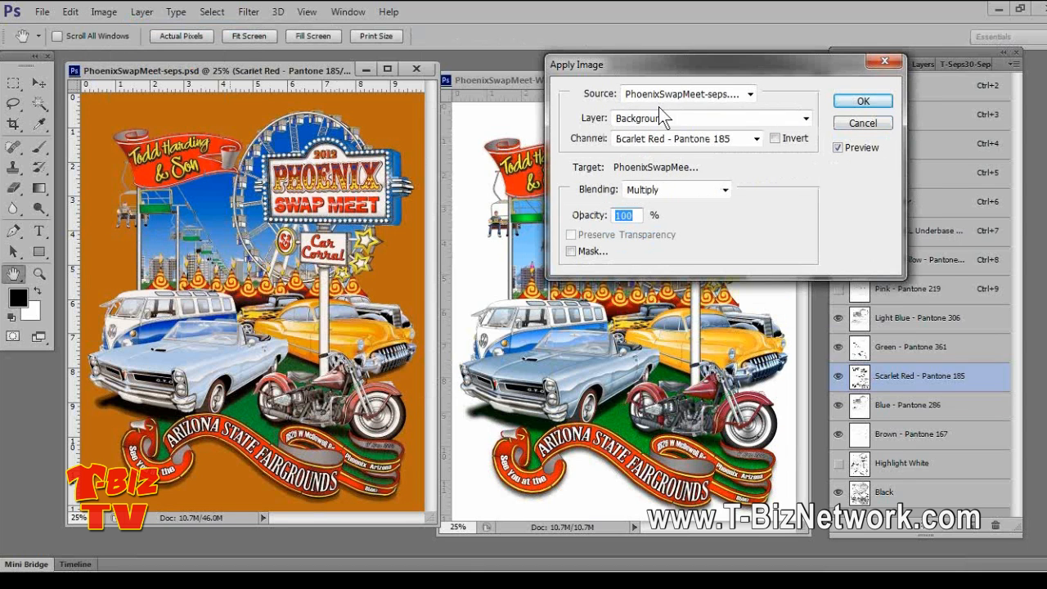
click(670, 140)
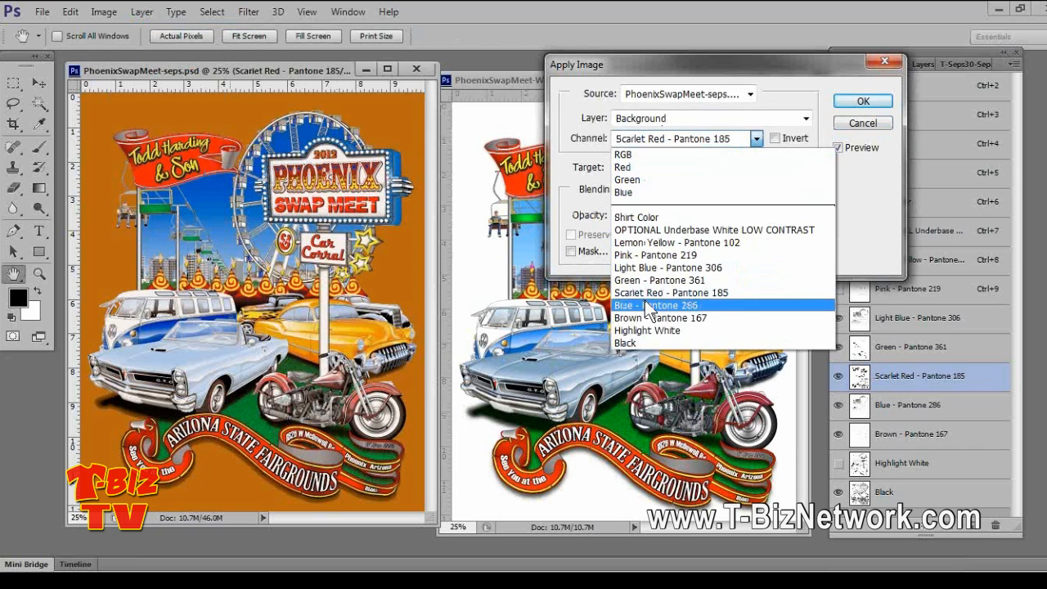
click(646, 256)
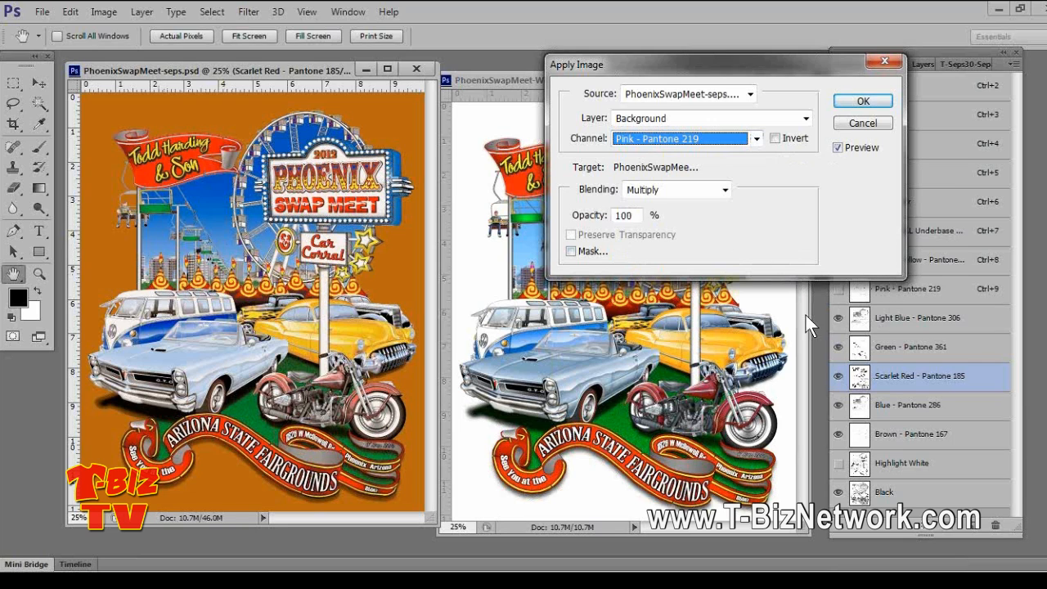
double_click(634, 215)
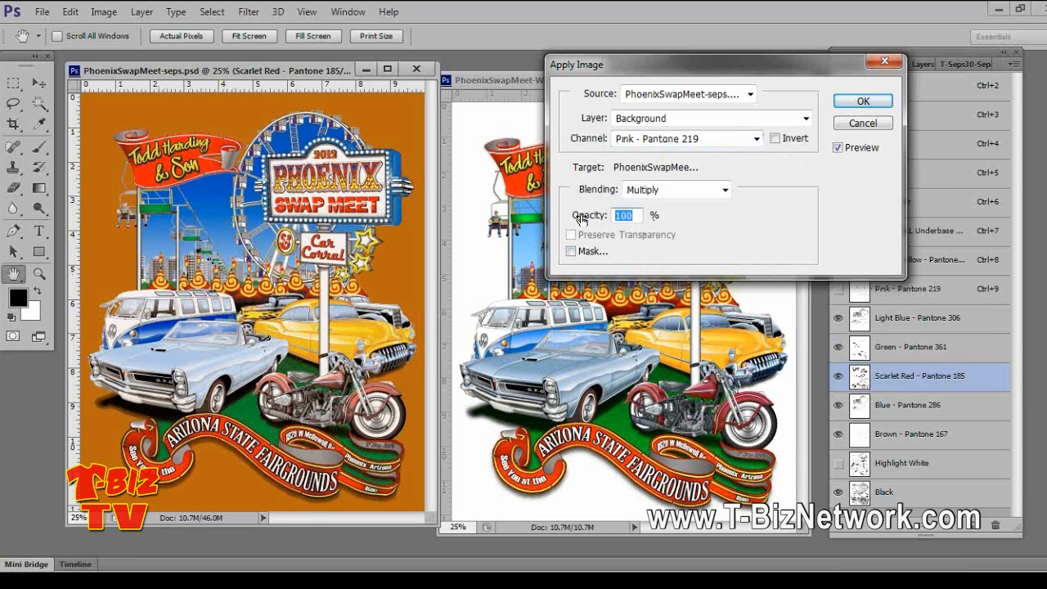
text(50)
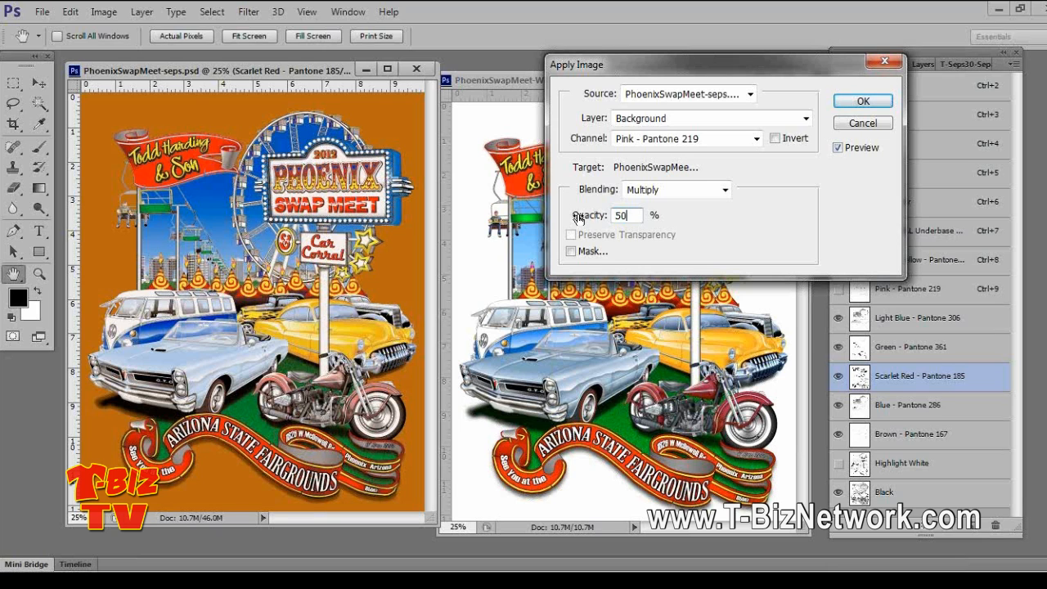
click(864, 101)
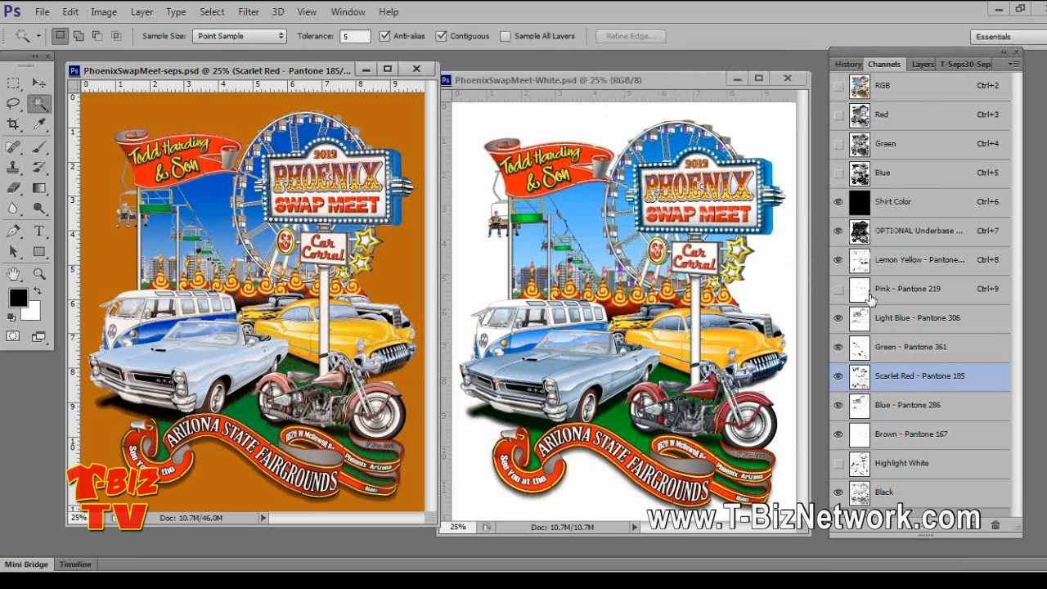
drag(860, 291, 994, 525)
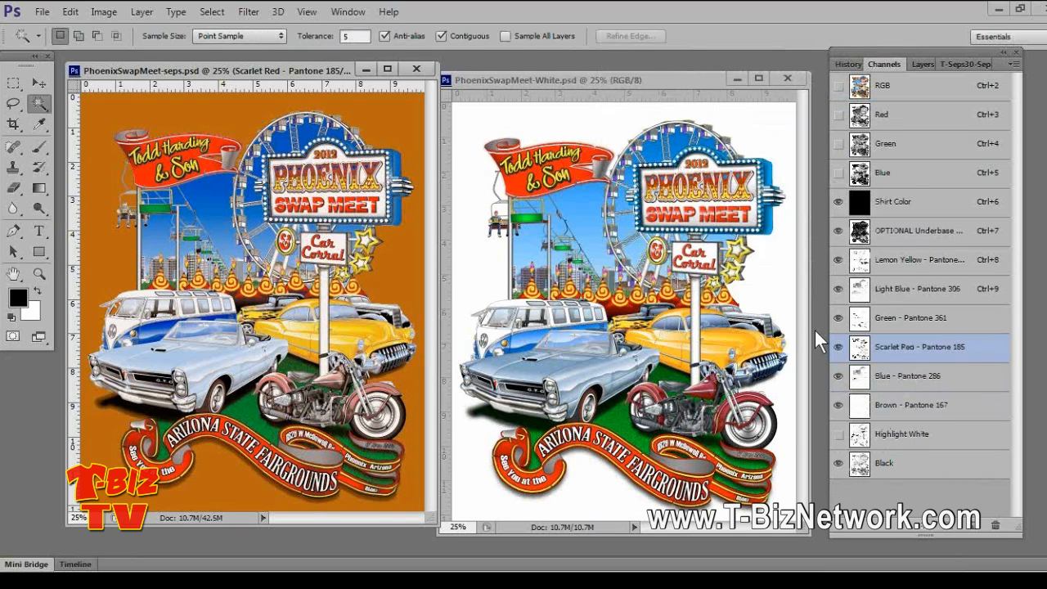
Compare the artwork with the Blue - Pantone 286 and Light Blue - Pantone 306 channels each hidden and shown again
click(838, 377)
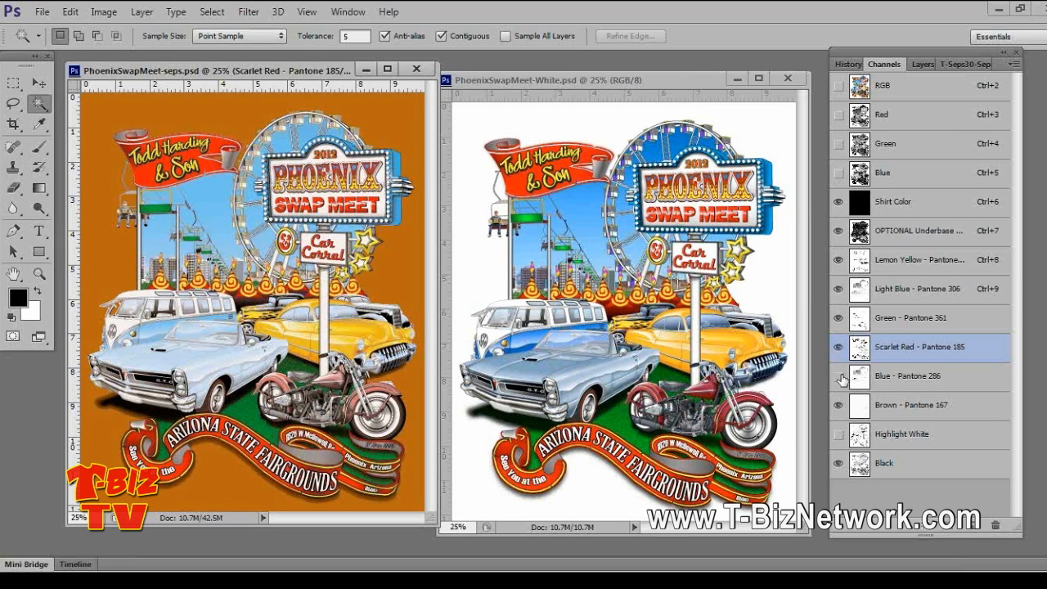
click(838, 376)
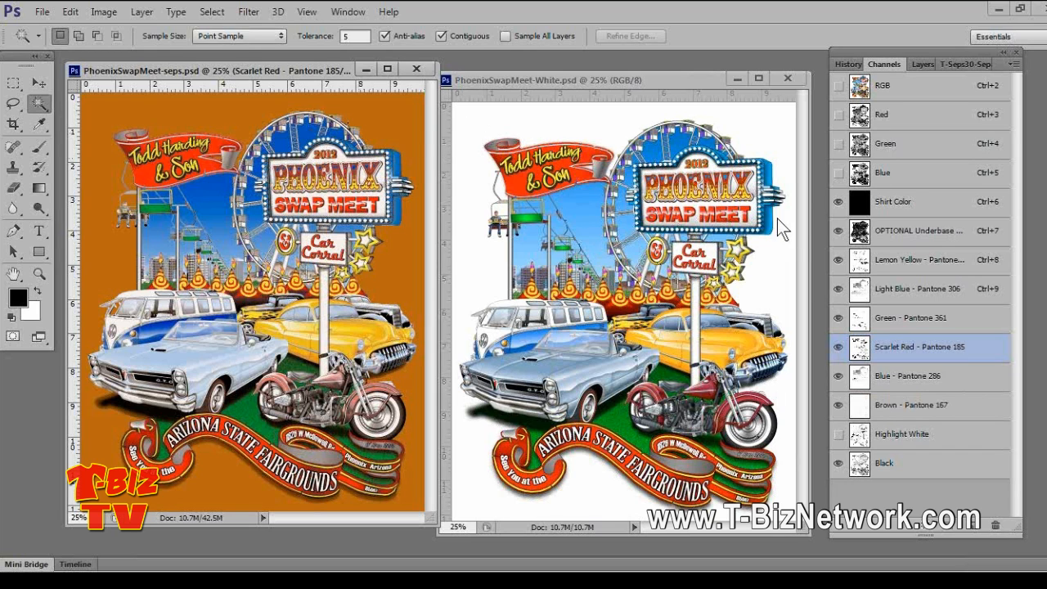
click(838, 288)
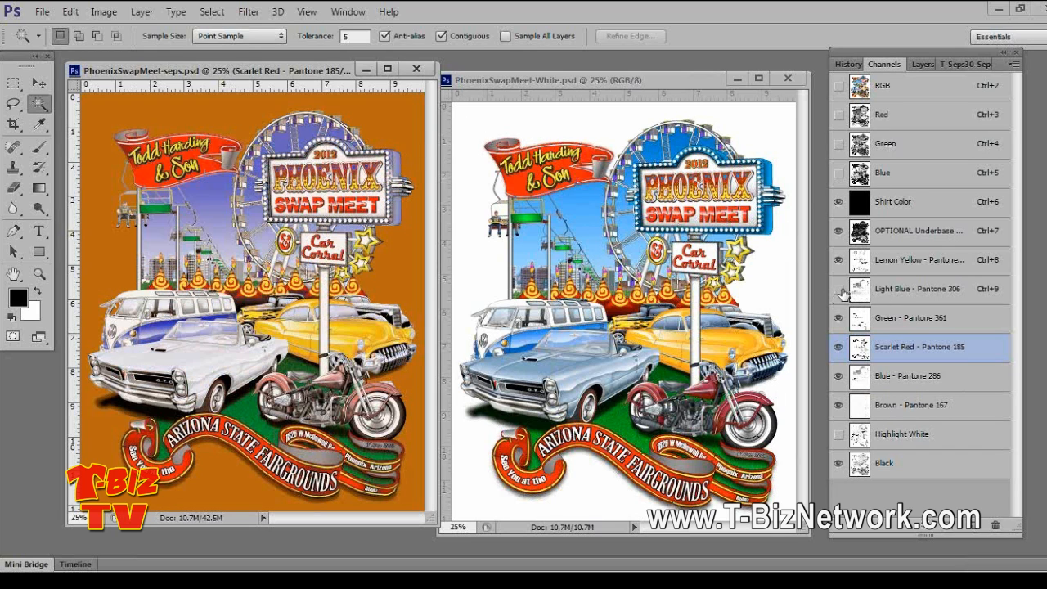
click(838, 289)
click(839, 289)
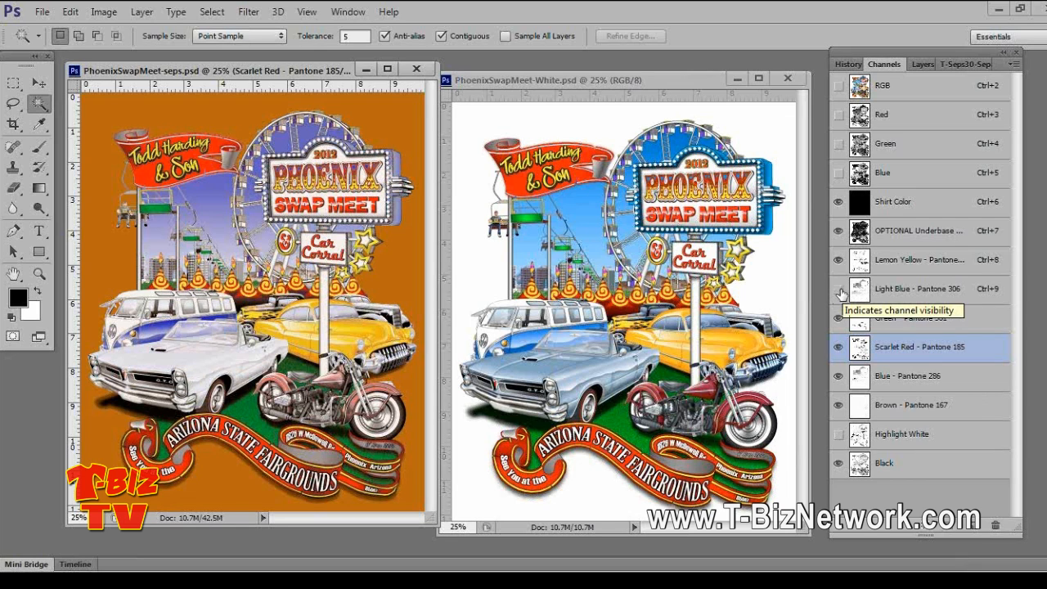
click(838, 289)
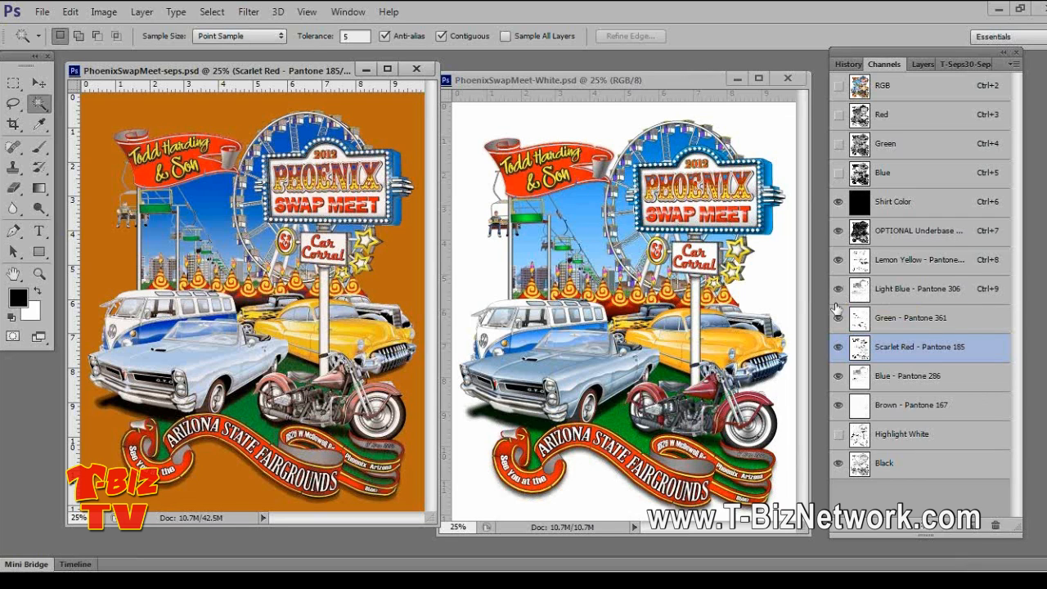
click(838, 375)
click(837, 376)
Compare the artwork with and without the Brown - Pantone 167 channel, leaving that channel hidden
click(838, 405)
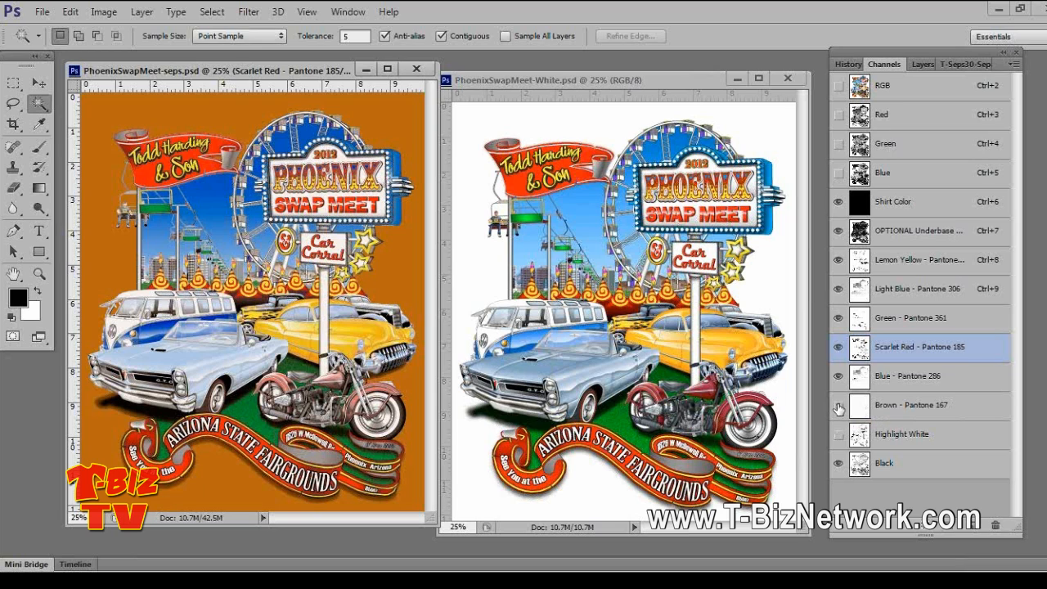
click(838, 405)
click(838, 405)
Use Apply Image to multiply the Brown - Pantone 167 channel into Scarlet Red - Pantone 185 at 60% opacity, and delete the Brown channel
click(107, 13)
click(132, 234)
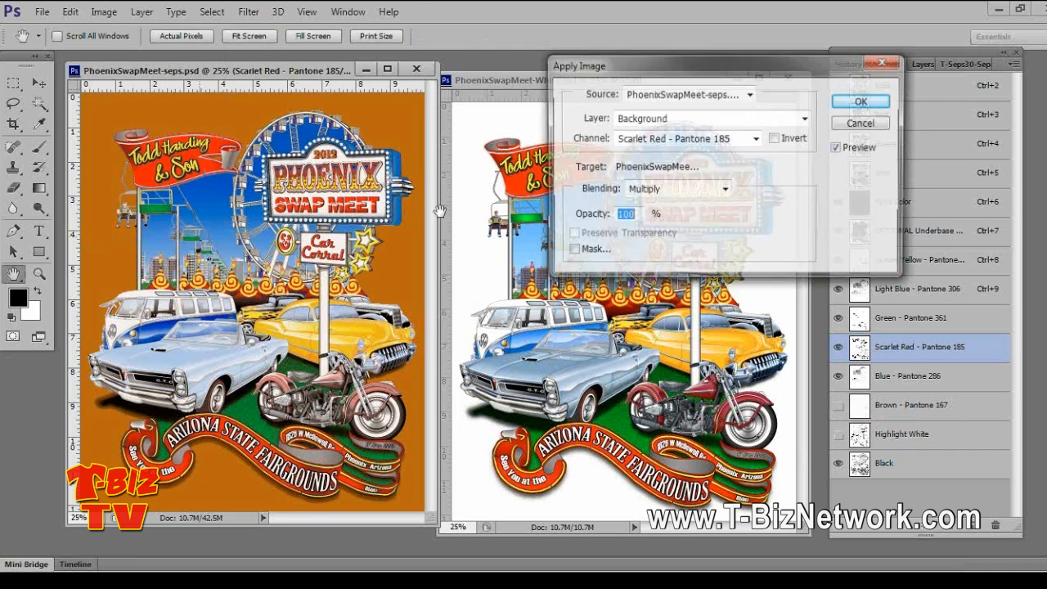
click(694, 138)
click(638, 303)
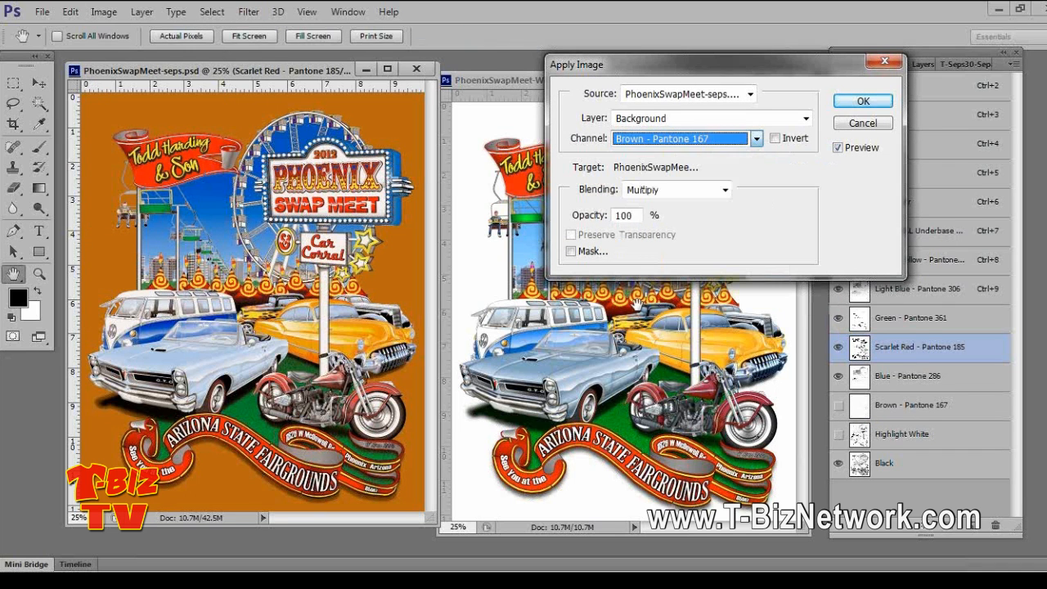
double_click(630, 214)
text(48)
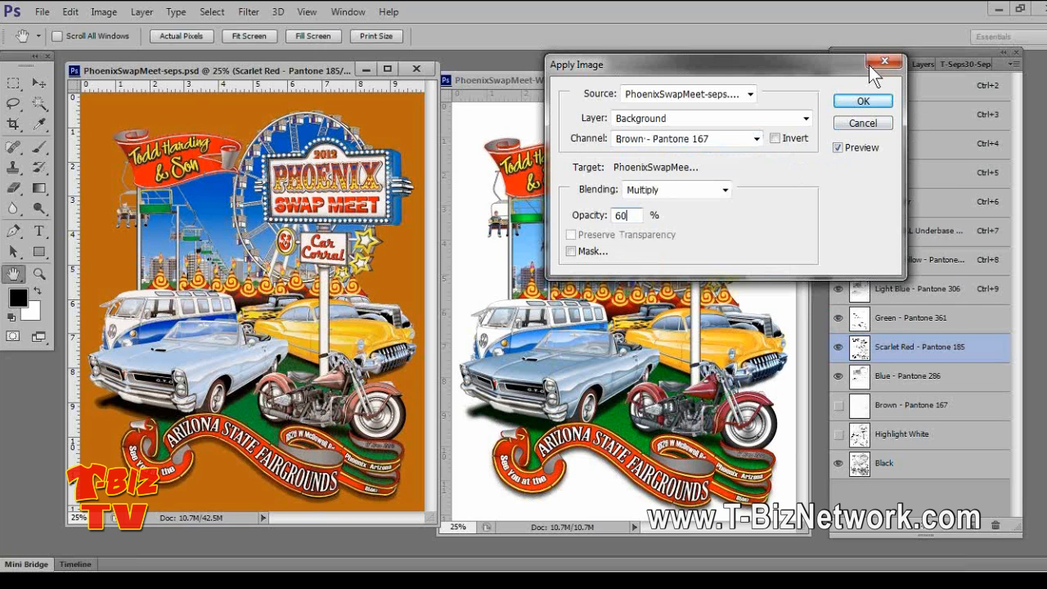
click(862, 99)
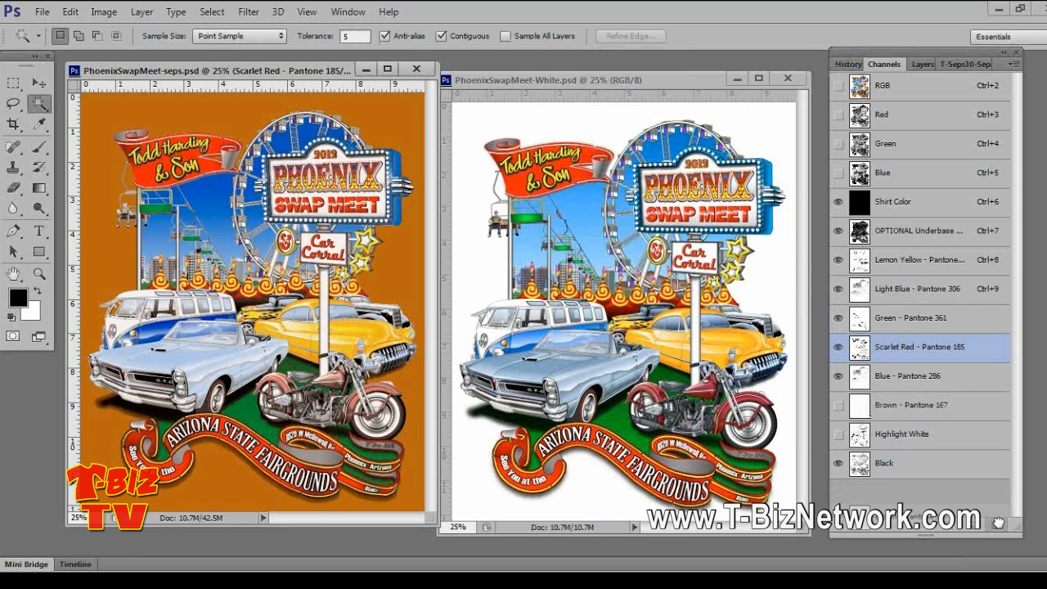
drag(997, 524, 997, 524)
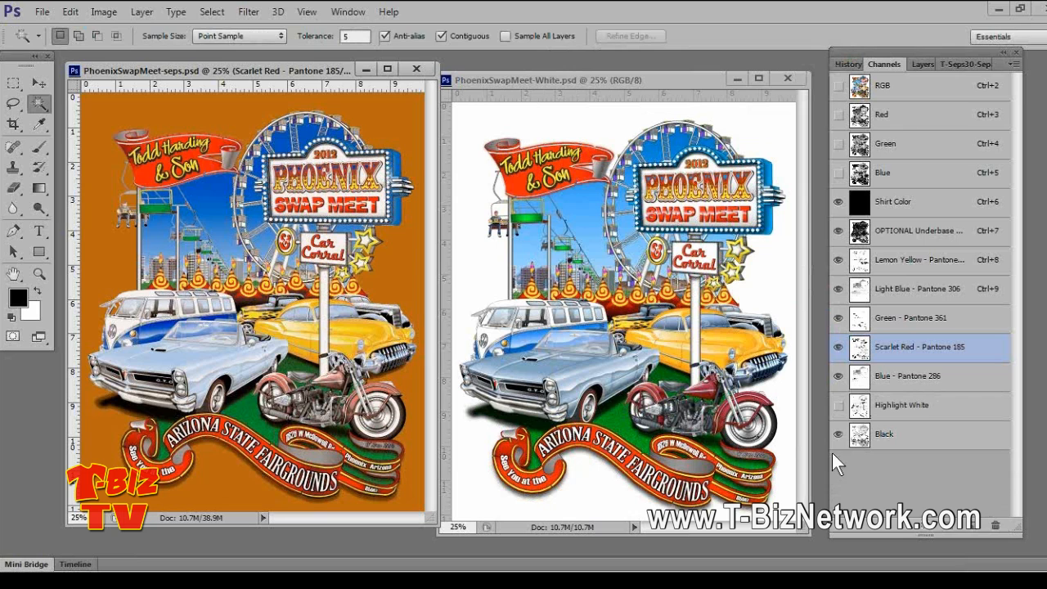
Compare the artwork with and without the Highlight White channel over the other colors, leaving it hidden
click(838, 405)
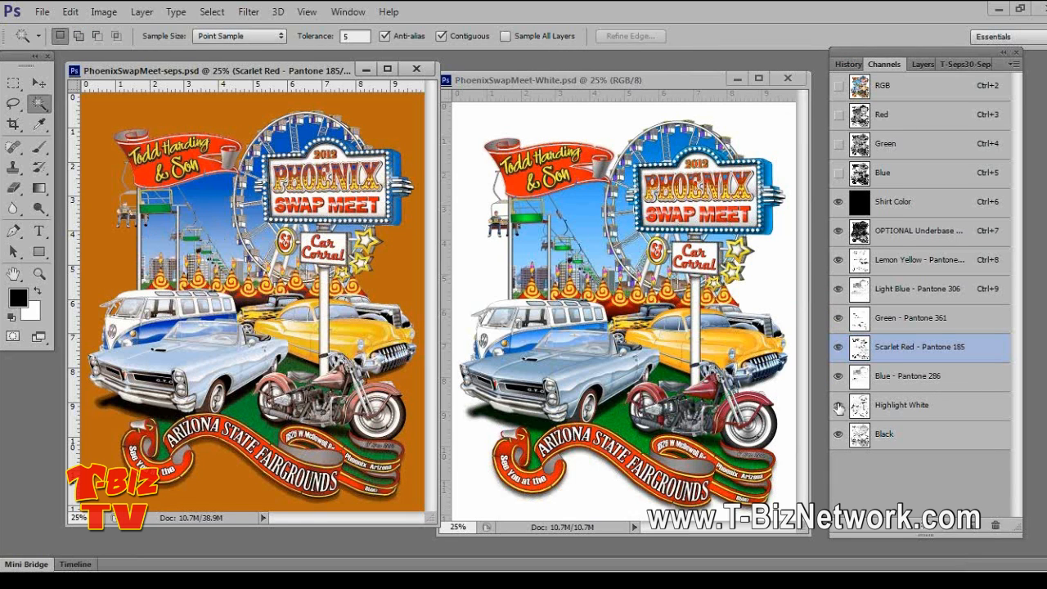
click(839, 405)
click(839, 404)
click(838, 404)
click(839, 405)
click(838, 405)
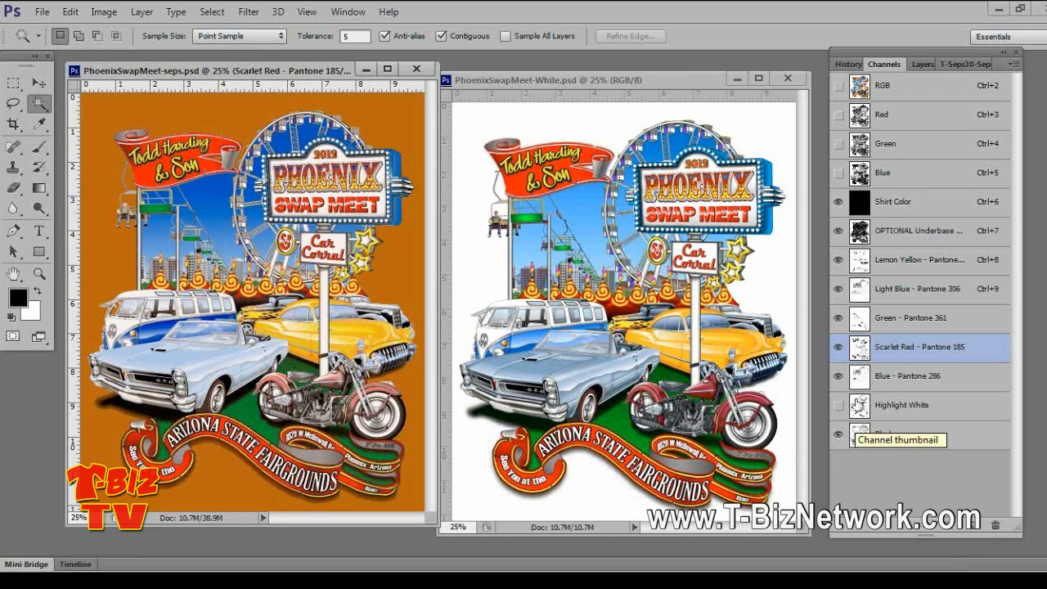
click(860, 435)
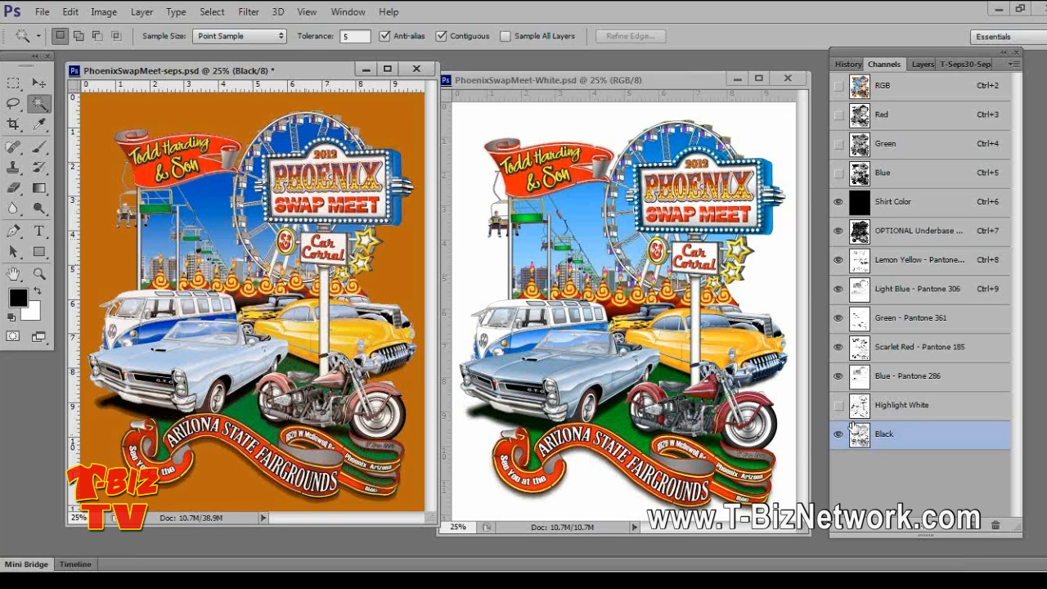
click(102, 12)
mouse_move(127, 51)
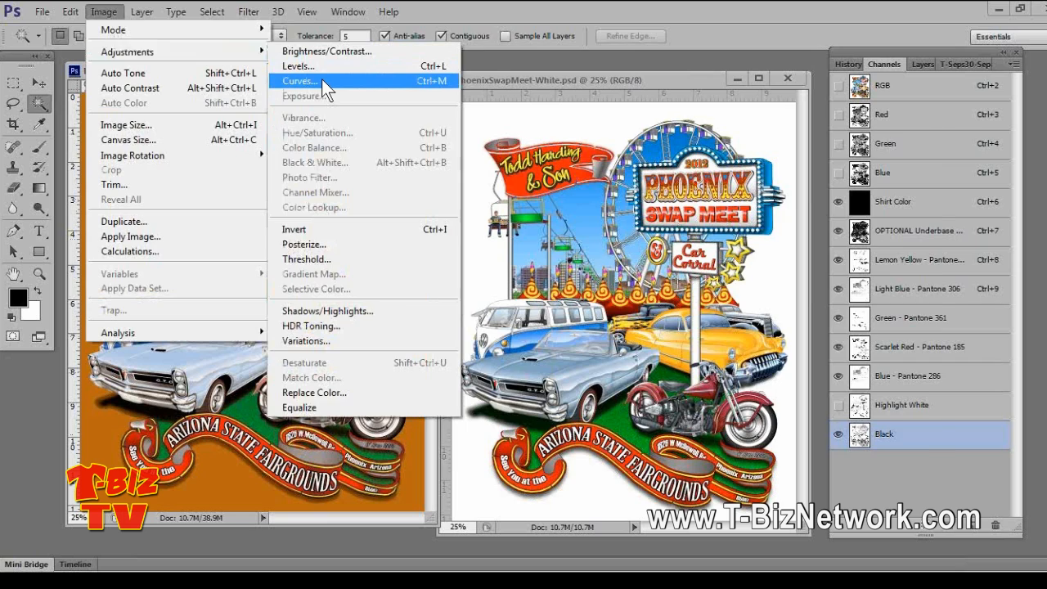
click(321, 79)
mouse_move(704, 296)
mouse_down()
mouse_move(691, 284)
mouse_move(753, 334)
mouse_move(707, 296)
mouse_up()
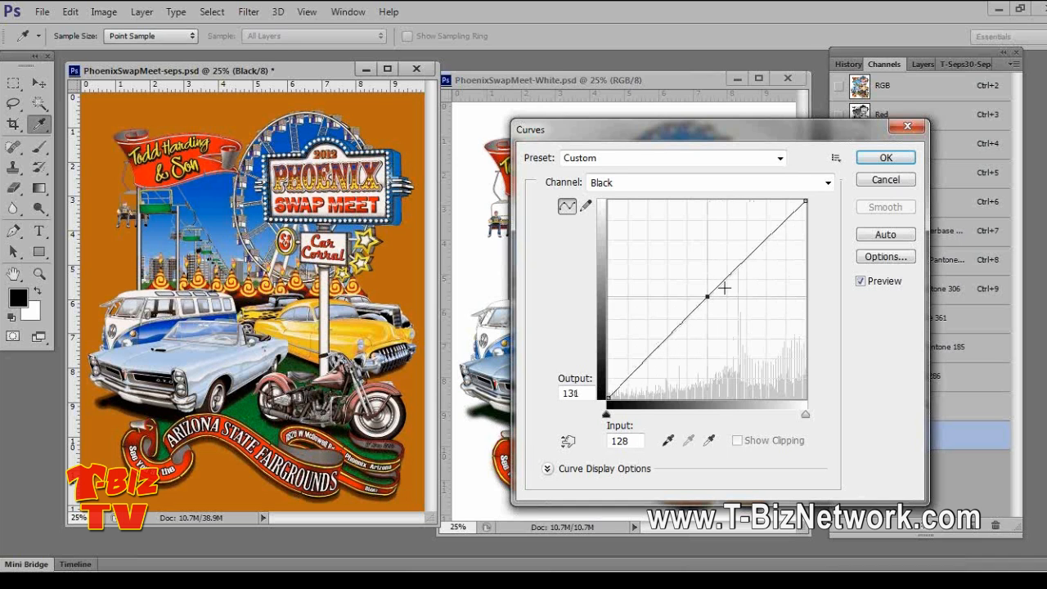
click(880, 181)
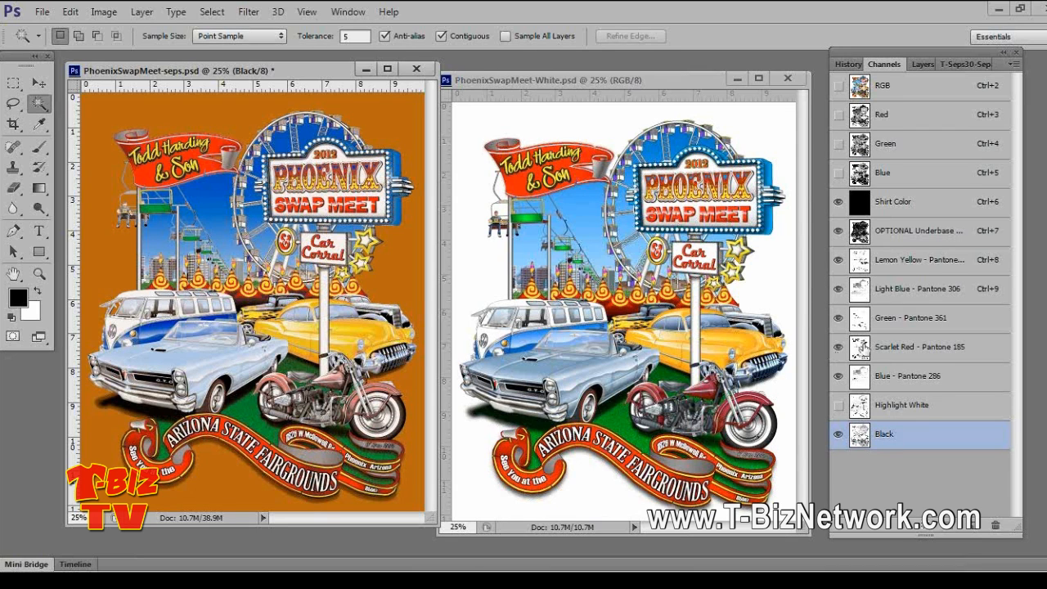
Set up the Dodge tool on the Scarlet Red - Pantone 185 channel with Shadows range, 58% exposure and a 380 px soft brush
click(865, 350)
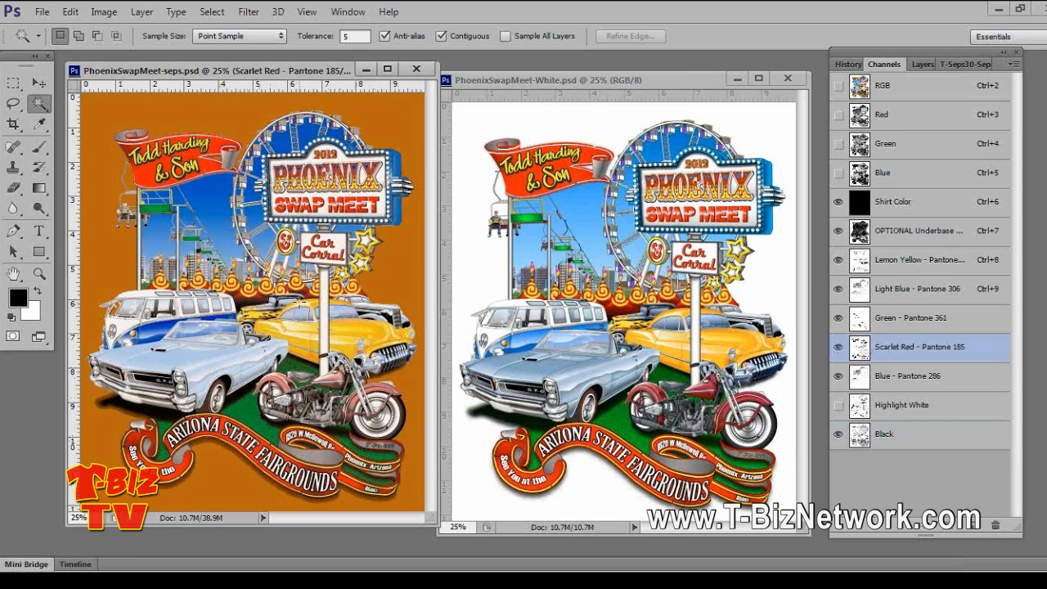
click(38, 206)
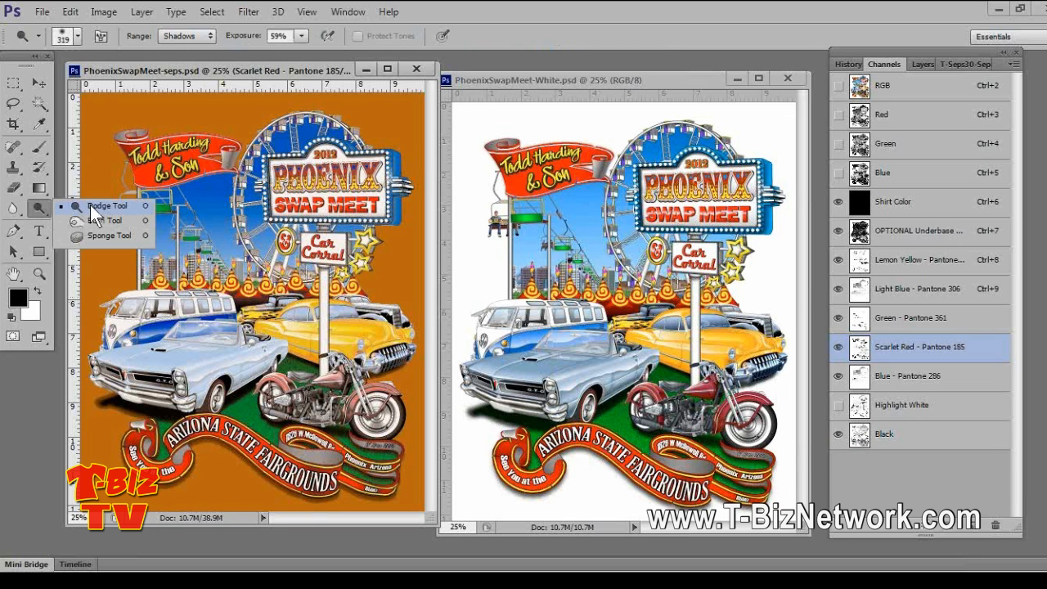
click(92, 206)
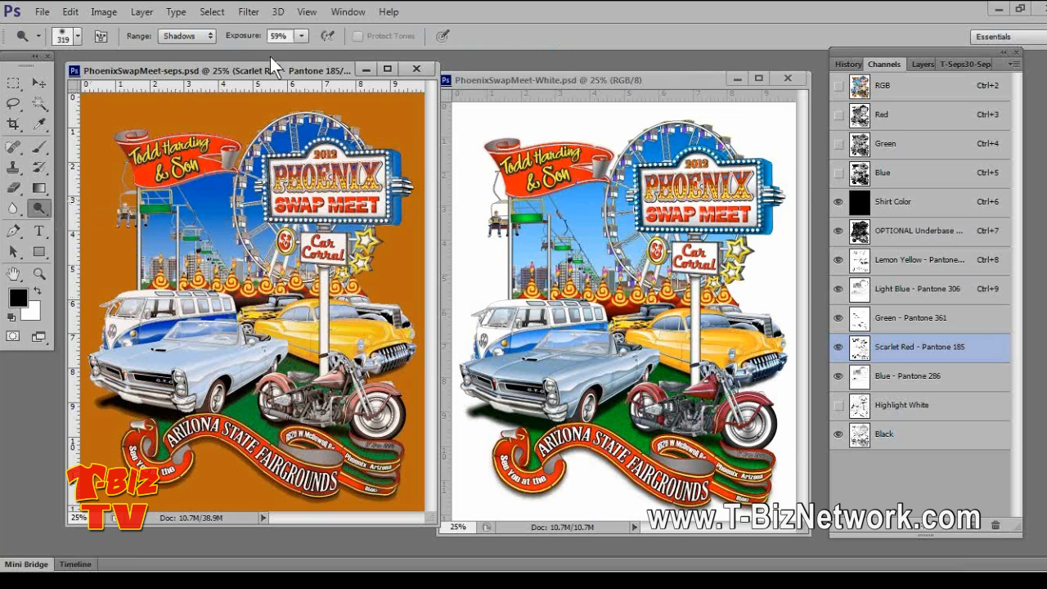
click(187, 37)
click(187, 37)
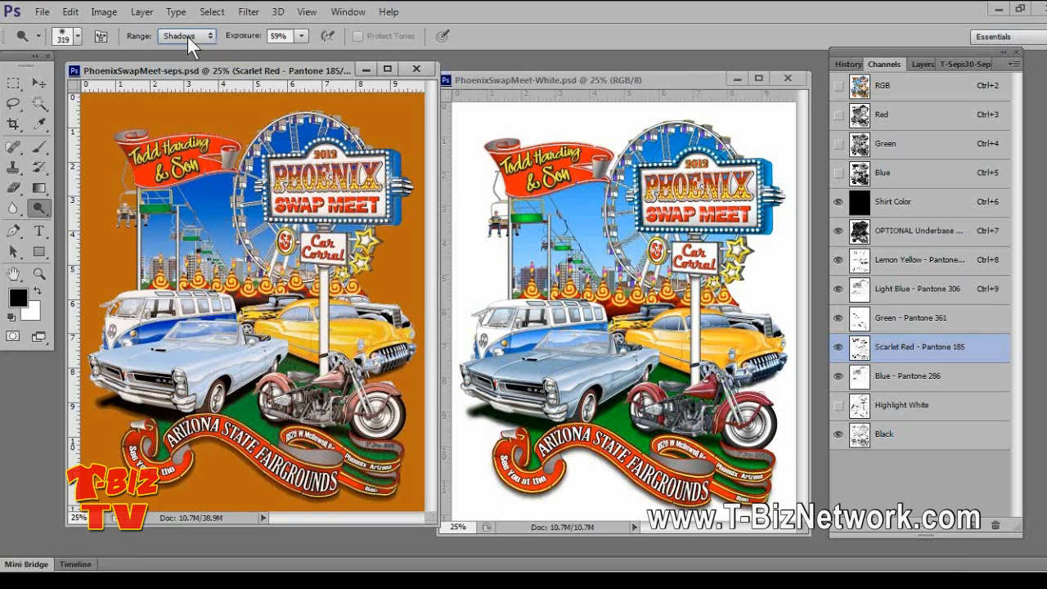
click(301, 38)
mouse_move(302, 54)
mouse_down()
mouse_move(325, 59)
mouse_move(300, 55)
mouse_up()
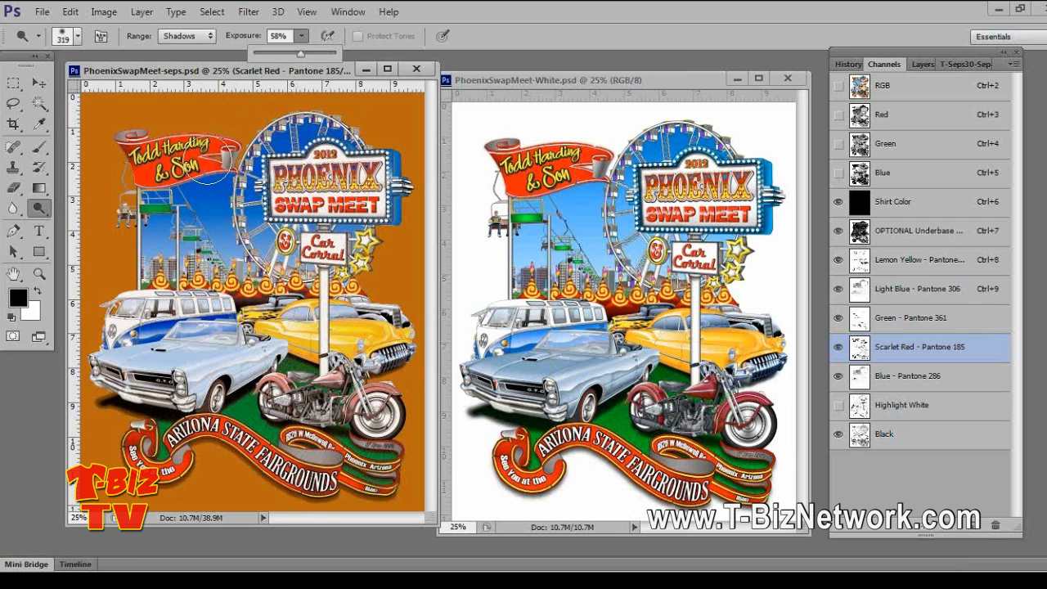
click(205, 134)
right_click(205, 133)
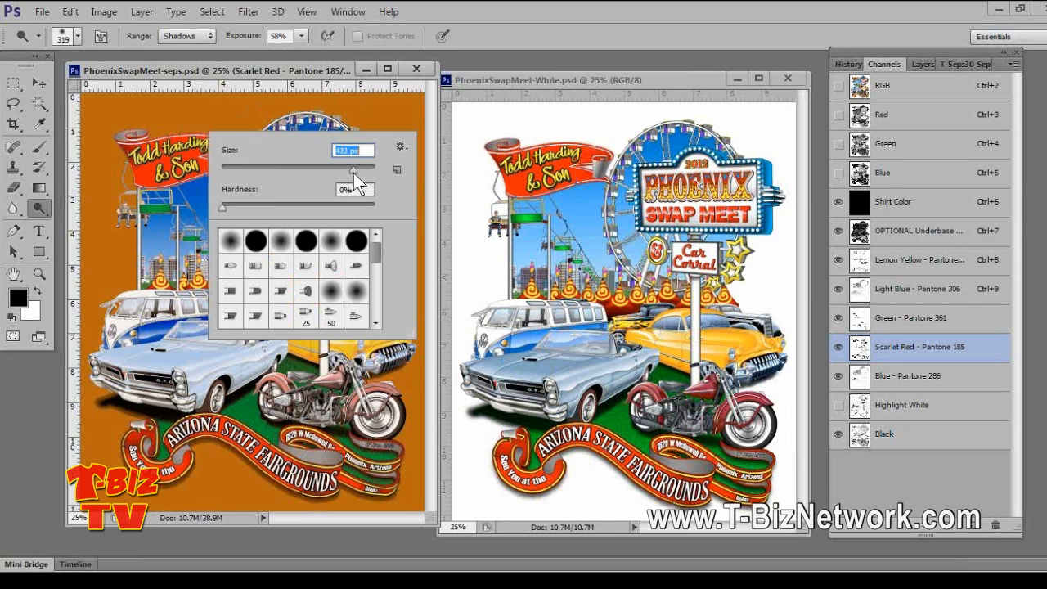
drag(352, 172, 350, 173)
click(173, 131)
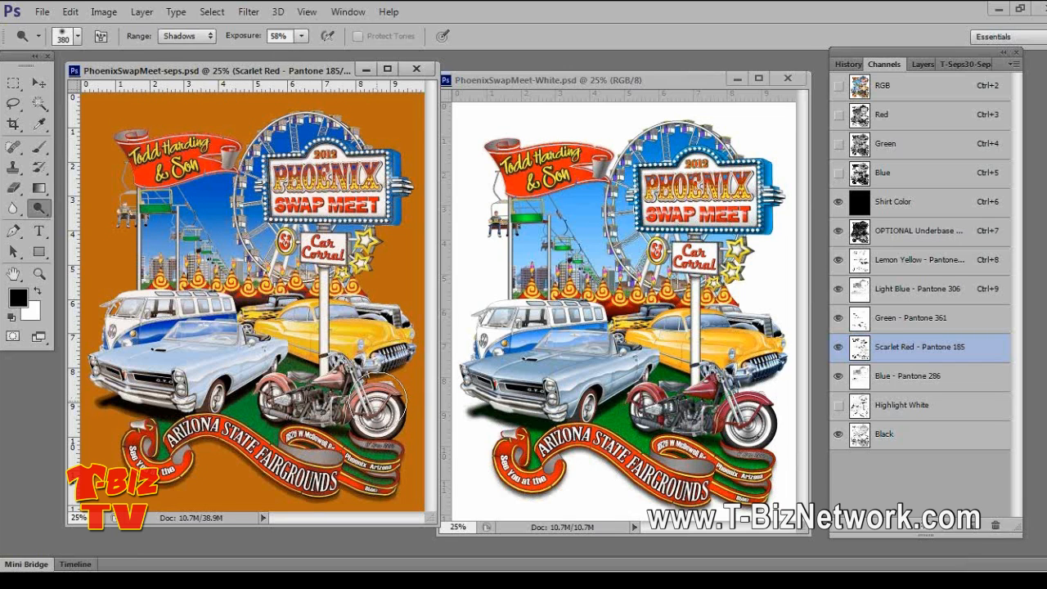
Dodge the motorcycle's fenders, tank and frame in the Scarlet Red - Pantone 185 channel to match the red of the original
mouse_move(381, 400)
mouse_down()
mouse_move(307, 380)
mouse_move(262, 405)
mouse_move(315, 376)
mouse_move(385, 405)
mouse_move(360, 385)
mouse_move(270, 393)
mouse_move(347, 380)
mouse_move(352, 392)
mouse_move(311, 374)
mouse_move(307, 385)
mouse_move(331, 397)
mouse_move(372, 385)
mouse_move(332, 392)
mouse_move(352, 343)
mouse_up()
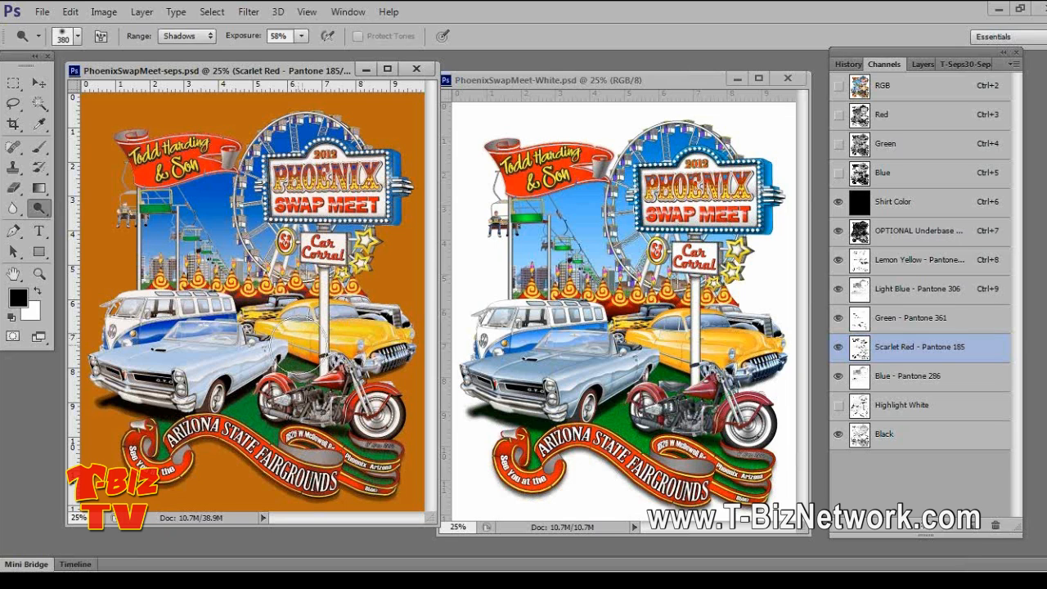
mouse_move(336, 388)
mouse_down()
mouse_move(375, 413)
mouse_move(345, 399)
mouse_up()
mouse_move(266, 383)
mouse_down()
mouse_move(277, 403)
mouse_move(223, 393)
mouse_up()
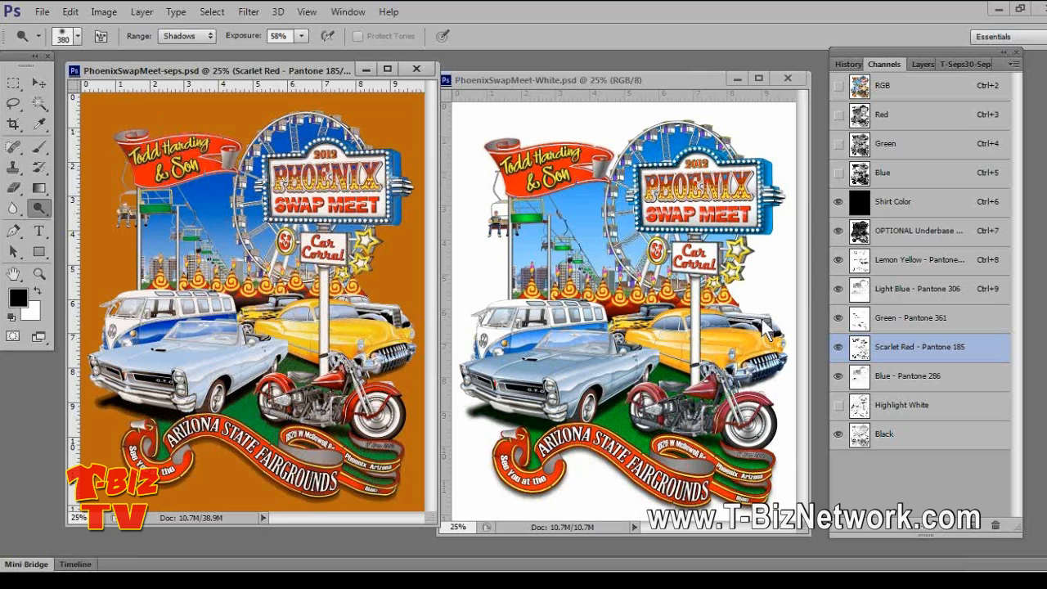
Close the reference PhoenixSwapMeet-White.psd and save the separations file
click(786, 79)
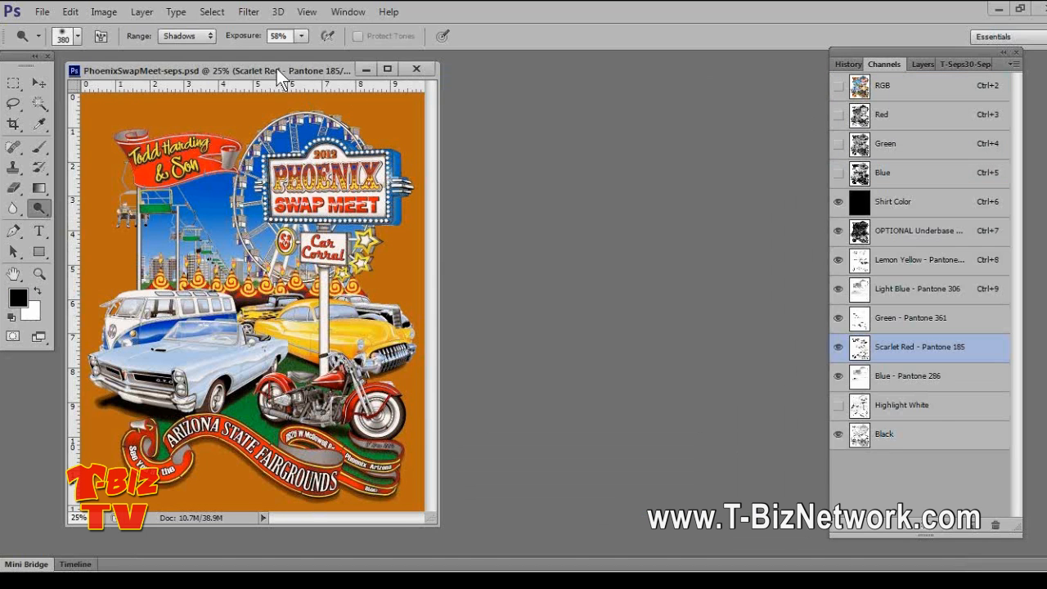
click(42, 13)
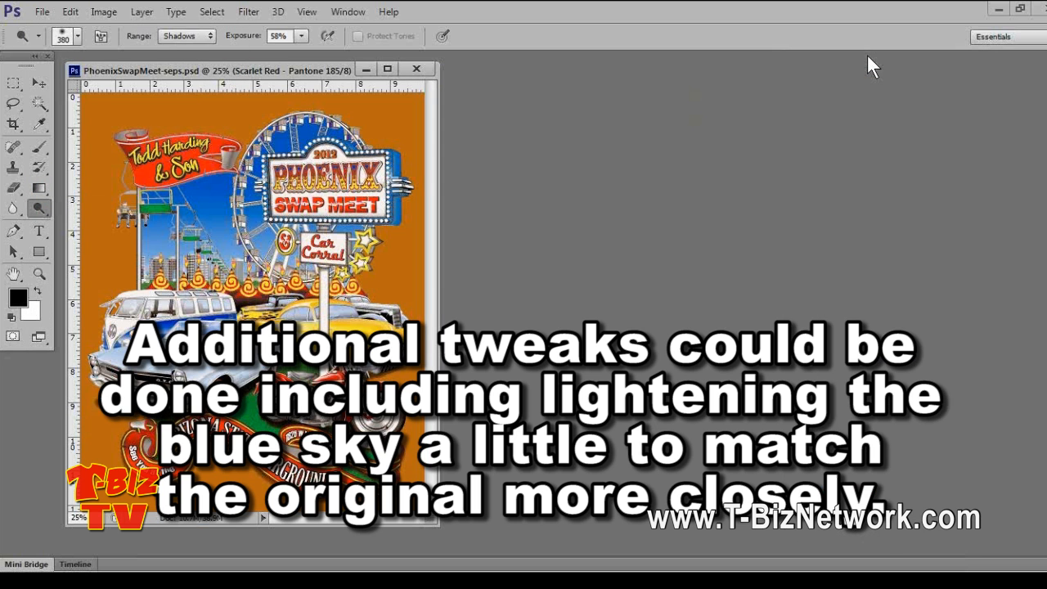
Float the channel list separately and use the T-Seps Registration Marks routine to place .5" targets in the four corners
drag(868, 54, 842, 60)
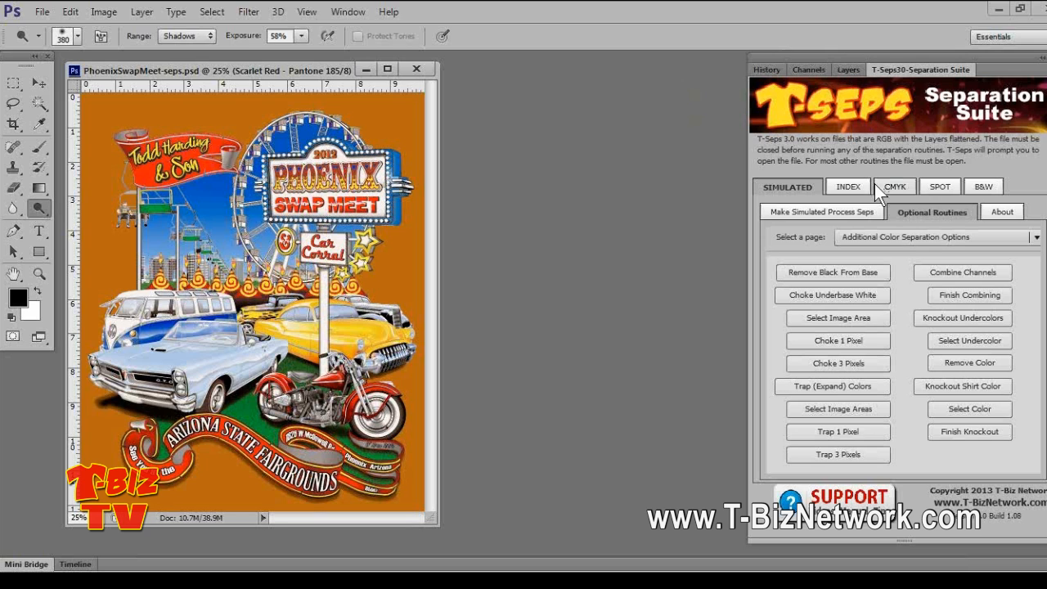
click(921, 239)
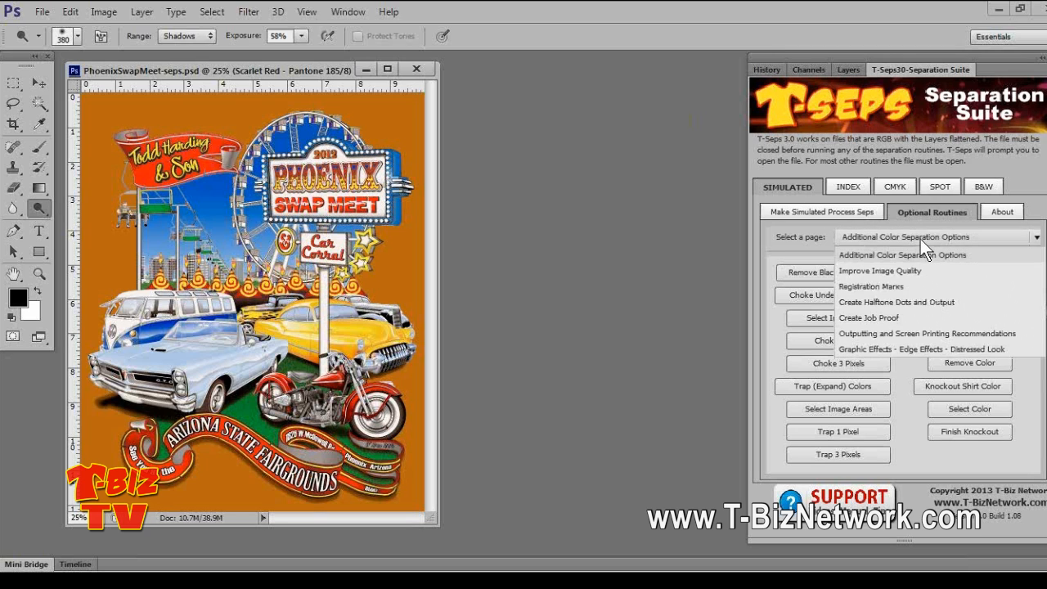
click(909, 304)
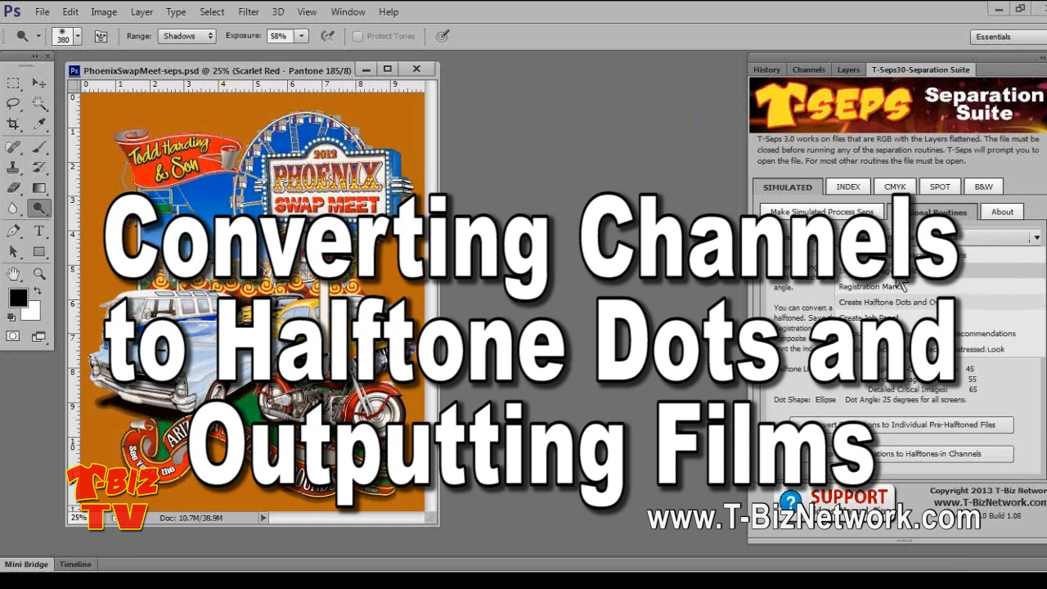
click(892, 287)
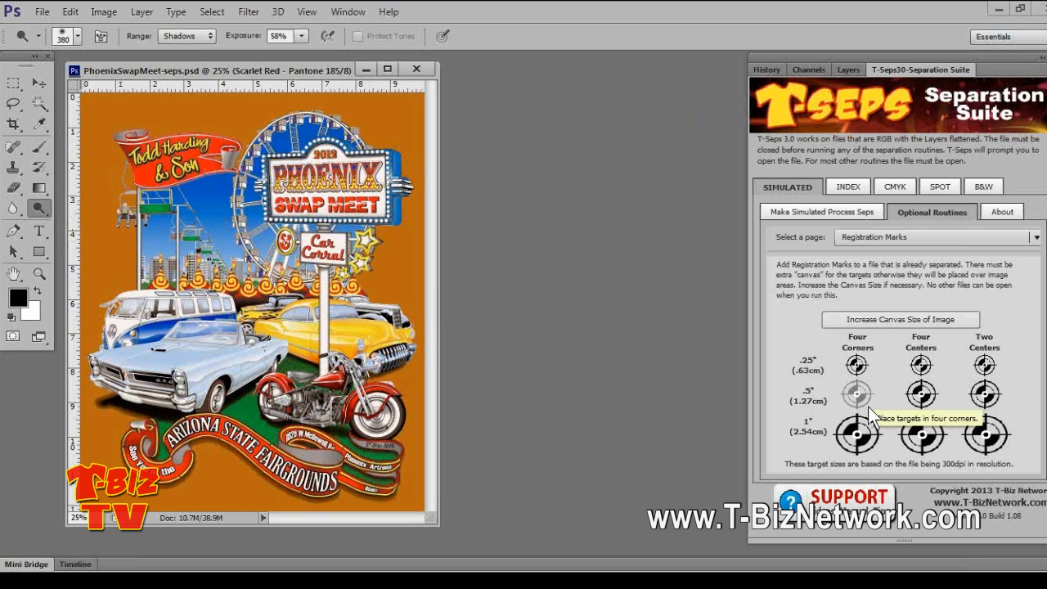
drag(807, 69, 769, 69)
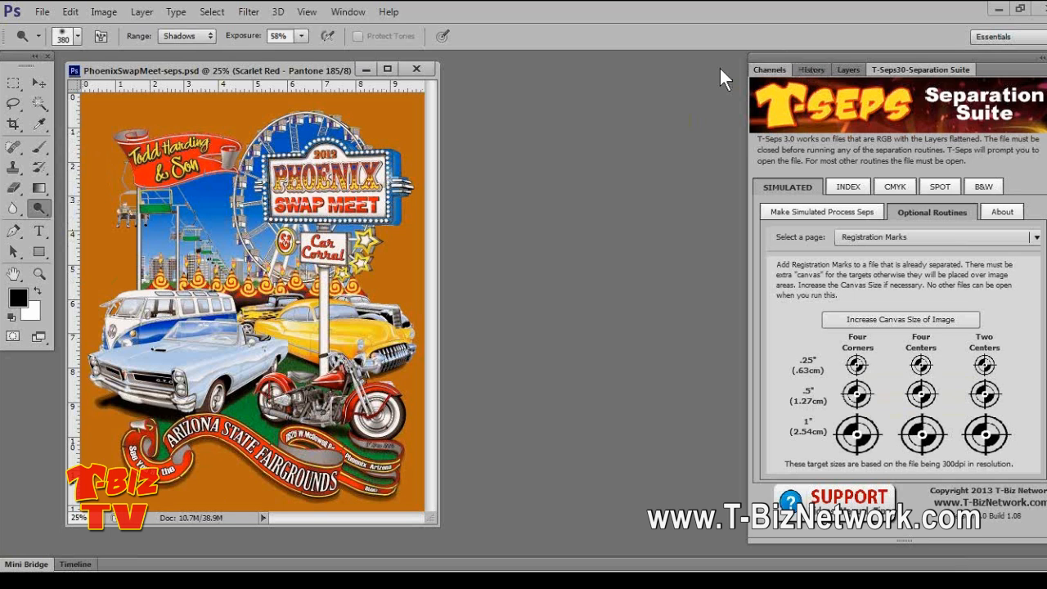
drag(619, 71, 663, 57)
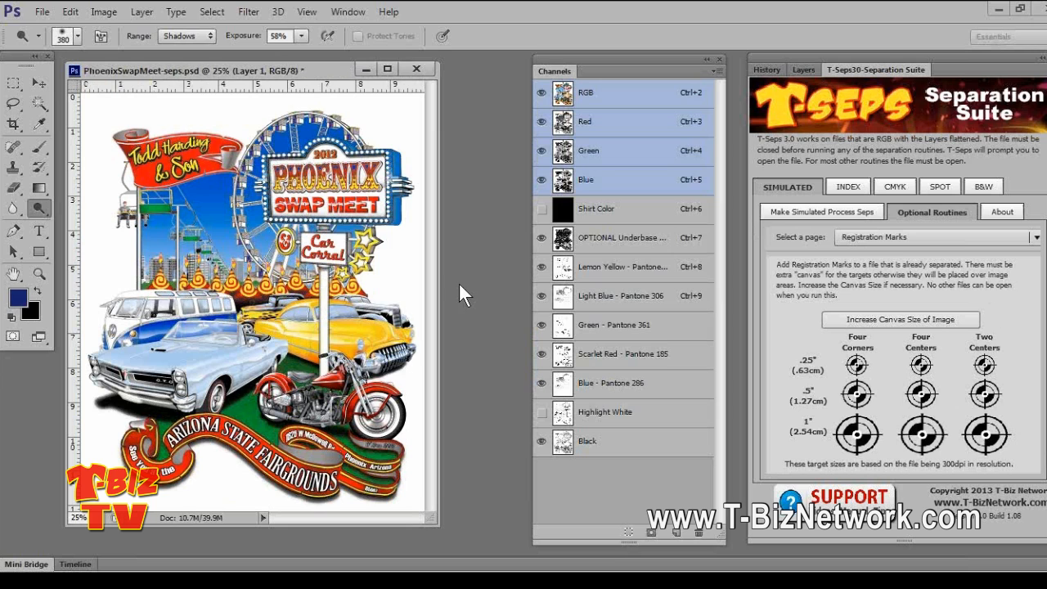
click(541, 209)
Show the OPTIONAL Underbase White channel alone and check the document's image size and resolution without changing them
key(ctrl+7)
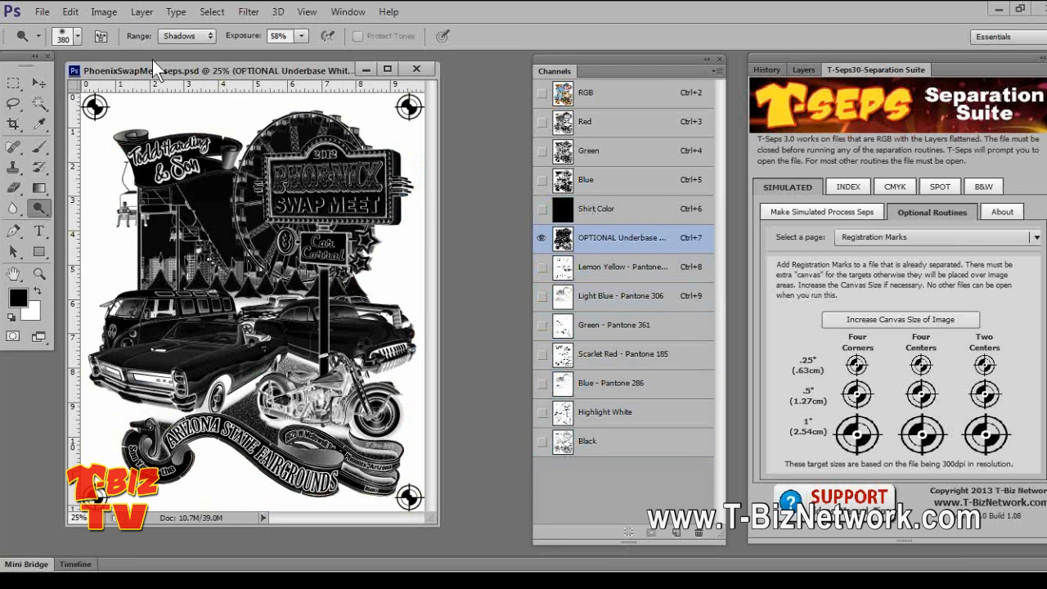
click(94, 10)
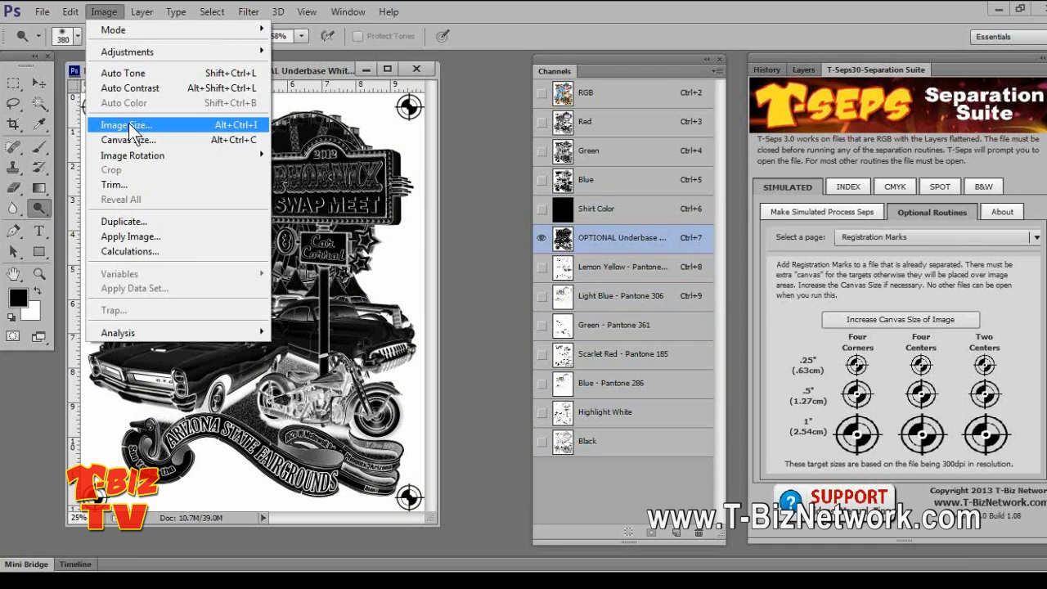
click(129, 124)
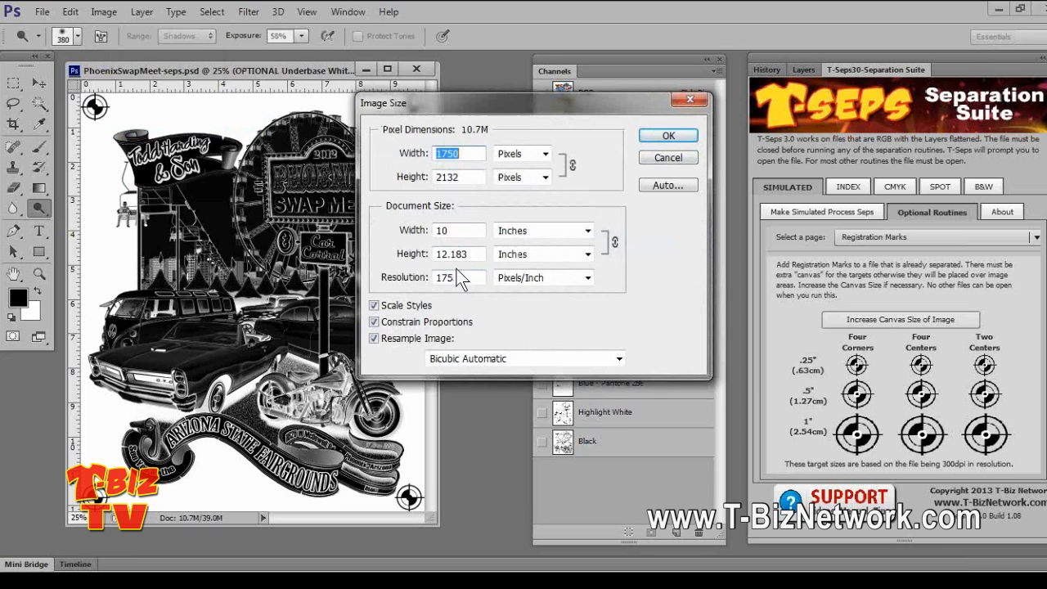
click(669, 157)
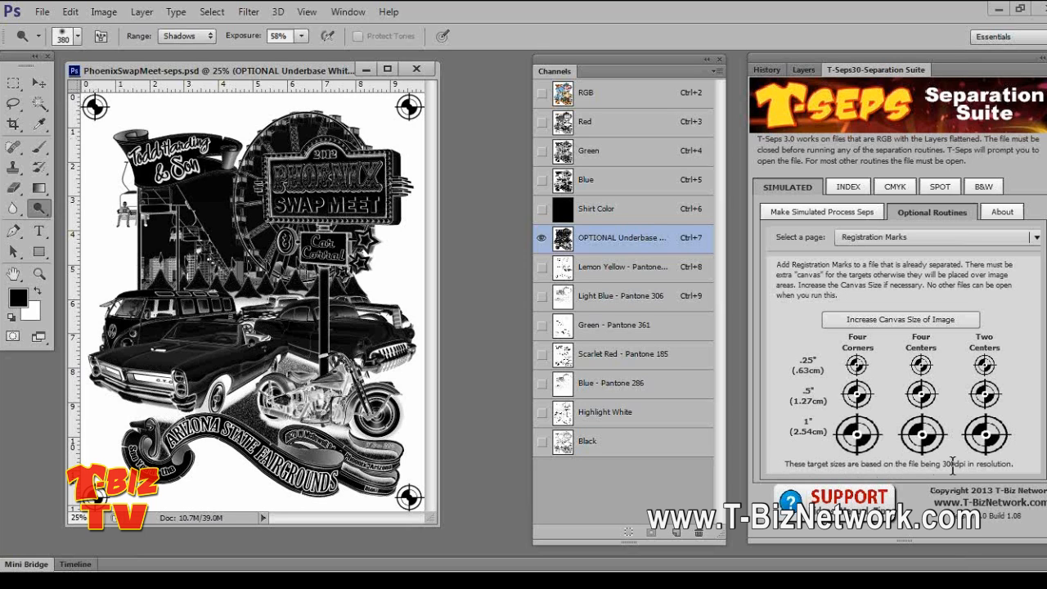
Inspect the registration marks on the individual color channels through Black, and show all channels from Shirt Color to Black together
click(570, 274)
click(564, 300)
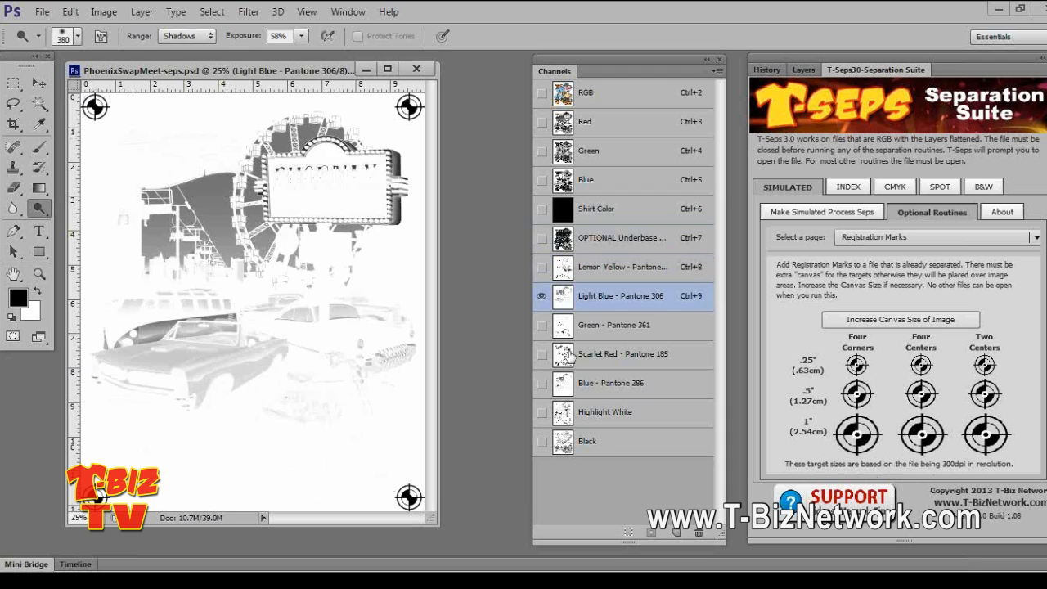
click(558, 331)
click(561, 382)
click(562, 412)
click(561, 444)
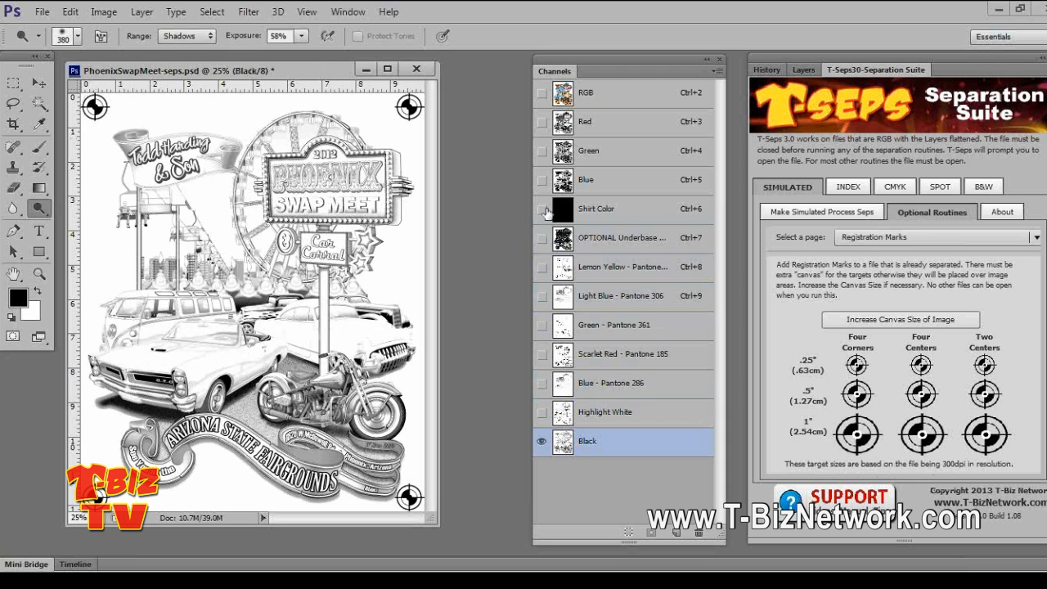
drag(542, 209, 541, 442)
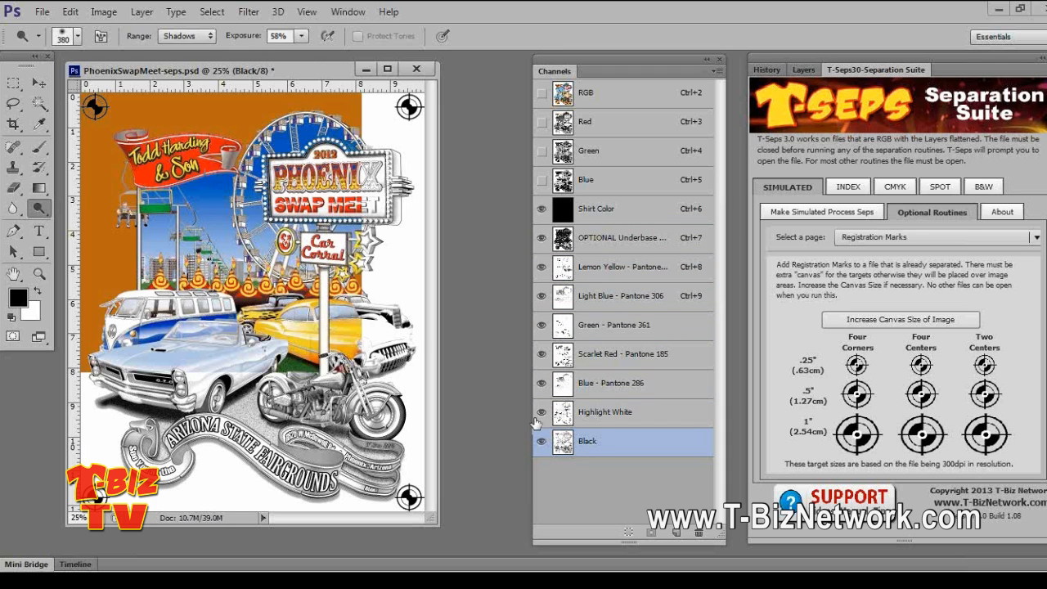
Open the T-Seps Create Halftone Dots and Output page and widen the channel list to fit the full channel names
click(918, 235)
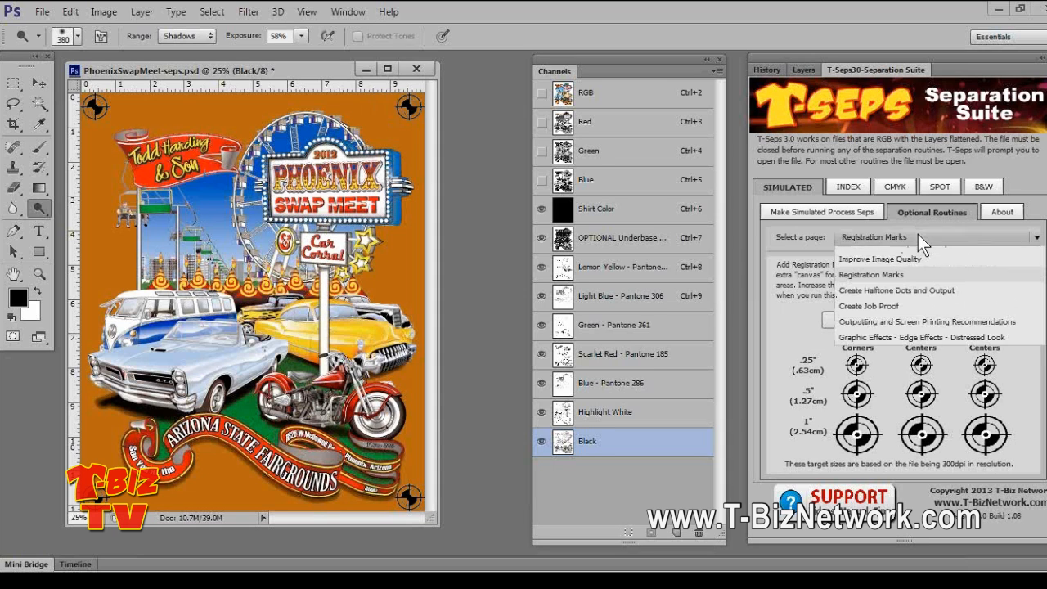
click(885, 302)
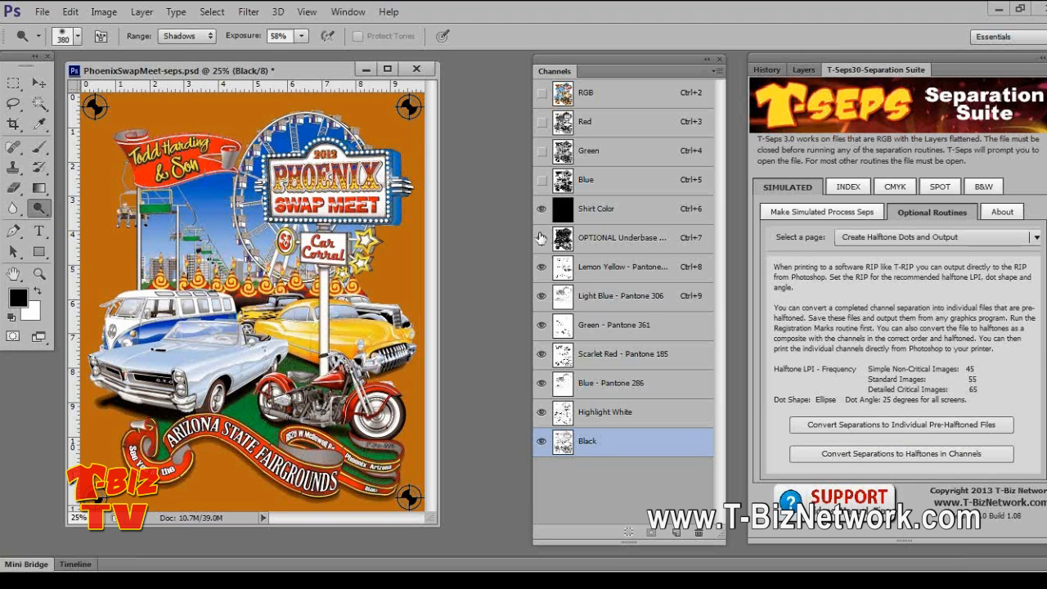
drag(533, 235, 475, 235)
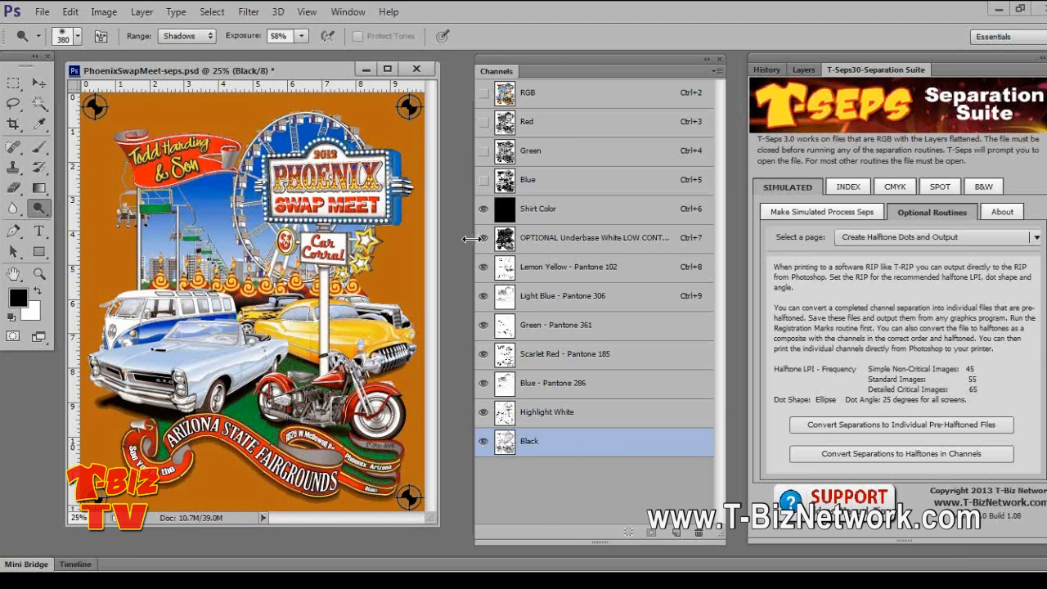
Rename the OPTIONAL Underbase White channel as 1-230-Underbase White FLASH AFTER
click(558, 243)
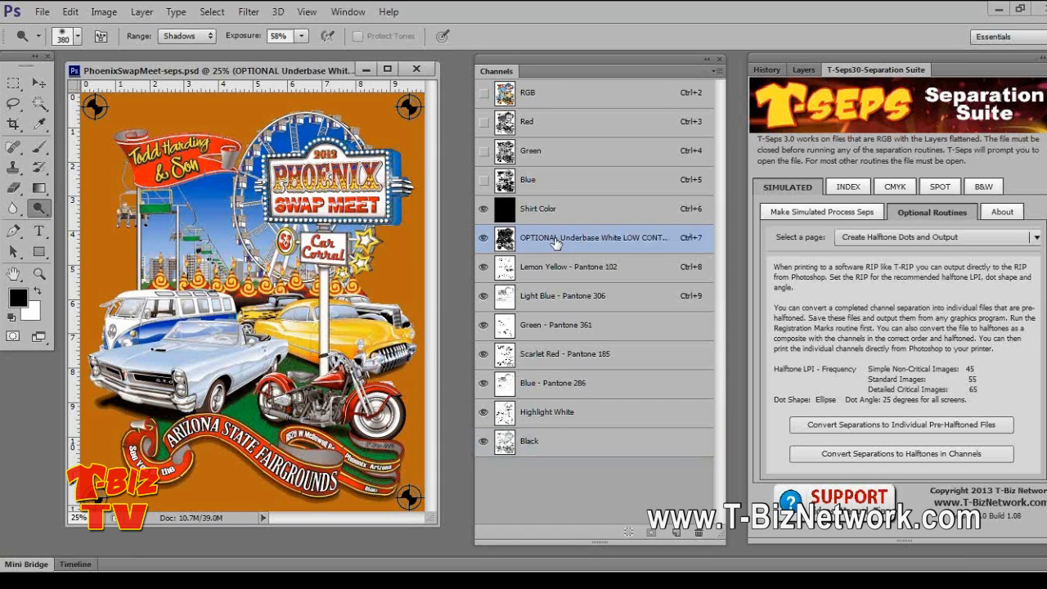
double_click(554, 239)
text(1-)
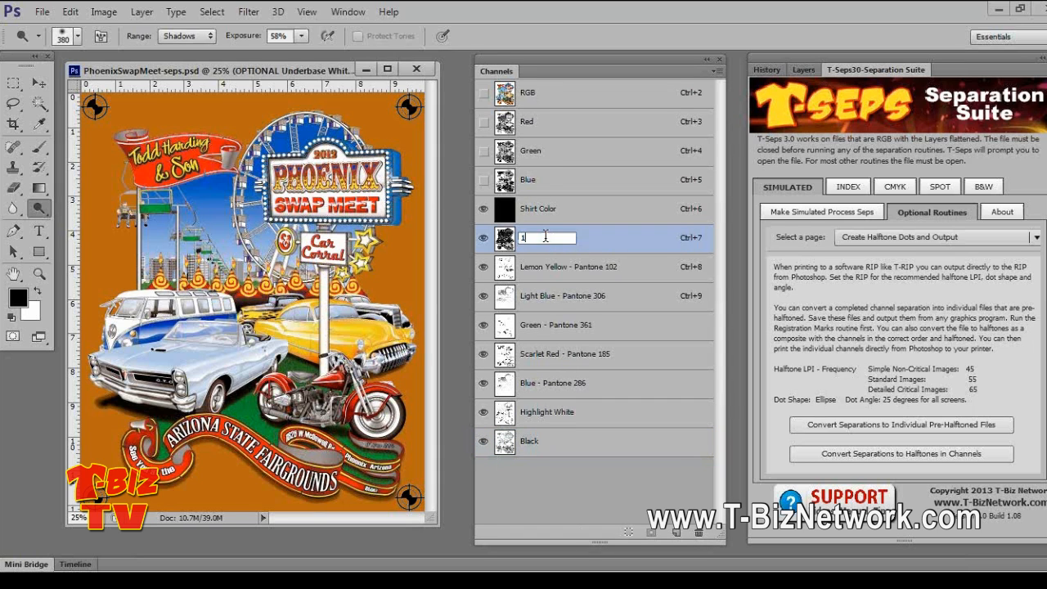
text(230-Underbase Whit)
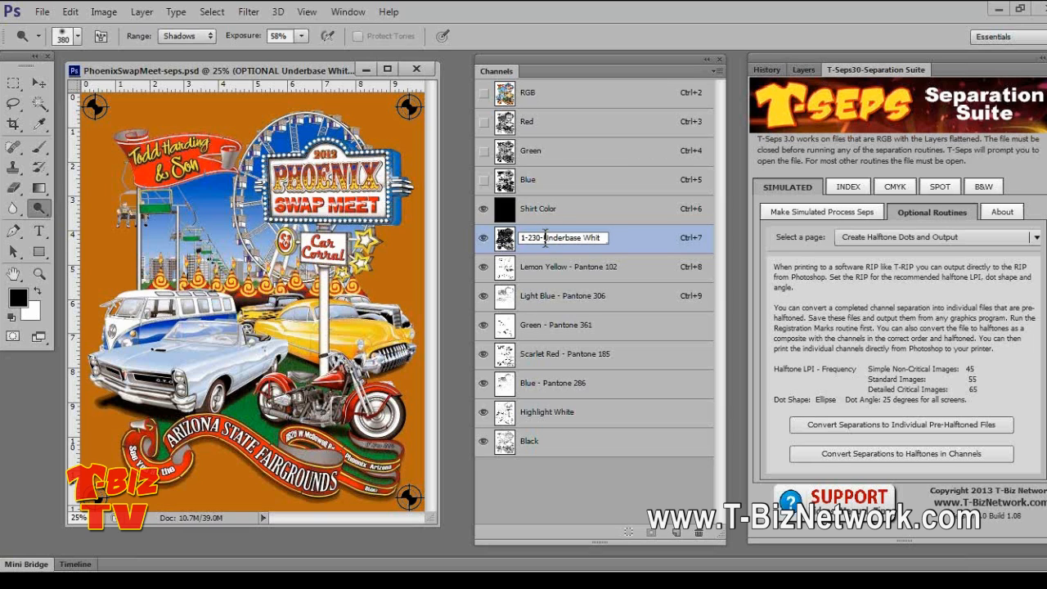
text(e FLASH AFTER)
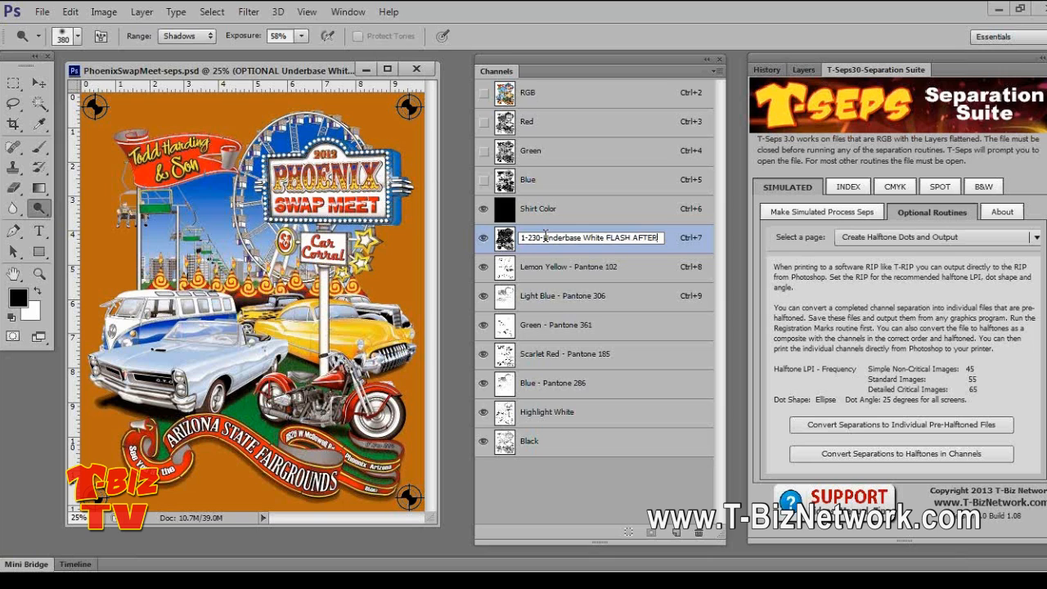
Rename the Lemon Yellow channel as 2-305-Lemon Yellow - Pantone 102
double_click(563, 269)
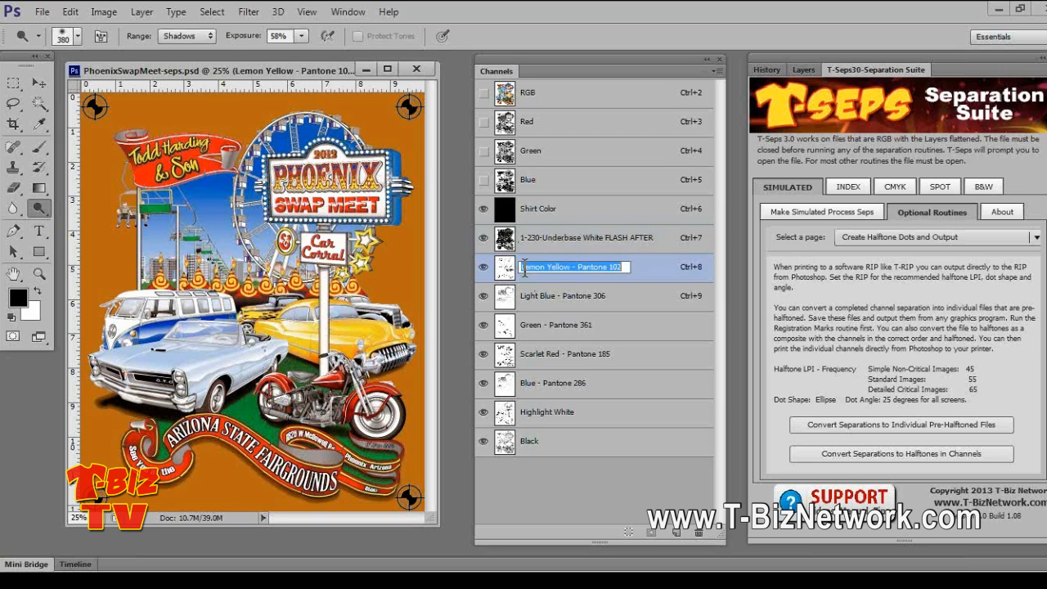
click(524, 268)
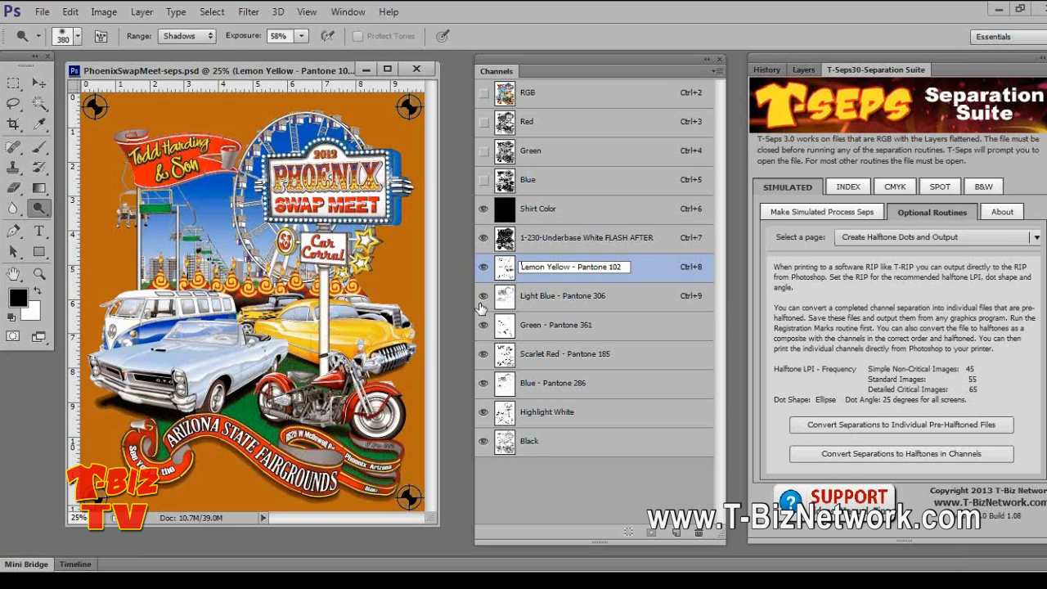
text(2-305-)
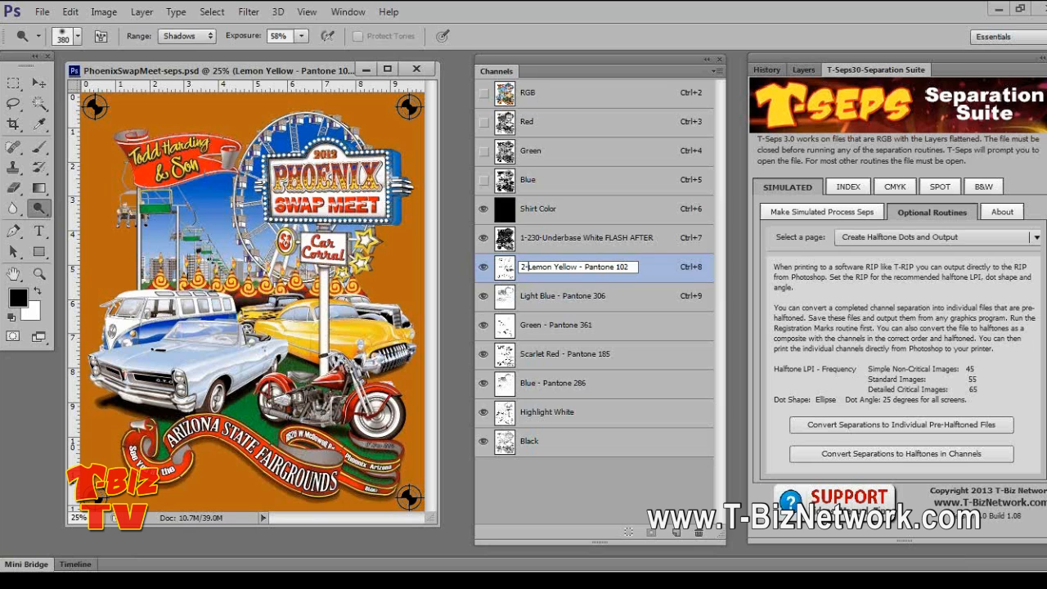
Rename the Light Blue channel as 3-305-Light Blue - Pantone 306
double_click(537, 296)
click(520, 296)
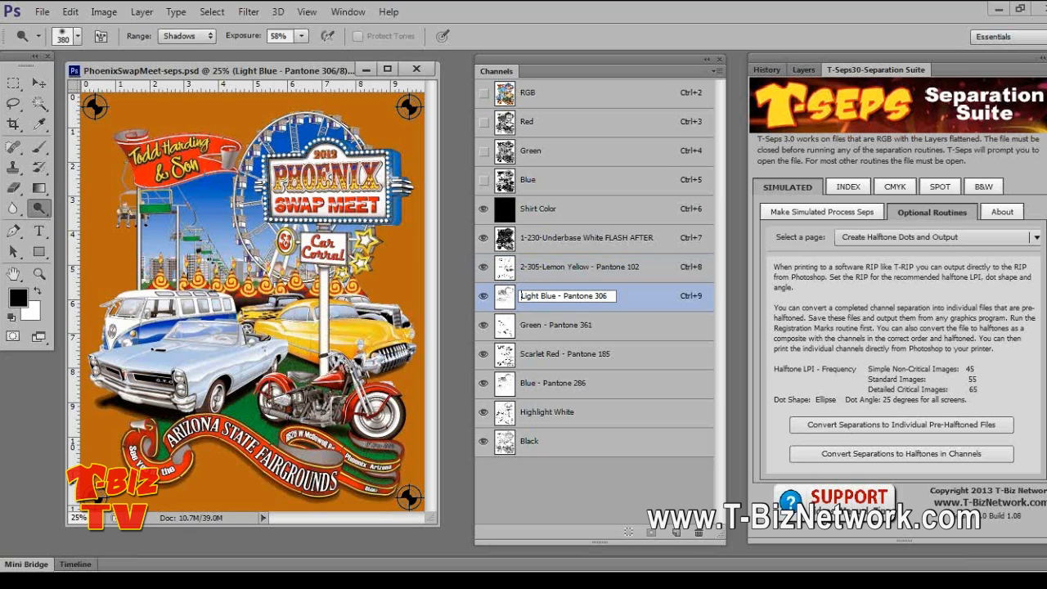
text(3-305-)
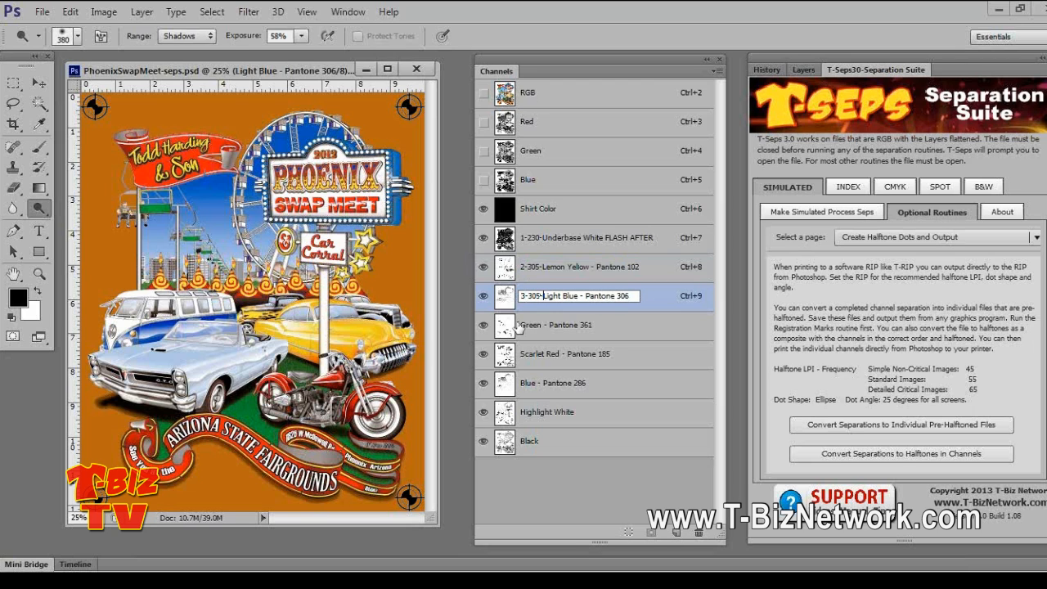
Rename the Green channel as 4-305-Green - Pantone 361
double_click(517, 327)
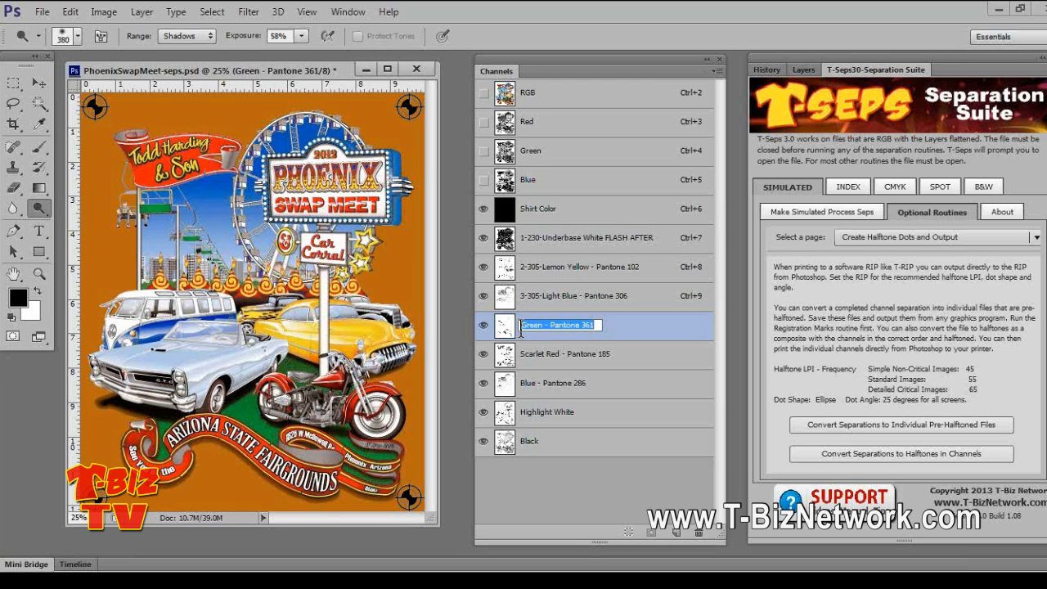
click(519, 327)
text(4-)
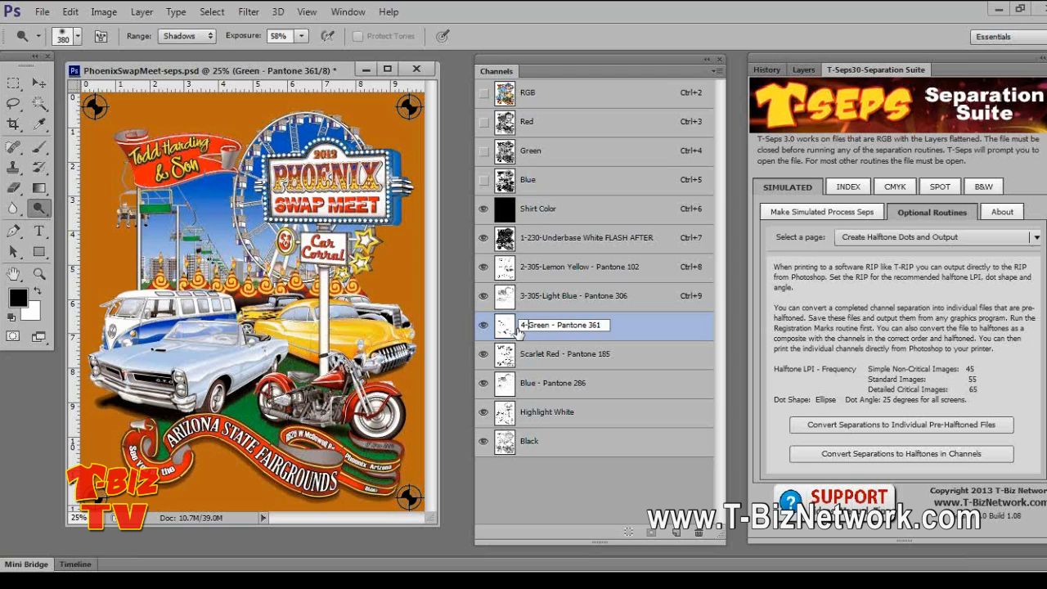
text(305)
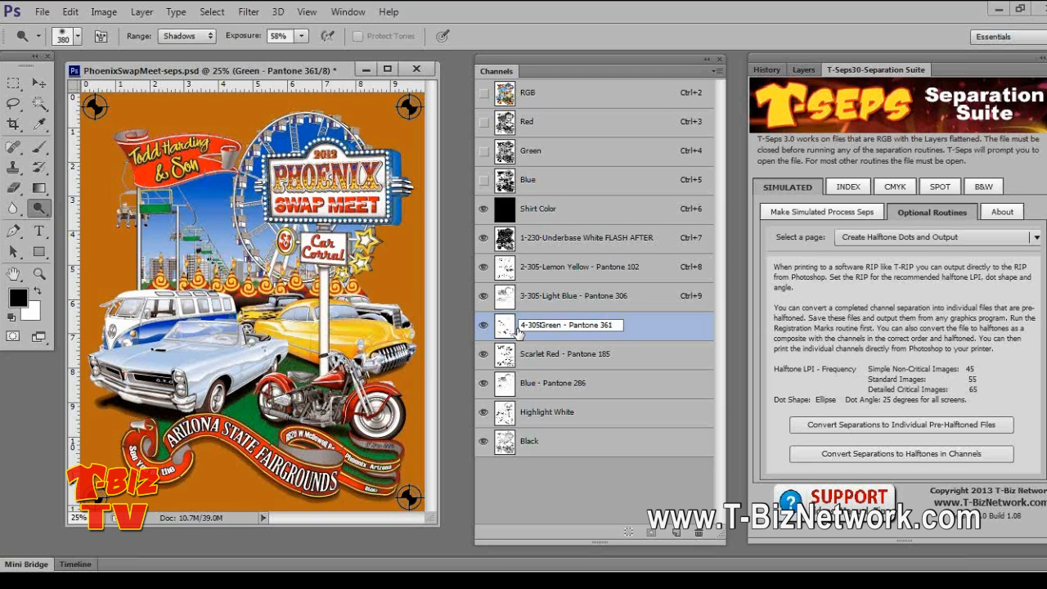
text(-)
Rename the Scarlet Red channel as 5-305-Scarlet Red - Pantone 185
double_click(540, 353)
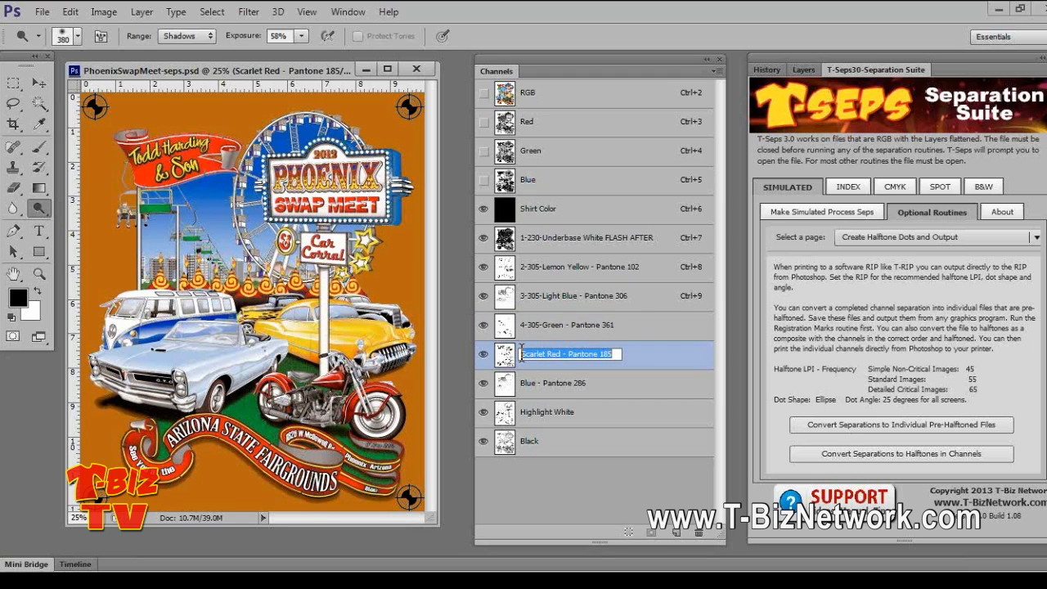
click(521, 355)
text(5-)
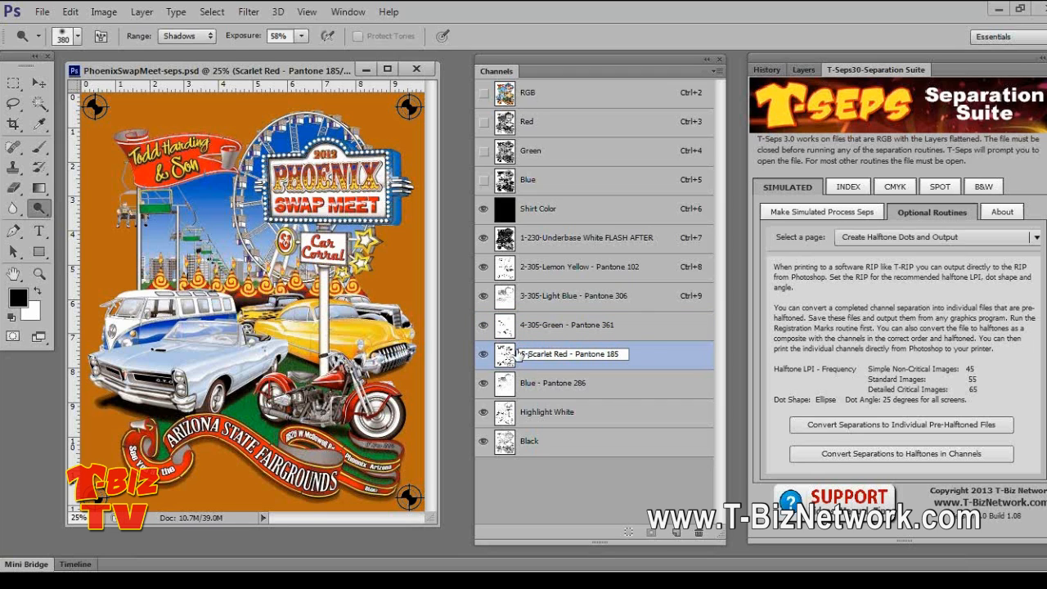
text(305-)
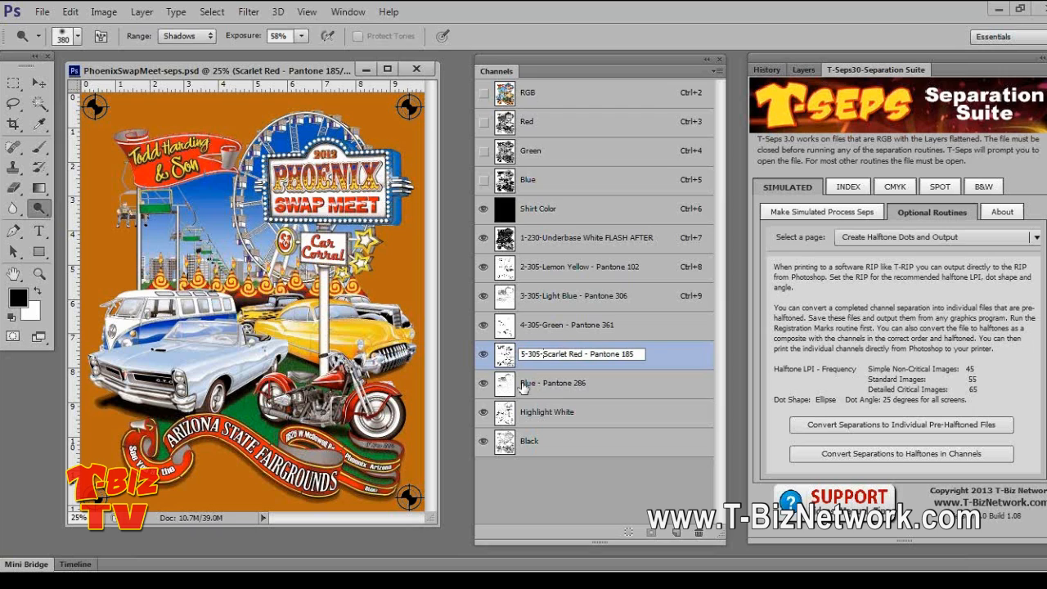
double_click(523, 384)
click(521, 383)
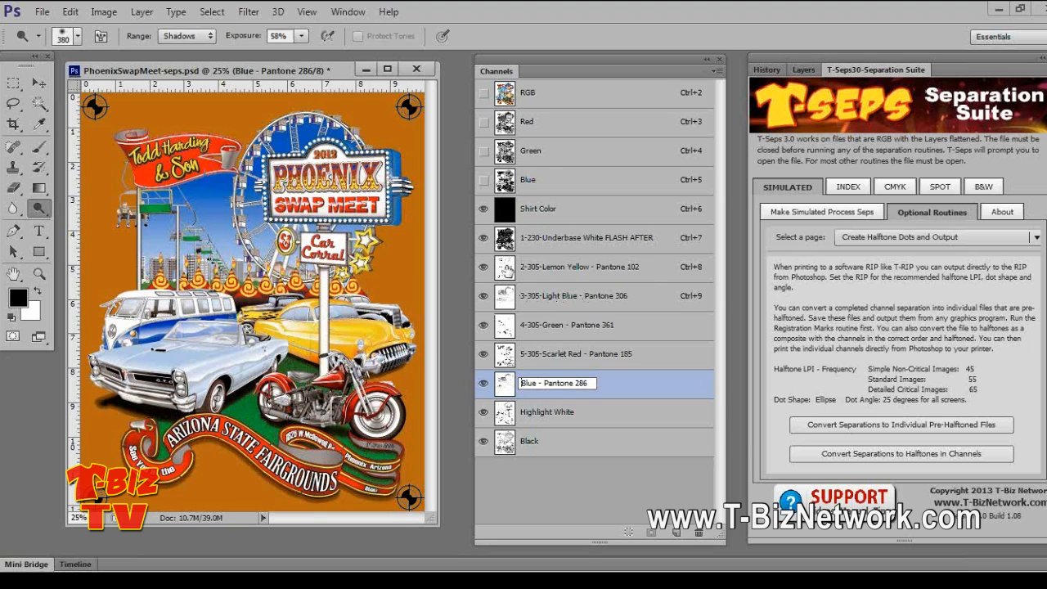
View the spot channel options of the Lemon Yellow and Green channels without changing their names, ink colors or solidity
double_click(505, 267)
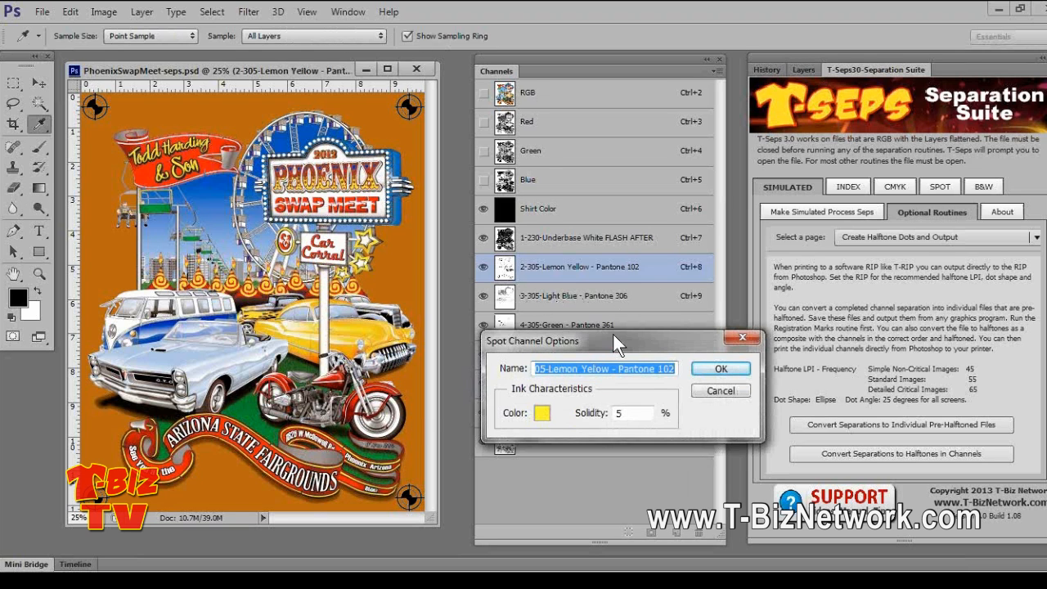
drag(613, 334, 526, 273)
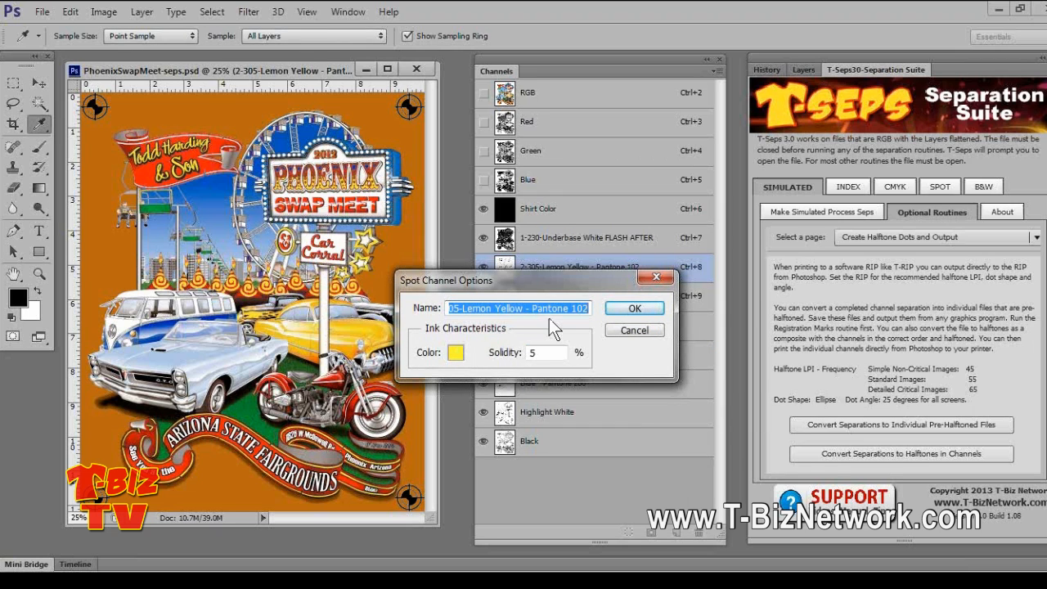
click(630, 335)
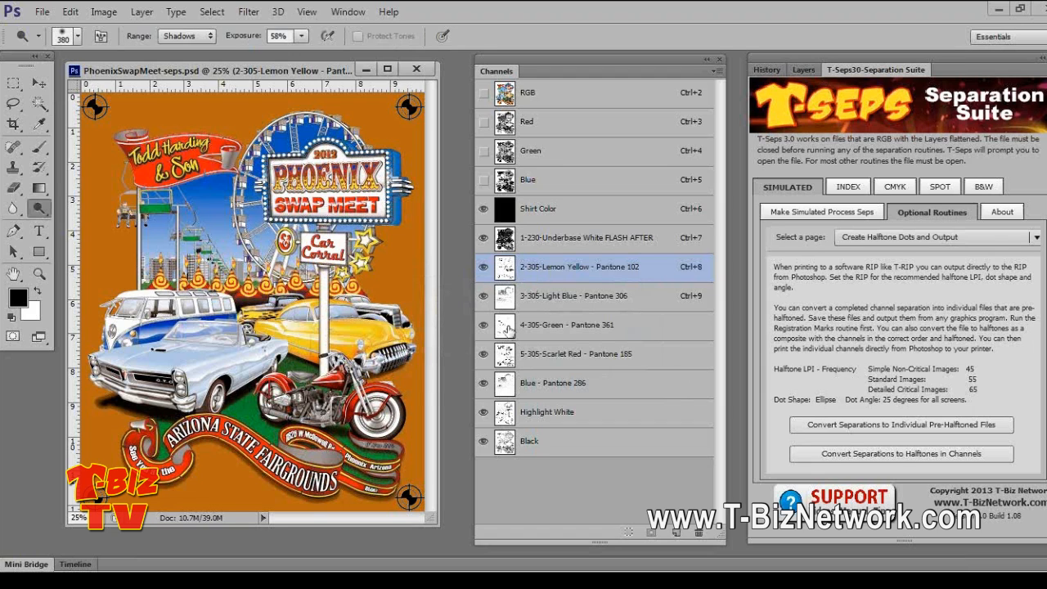
double_click(506, 326)
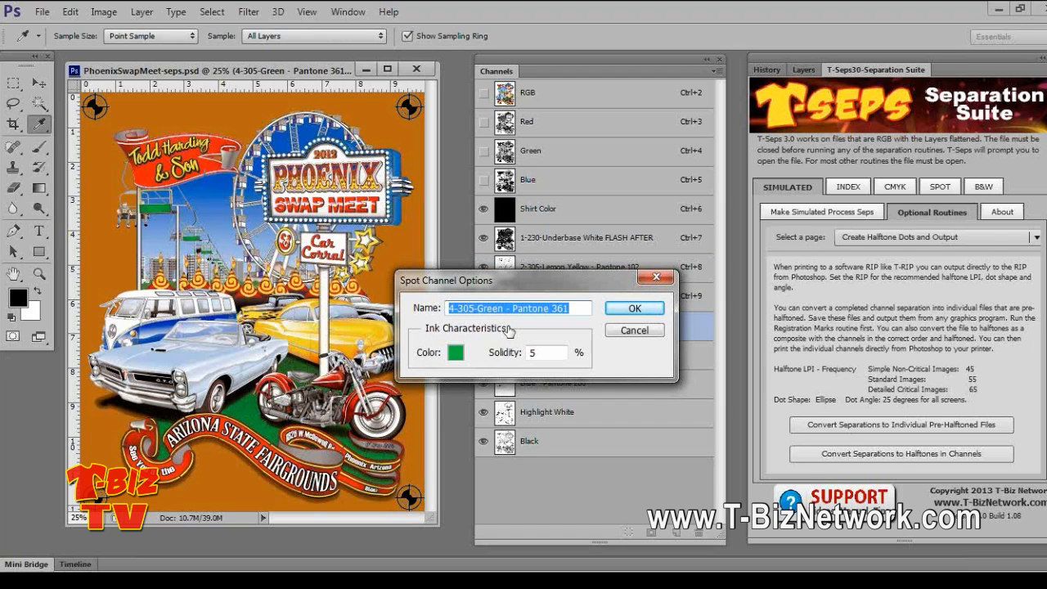
click(635, 331)
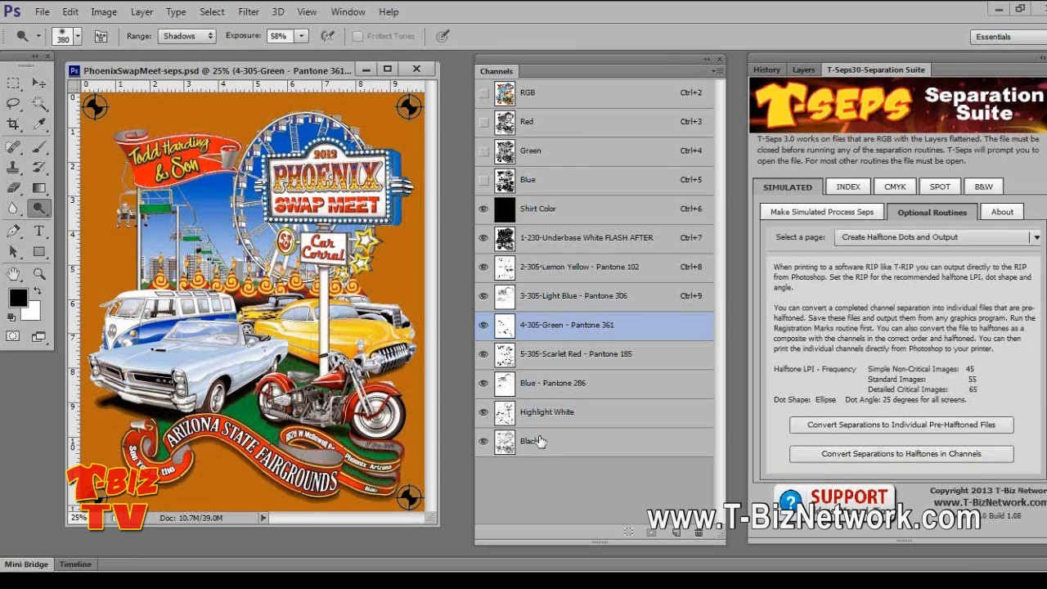
Open the finished example file T-SepsFireFighter-SEPS-HALFTONED.psd and move its channel list clear of the image
click(39, 12)
click(61, 45)
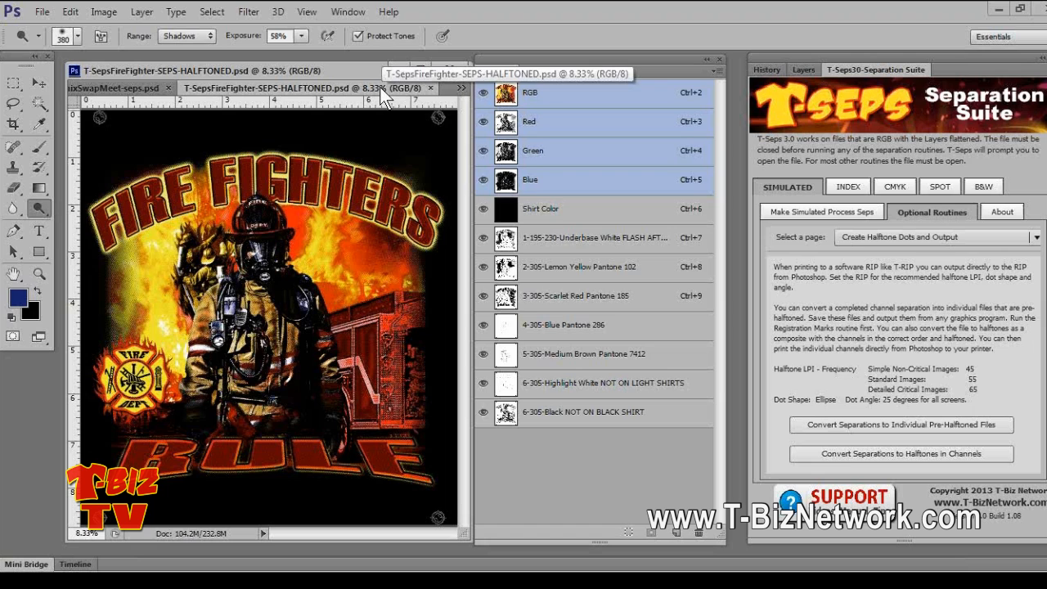
drag(523, 58, 537, 61)
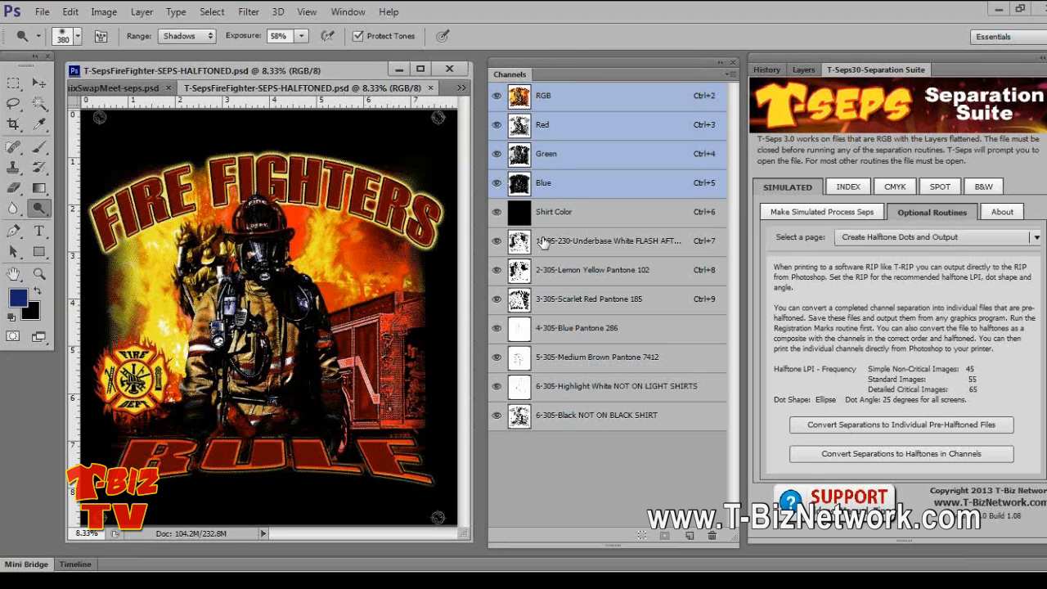
Display only the 1-195-230-Underbase White channel and examine its halftone dots up close around the FIGHTERS lettering and helmet
click(515, 243)
click(497, 212)
click(497, 95)
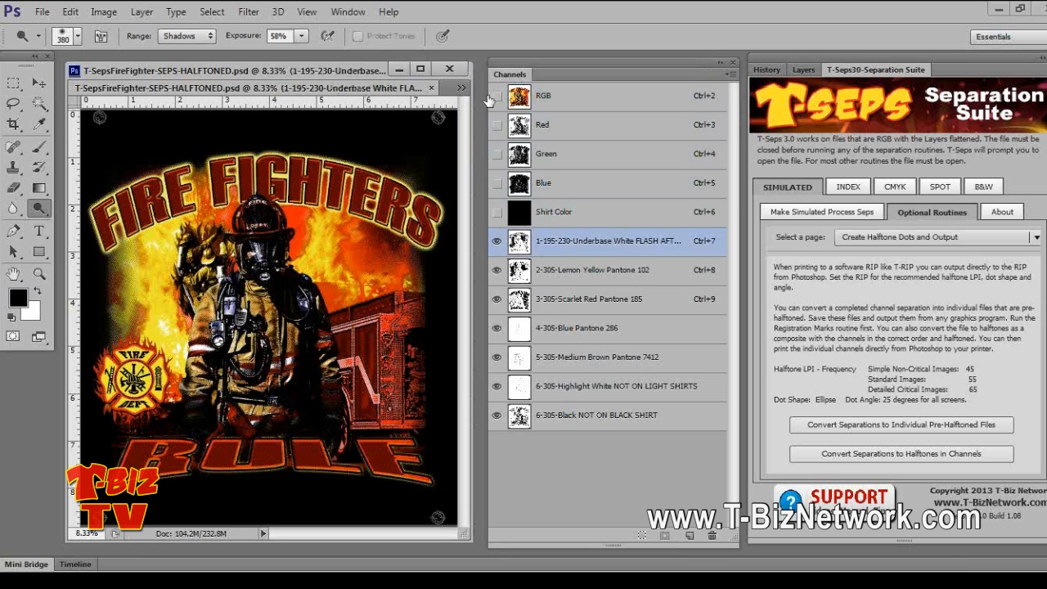
drag(497, 415, 497, 299)
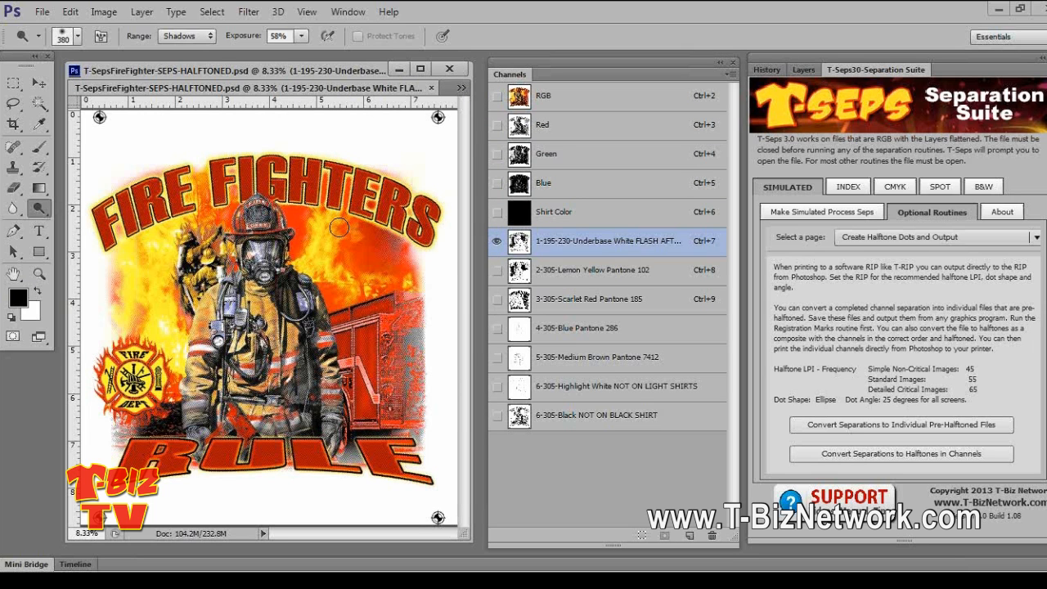
click(38, 274)
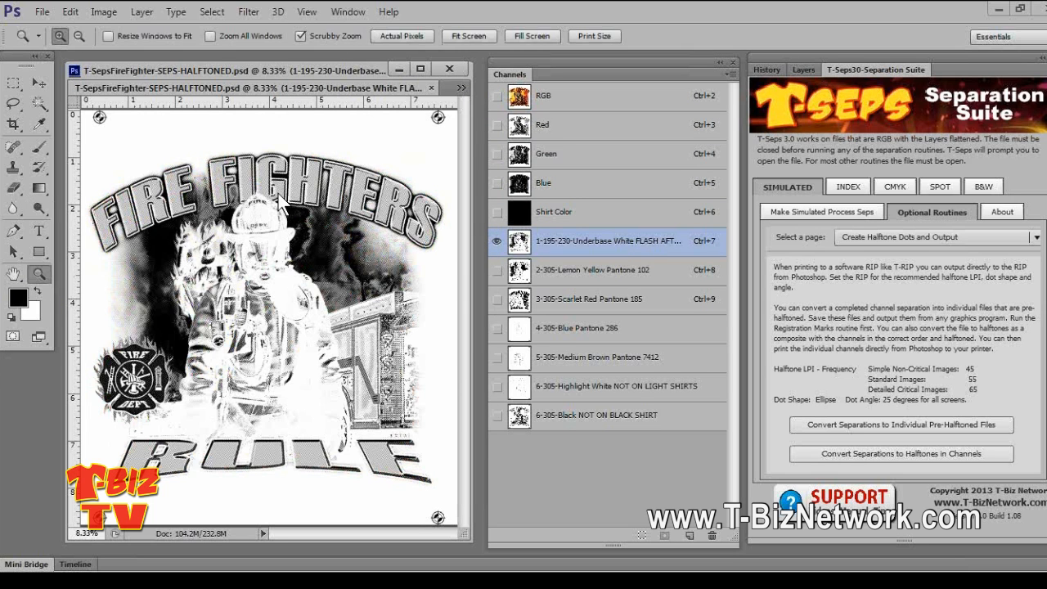
click(295, 198)
click(299, 202)
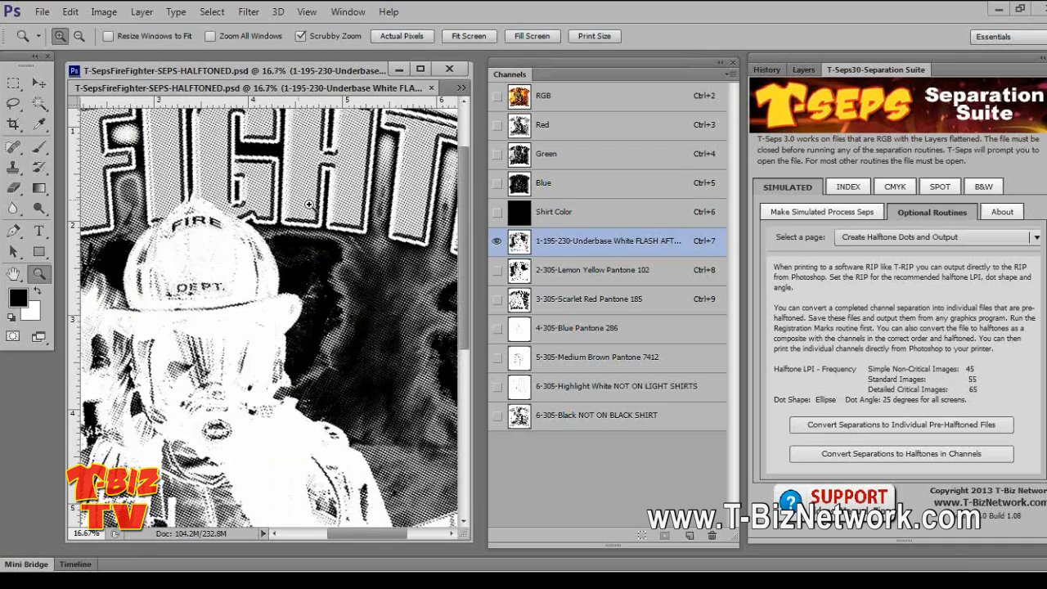
scroll(310, 205, up, 3)
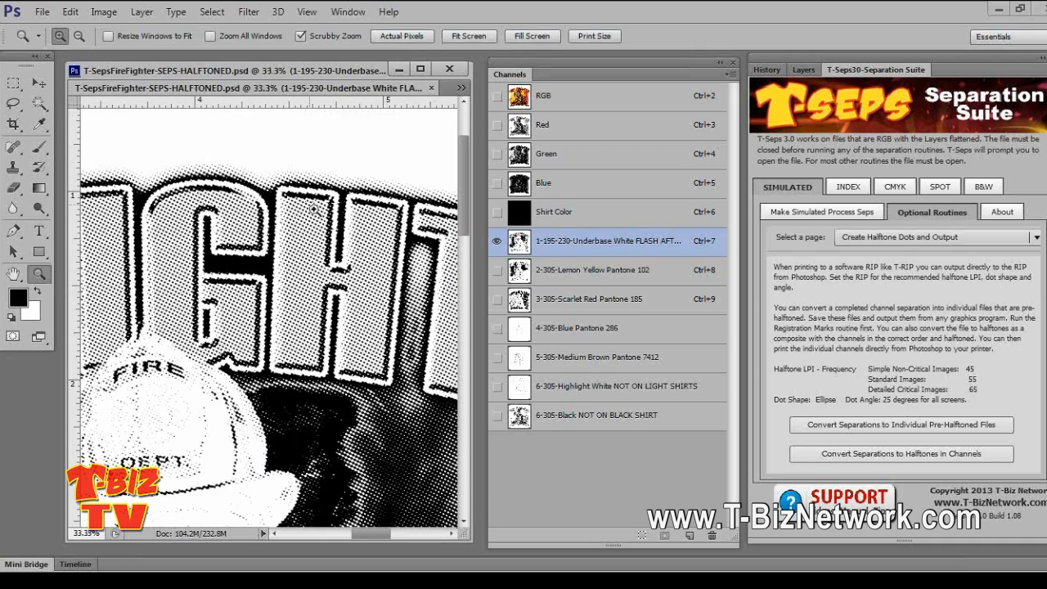
scroll(379, 199, down, 1)
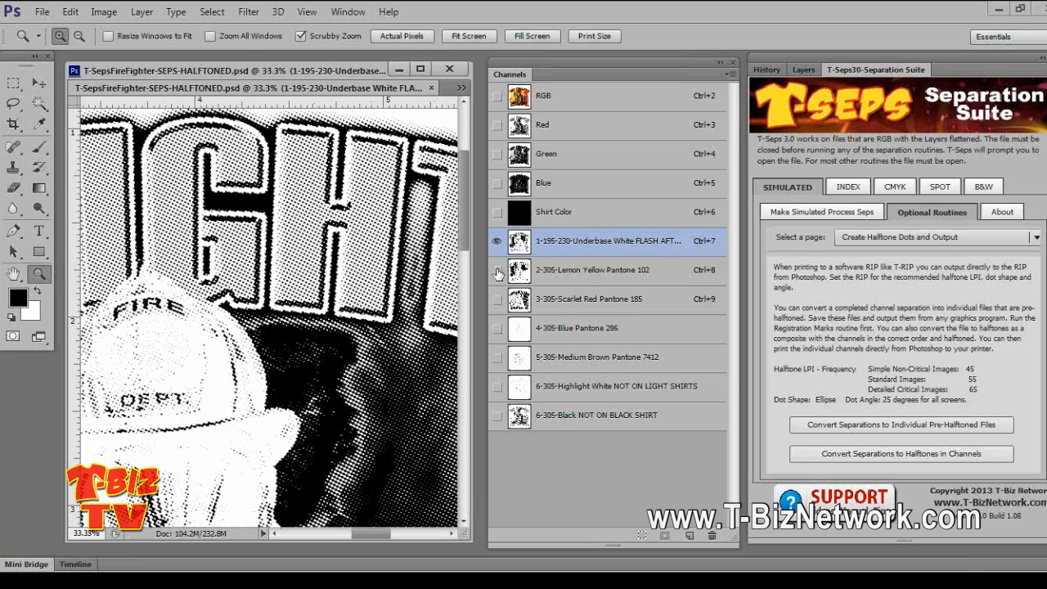
Show the Shirt Color channel and the ink channels from Lemon Yellow to Black together with the underbase
click(496, 270)
click(496, 300)
click(497, 211)
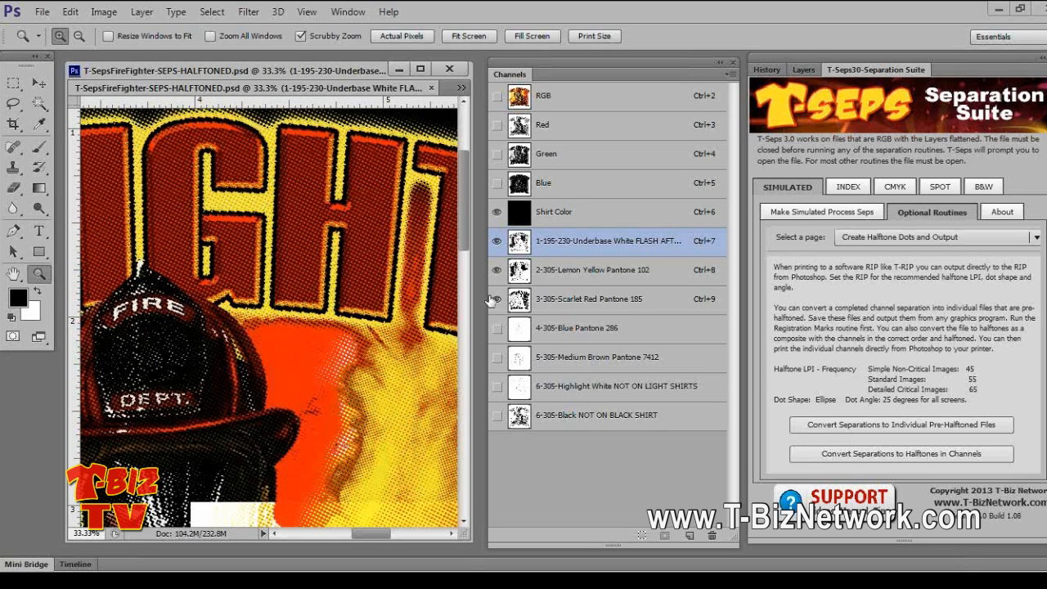
click(496, 328)
click(497, 356)
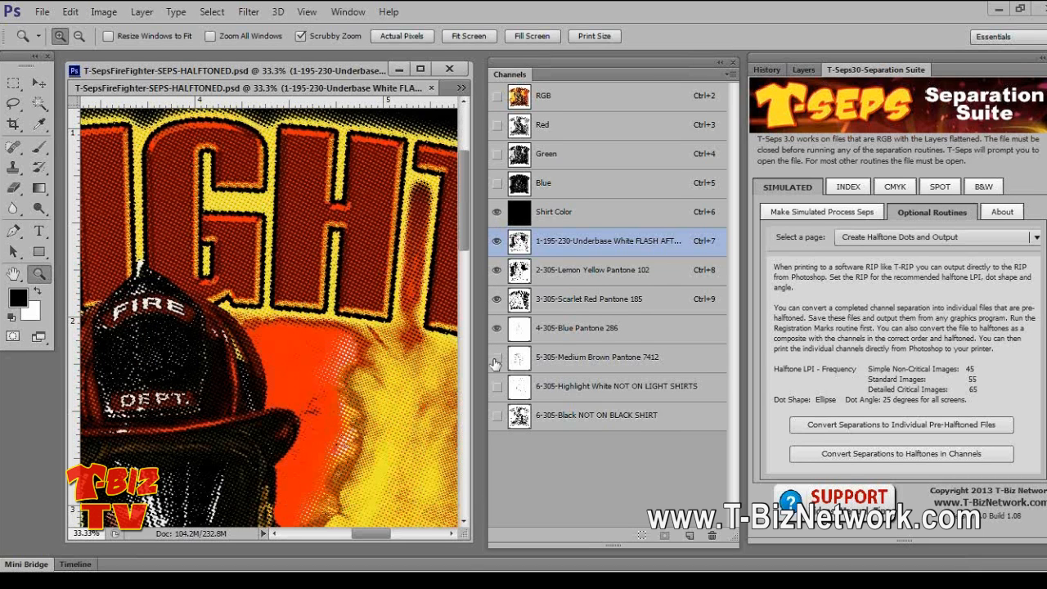
click(496, 386)
click(496, 416)
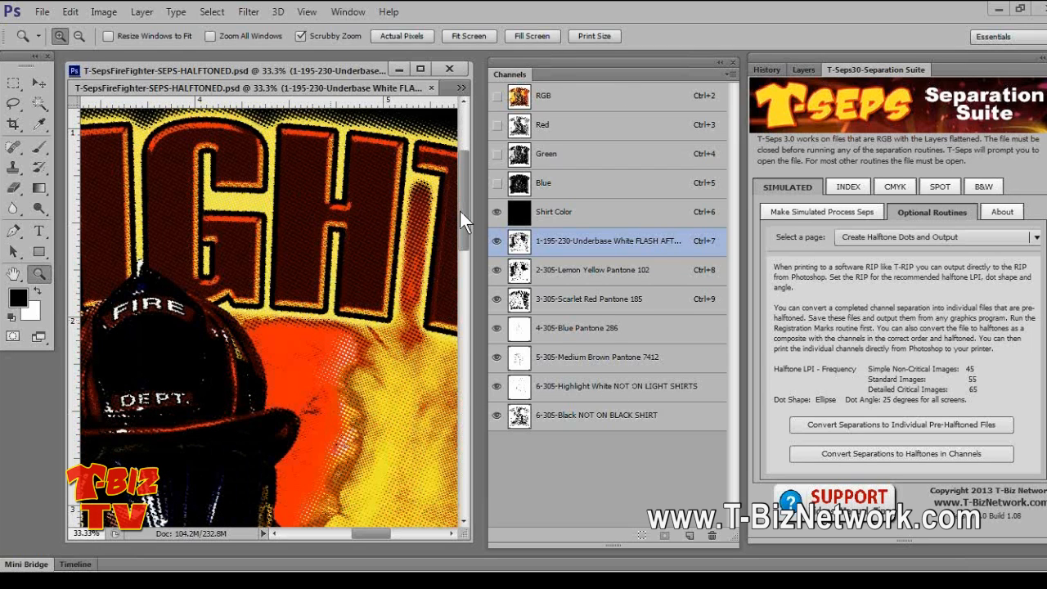
Examine the composite halftones across the firefighter's jacket, helmet and lettering
drag(464, 206, 467, 304)
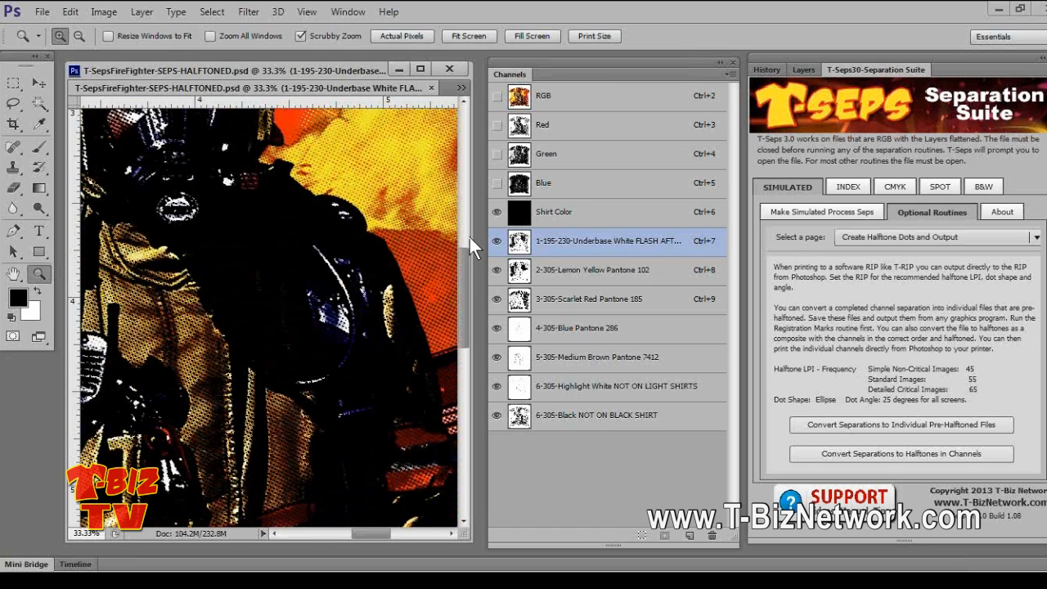
mouse_move(470, 237)
mouse_down()
mouse_move(491, 237)
mouse_move(478, 231)
mouse_up()
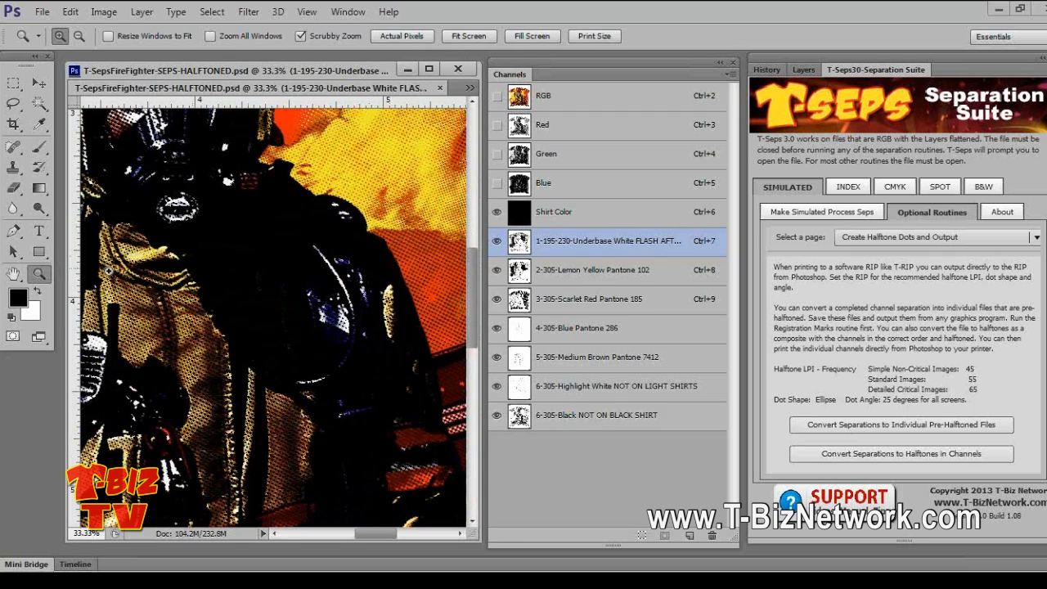
click(15, 274)
drag(161, 249, 328, 382)
drag(330, 332, 318, 513)
Isolate the Underbase White channel, and inspect the Lemon Yellow, Scarlet Red, Blue and Medium Brown halftone channels one by one
drag(493, 275, 498, 422)
click(497, 212)
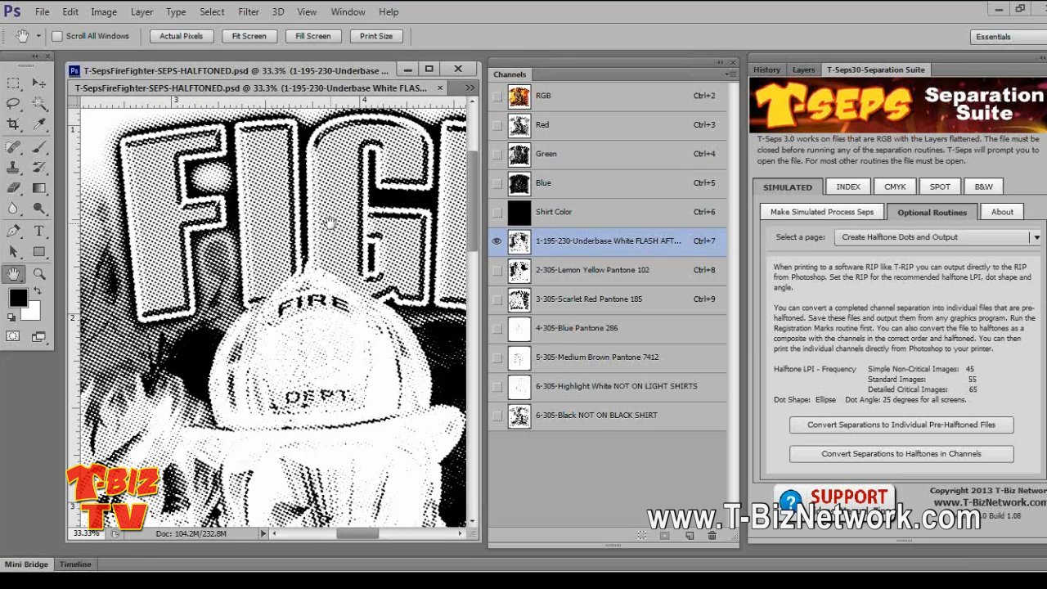
click(513, 272)
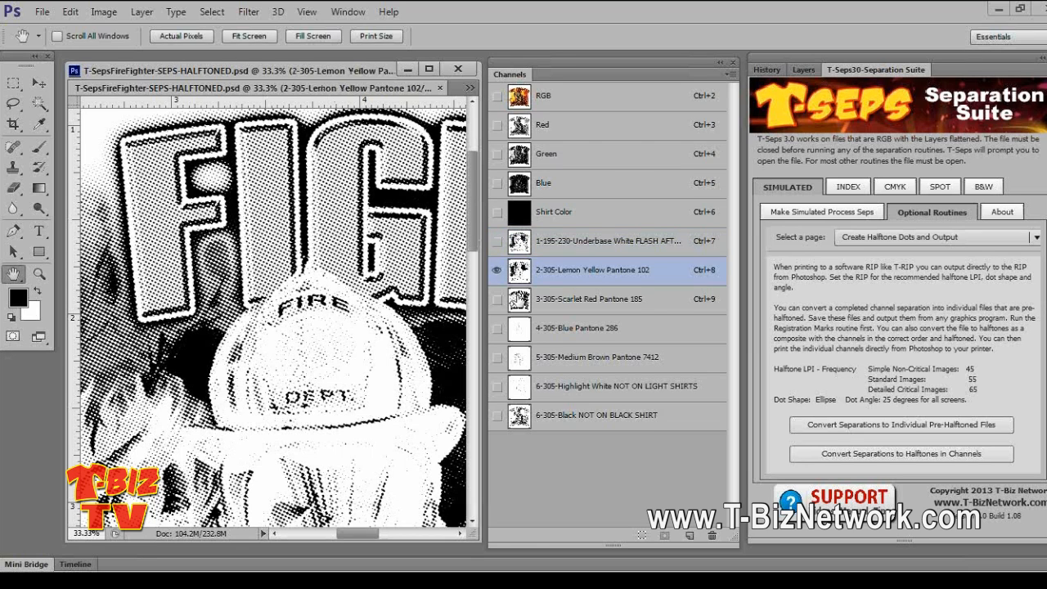
click(514, 300)
click(514, 329)
click(514, 352)
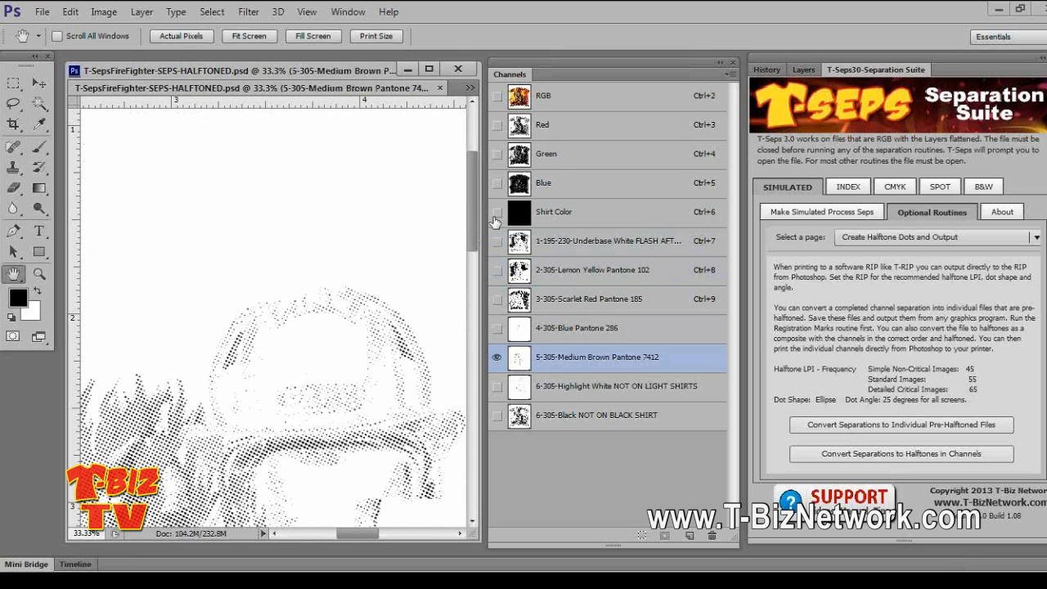
Show all channels from Shirt Color to Black together, and close the T-SepsFireFighter-SEPS-HALFTONED.psd example
drag(496, 215, 494, 426)
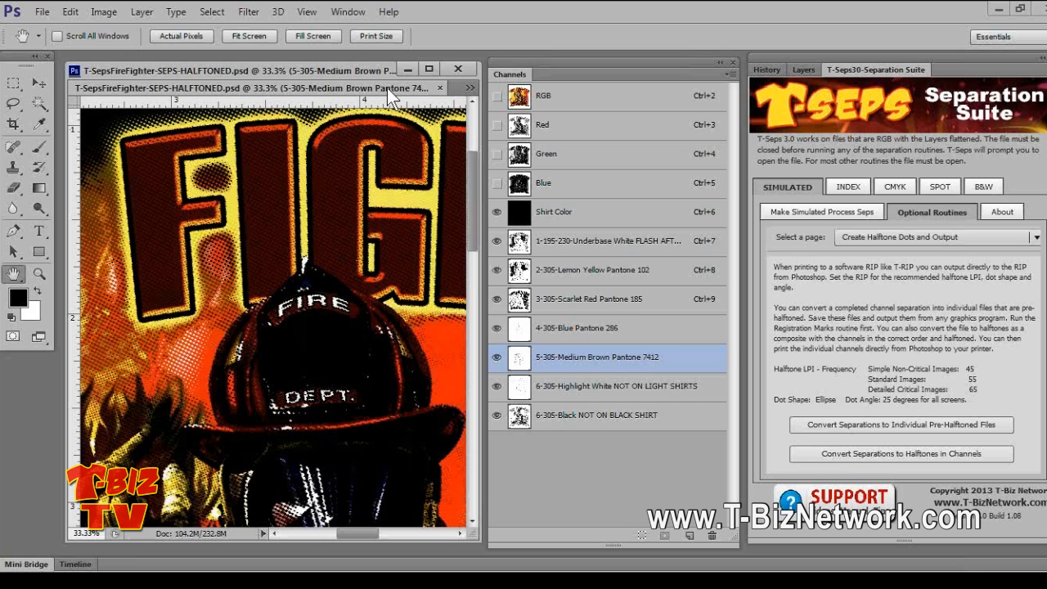
drag(369, 130, 369, 154)
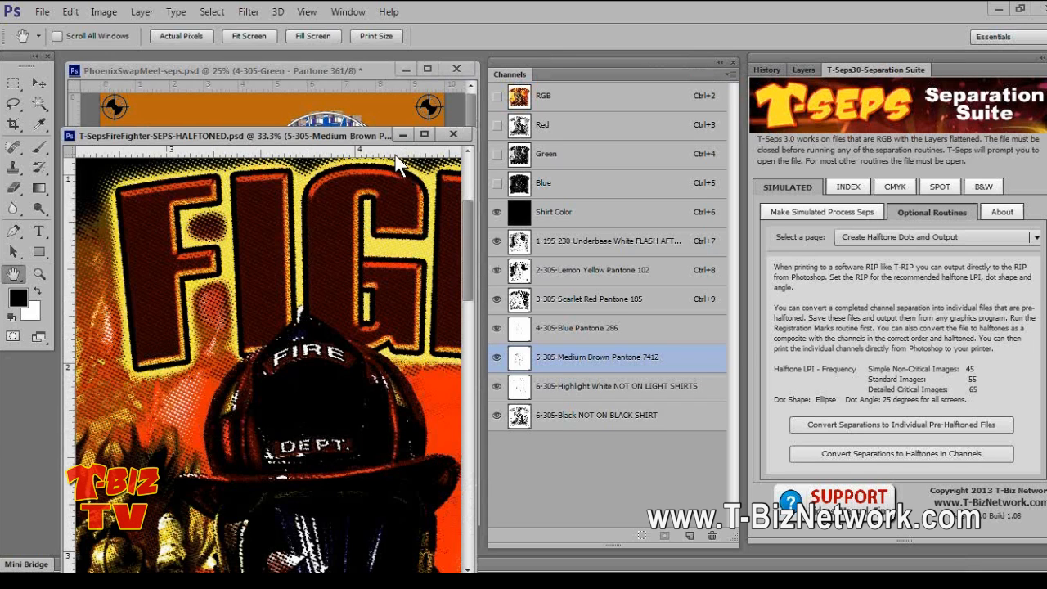
click(454, 133)
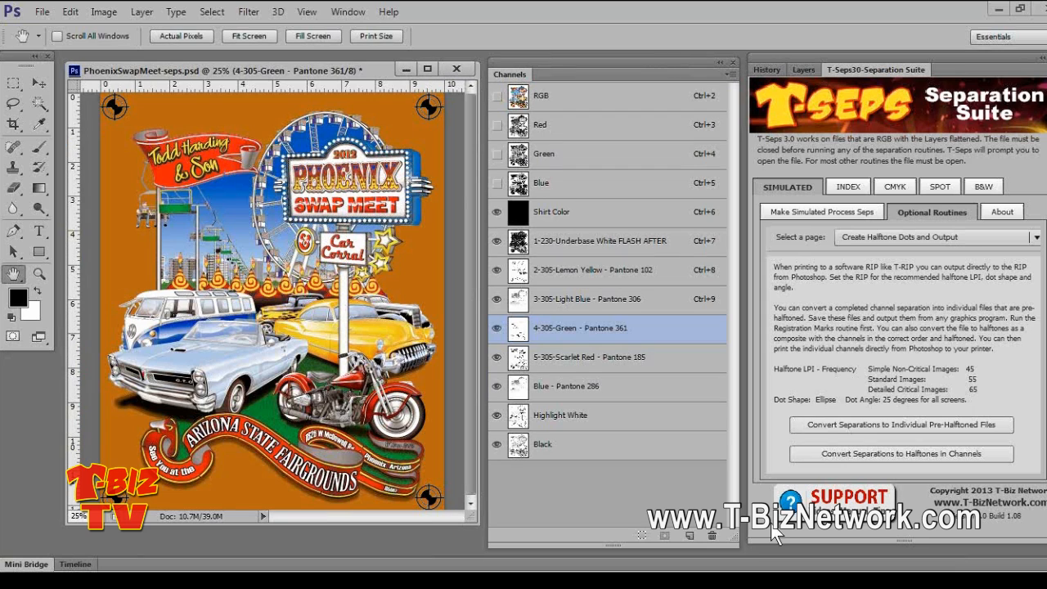
Shorten the Channels panel, show the Info panel, and narrow and place it directly beneath the channel list
drag(736, 544, 729, 418)
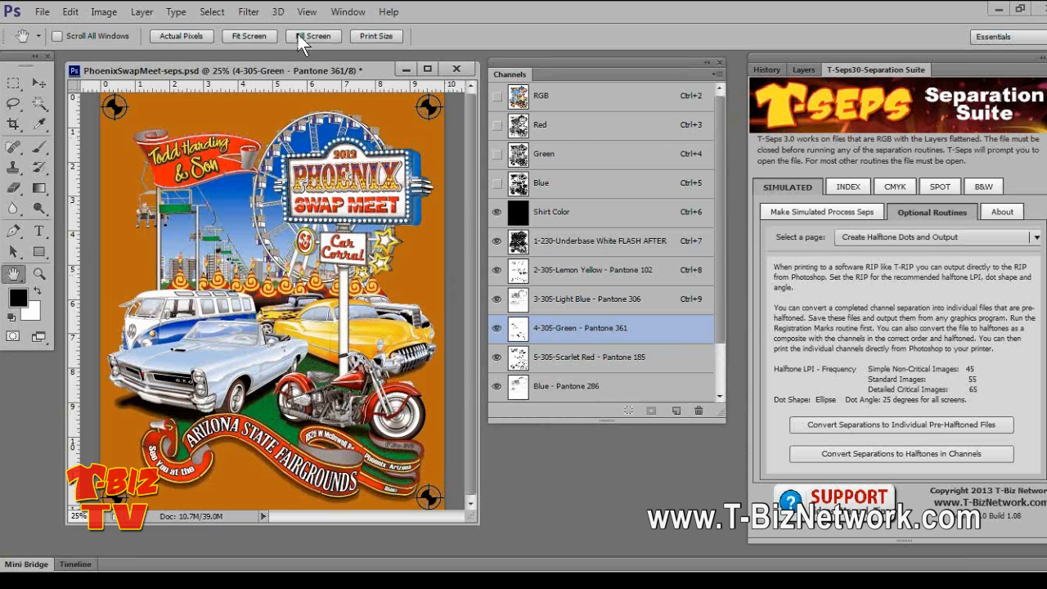
click(347, 11)
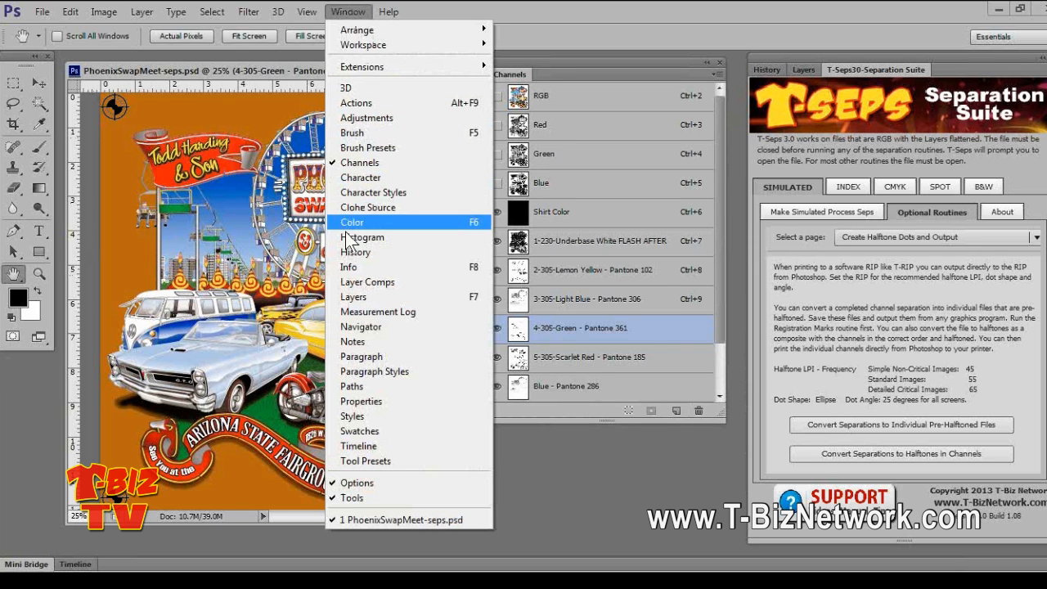
click(359, 266)
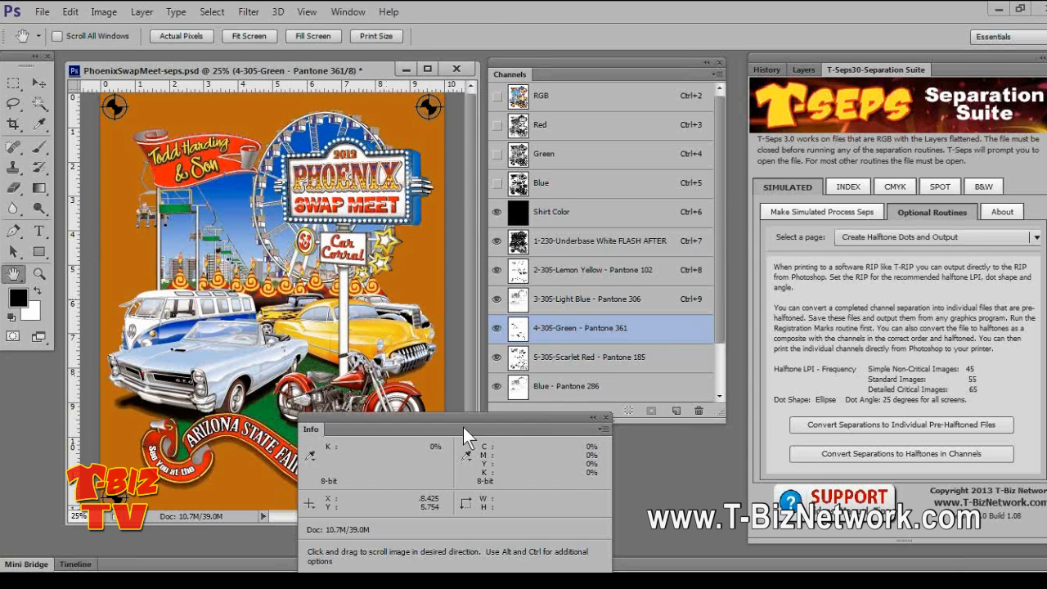
drag(613, 475, 528, 475)
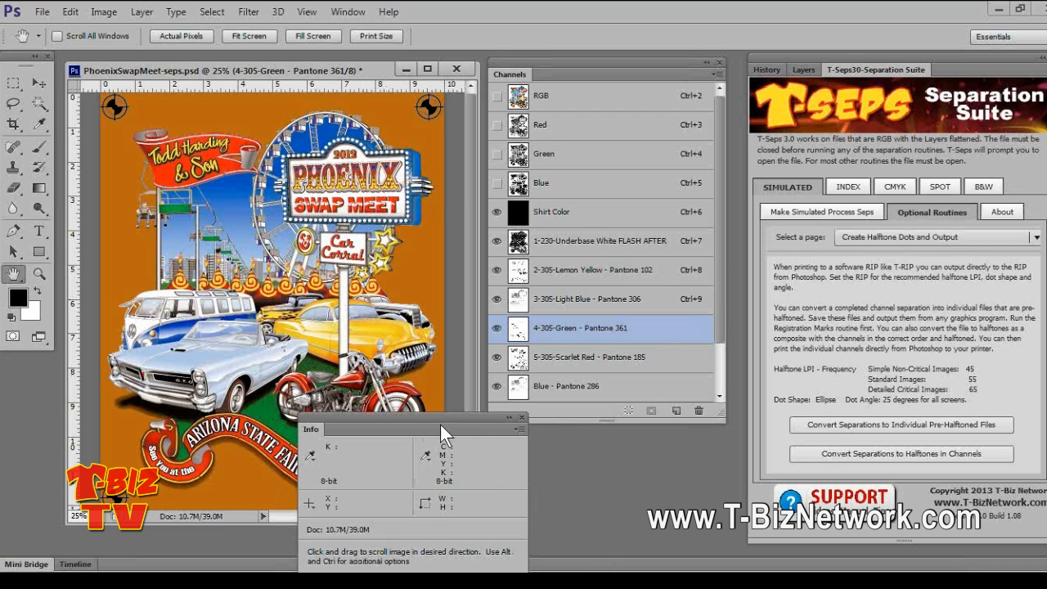
drag(508, 436, 624, 427)
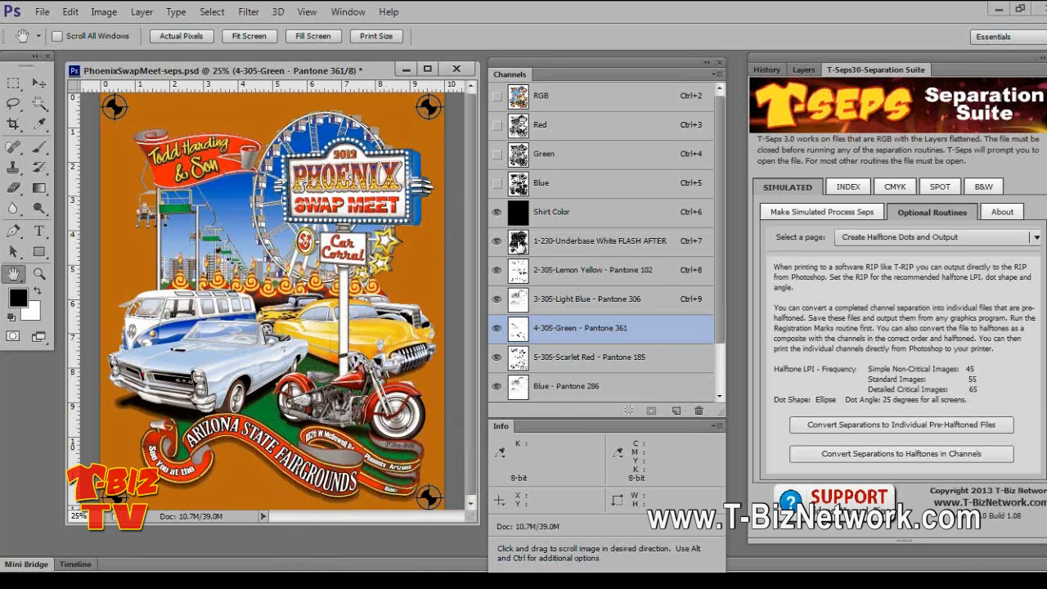
Check the underbase channel's ink densities with the Eyedropper, and compare the sky area with the Red channel and RGB composite
click(512, 239)
click(497, 212)
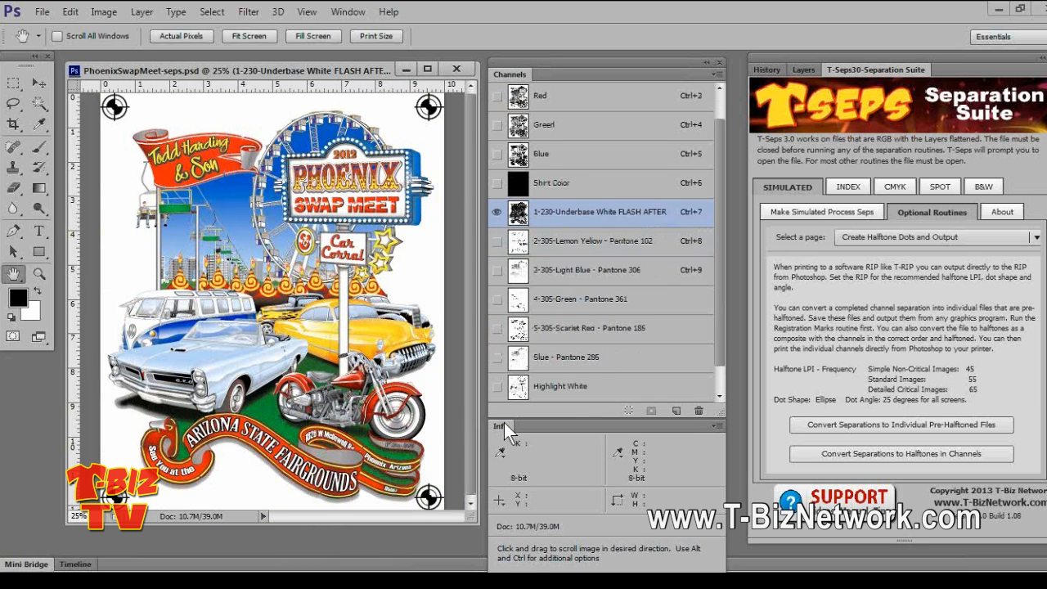
key(ctrl+7)
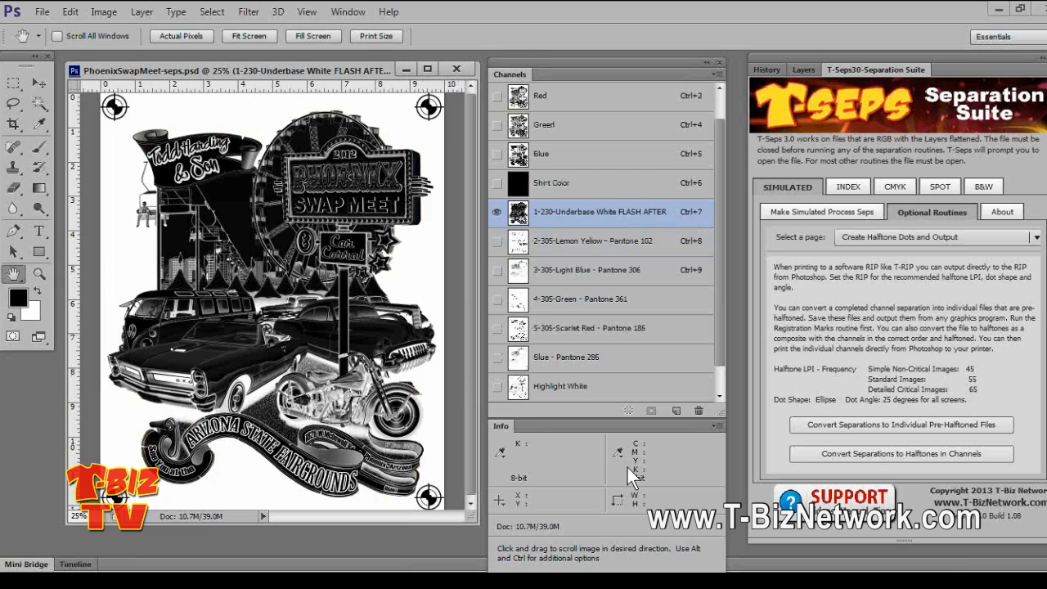
click(37, 124)
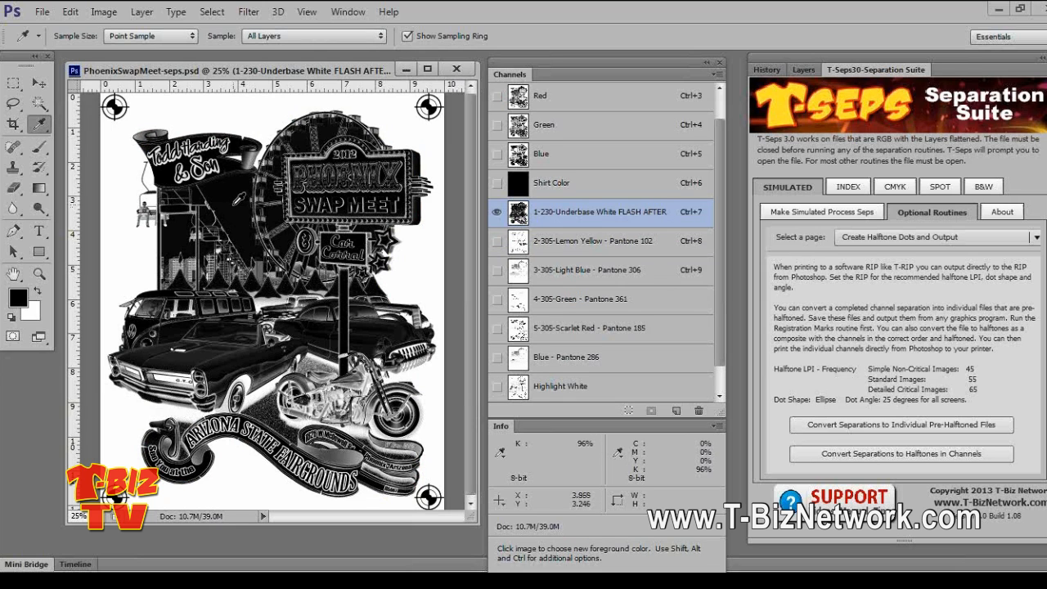
click(605, 102)
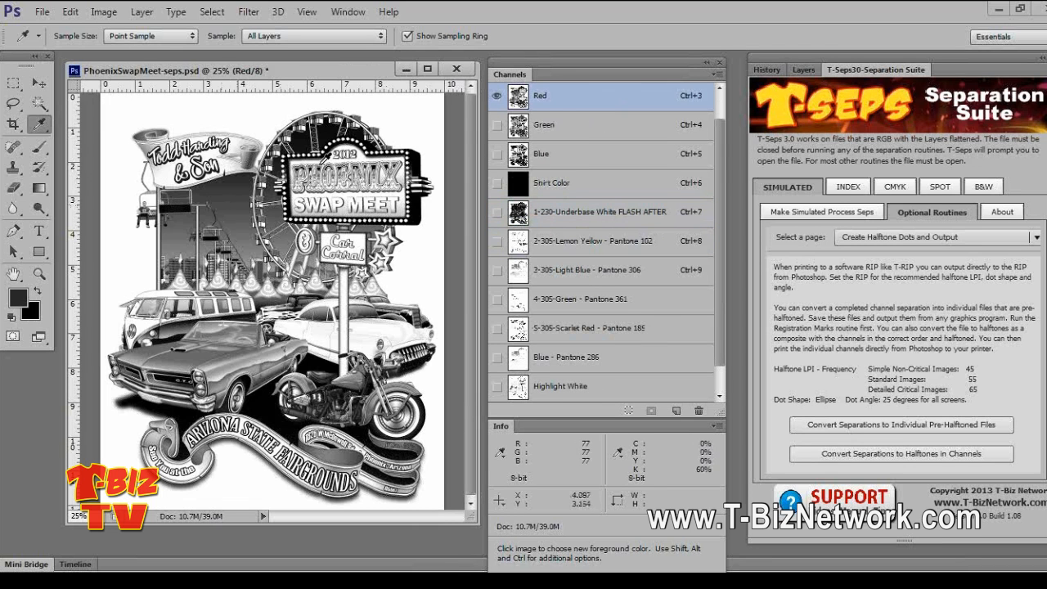
scroll(556, 99, up, 1)
click(556, 97)
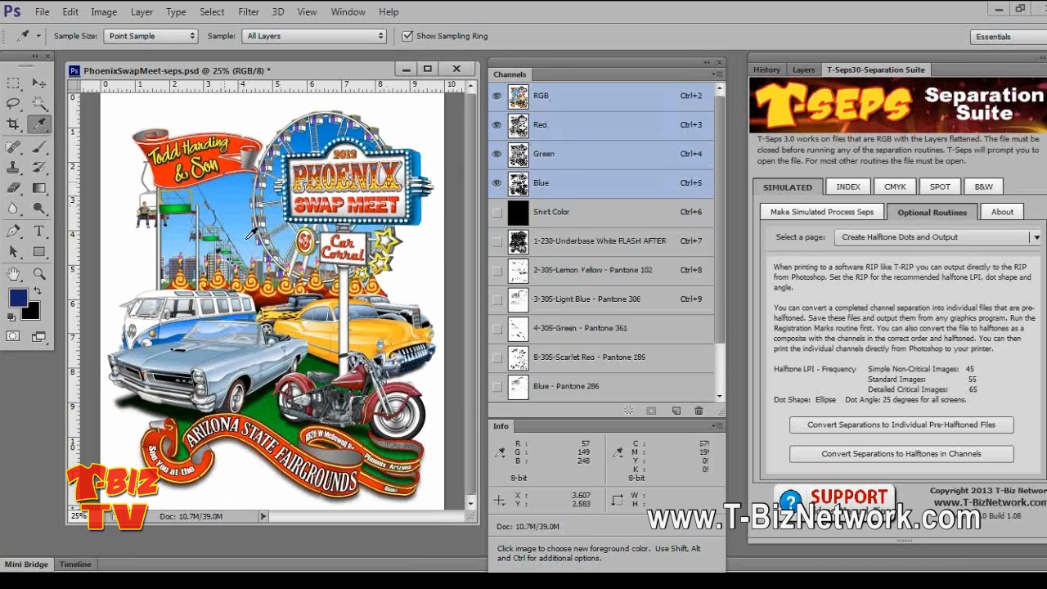
Start a Curves adjustment on the 1-230-Underbase White channel, and move its shadow point to input 25, output 0
click(517, 246)
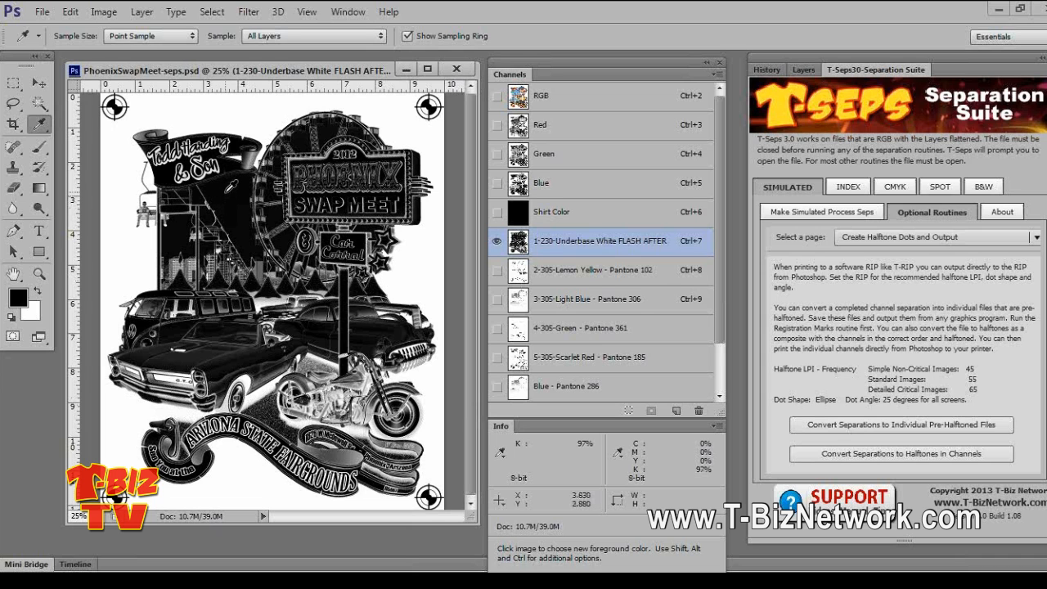
click(105, 13)
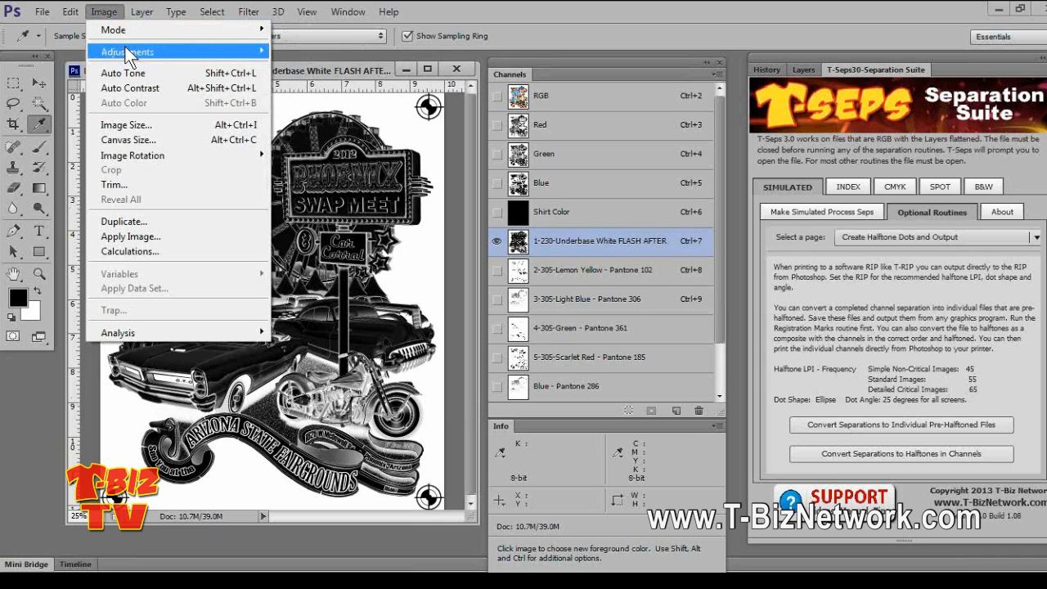
mouse_move(125, 51)
click(339, 80)
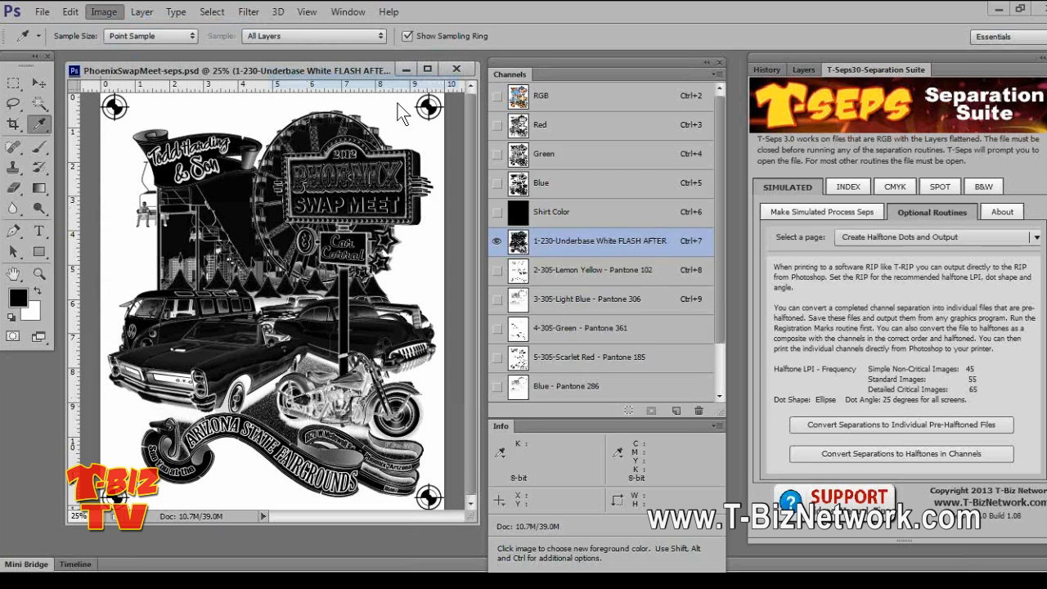
drag(596, 130, 518, 64)
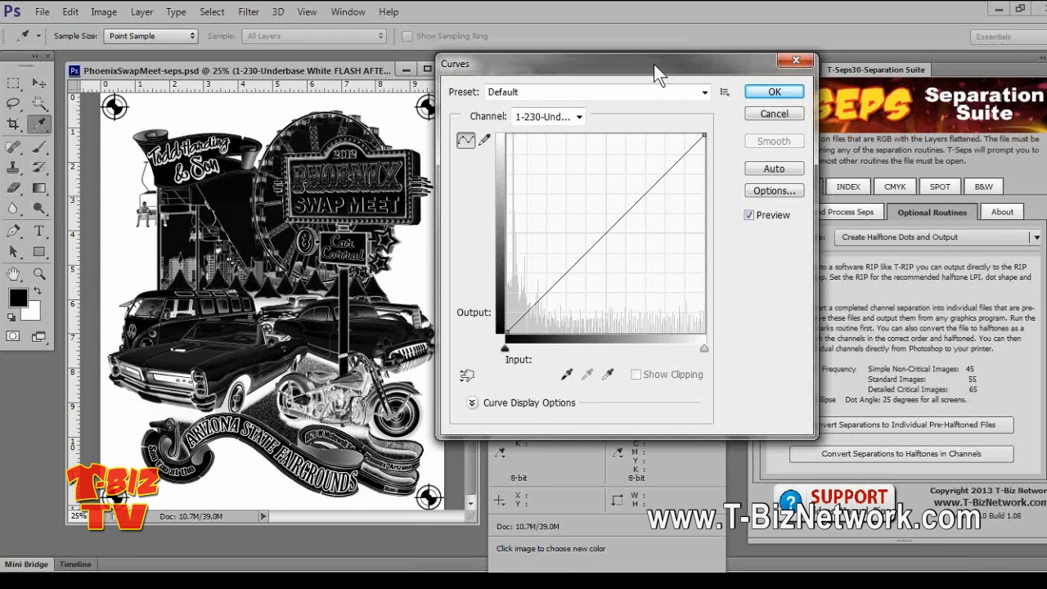
drag(645, 64, 633, 38)
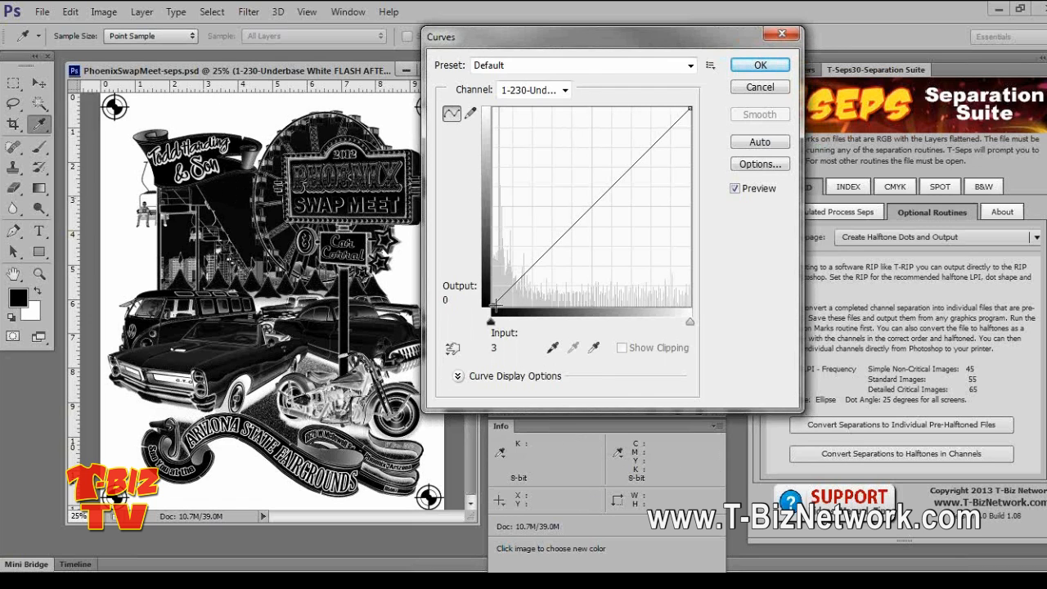
drag(494, 304, 498, 305)
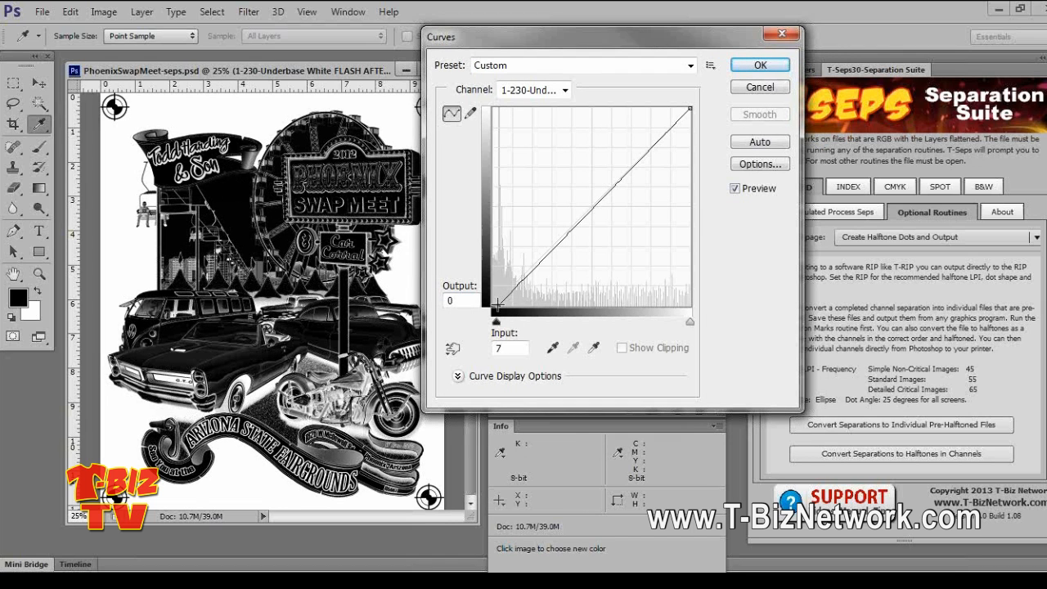
drag(497, 304, 503, 304)
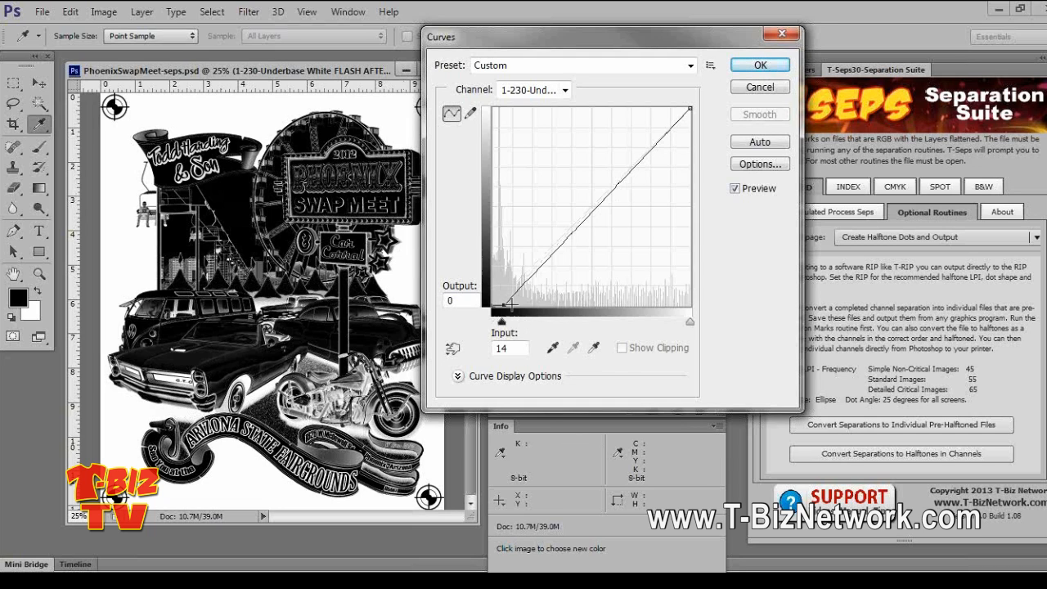
drag(510, 304, 519, 304)
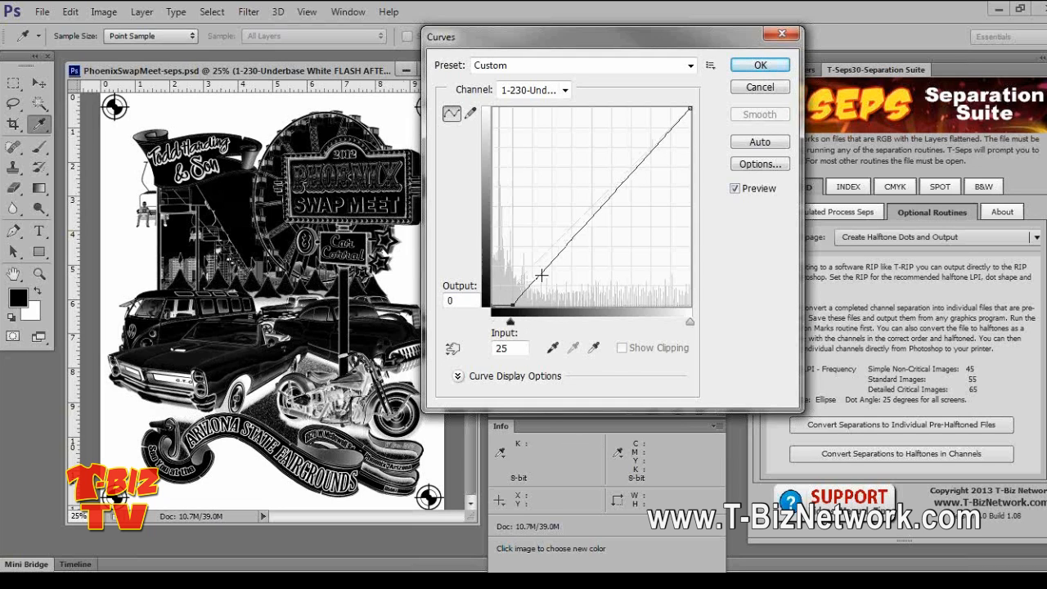
Add a midtone point at input 125, output 133 to the underbase curve, compare the preview, and apply the adjustment
click(589, 203)
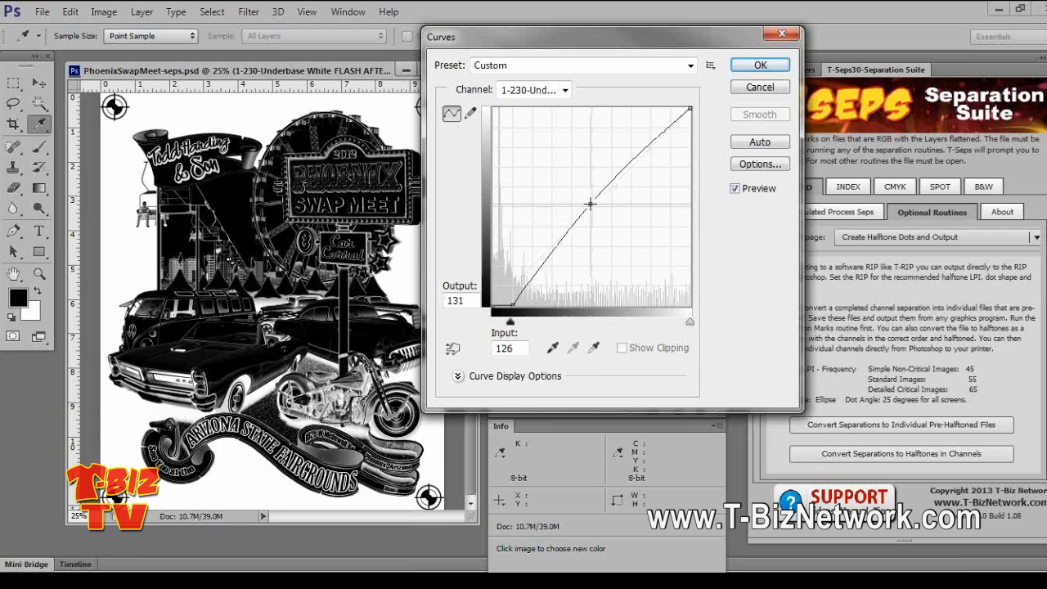
click(734, 188)
click(734, 188)
click(734, 188)
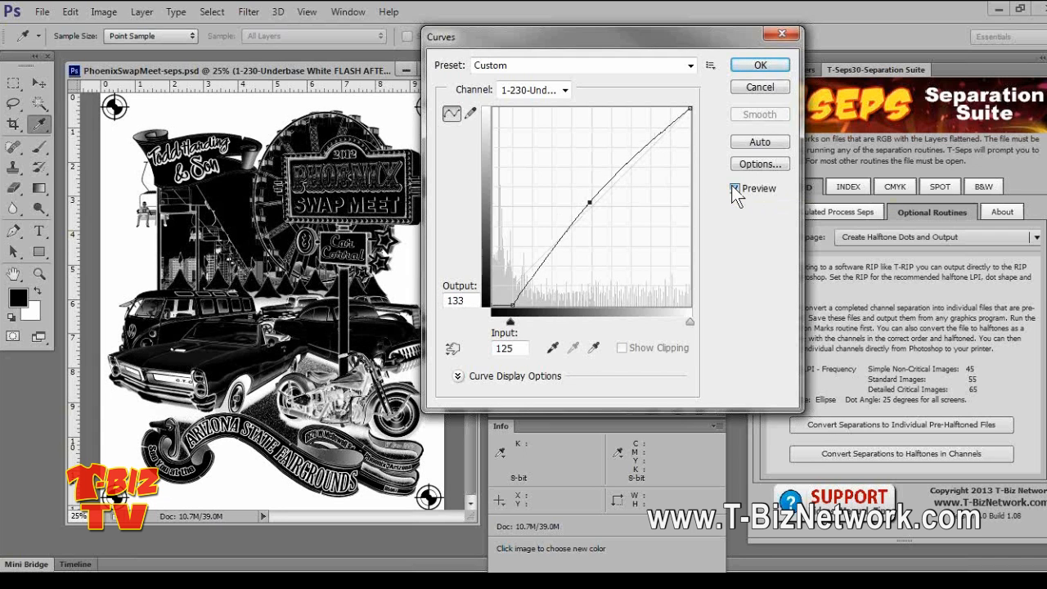
click(734, 189)
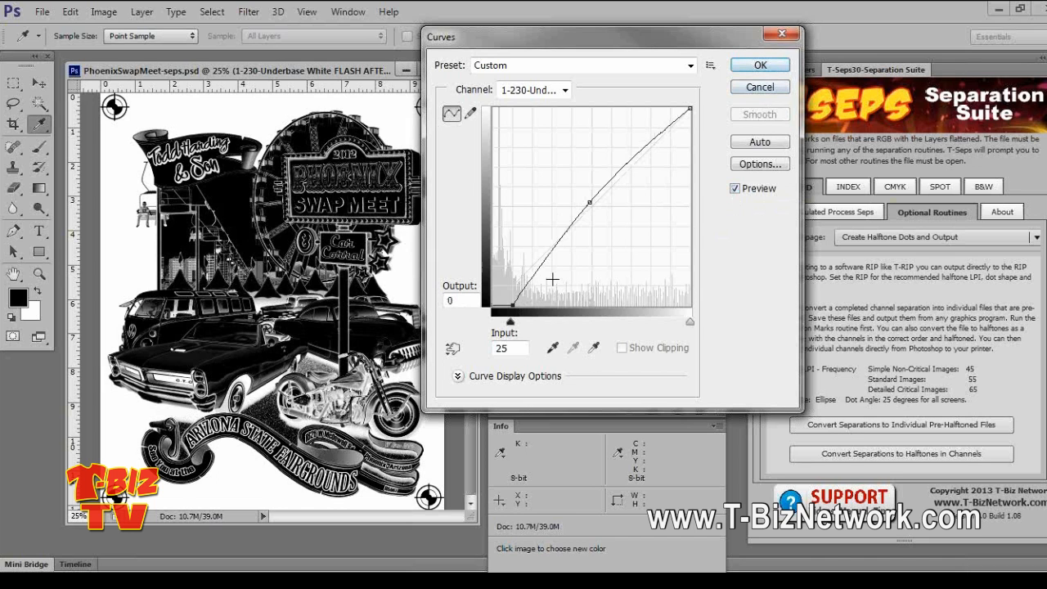
click(760, 65)
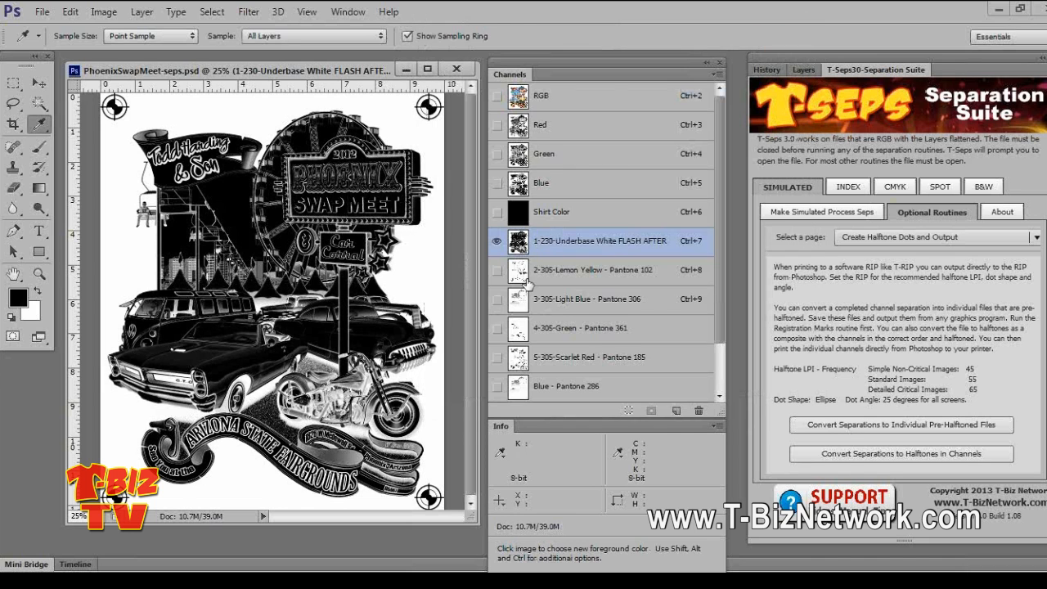
Check the Lemon Yellow channel's ink density in the banner lettering against the RGB composite
click(521, 272)
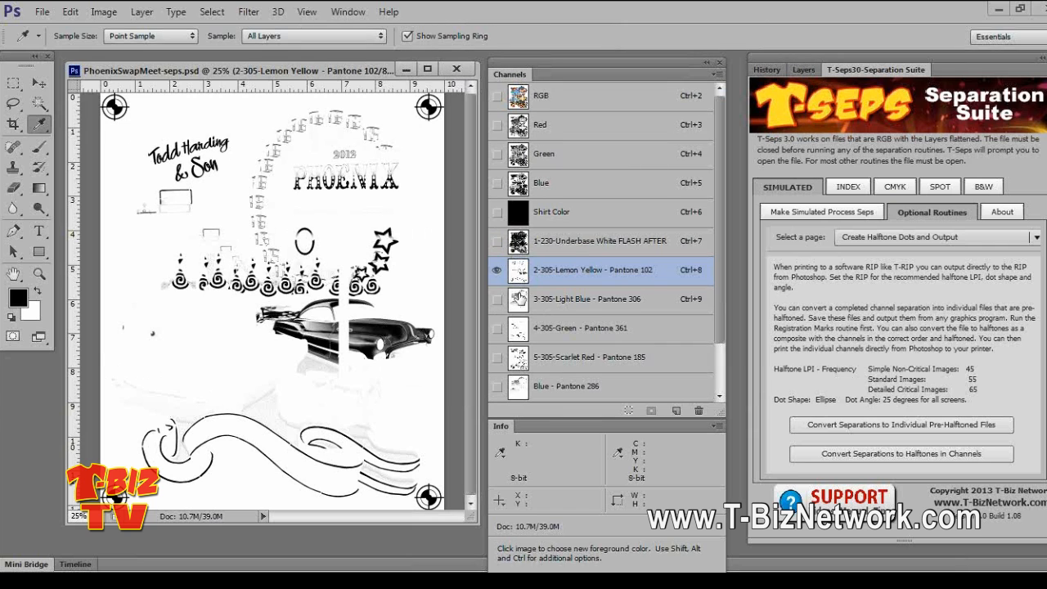
click(624, 98)
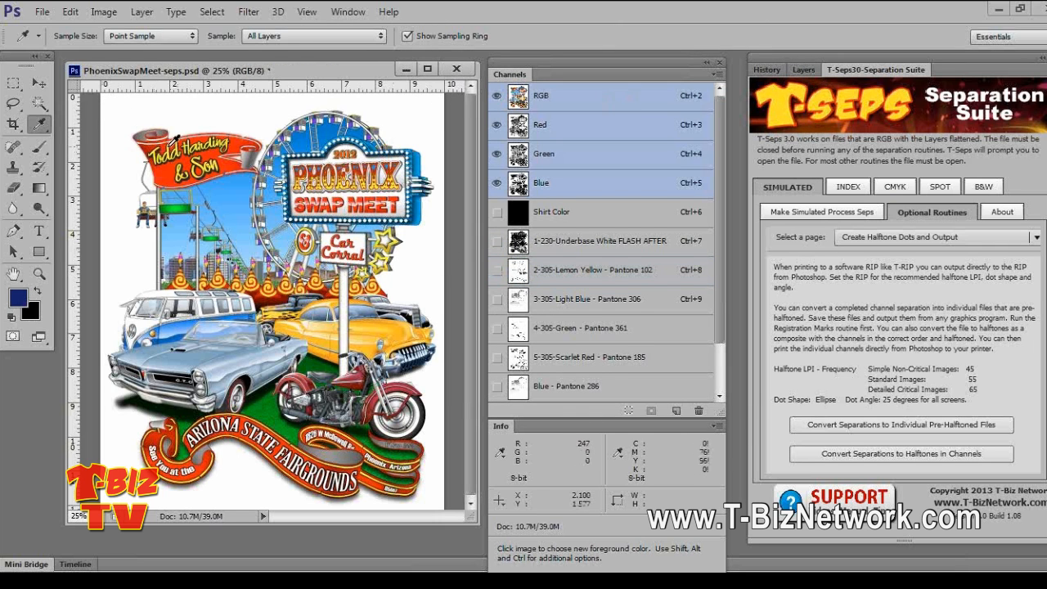
click(515, 270)
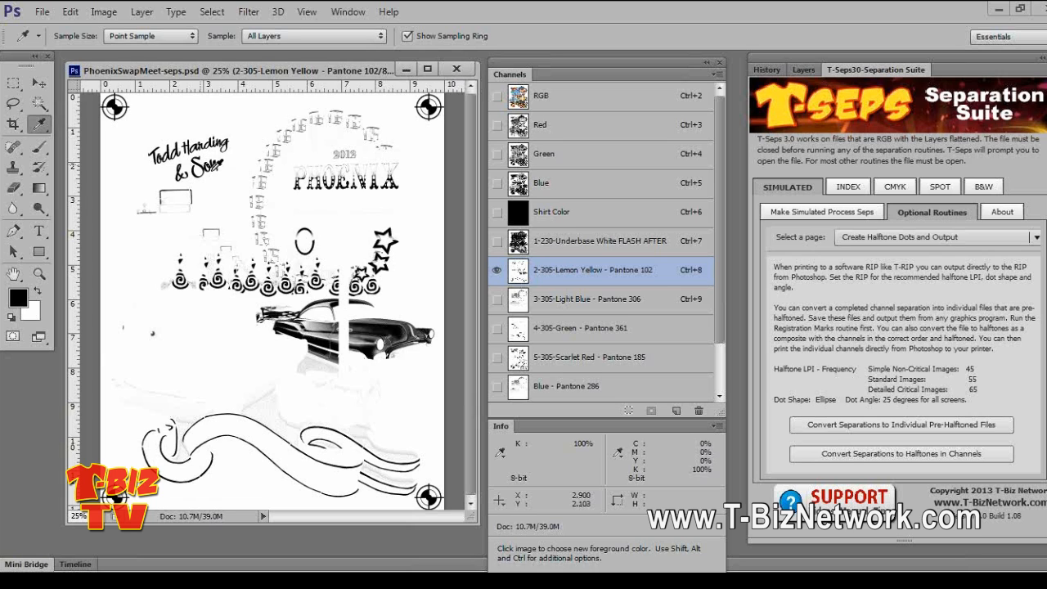
Isolate the Light Blue channel and examine the faint tones in the banner area up close
click(515, 301)
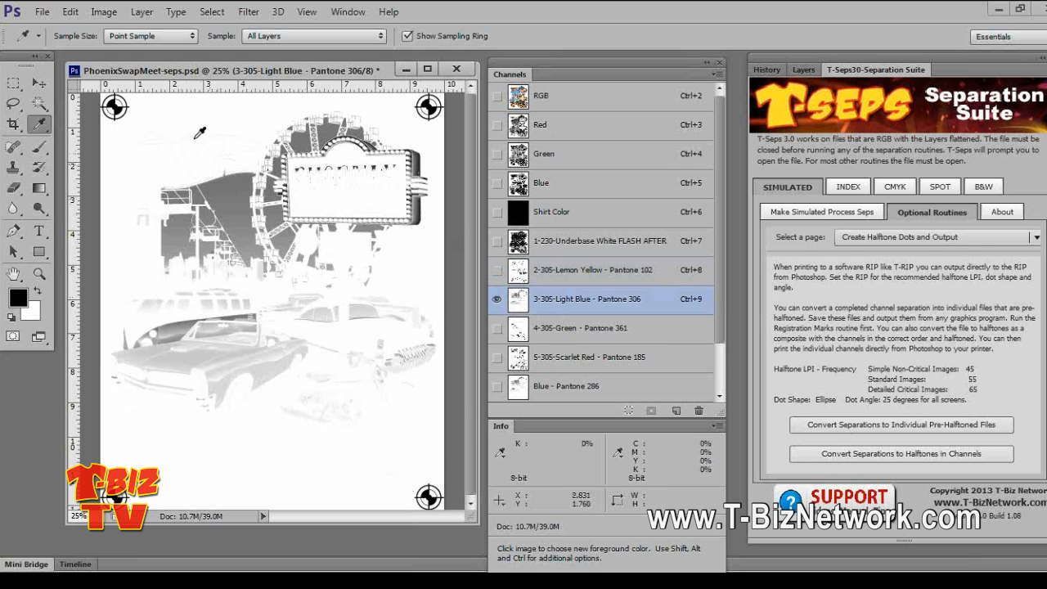
click(36, 275)
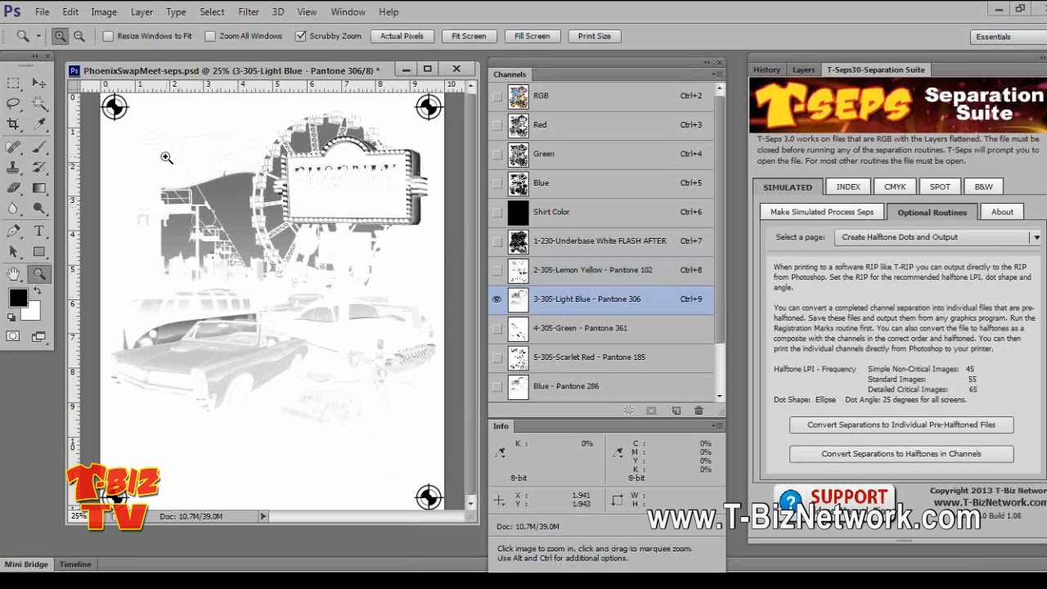
click(163, 154)
click(170, 149)
click(175, 147)
scroll(230, 158, up, 1)
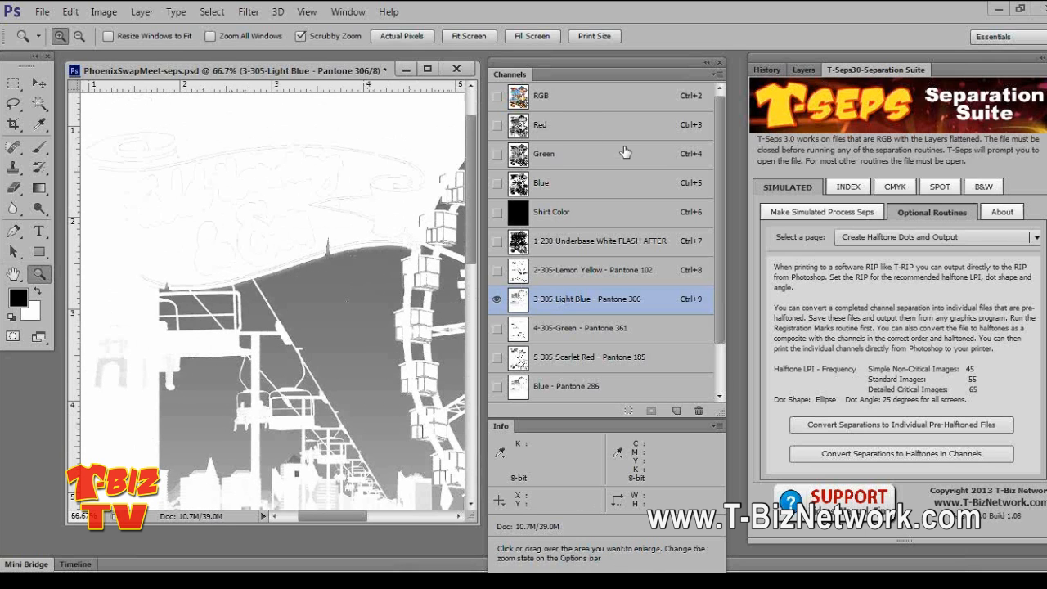
Examine the dark outline around the banner's yellow lettering in the RGB composite at up to 600% magnification
click(606, 96)
click(240, 173)
click(241, 175)
click(240, 174)
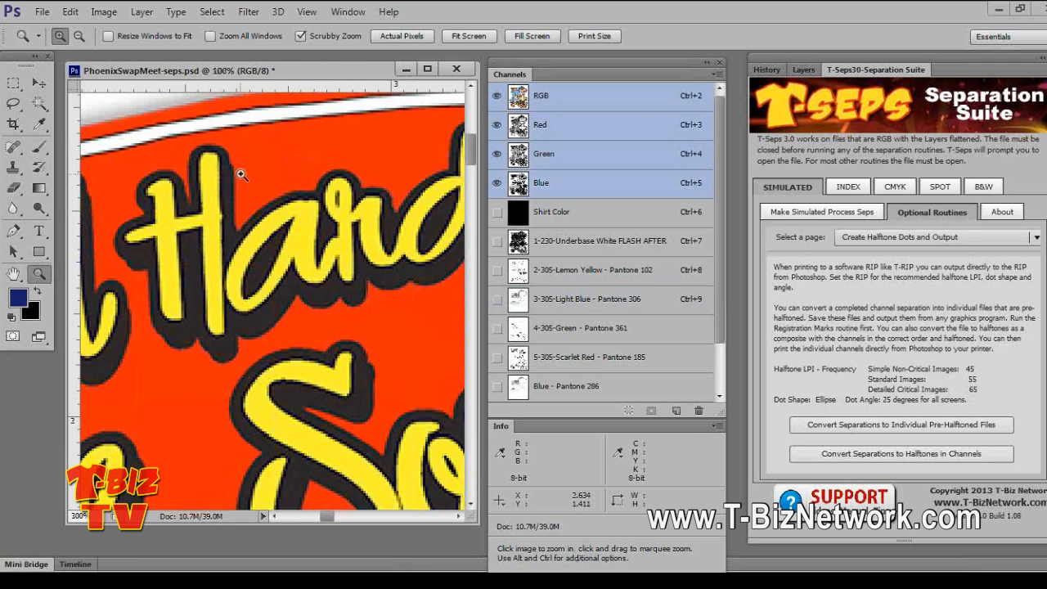
click(241, 174)
click(240, 174)
click(241, 174)
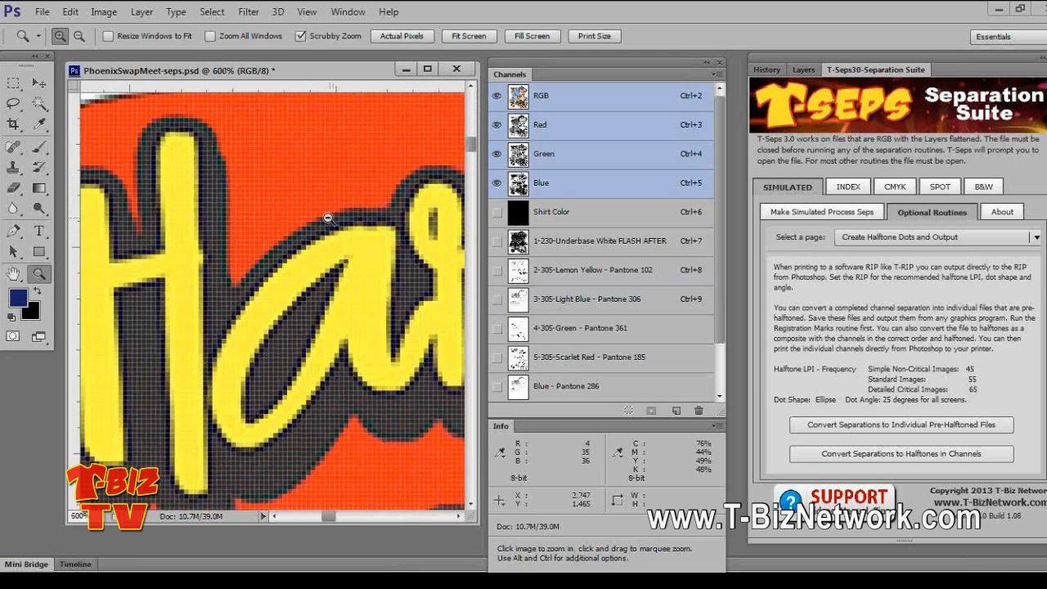
alt+click(327, 218)
alt+click(326, 218)
click(327, 218)
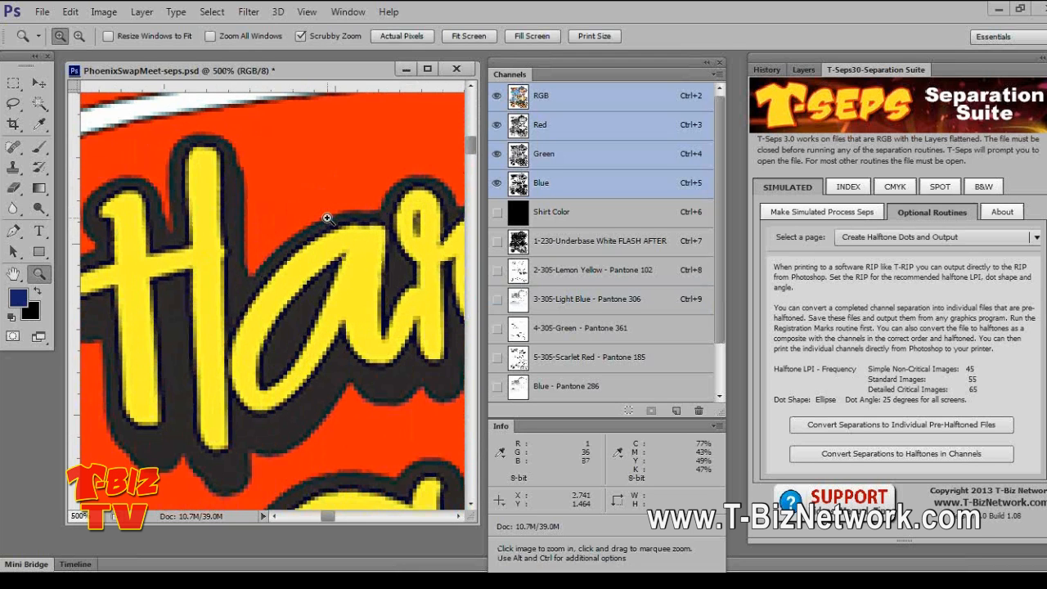
click(251, 196)
Inspect the same lettering outline in the Light Blue channel at 600%, and review the whole banner at 66.7%
click(524, 273)
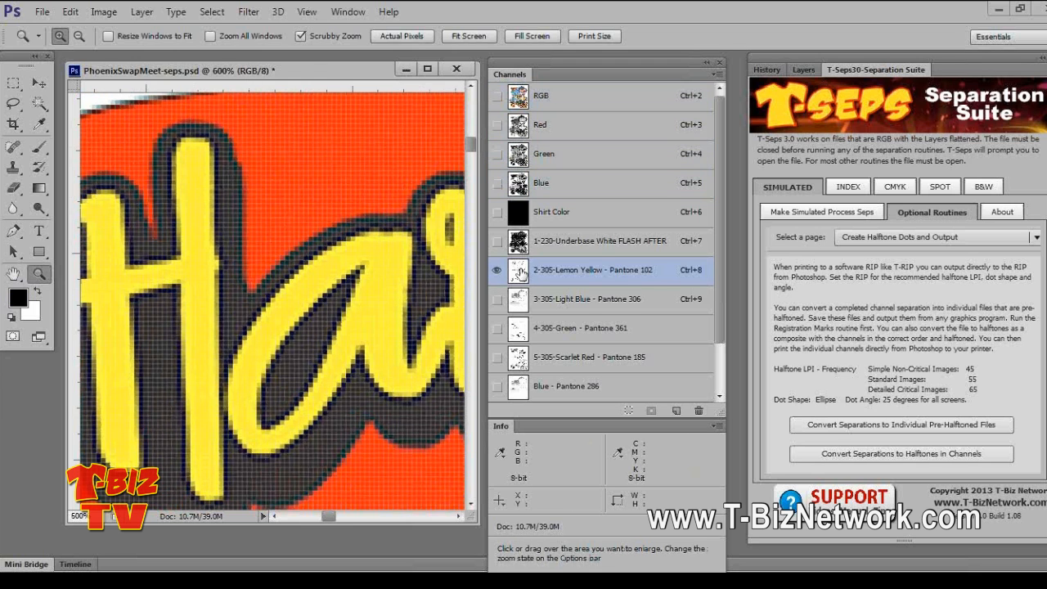
click(515, 301)
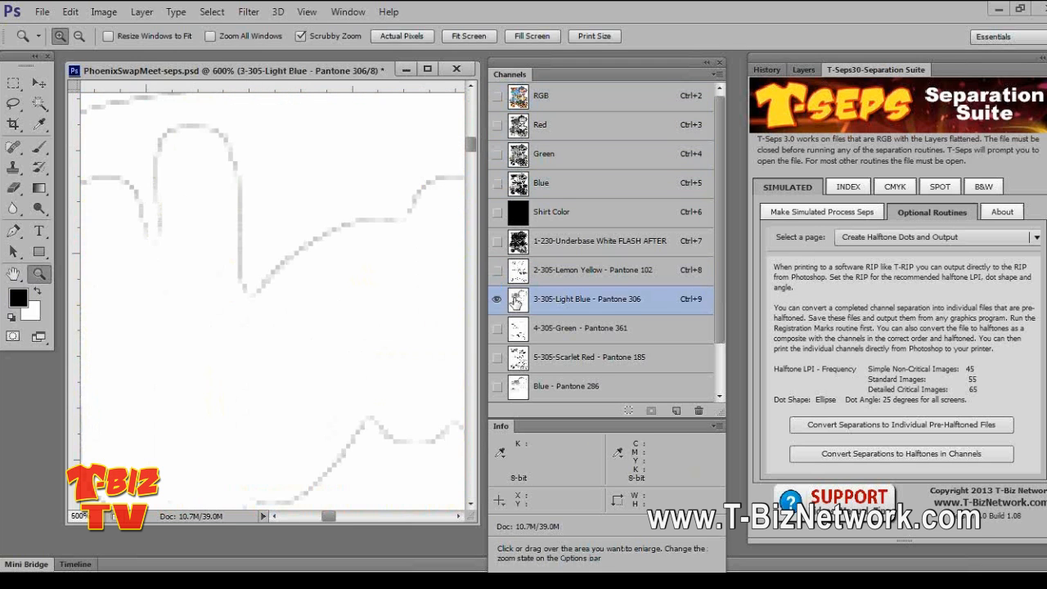
right_click(264, 204)
click(313, 218)
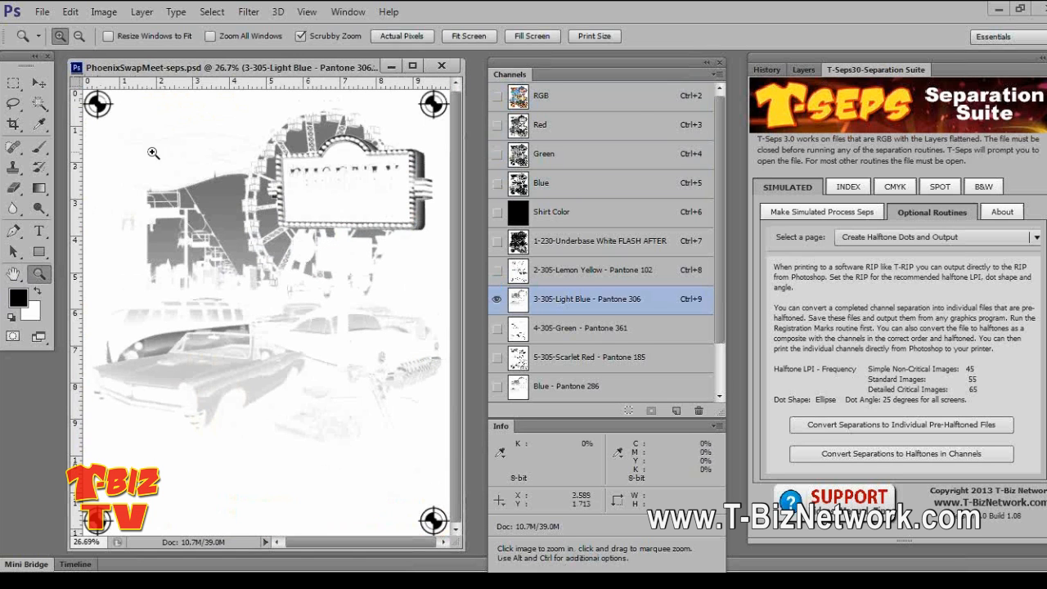
click(146, 152)
click(146, 152)
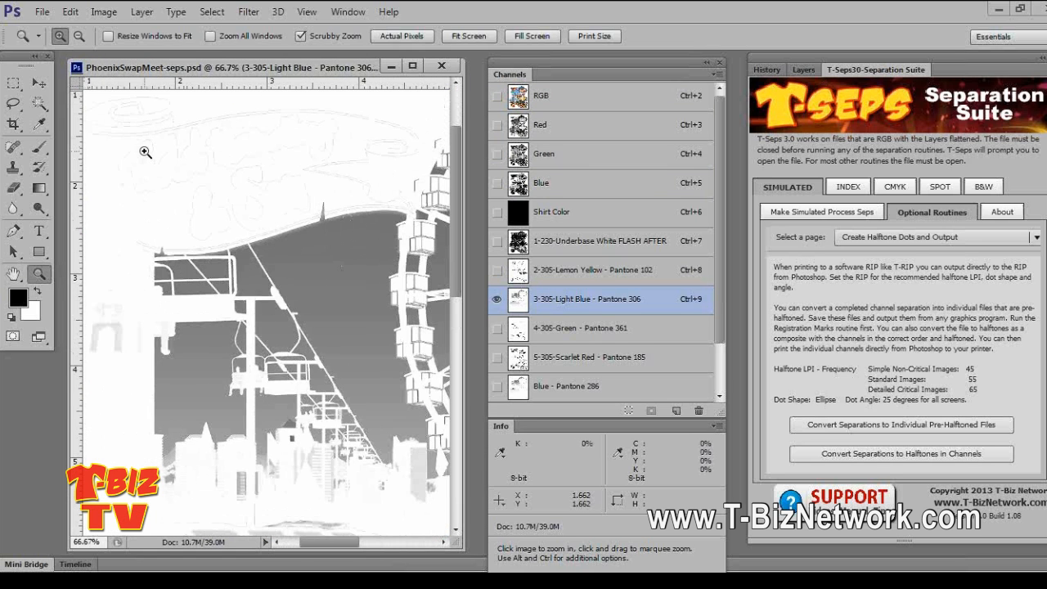
Lasso the central part of the banner's lettering outline in the Light Blue channel, fill it with white at 100% opacity, and deselect
click(145, 151)
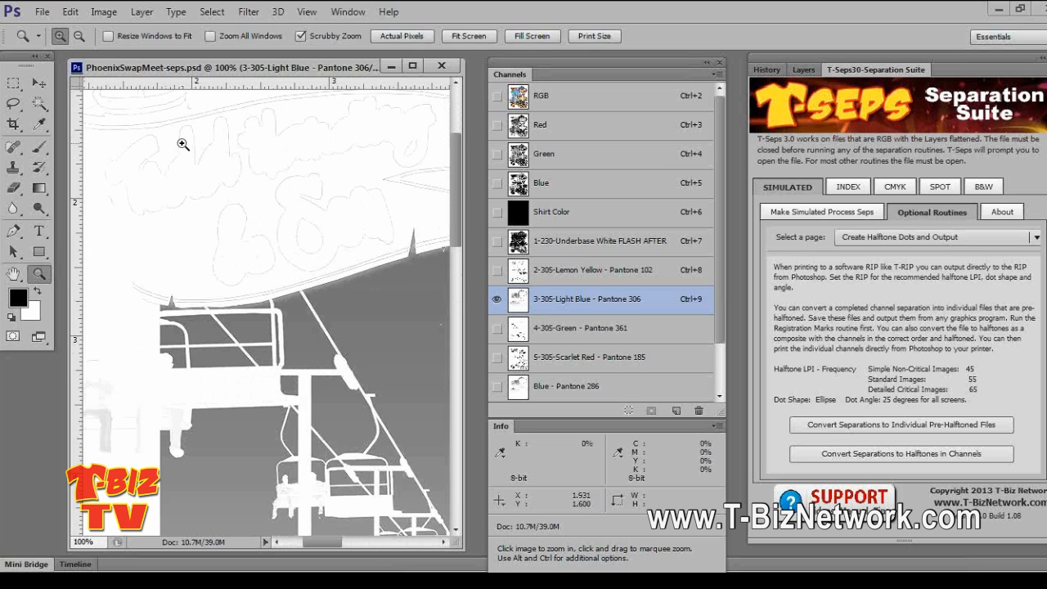
click(183, 144)
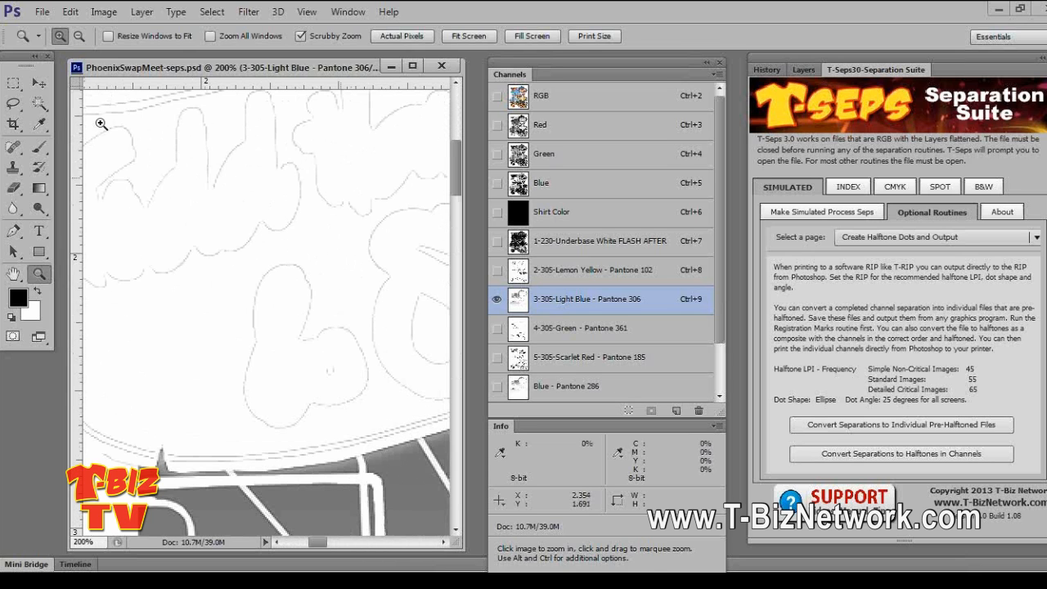
click(13, 103)
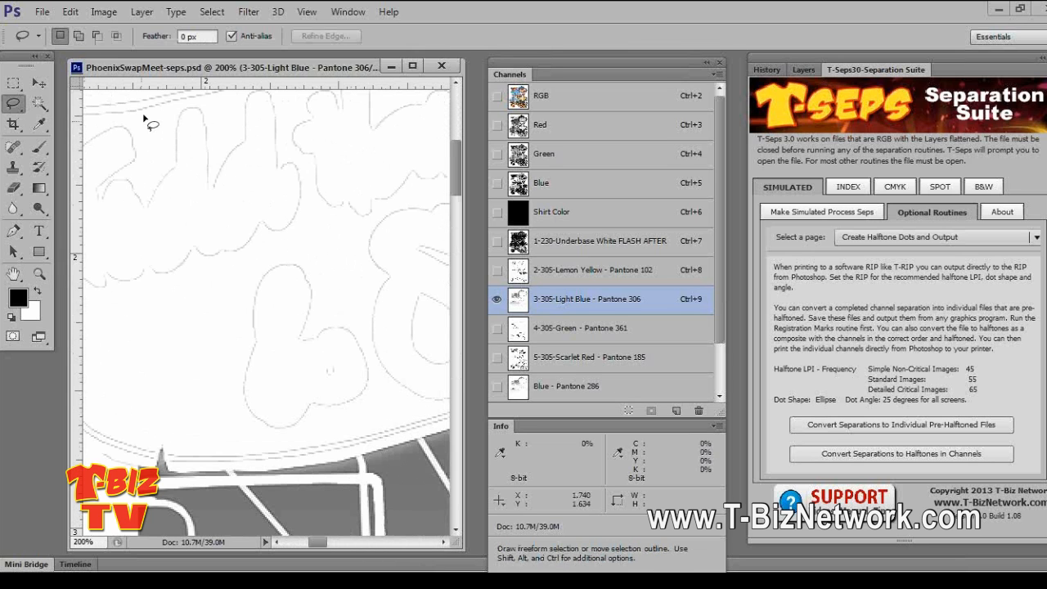
mouse_move(145, 117)
mouse_down()
mouse_move(352, 404)
mouse_move(414, 298)
mouse_move(387, 145)
mouse_move(178, 121)
mouse_up()
key(i)
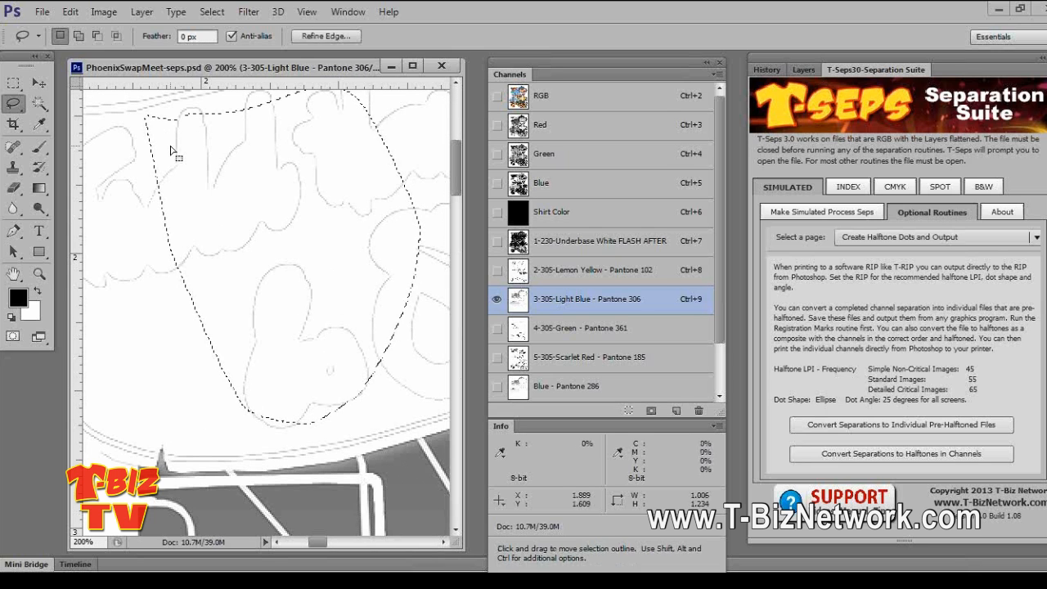
key(shift+F5)
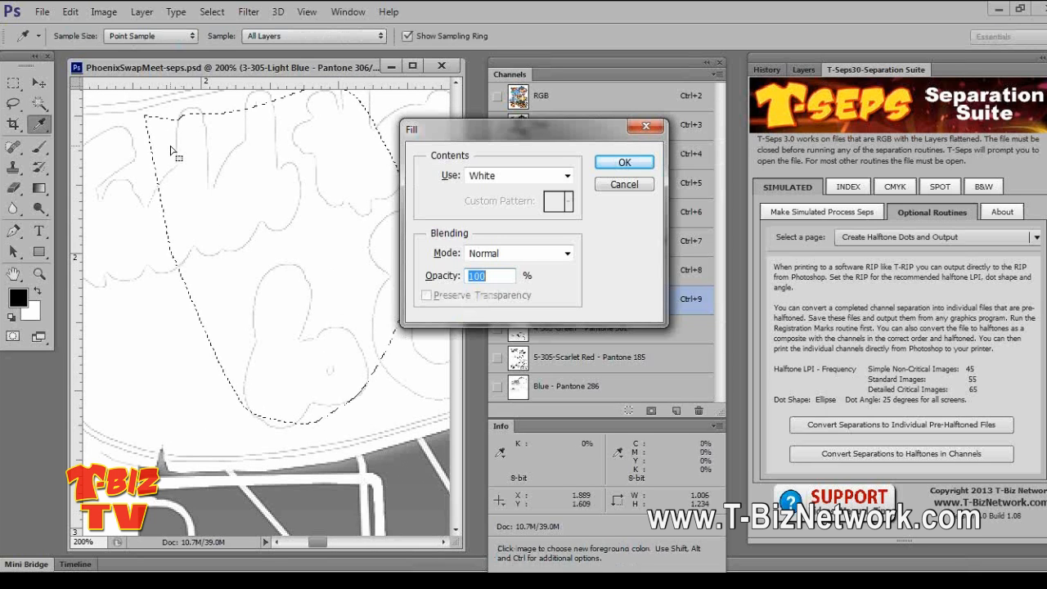
click(622, 163)
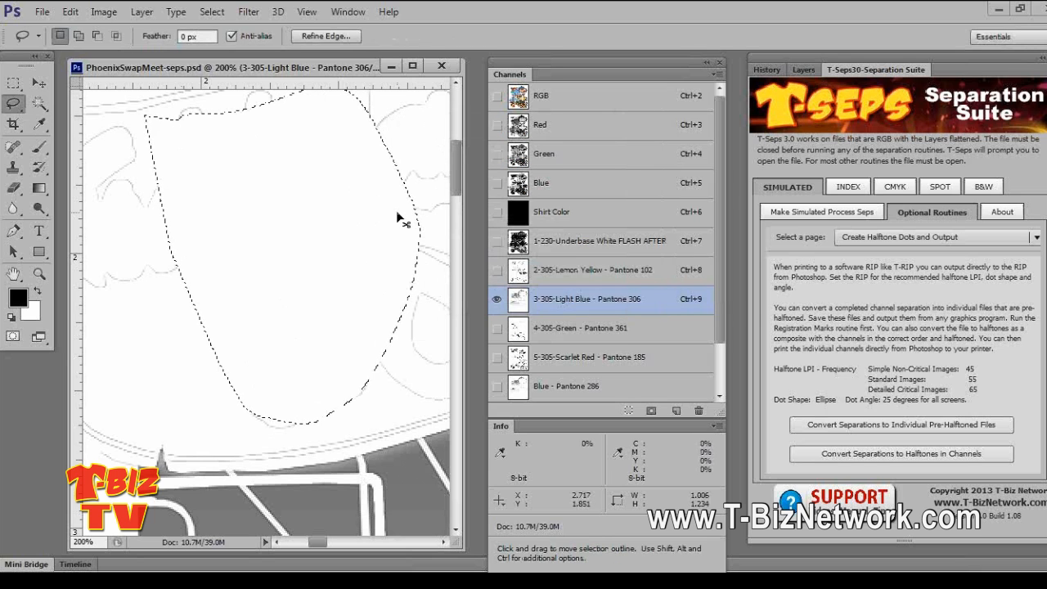
key(ctrl+d)
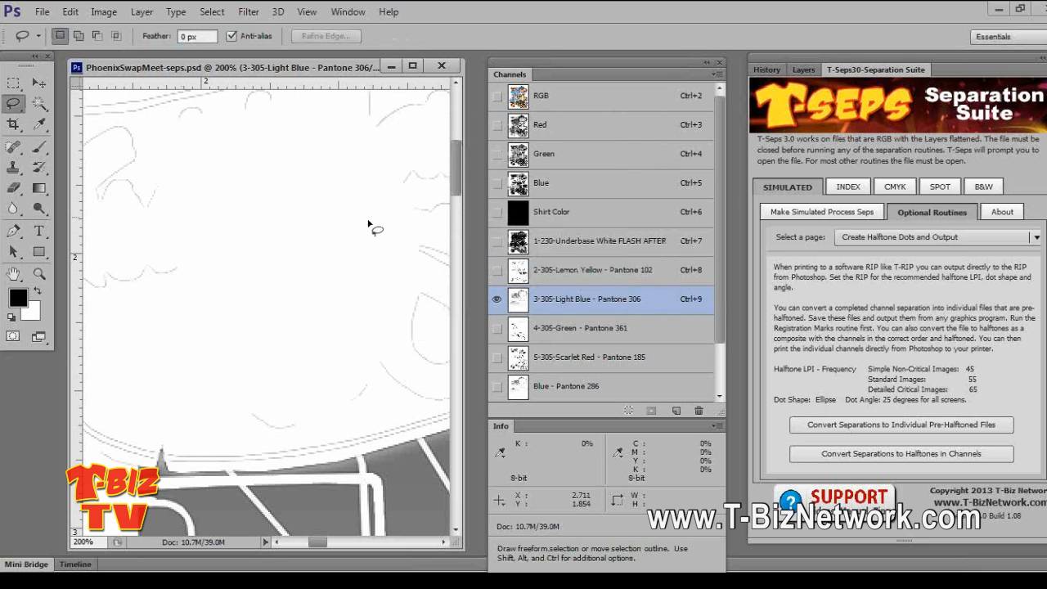
Review the full artwork in the Light Blue, Green, Scarlet Red and Blue channels one at a time
click(41, 273)
right_click(205, 254)
click(207, 258)
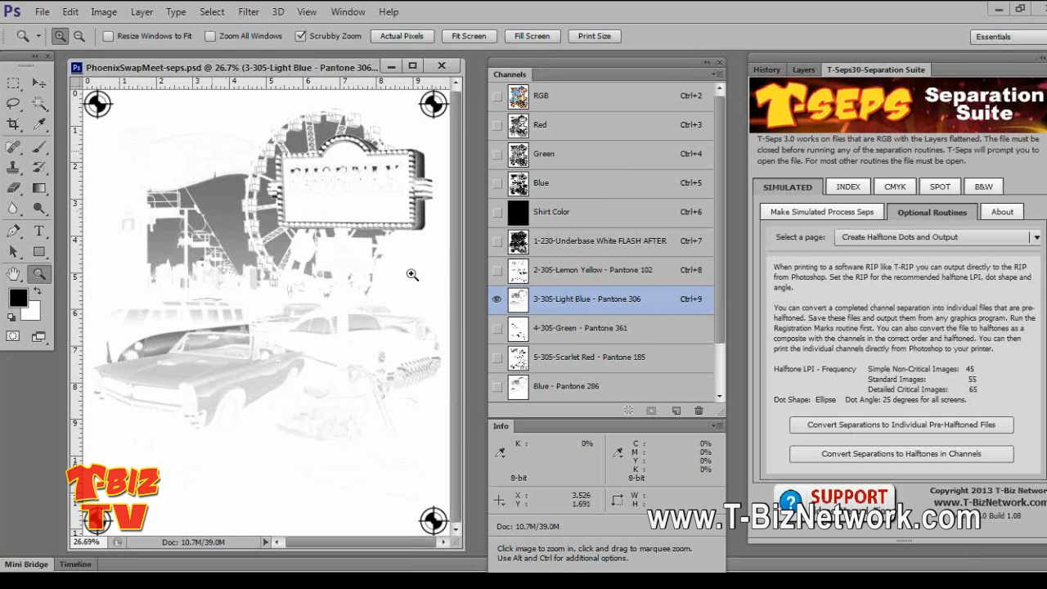
click(524, 329)
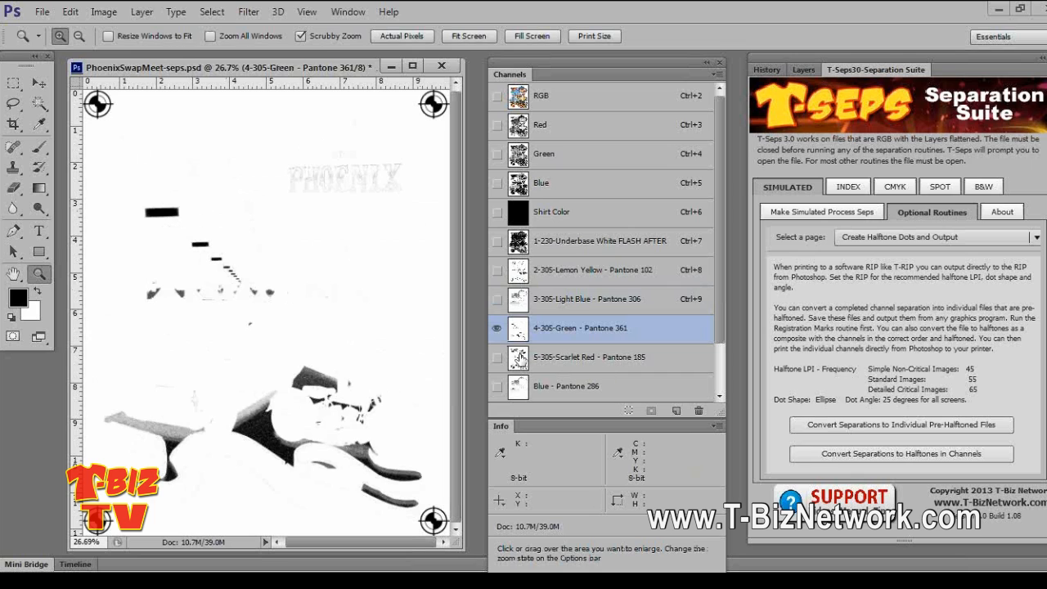
click(520, 357)
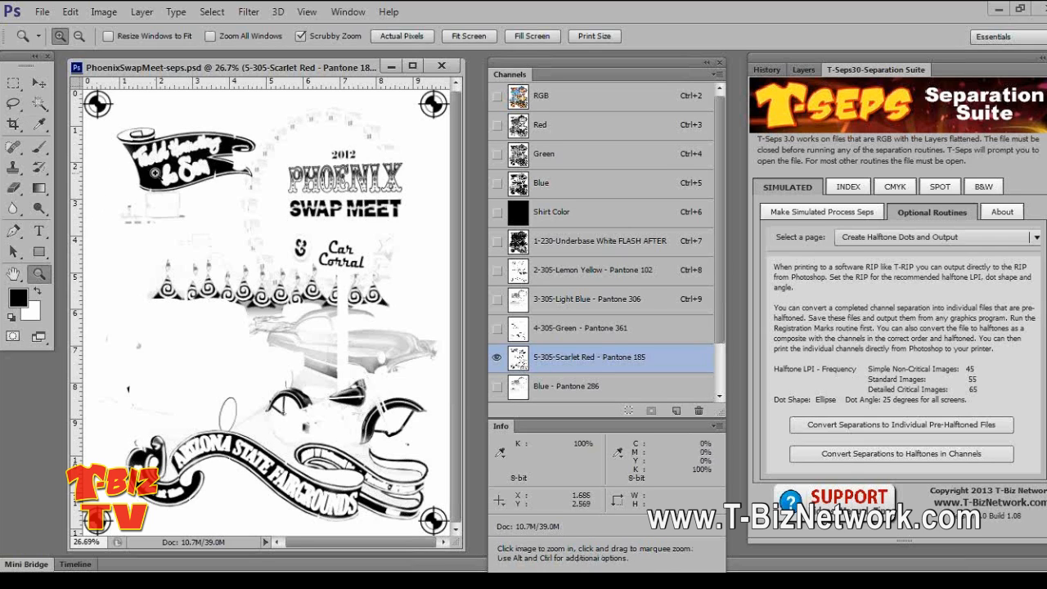
click(519, 386)
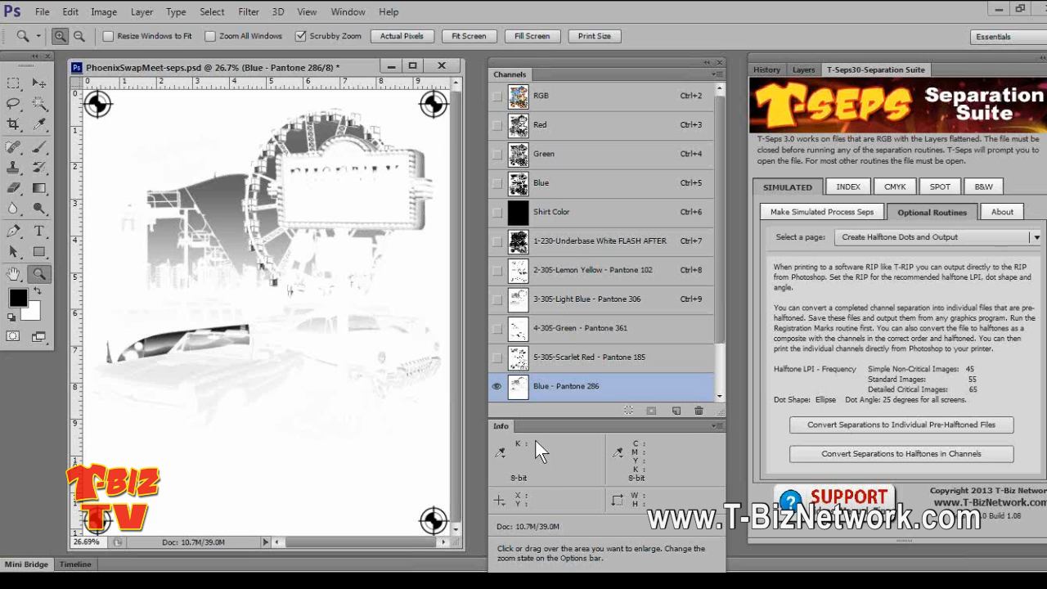
Go through the ink channels again from Underbase White to Blue, and compare the underbase with the RGB composite
click(521, 245)
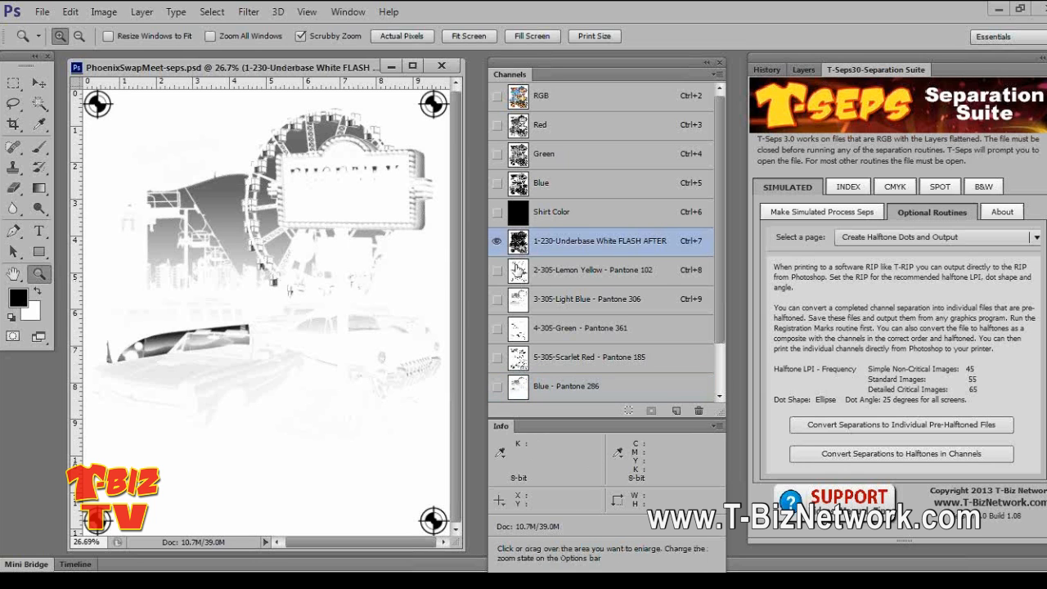
click(517, 273)
click(514, 298)
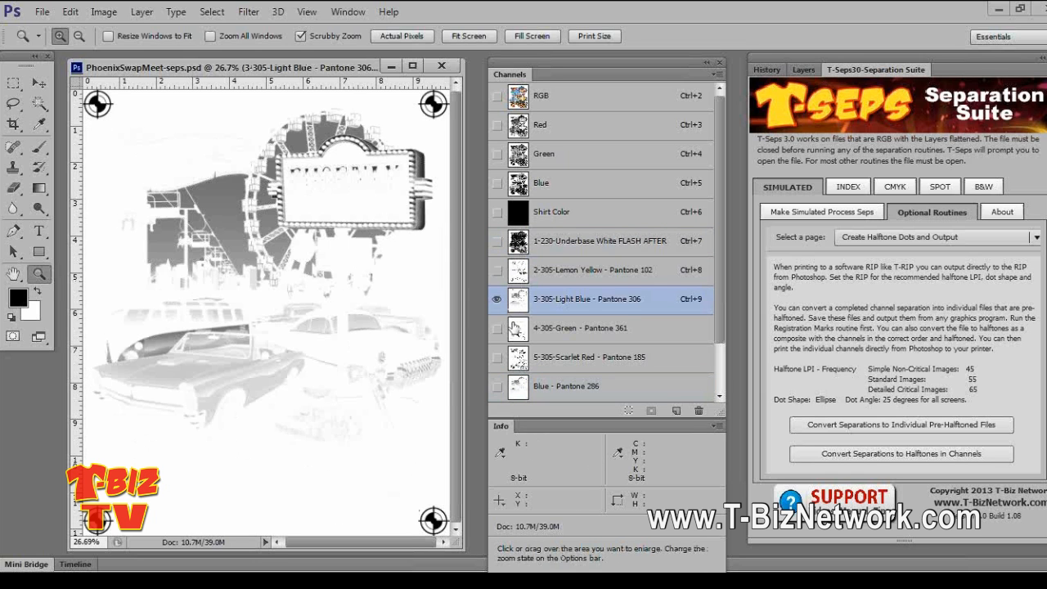
click(514, 328)
click(517, 357)
click(521, 388)
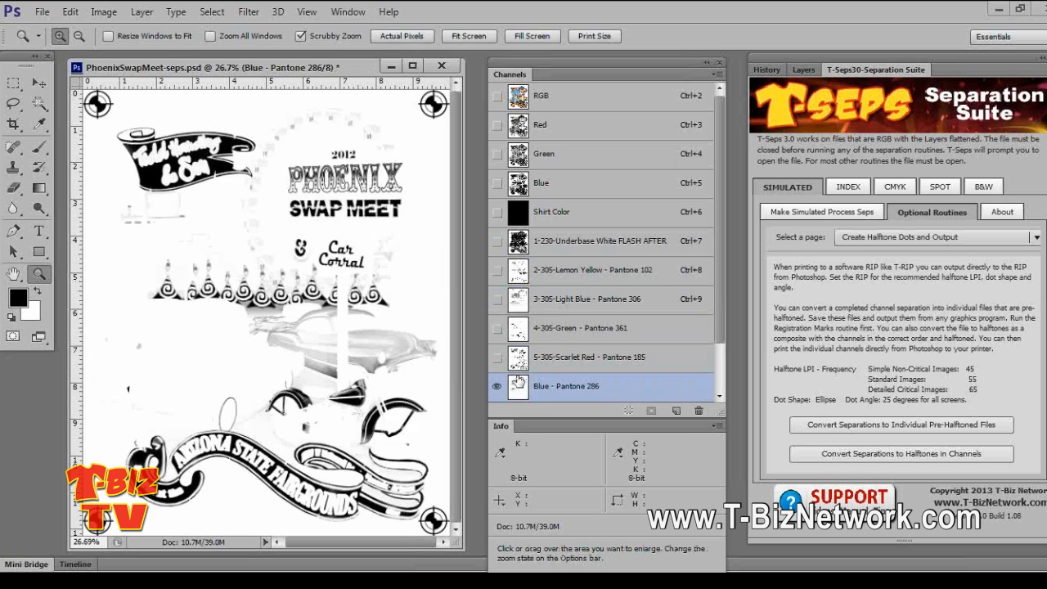
click(520, 242)
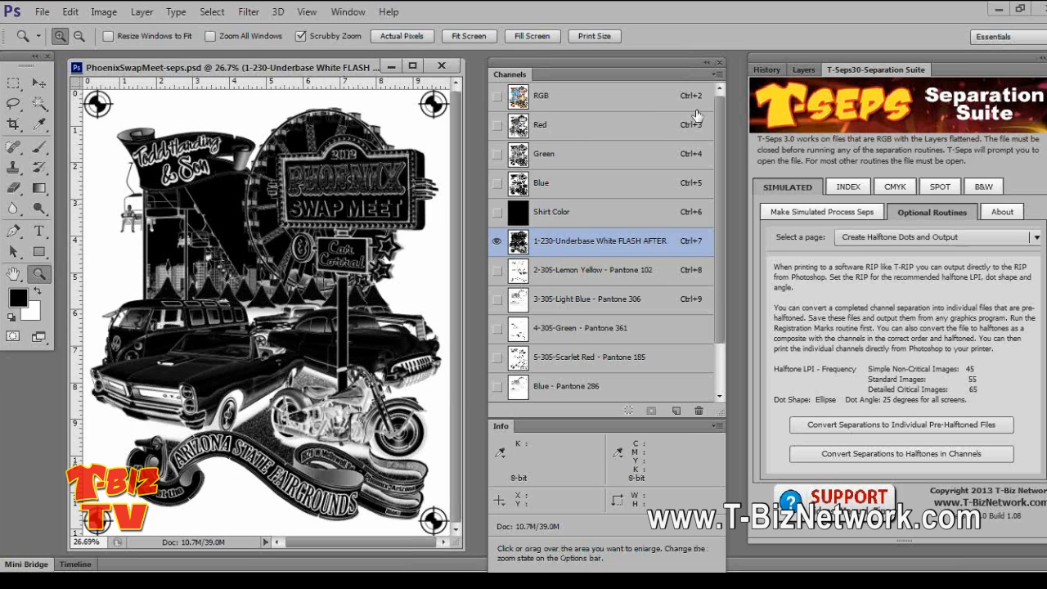
click(613, 97)
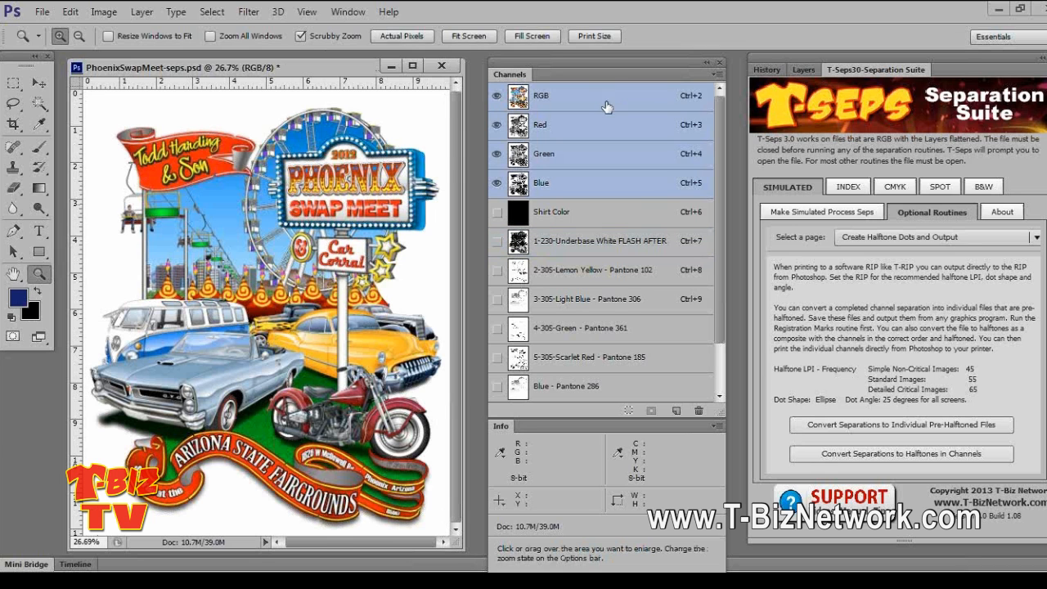
Bring up the simulated process separation routines and close PhoenixSwapMeet-seps.psd without saving its changes
click(843, 189)
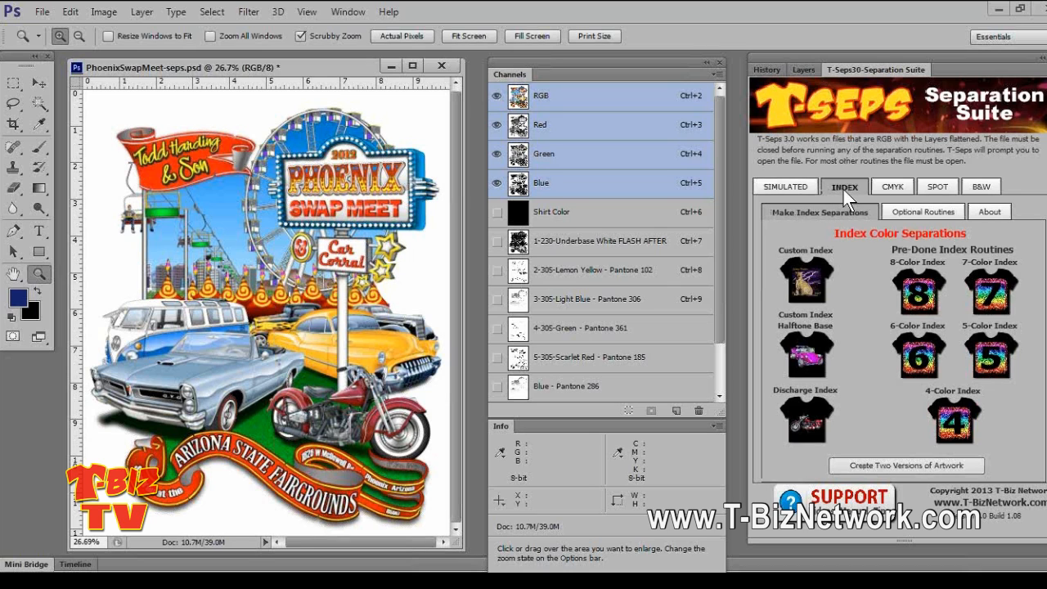
click(782, 185)
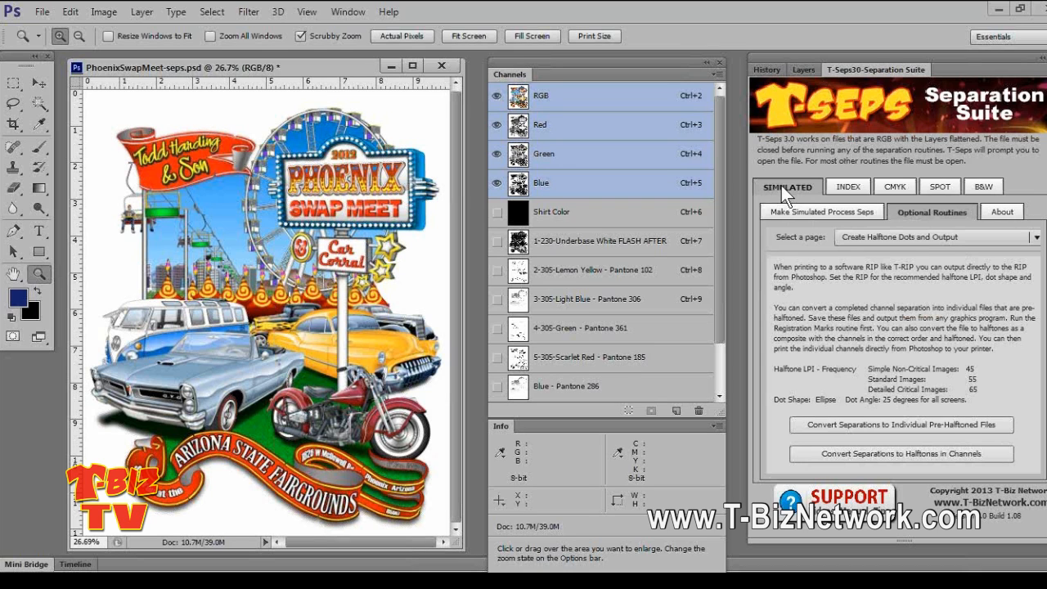
click(830, 211)
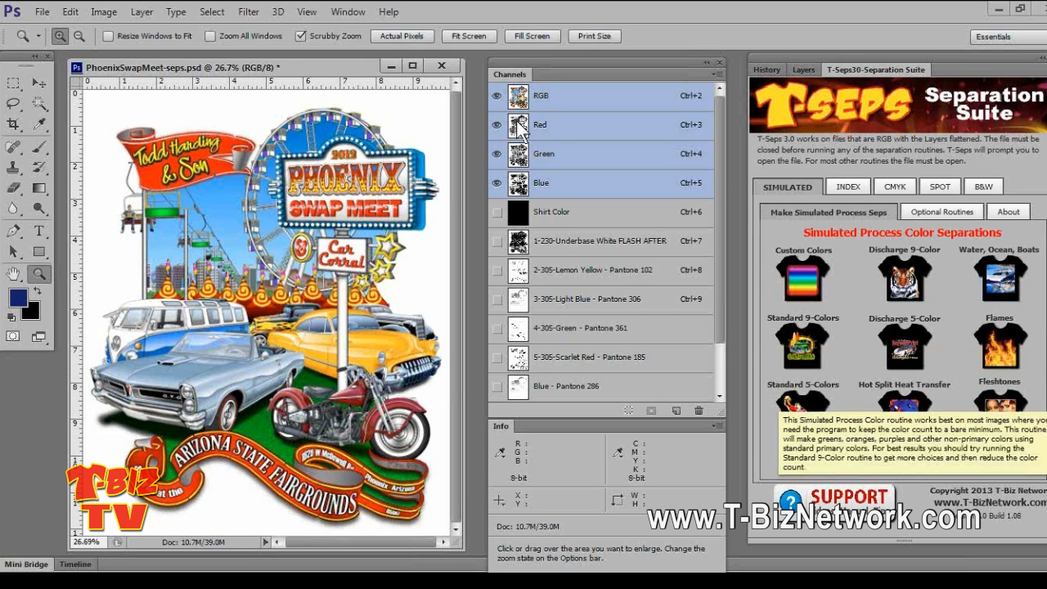
click(441, 67)
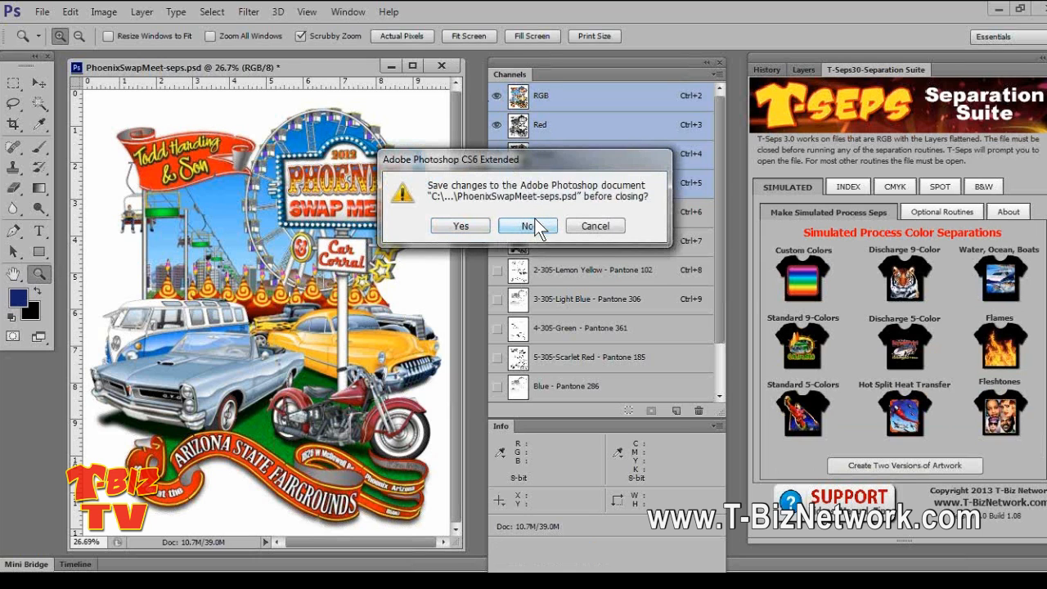
click(536, 219)
Start the Standard 5-Colors simulated process routine and proceed to choosing its first source file
click(797, 404)
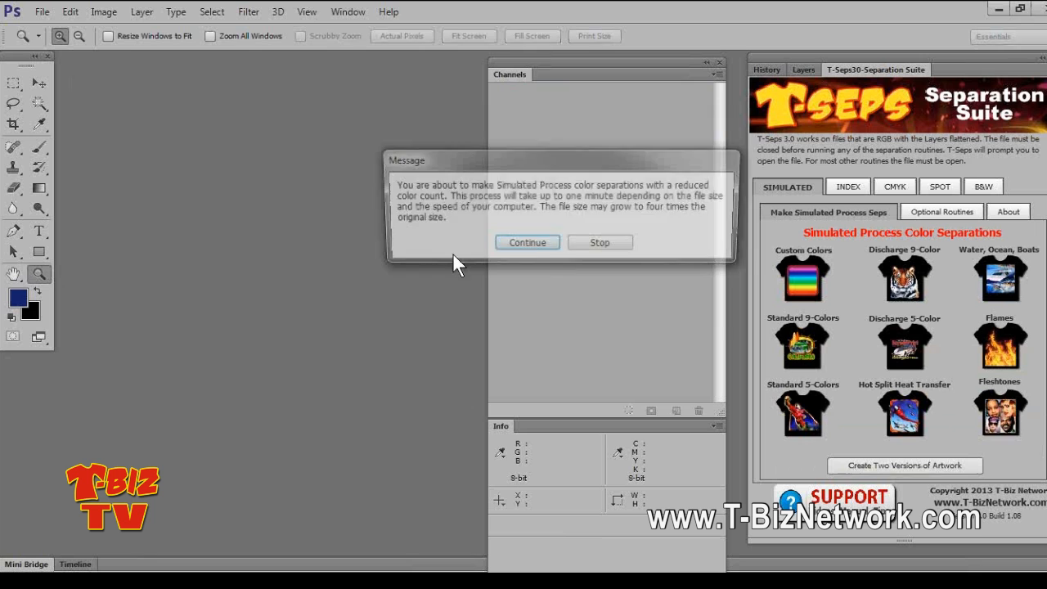
click(528, 246)
click(523, 243)
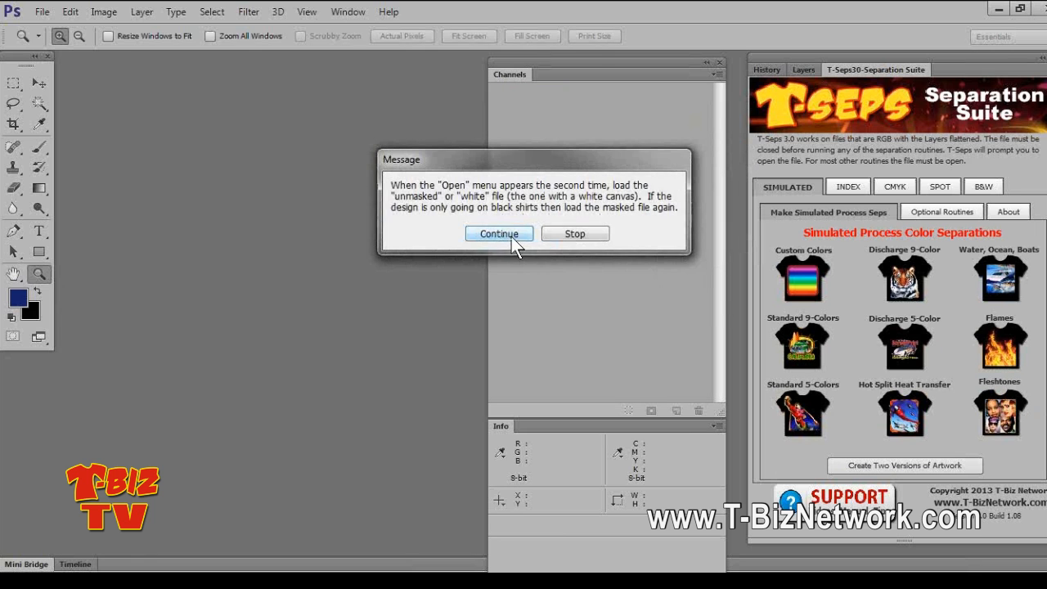
click(500, 237)
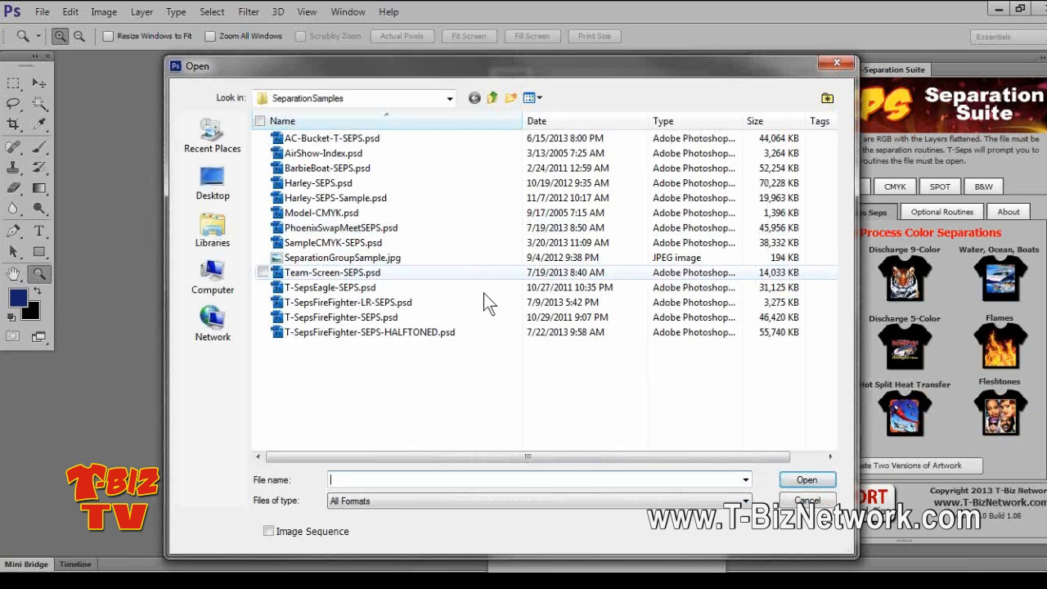
Load PhoenixSwapMeet-Black.psd from the SimulatedProcess folder as the routine's first file
click(493, 97)
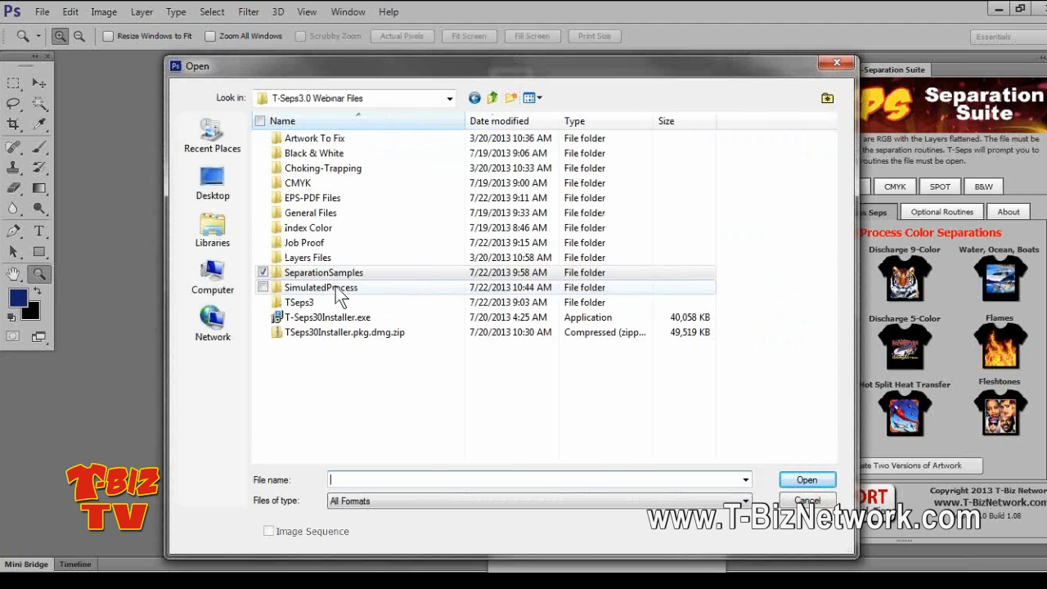
double_click(336, 287)
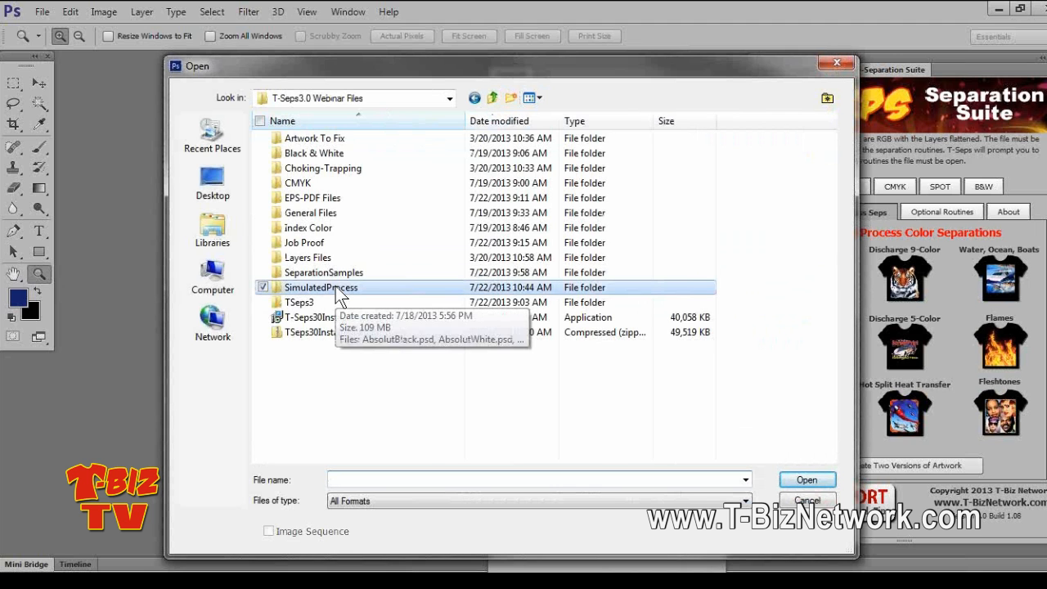
click(383, 287)
scroll(421, 298, down, 2)
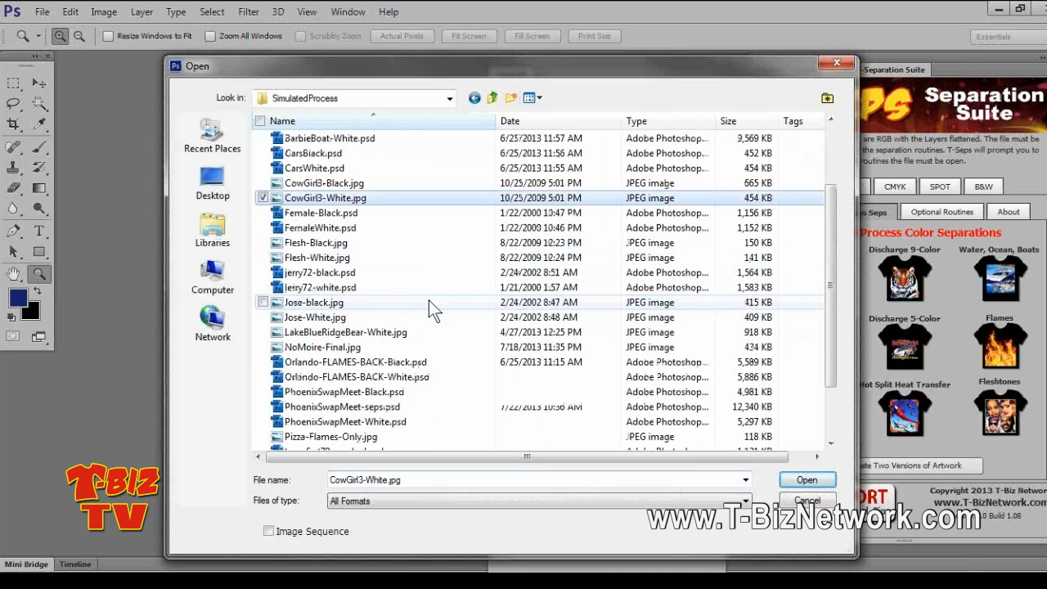
scroll(426, 316, down, 1)
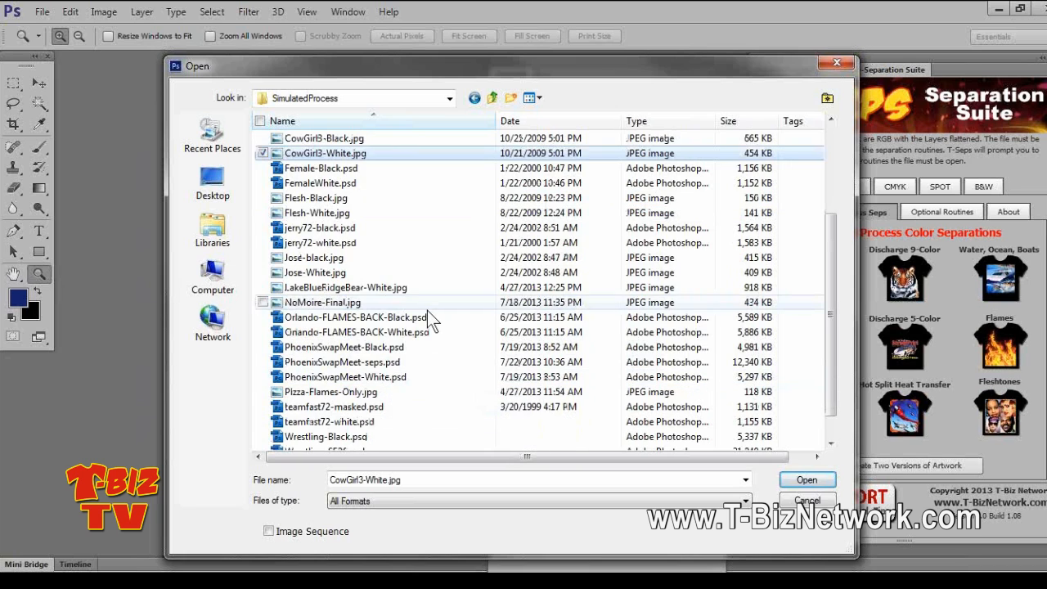
click(363, 349)
double_click(359, 347)
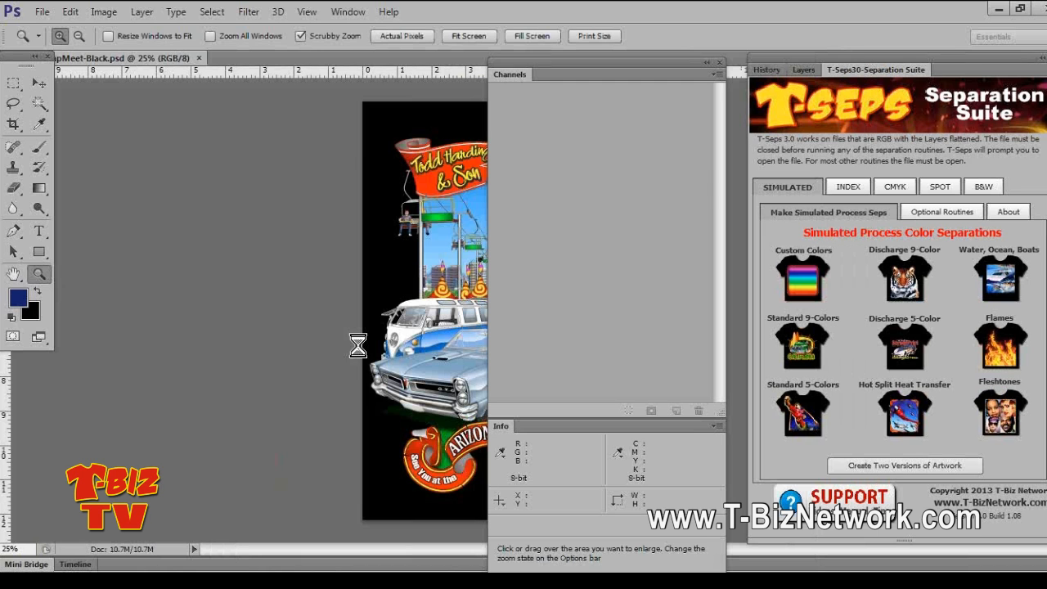
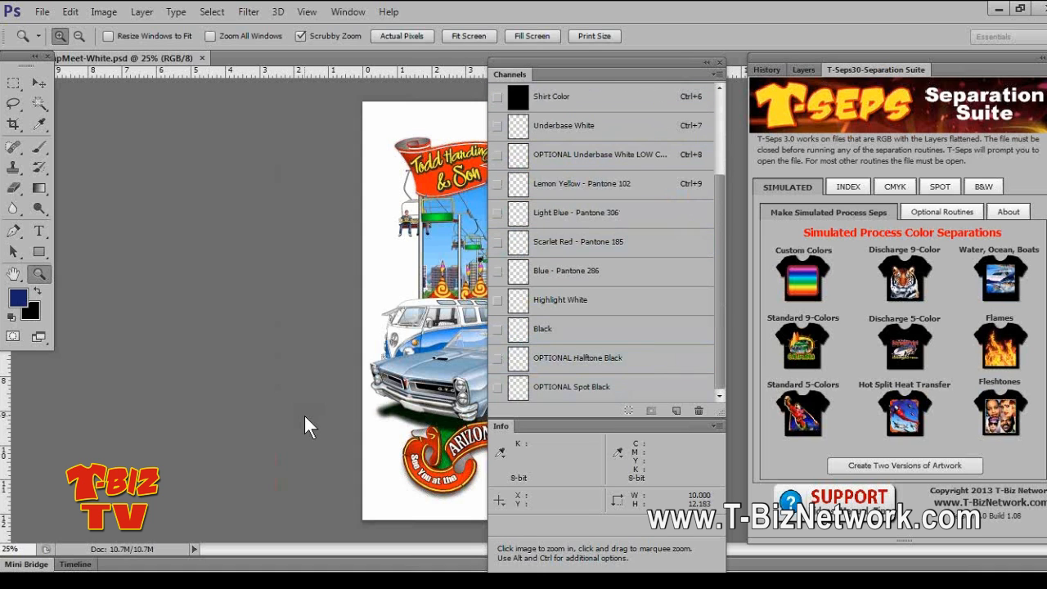
Float the new separation's window and preview Shirt Color, Underbase White, Lemon Yellow, Light Blue, Scarlet Red, Blue, Highlight White and Black together
click(573, 244)
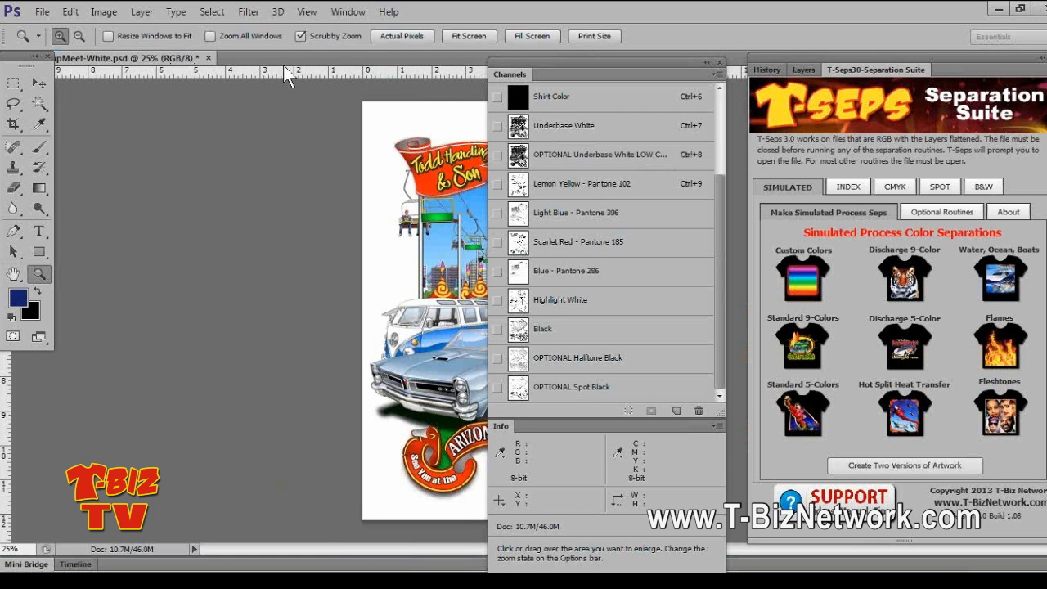
drag(283, 65, 300, 73)
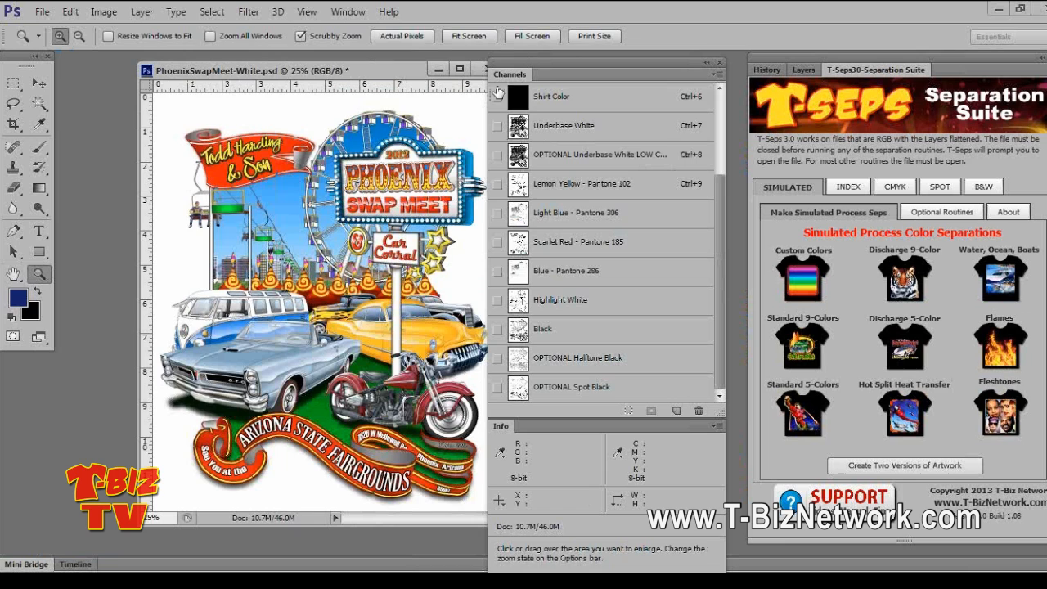
click(496, 96)
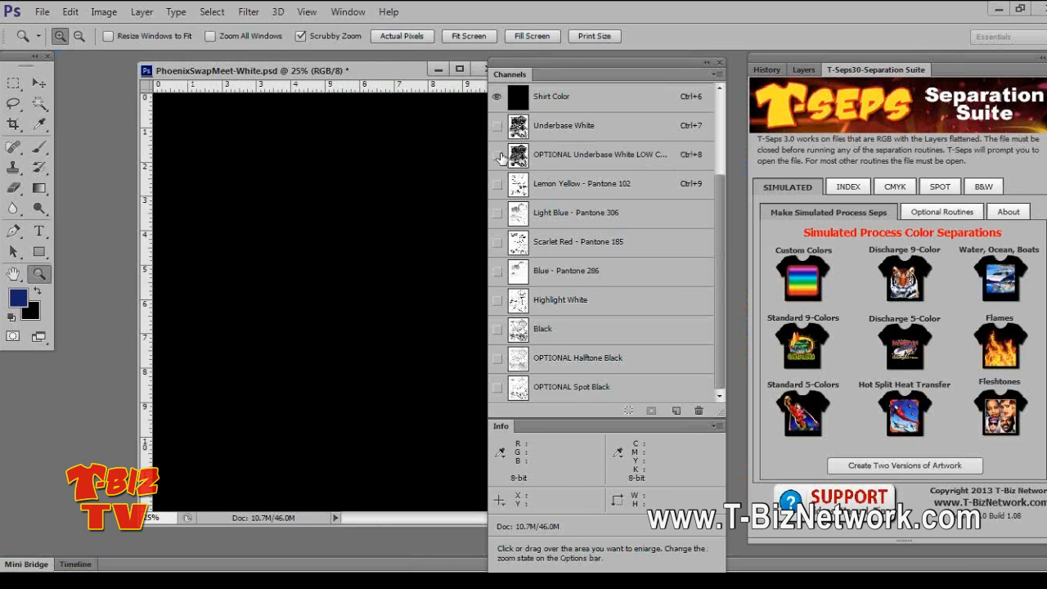
click(496, 154)
click(497, 183)
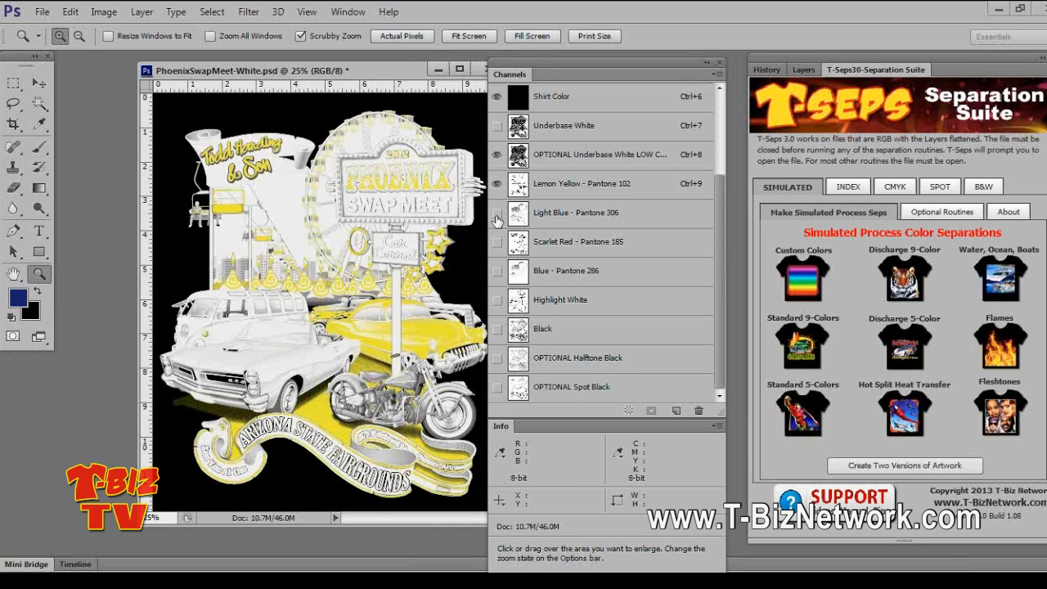
click(497, 213)
click(496, 242)
click(496, 270)
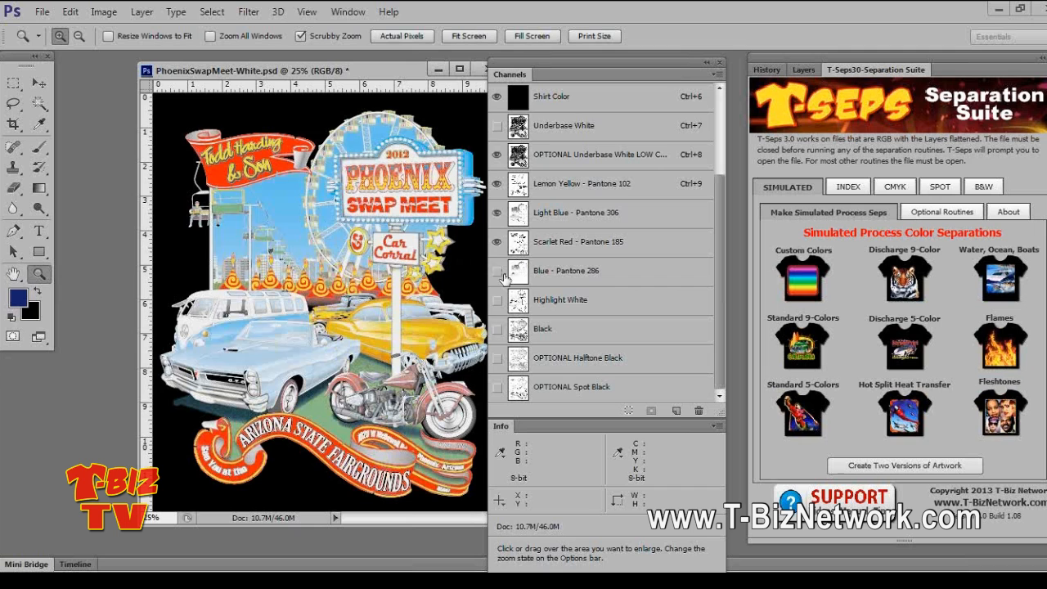
click(507, 334)
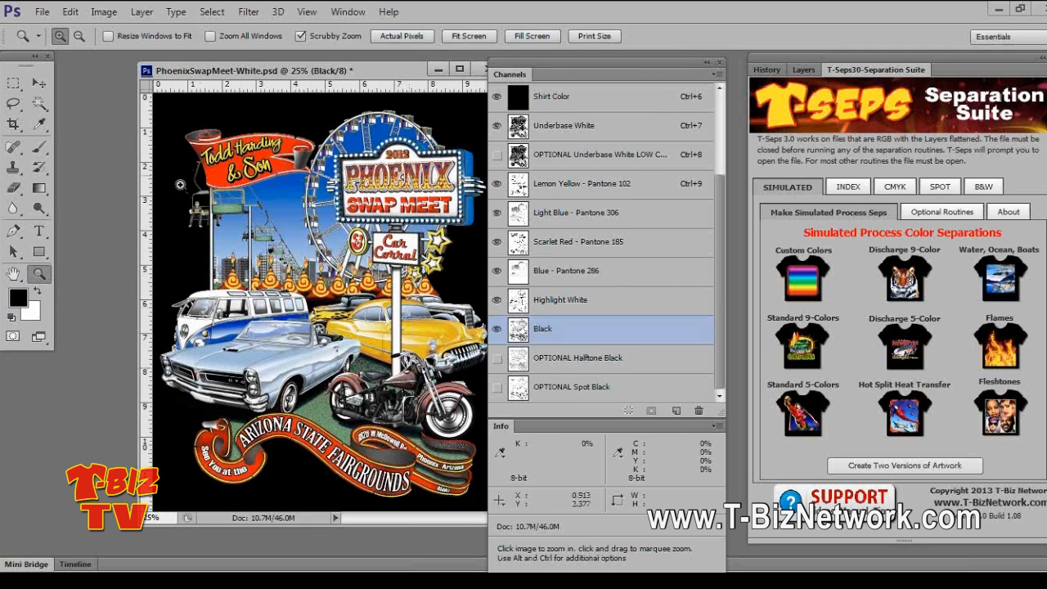
Compare the enlarged artwork preview with the Black channel hidden and shown again
click(245, 216)
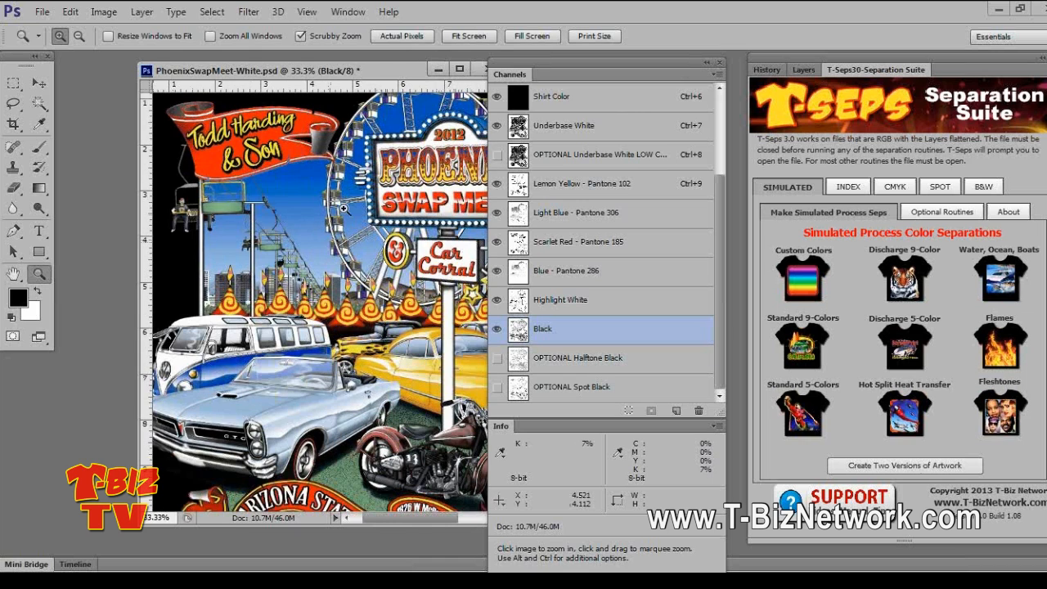
drag(403, 72, 376, 72)
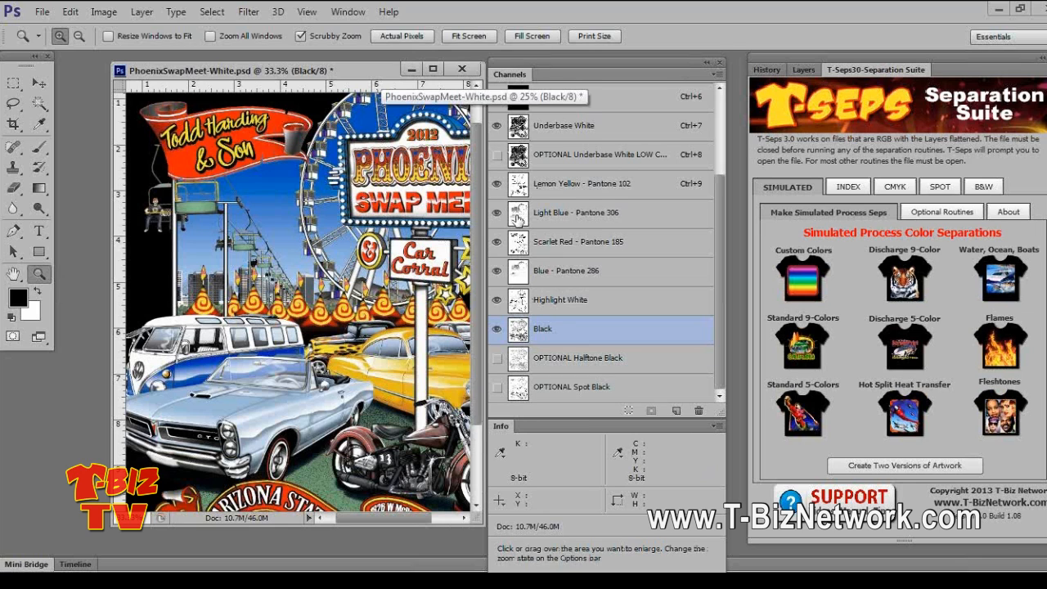
click(498, 331)
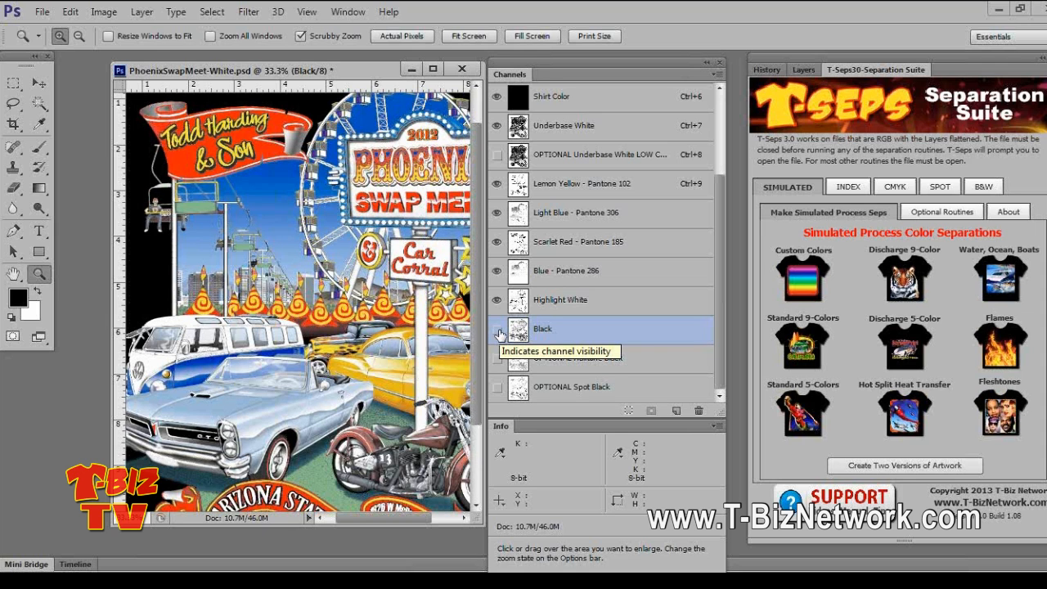
click(499, 331)
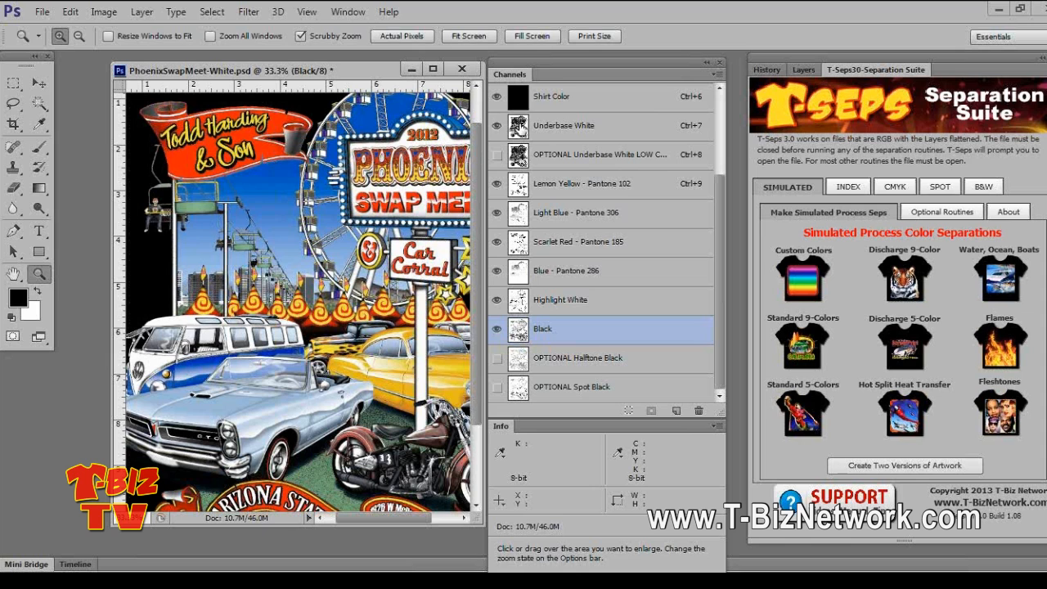
drag(352, 66, 338, 66)
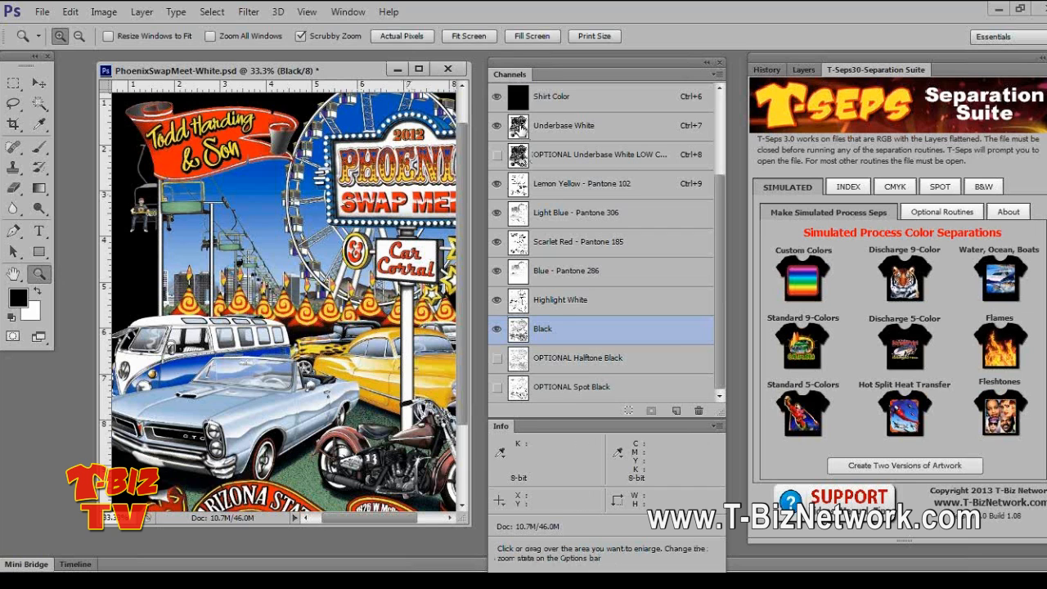
Close PhoenixSwapMeet-White.psd without saving its changes
click(520, 130)
click(449, 68)
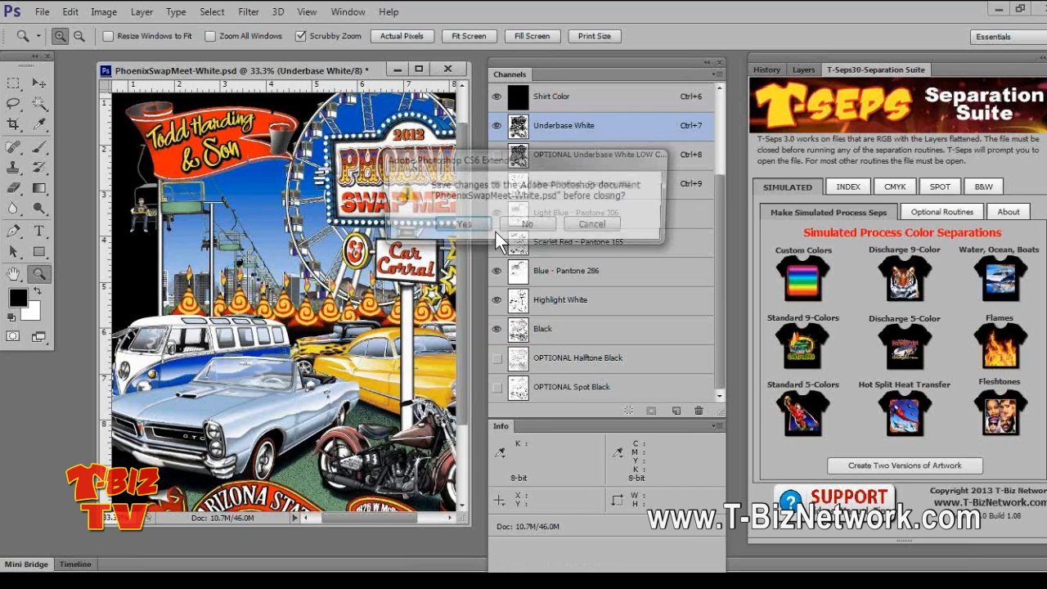
click(528, 226)
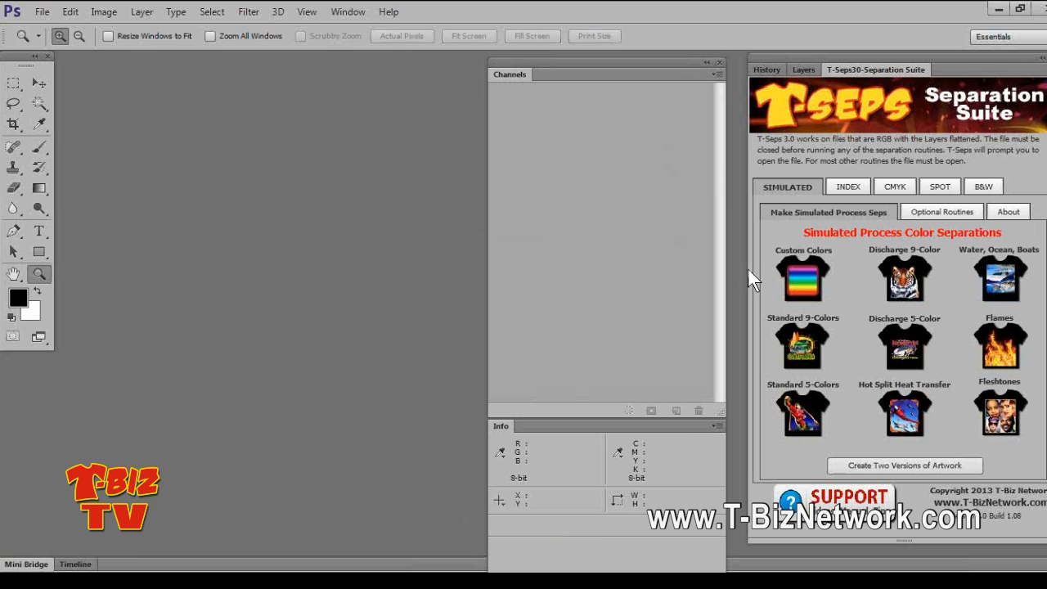
Bring up the index separation routines and open CAL_dreamin-IndexSEPS.psd from the Index Color folder
click(841, 185)
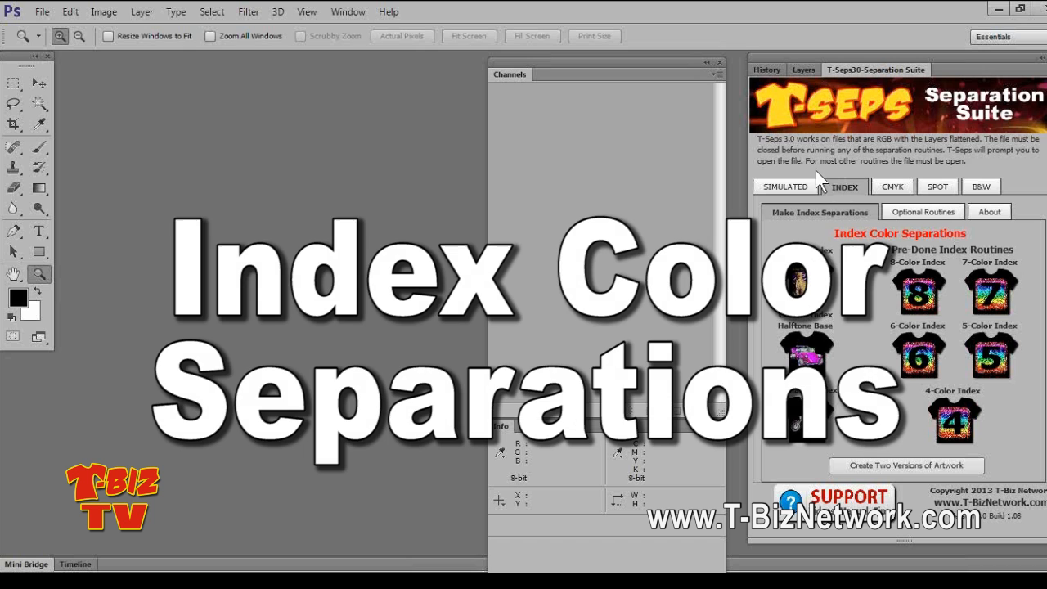
click(43, 13)
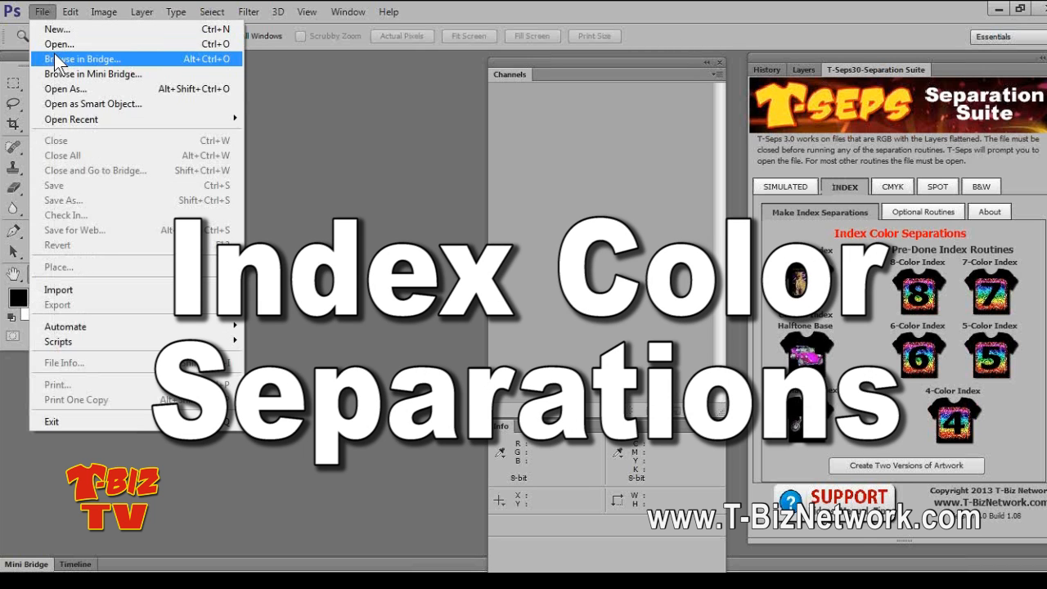
click(58, 43)
click(494, 97)
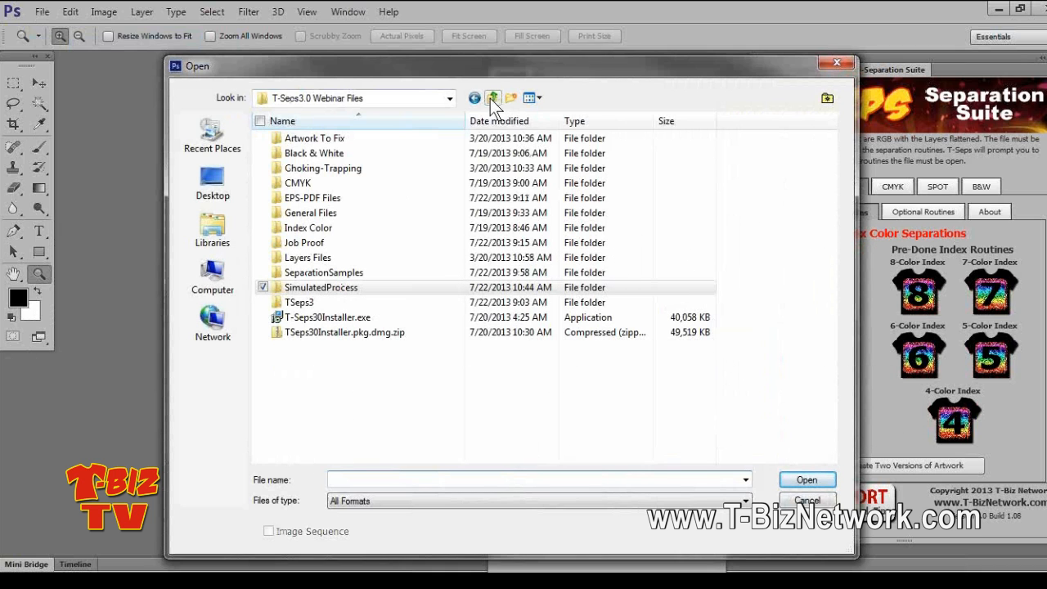
double_click(324, 228)
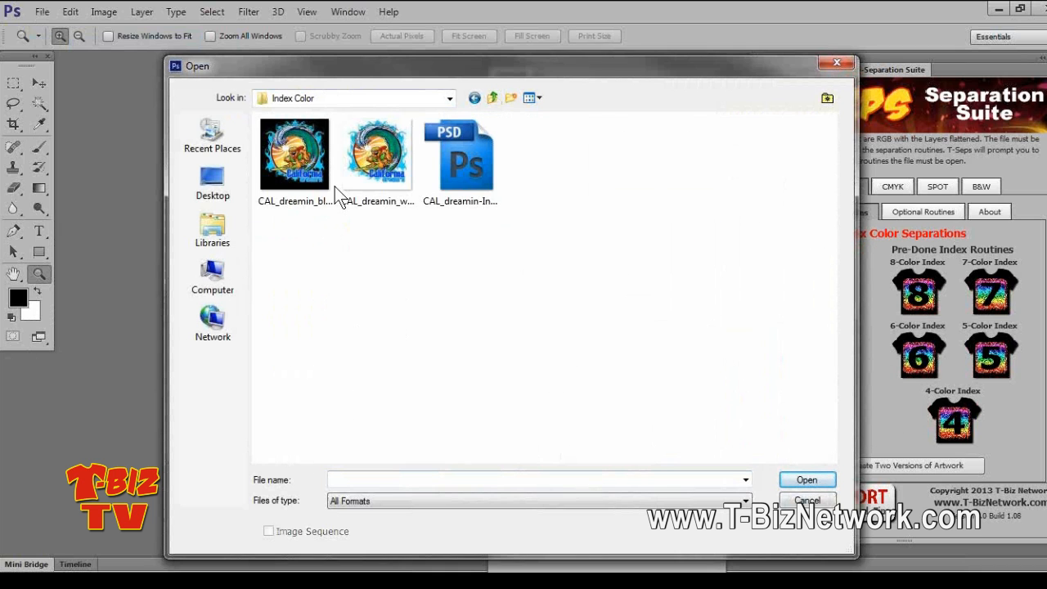
click(450, 152)
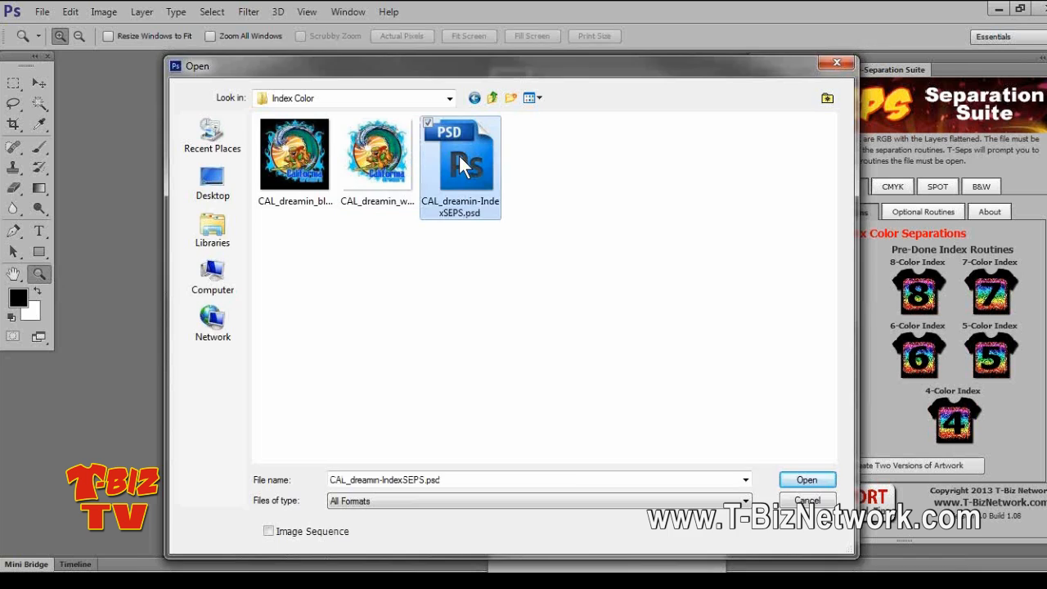
double_click(458, 154)
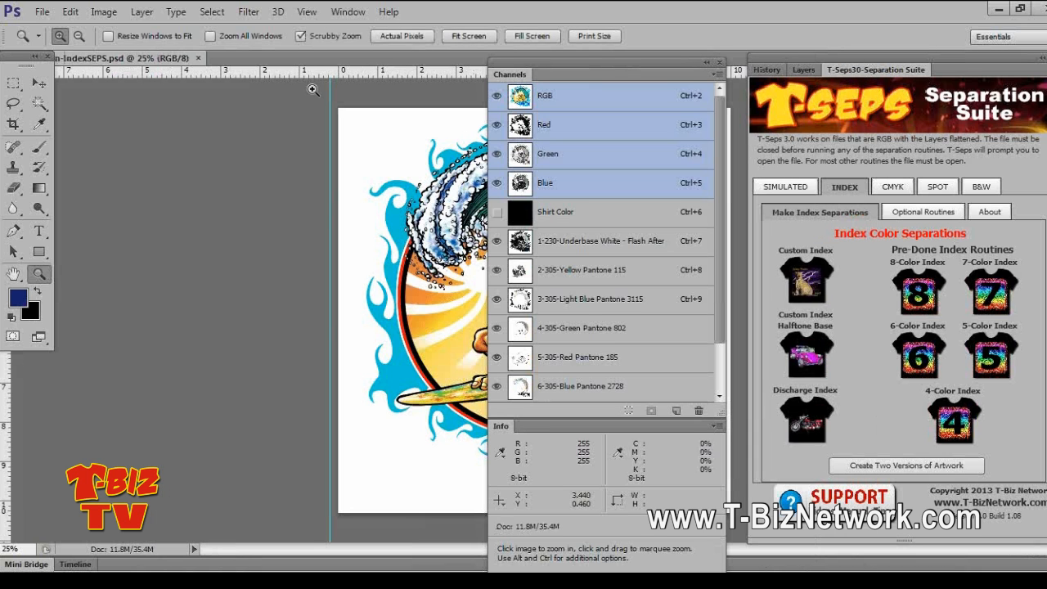
Float the document's window and examine the 1-230-Underbase White - Flash After channel's dot pattern on its own, up close
drag(151, 56, 227, 76)
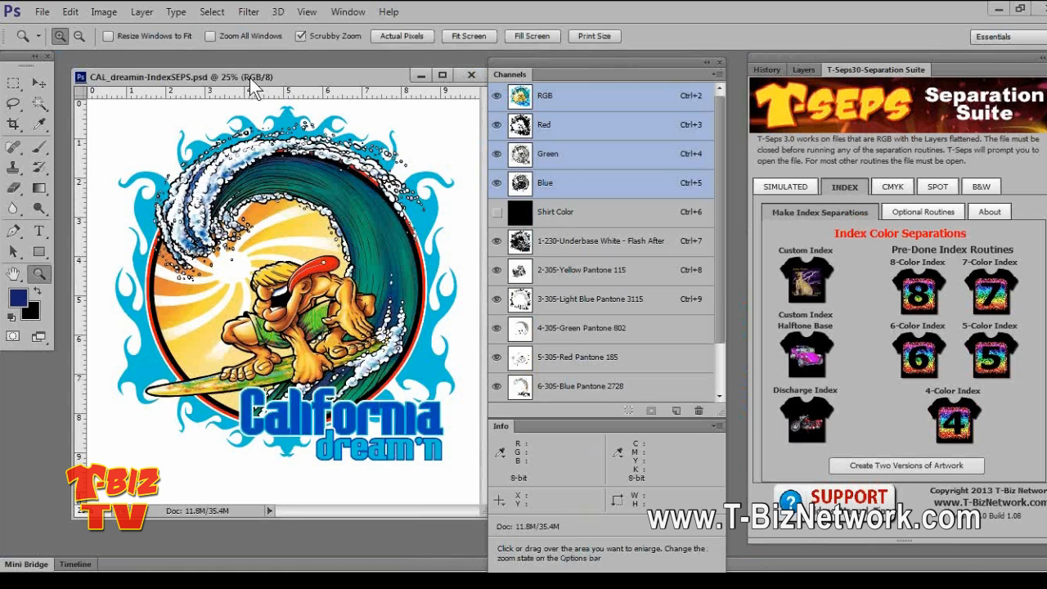
drag(306, 78, 300, 72)
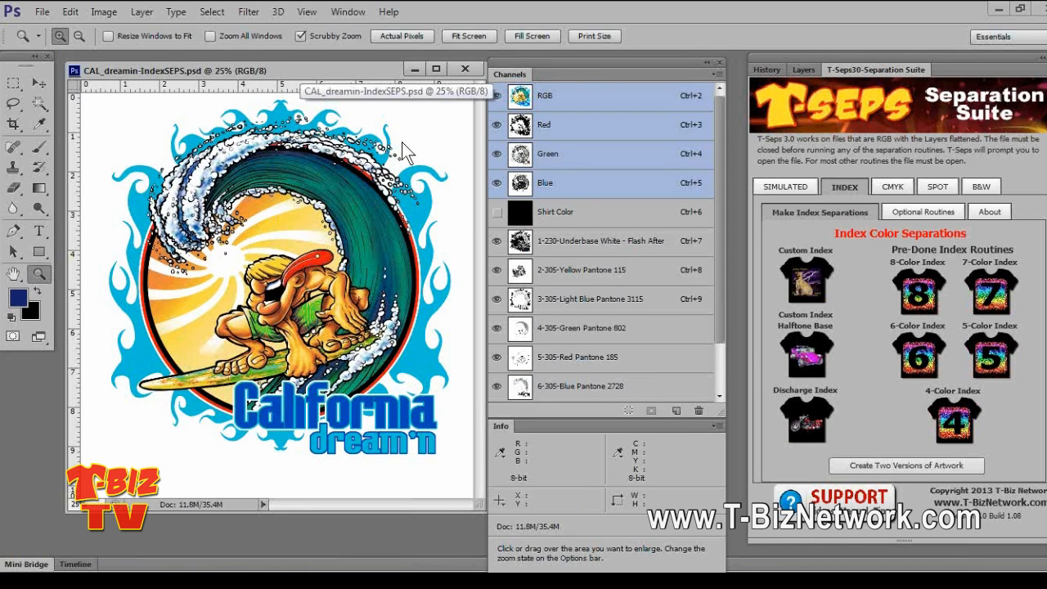
drag(353, 240, 365, 238)
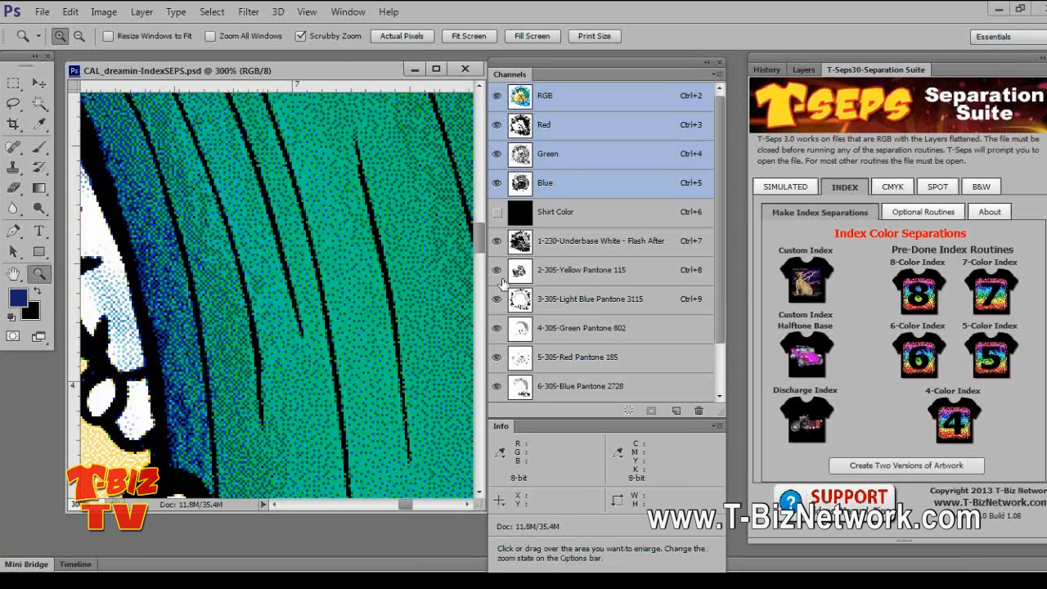
drag(496, 302, 495, 401)
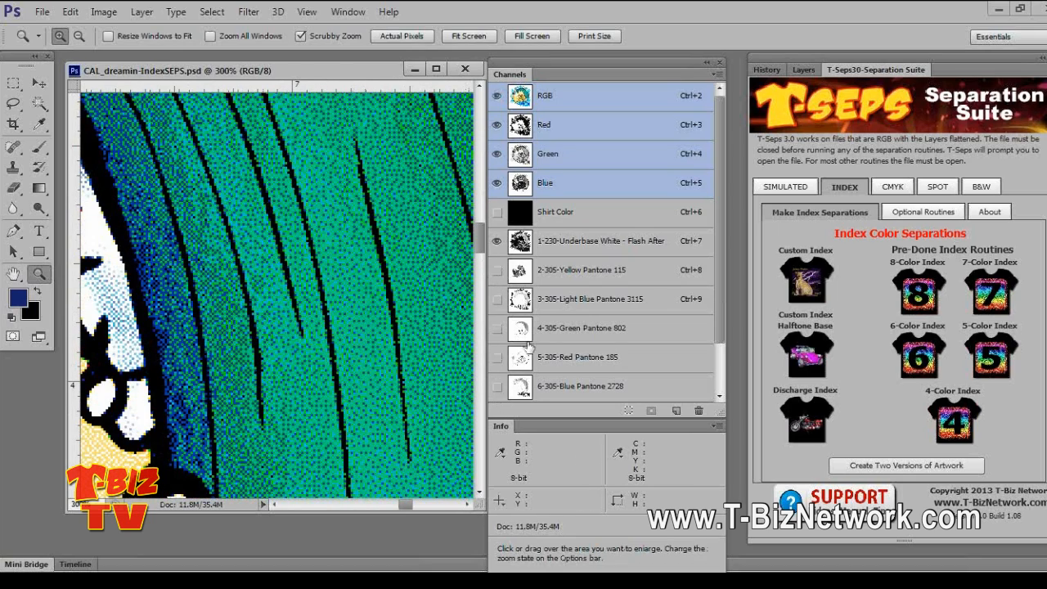
click(517, 239)
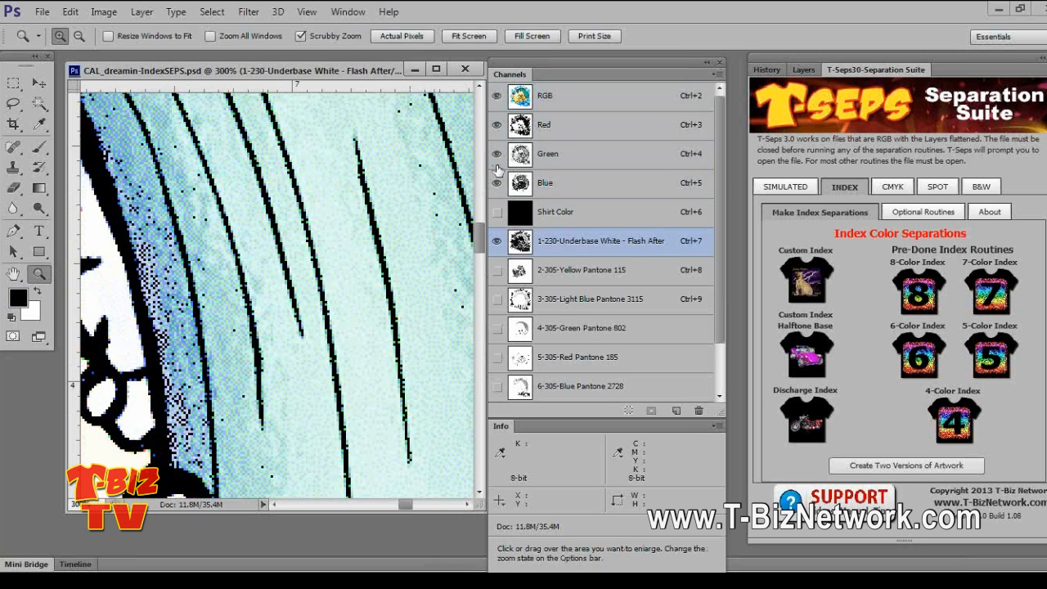
click(497, 96)
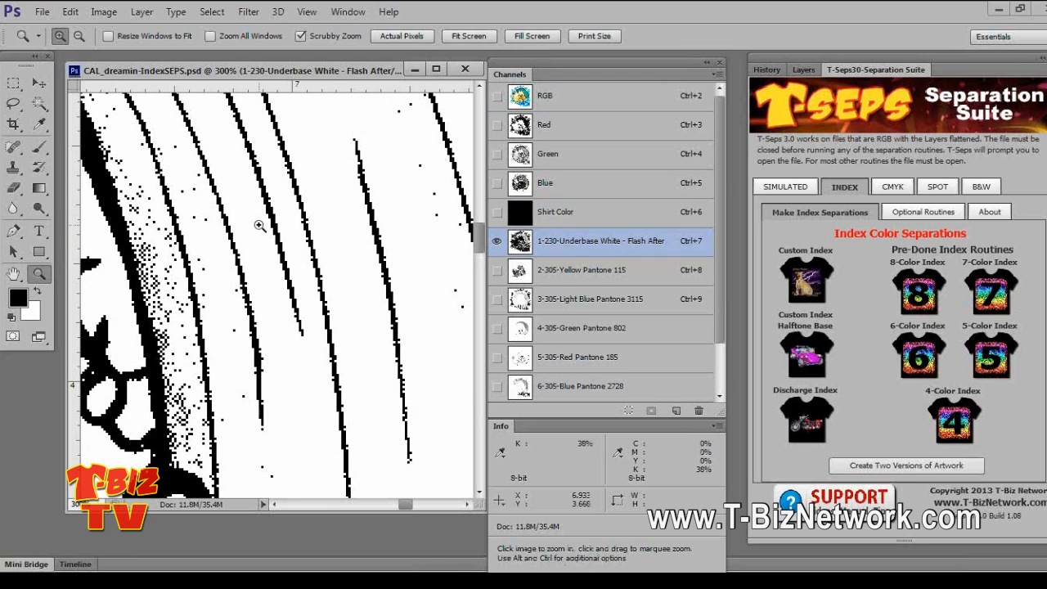
alt+click(259, 226)
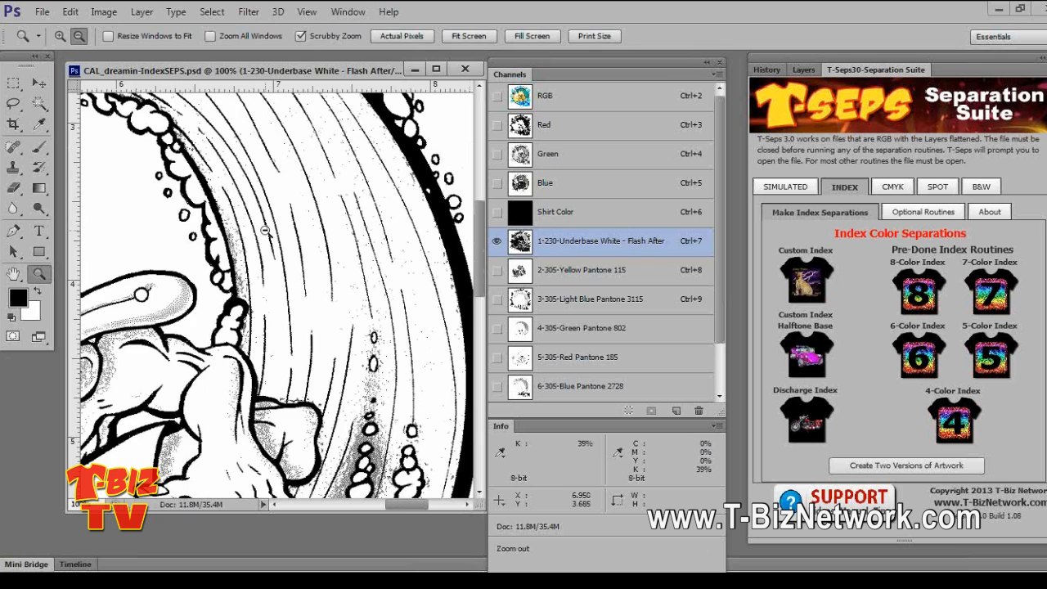
alt+click(265, 231)
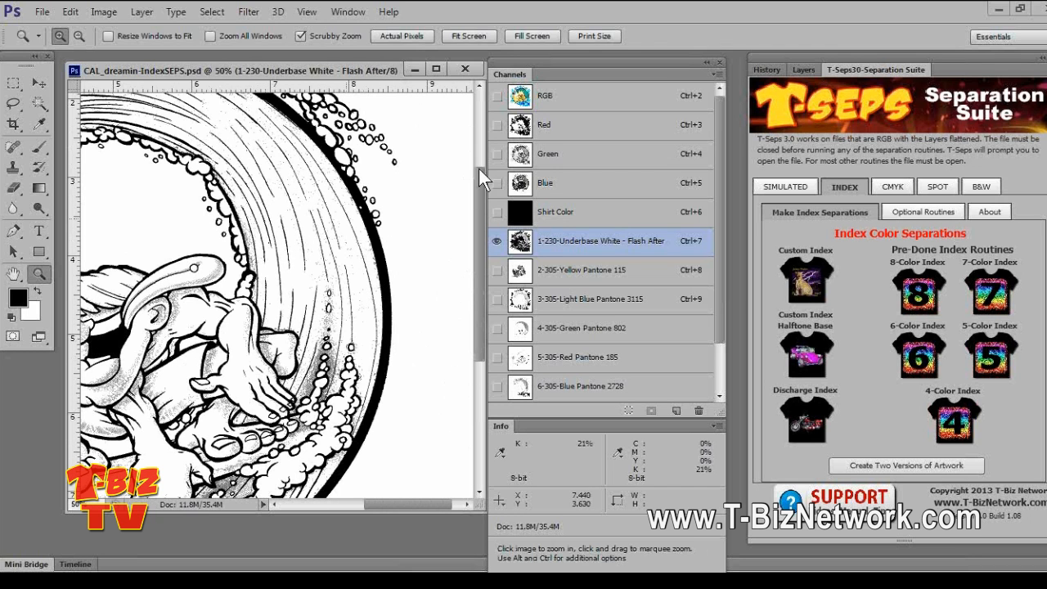
Return to the RGB composite and view the whole California dream'n artwork
click(563, 100)
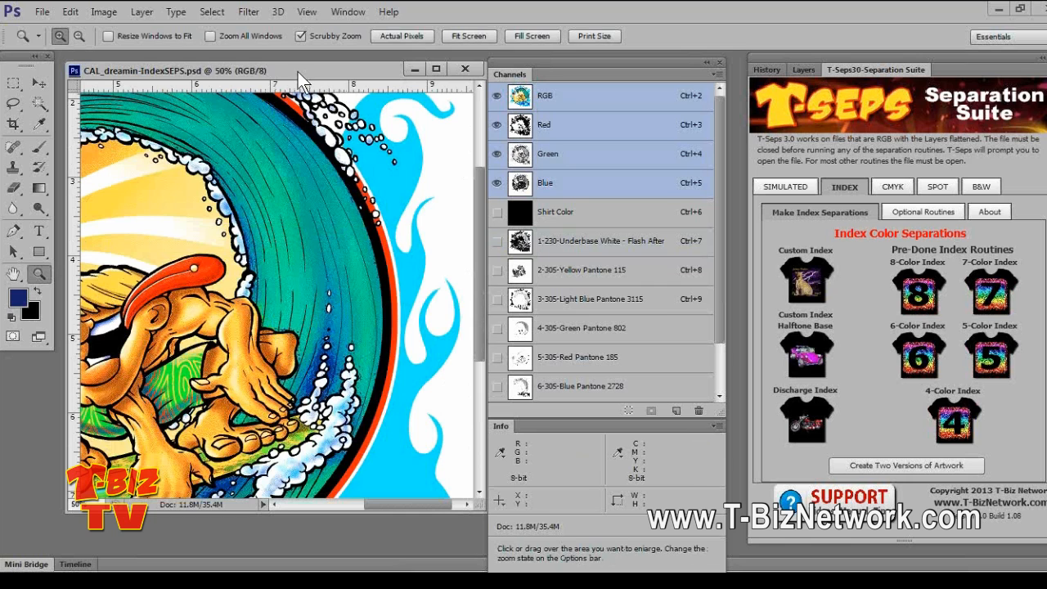
key(ctrl+w)
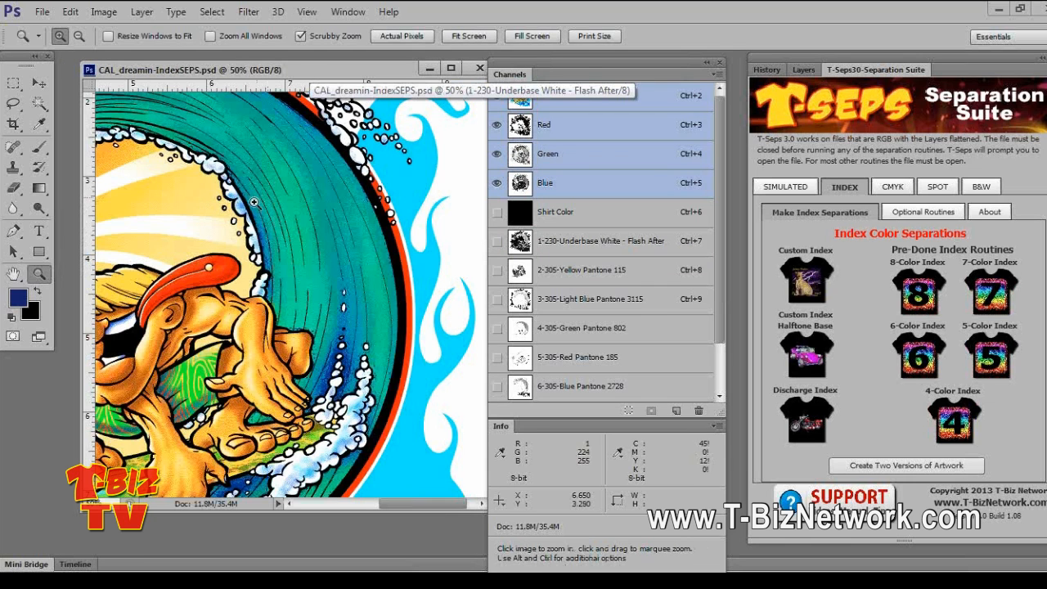
right_click(280, 204)
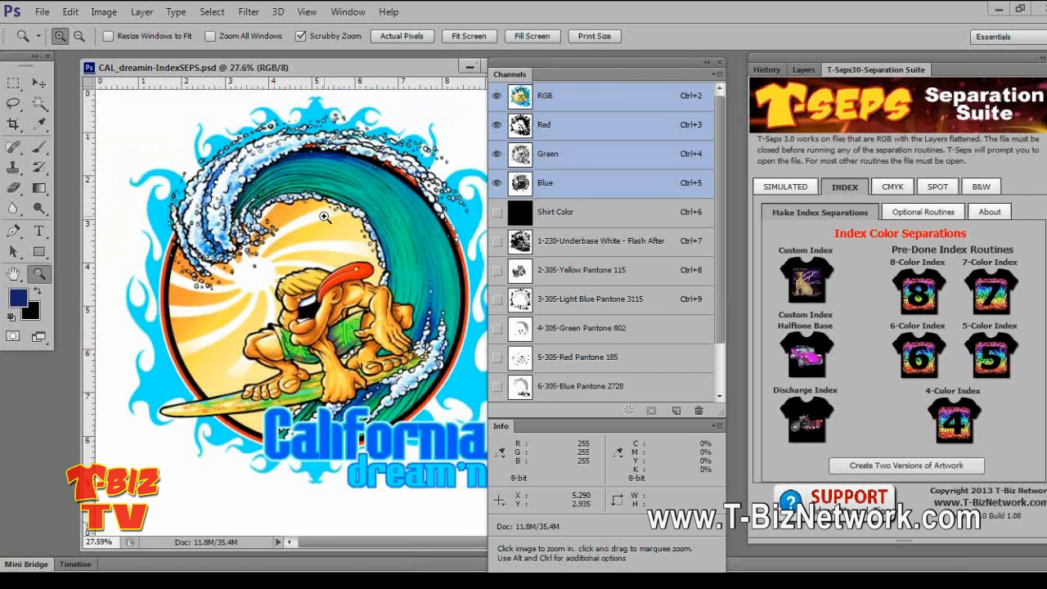
Preview Shirt Color, Underbase White, Yellow, Light Blue, Green, Red, Blue and Black channels together over the artwork
drag(368, 65, 357, 65)
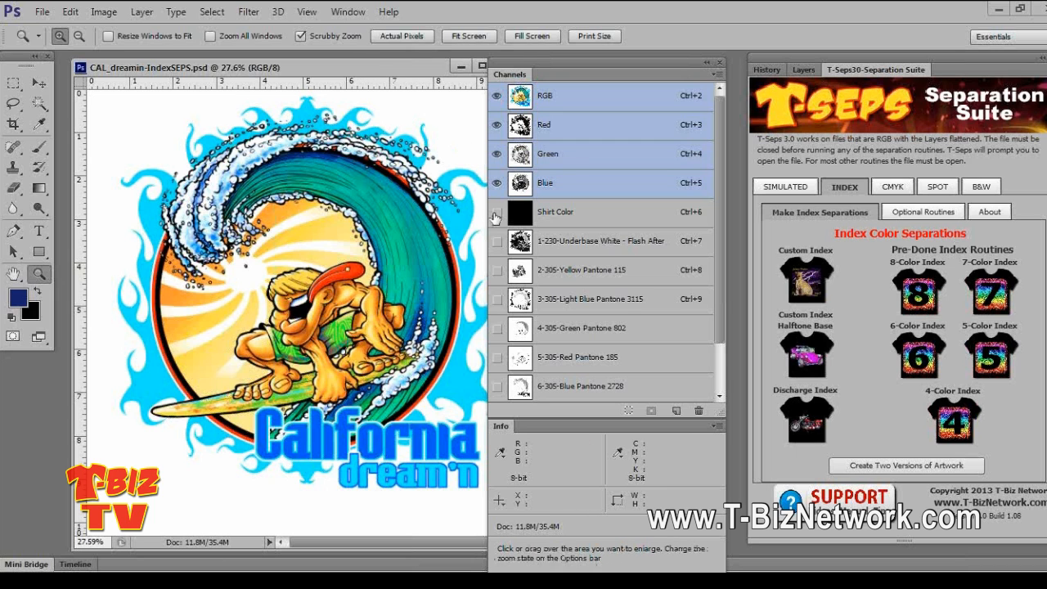
drag(495, 215, 497, 332)
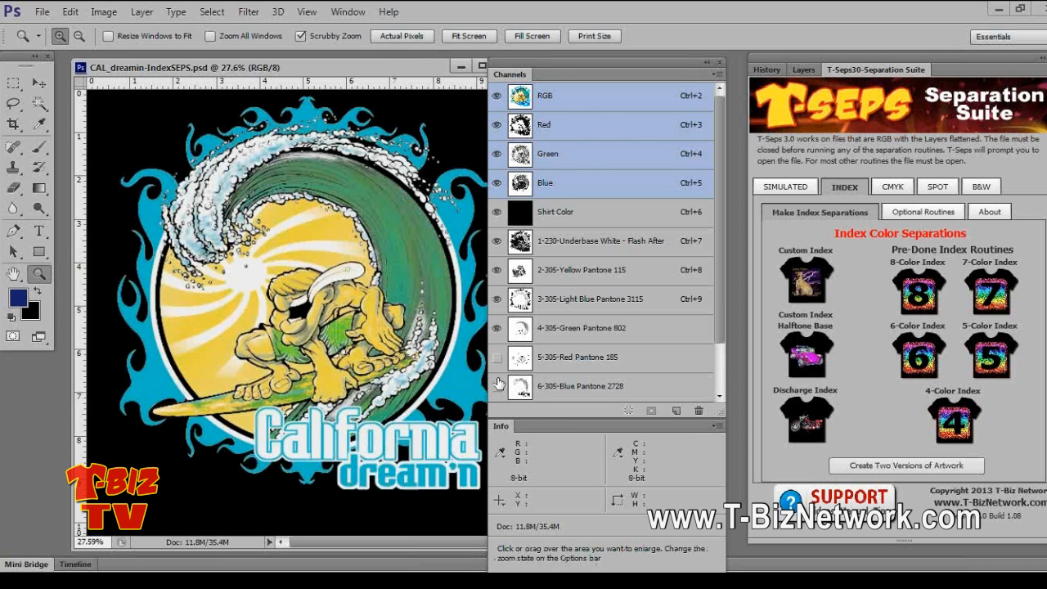
drag(499, 385, 498, 388)
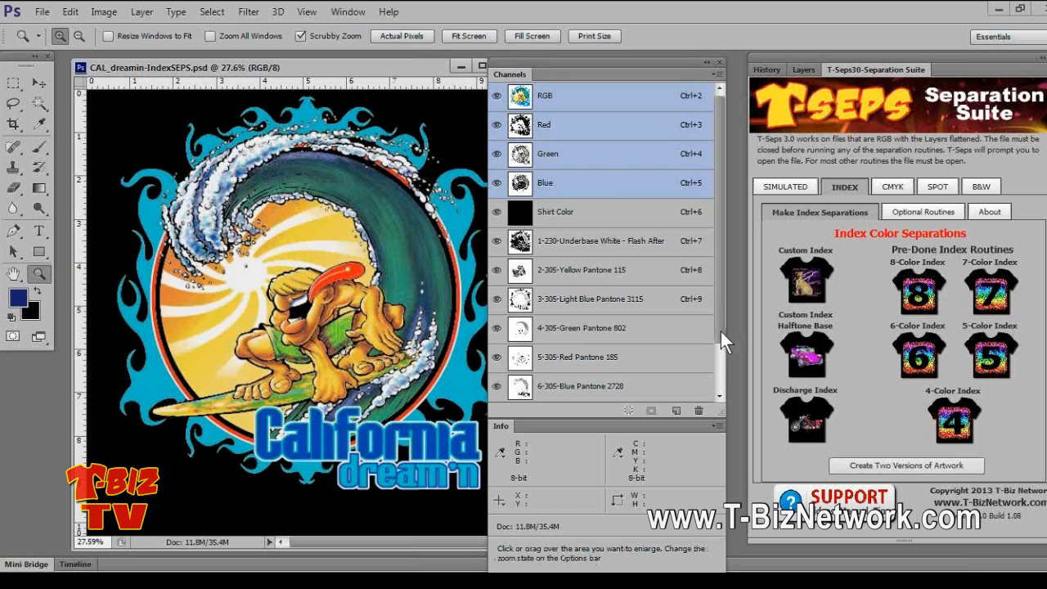
scroll(719, 367, down, 2)
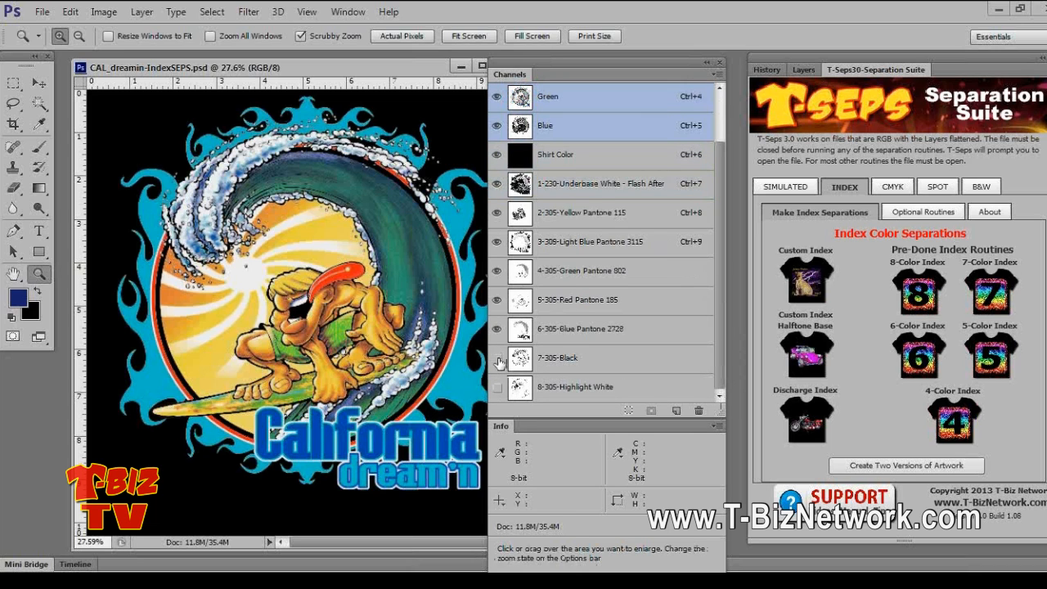
click(497, 359)
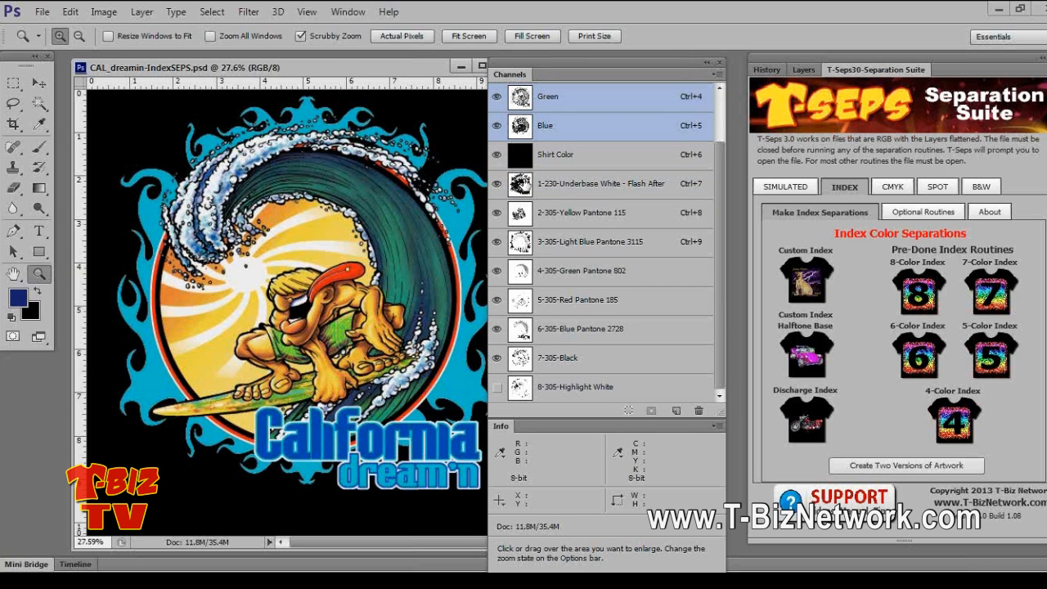
Apply a Curves adjustment to the 1-230-Underbase White - Flash After channel, mapping input 155 to output 106
click(521, 181)
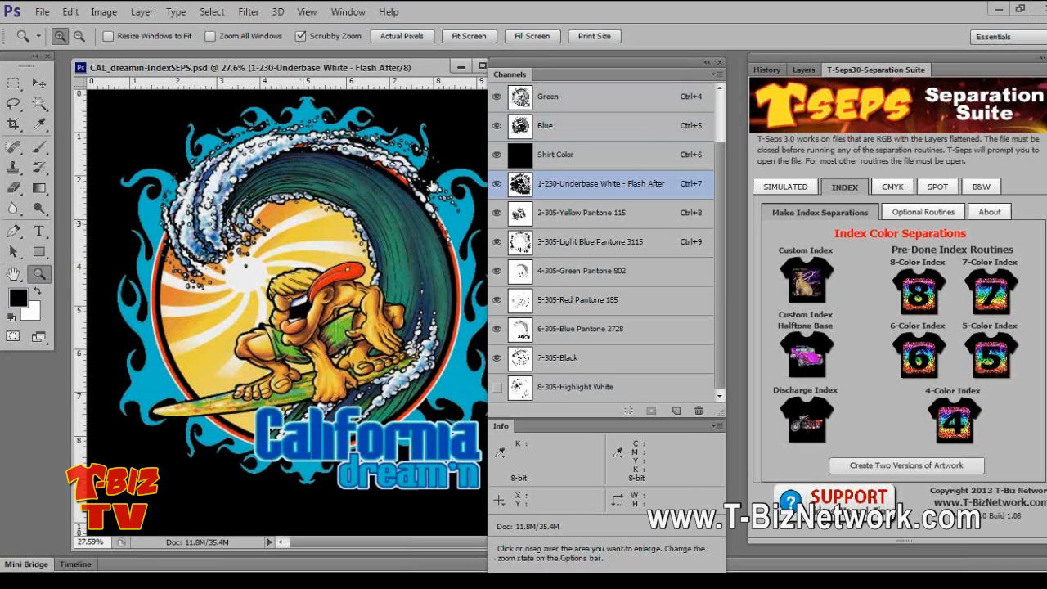
click(106, 16)
mouse_move(130, 52)
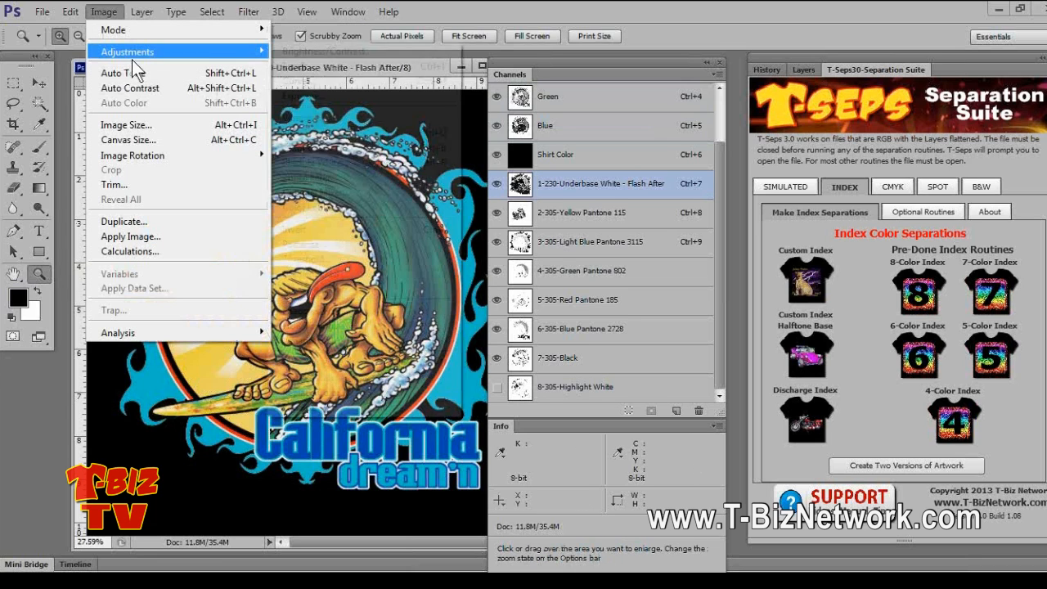
click(302, 82)
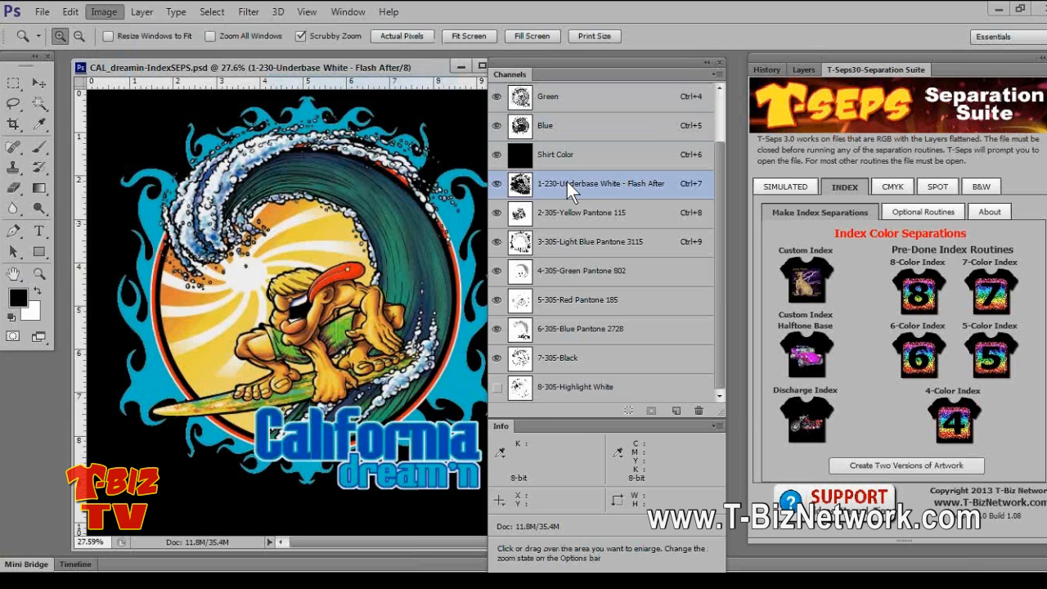
drag(592, 210, 622, 223)
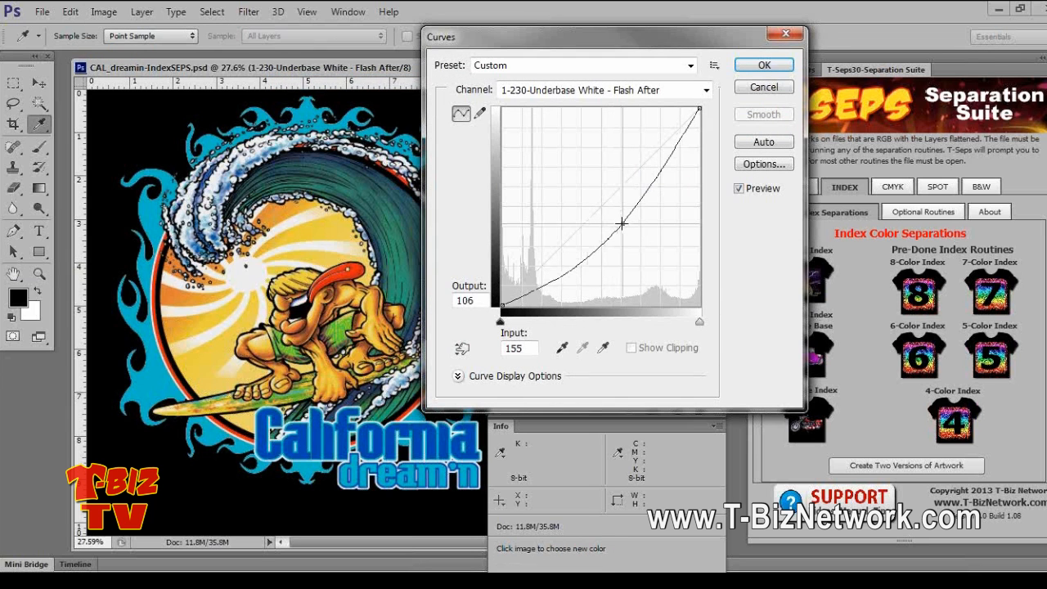
click(751, 65)
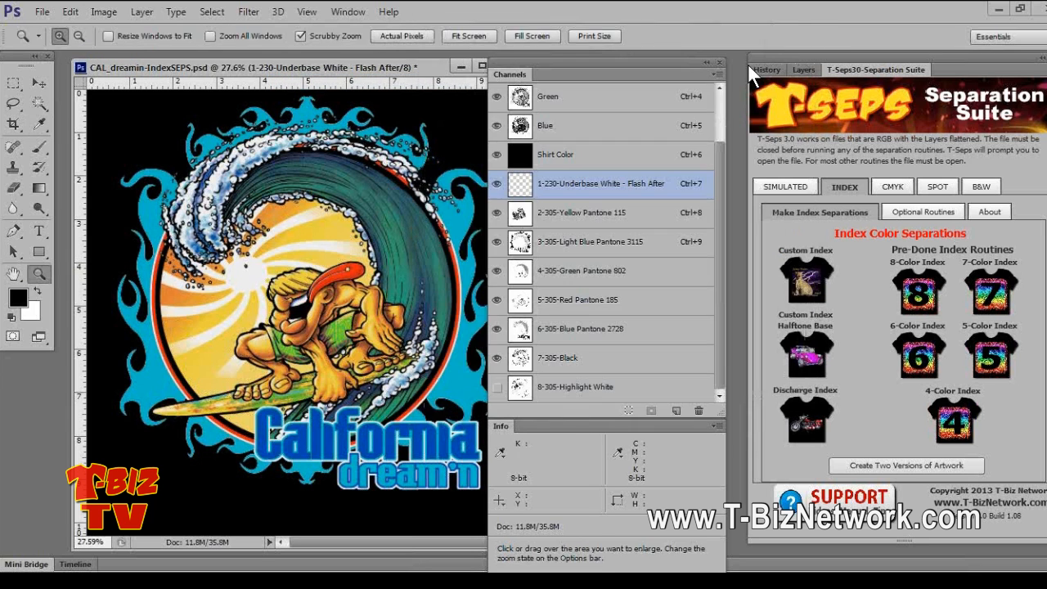
drag(405, 69, 405, 68)
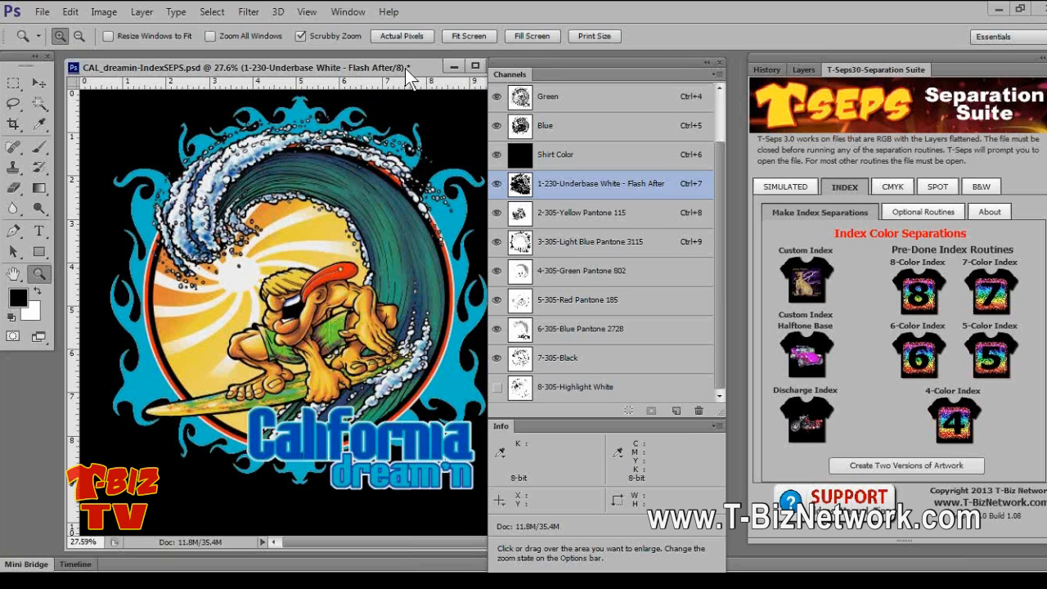
Close the CAL_dreamin-IndexSEPS.psd document without saving its changes
drag(404, 67, 371, 71)
click(471, 69)
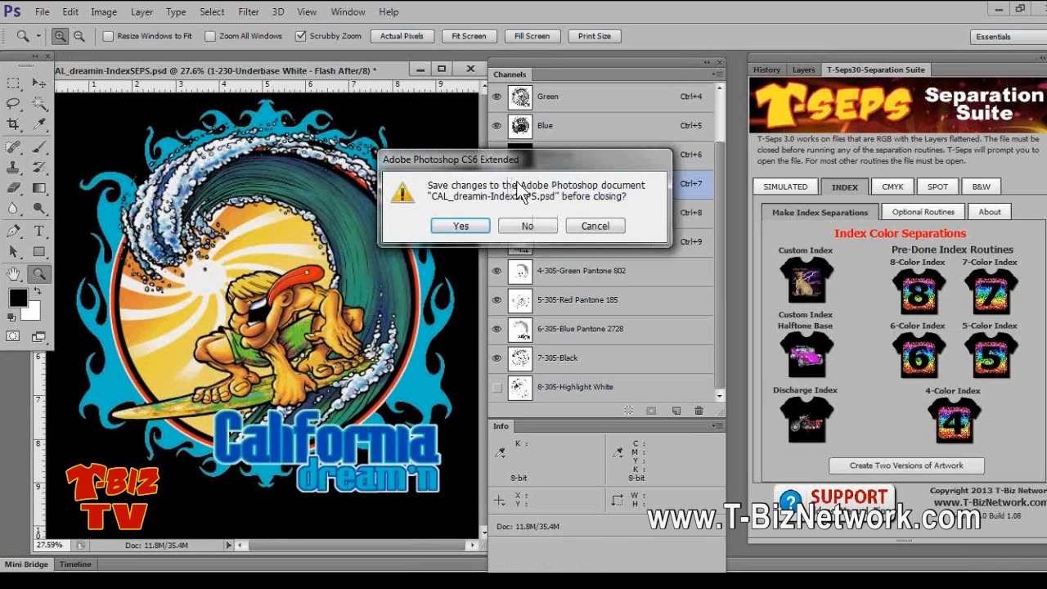
click(538, 224)
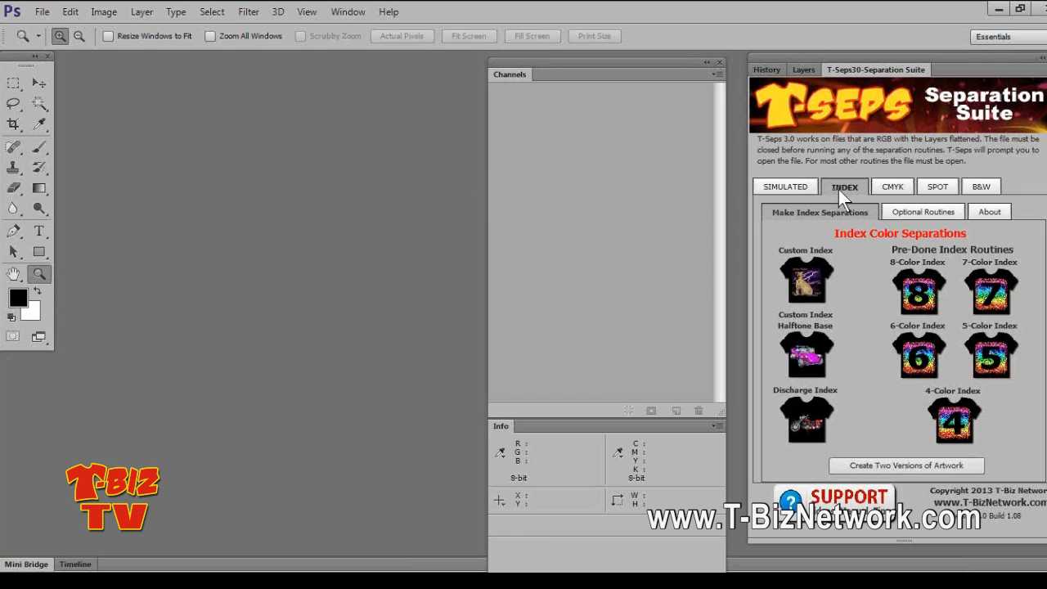
Display the optional routines for index separations on the Improve Image Quality page
click(916, 213)
click(926, 237)
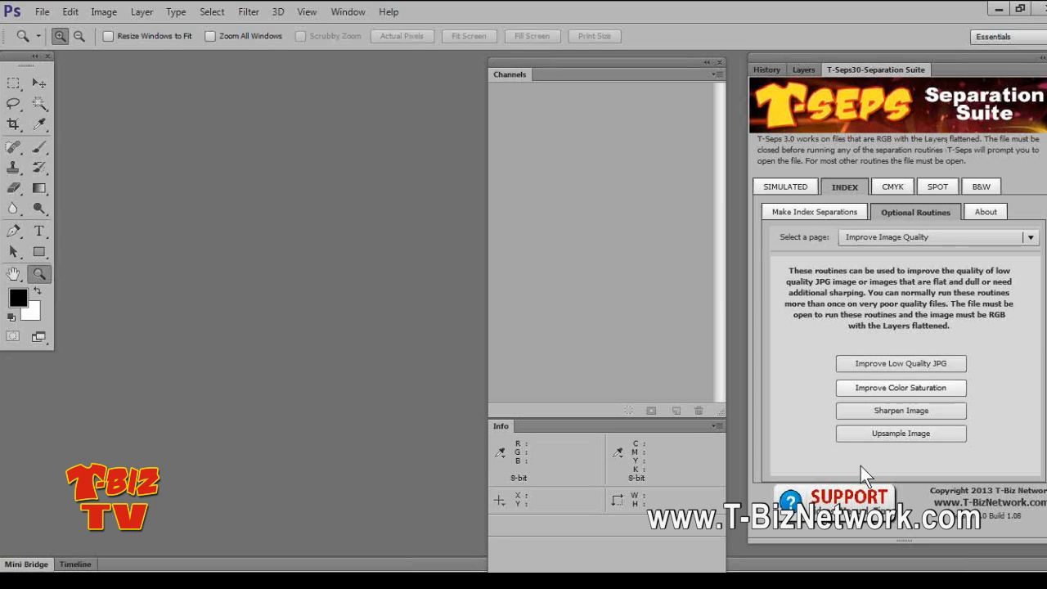
Open the T-Seps Support and Training window and look through its Online Support page
click(848, 500)
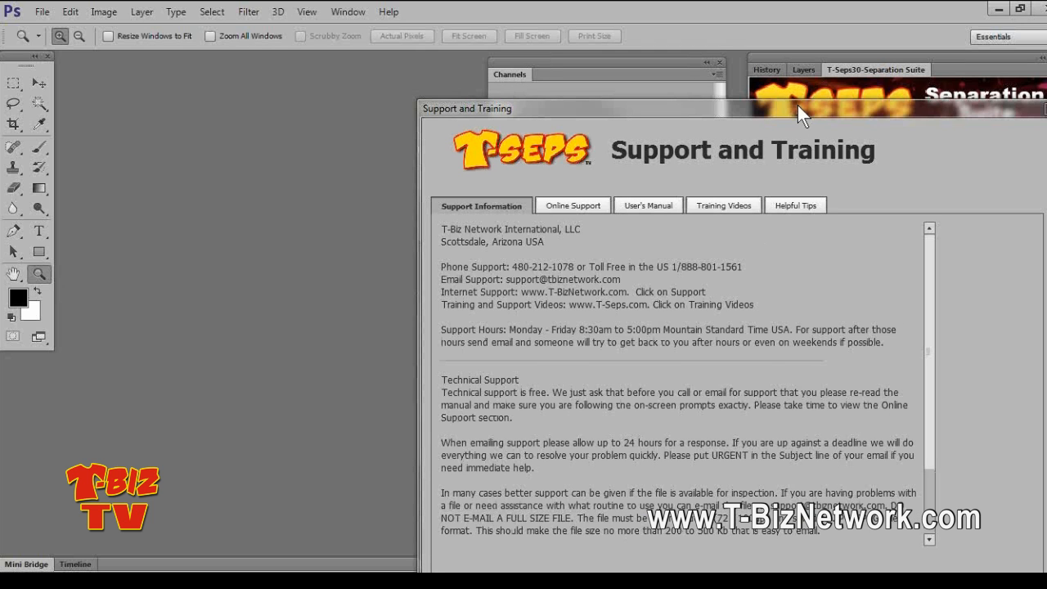
drag(798, 106, 659, 53)
click(434, 157)
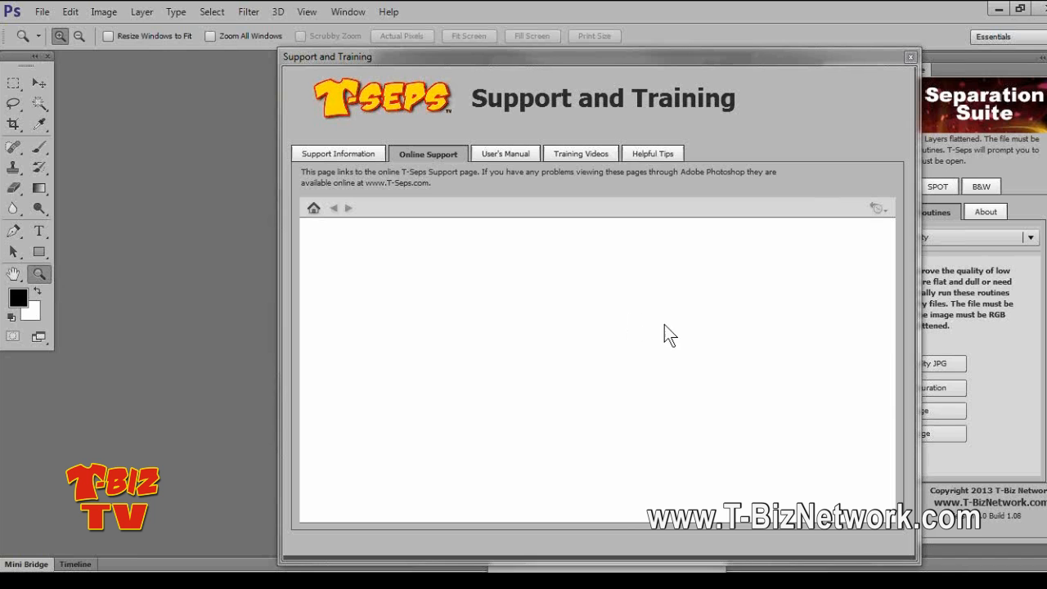
scroll(658, 286, down, 5)
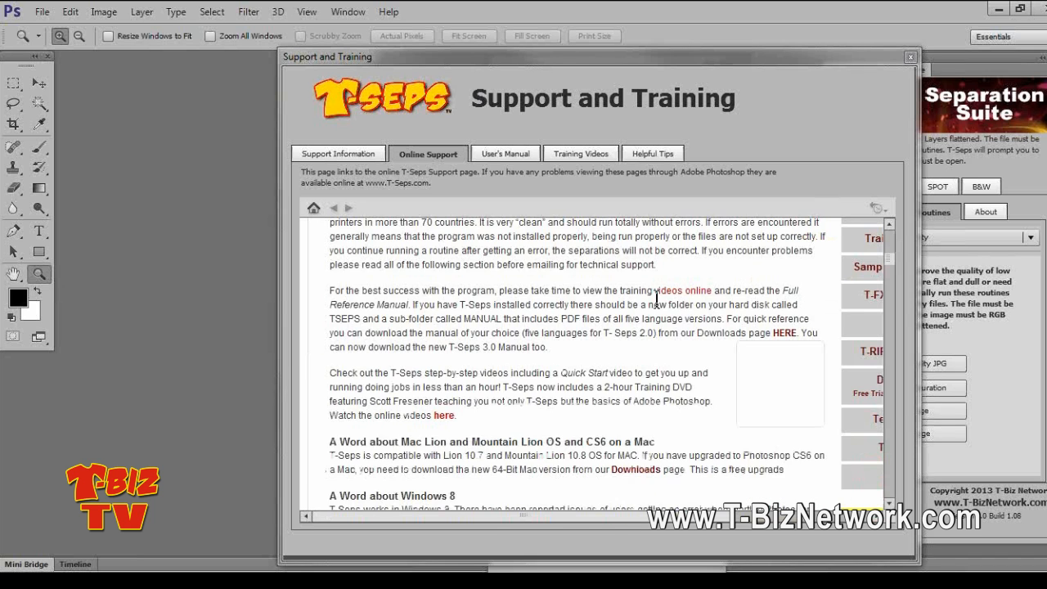
scroll(656, 299, up, 5)
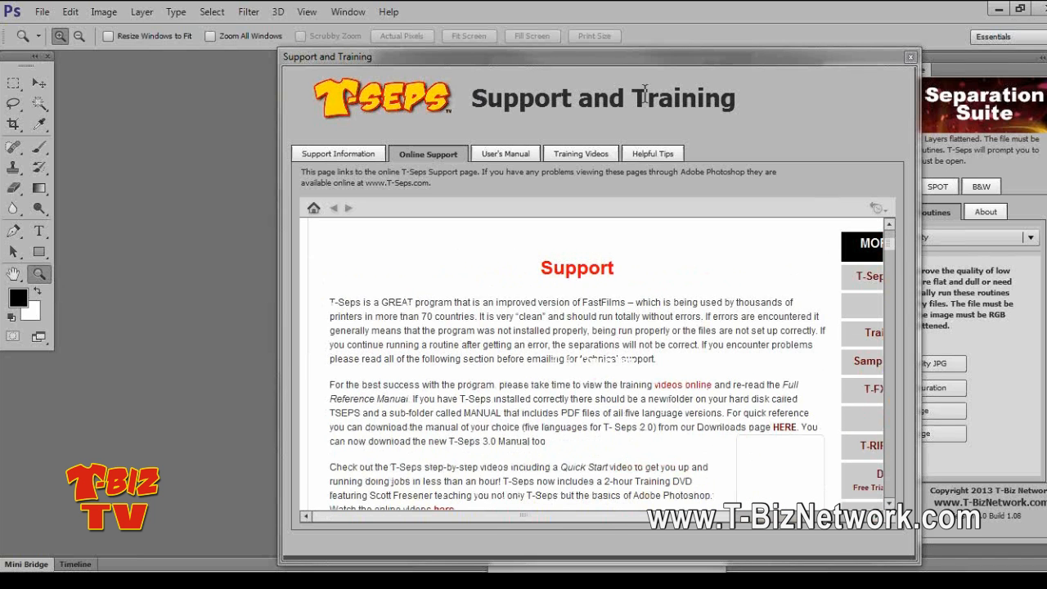
drag(639, 54, 585, 48)
scroll(573, 301, down, 8)
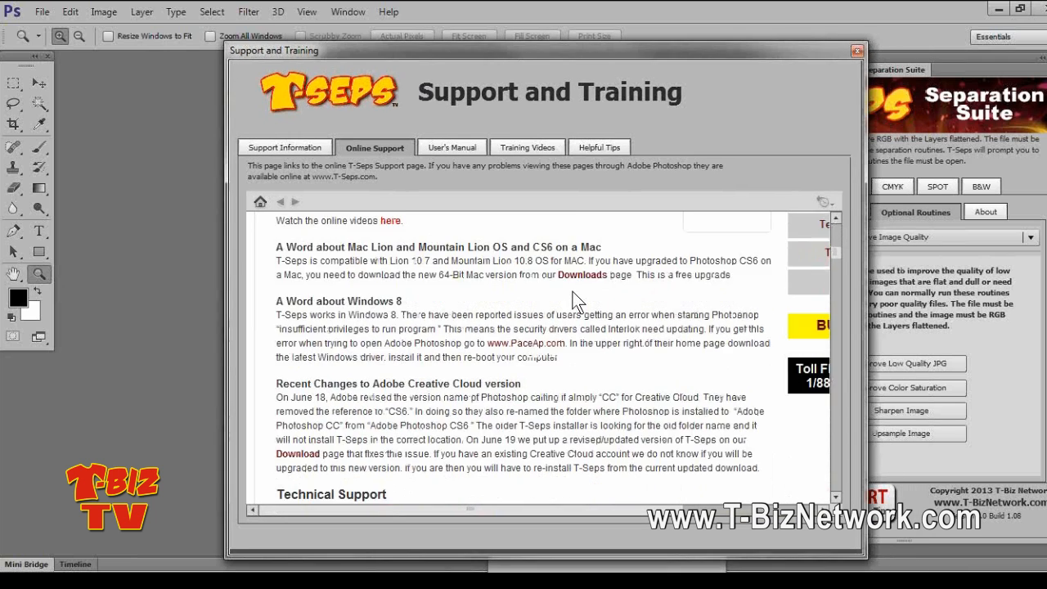
scroll(573, 301, up, 8)
Look at the User's Manual, browse the Training Videos list, and close the Support and Training window
click(457, 145)
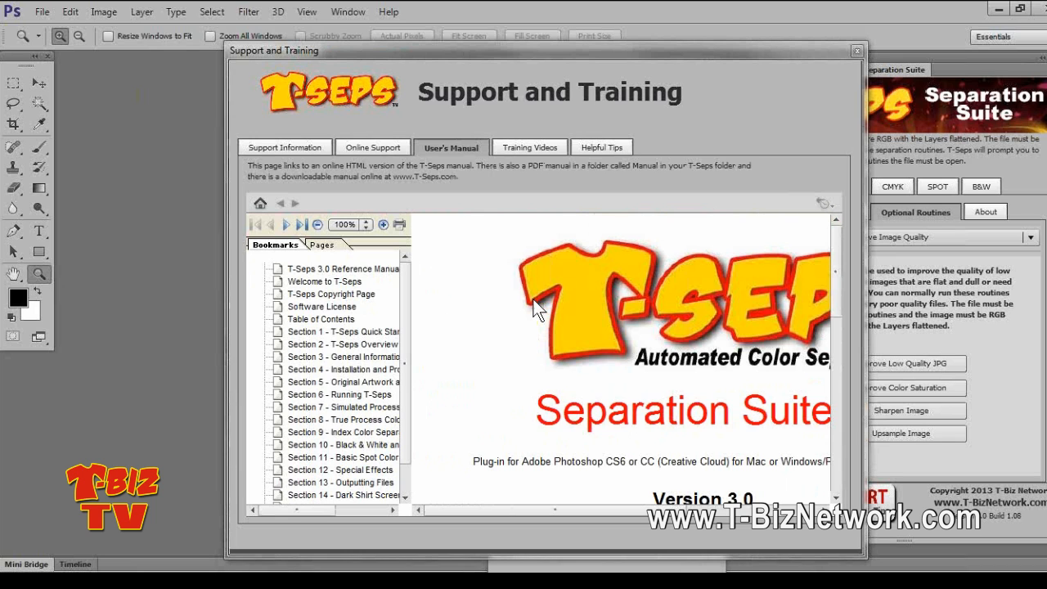
click(535, 146)
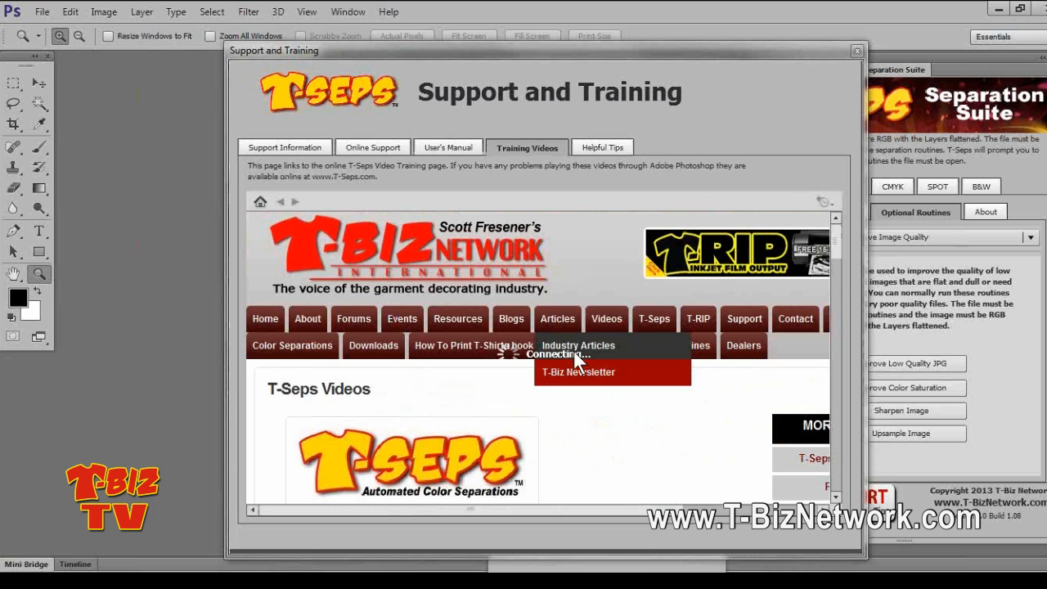
drag(834, 249, 842, 376)
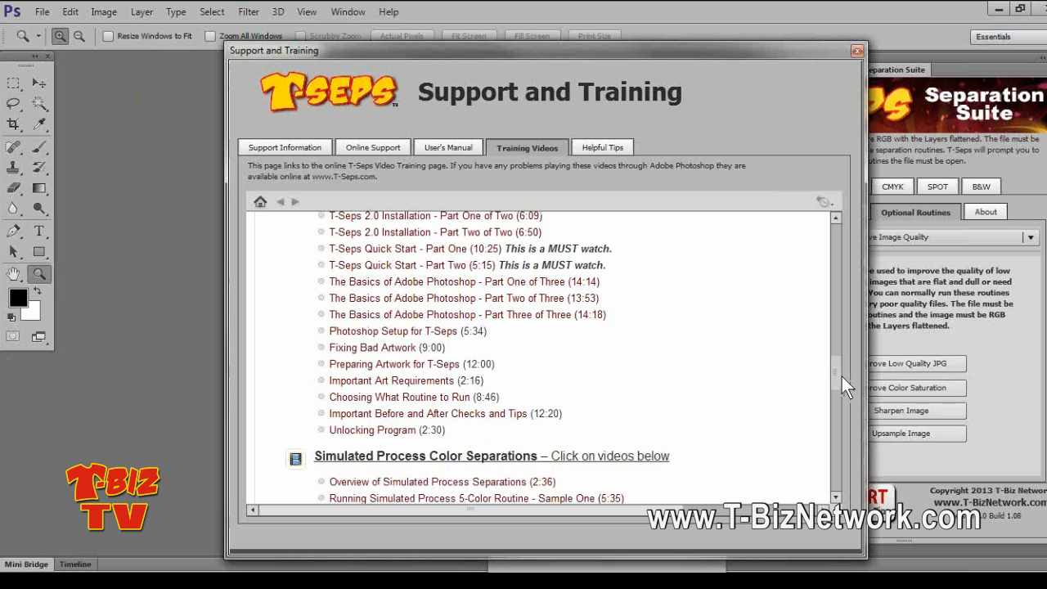
drag(833, 375, 854, 49)
click(857, 51)
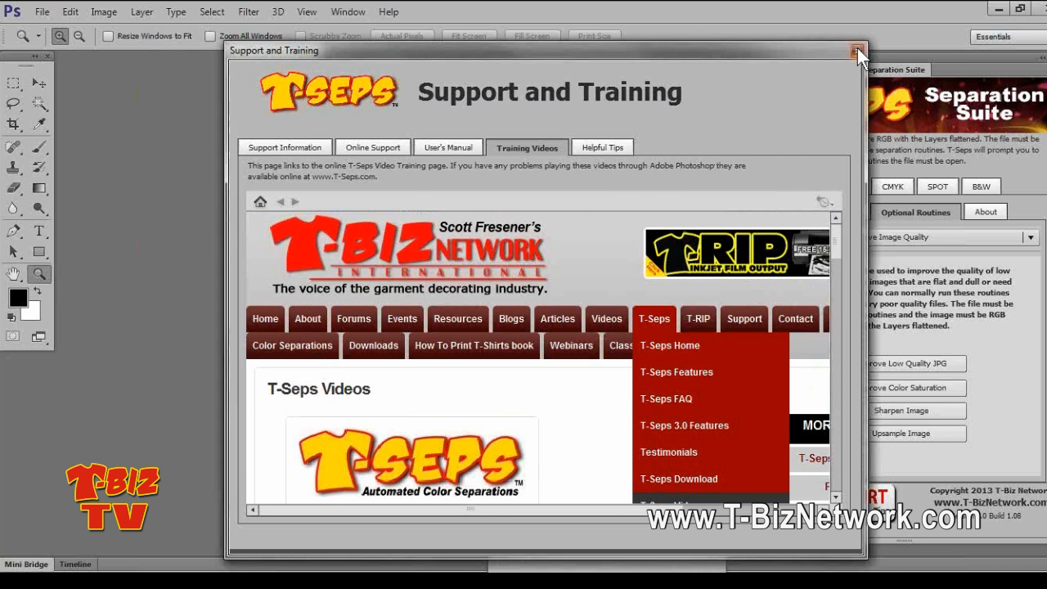